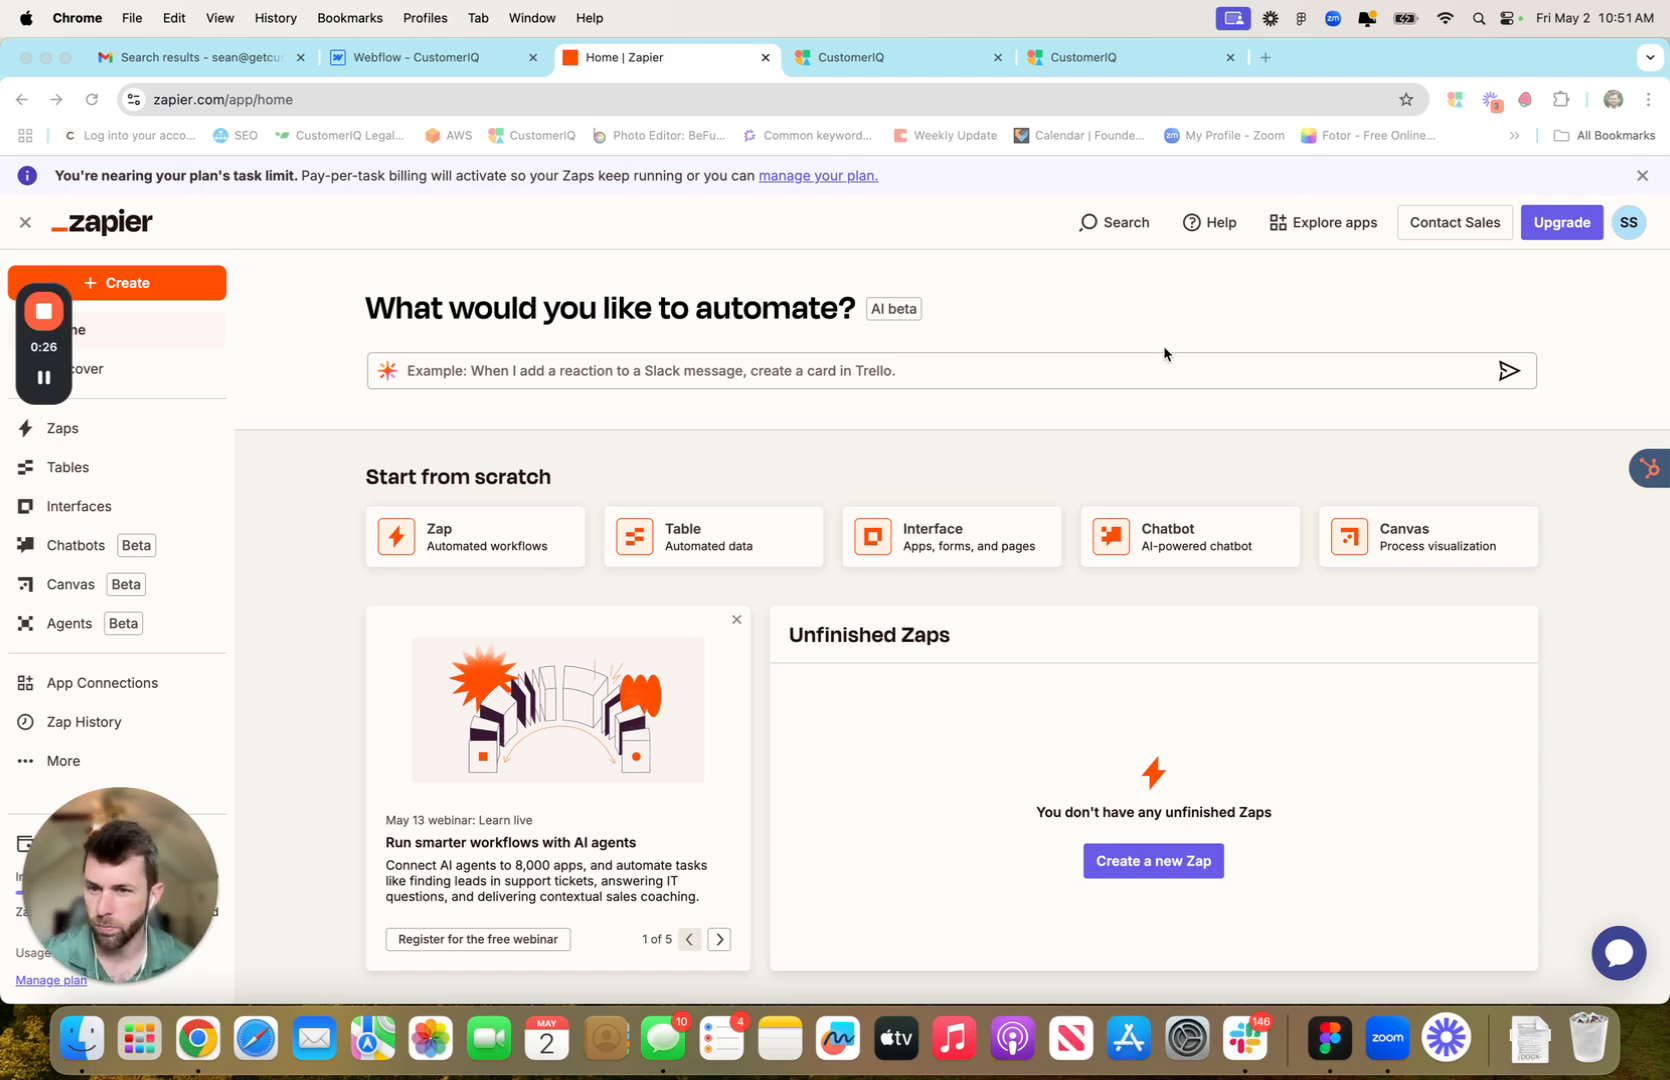
Discard the new tab started with 'openai' and go back to the Zapier home tab
left_click(1265, 58)
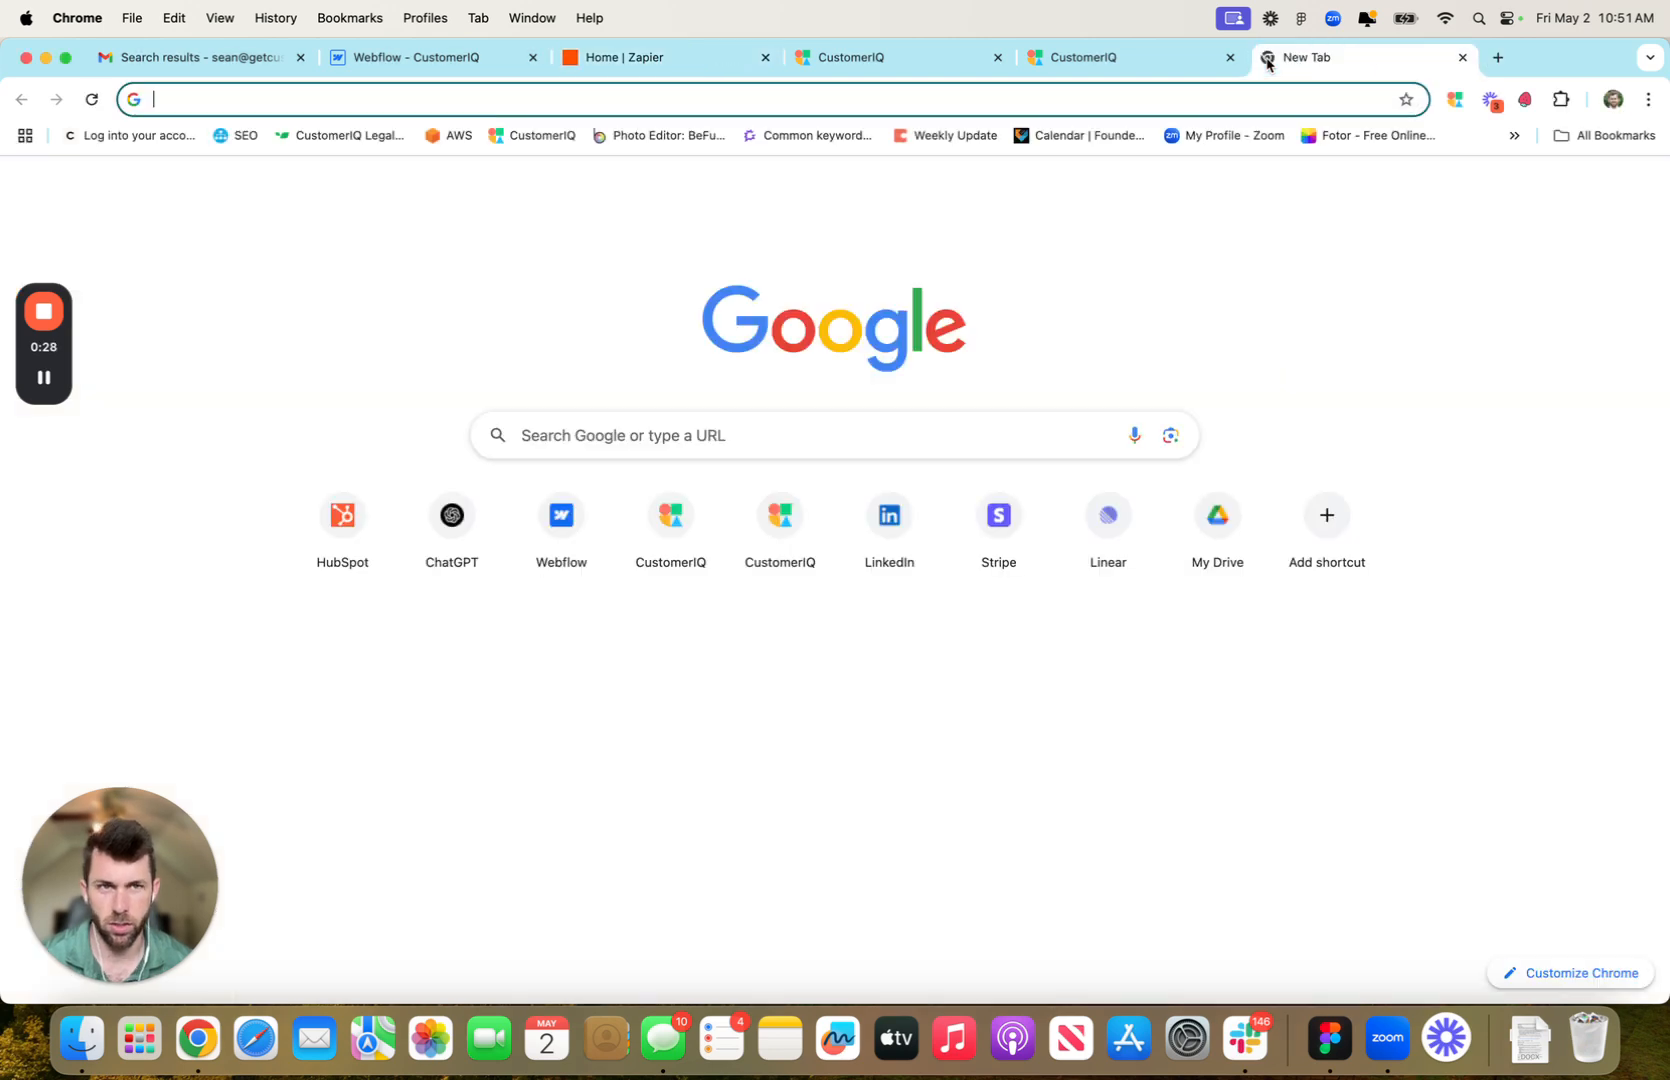
type("o")
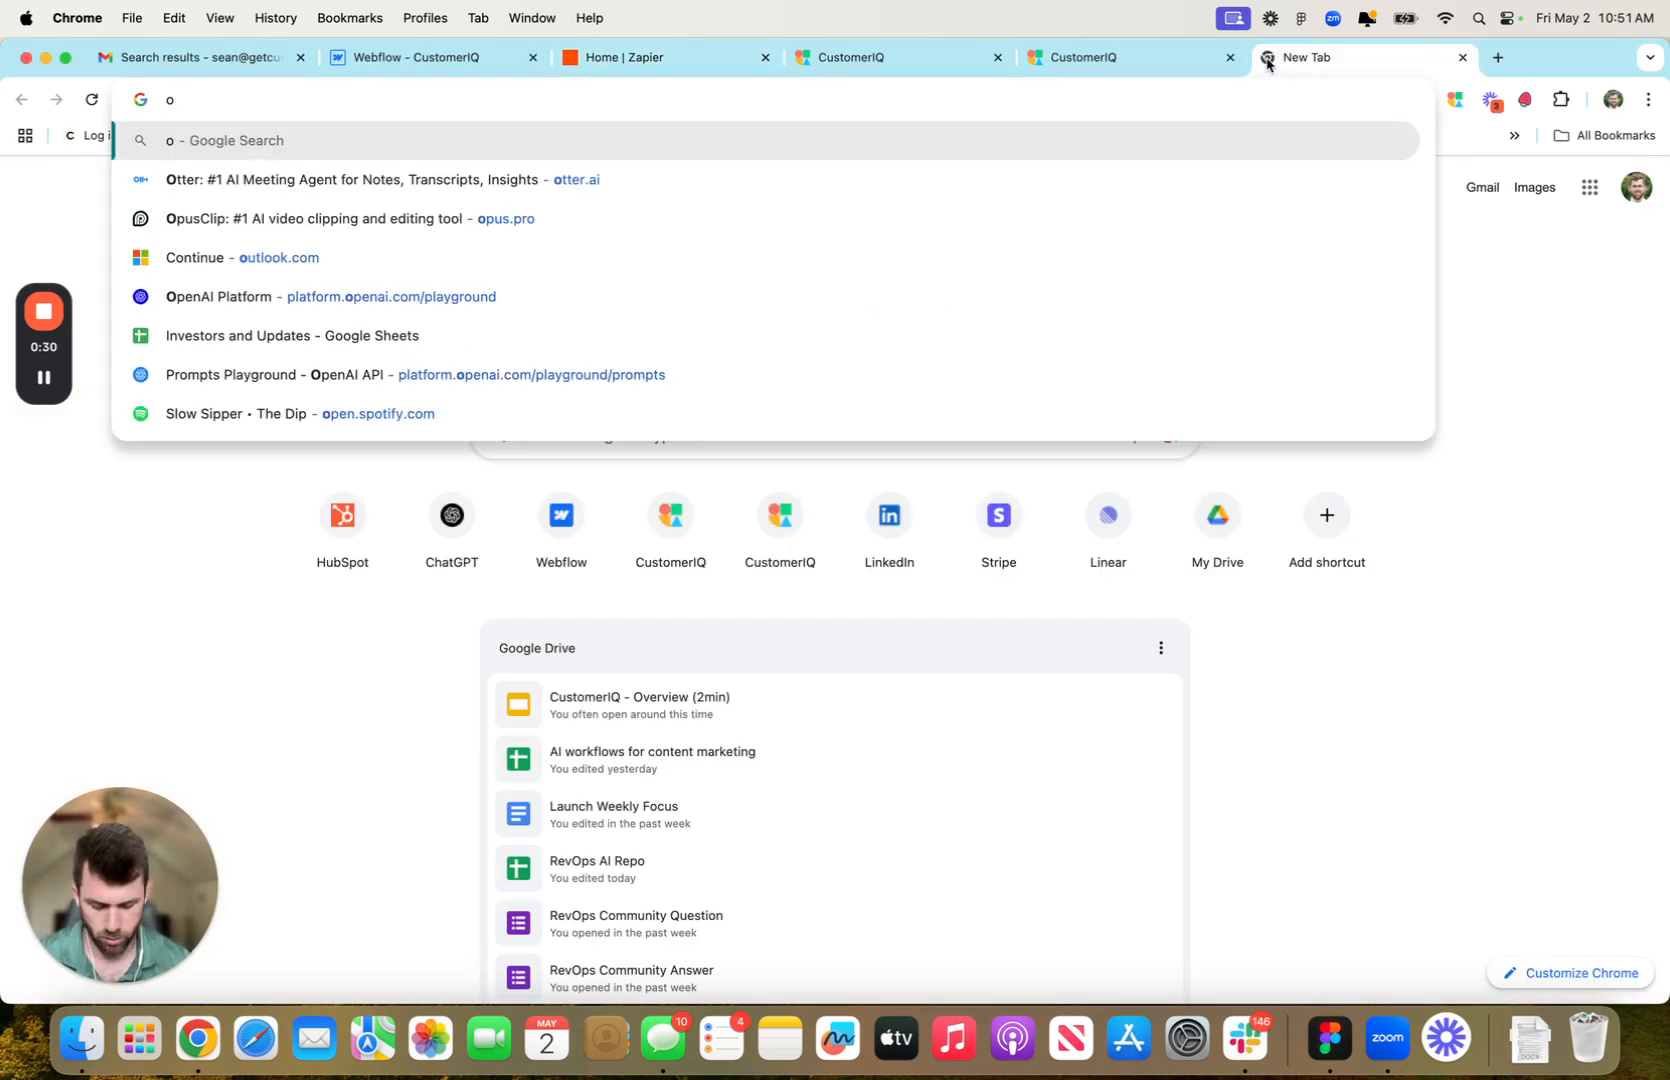
type("penai")
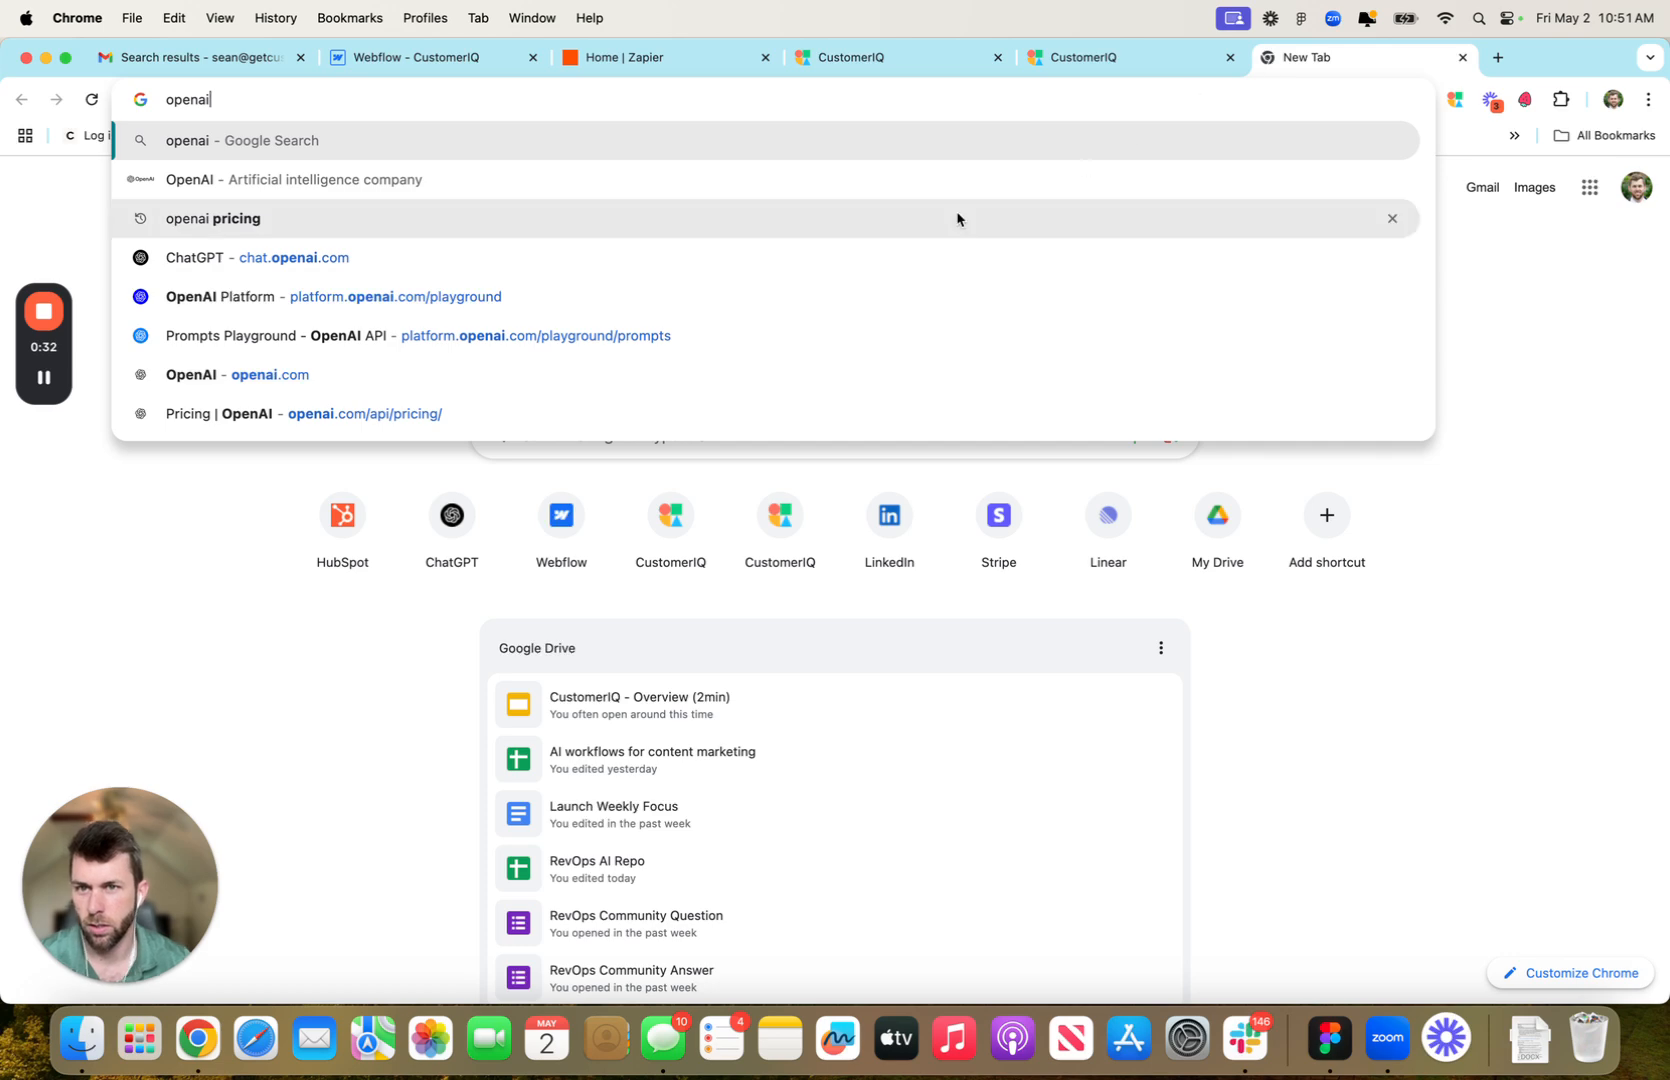
left_click(1462, 57)
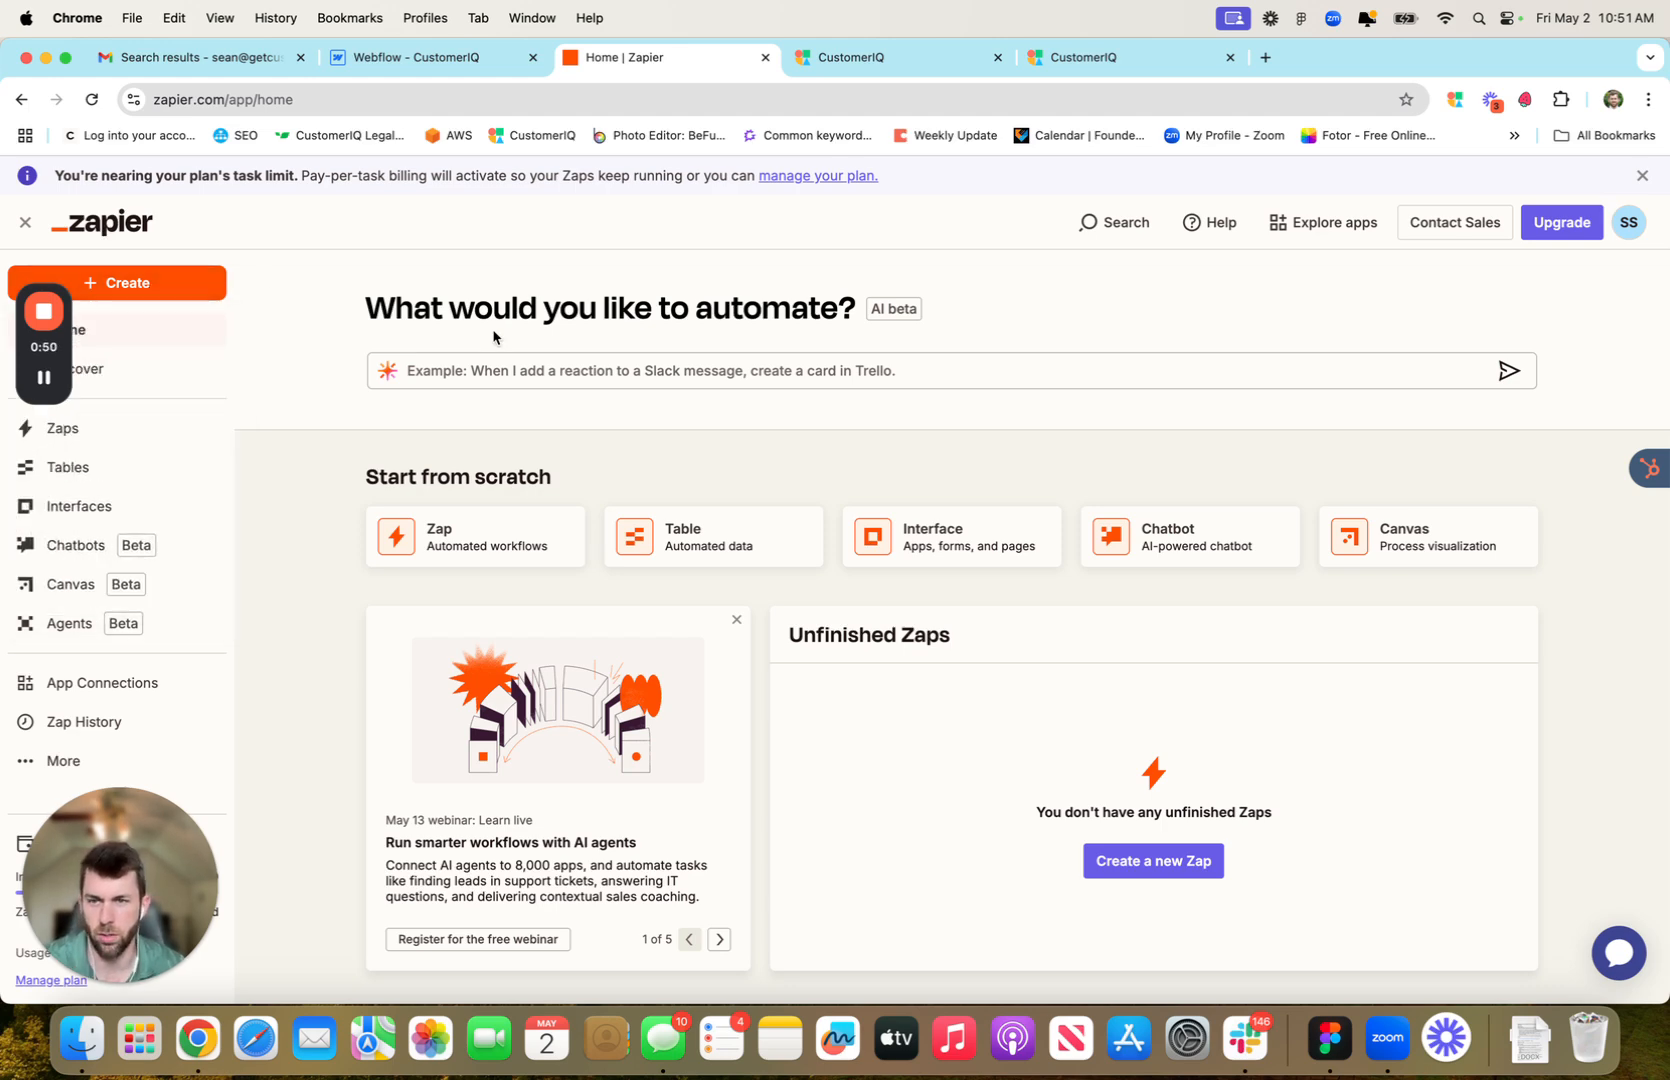
Create a new Zap and rename it from Untitled Zap to 'AI Sales Coach V2'
mouse_move(165, 287)
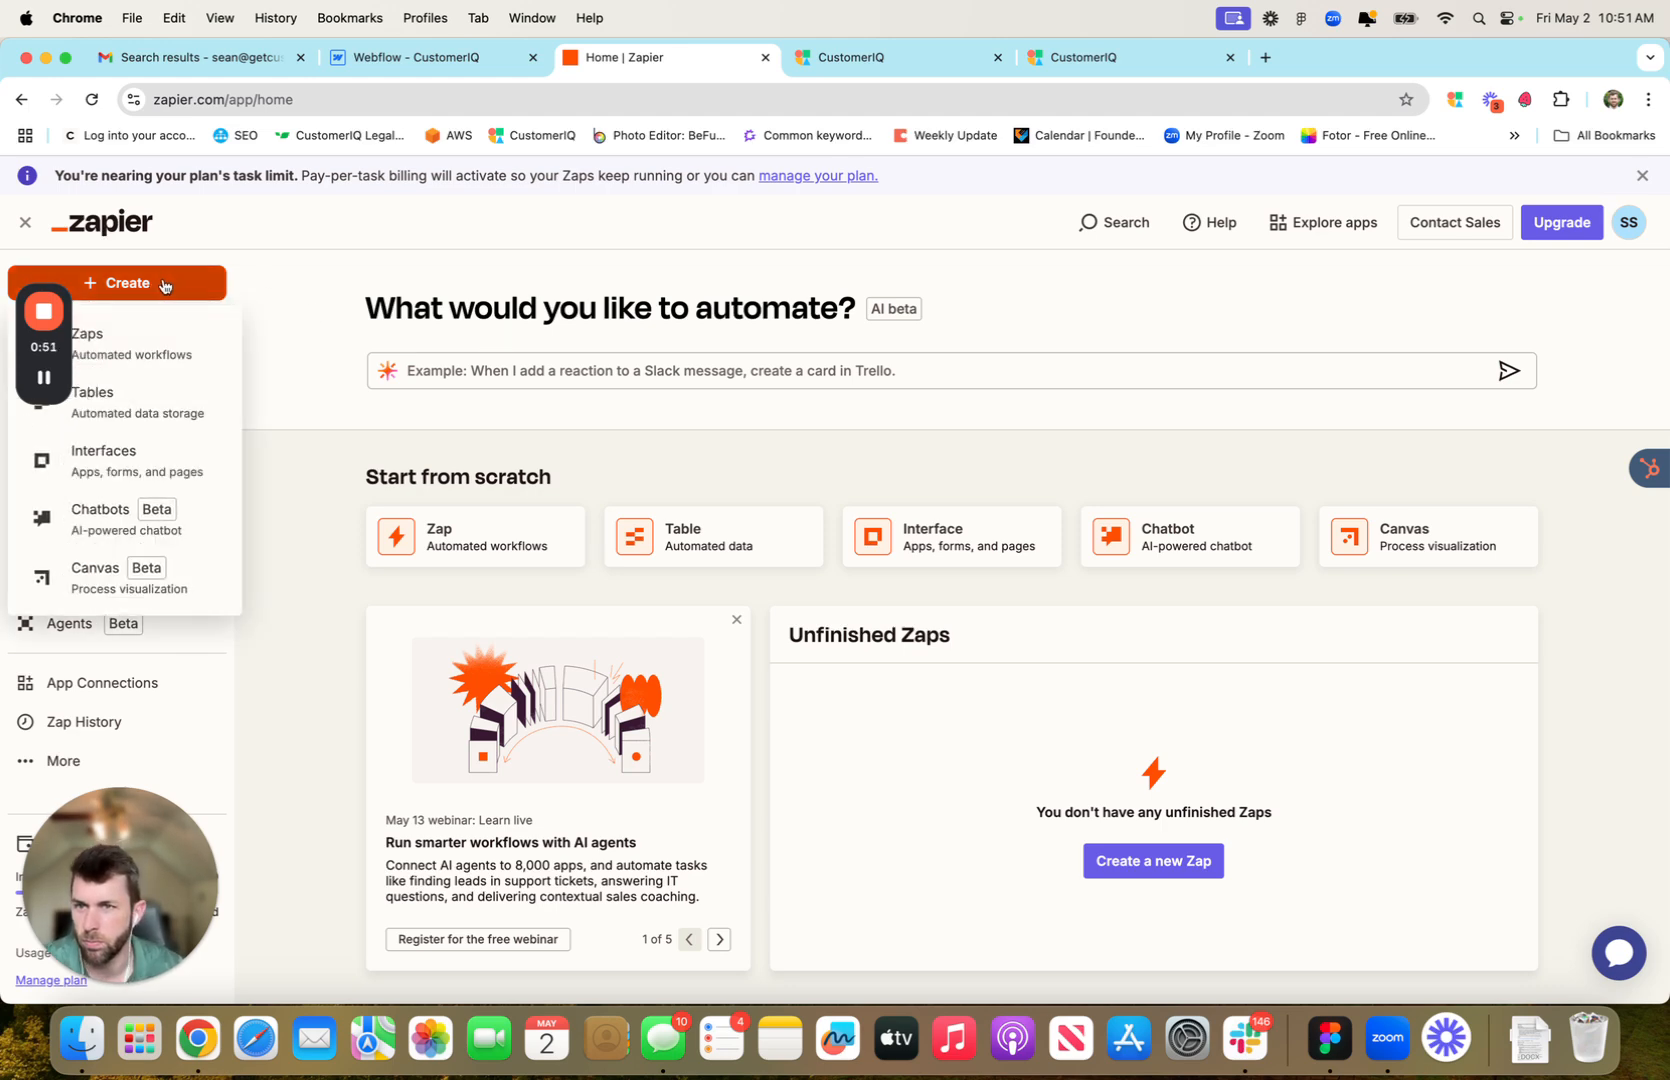
left_click(150, 340)
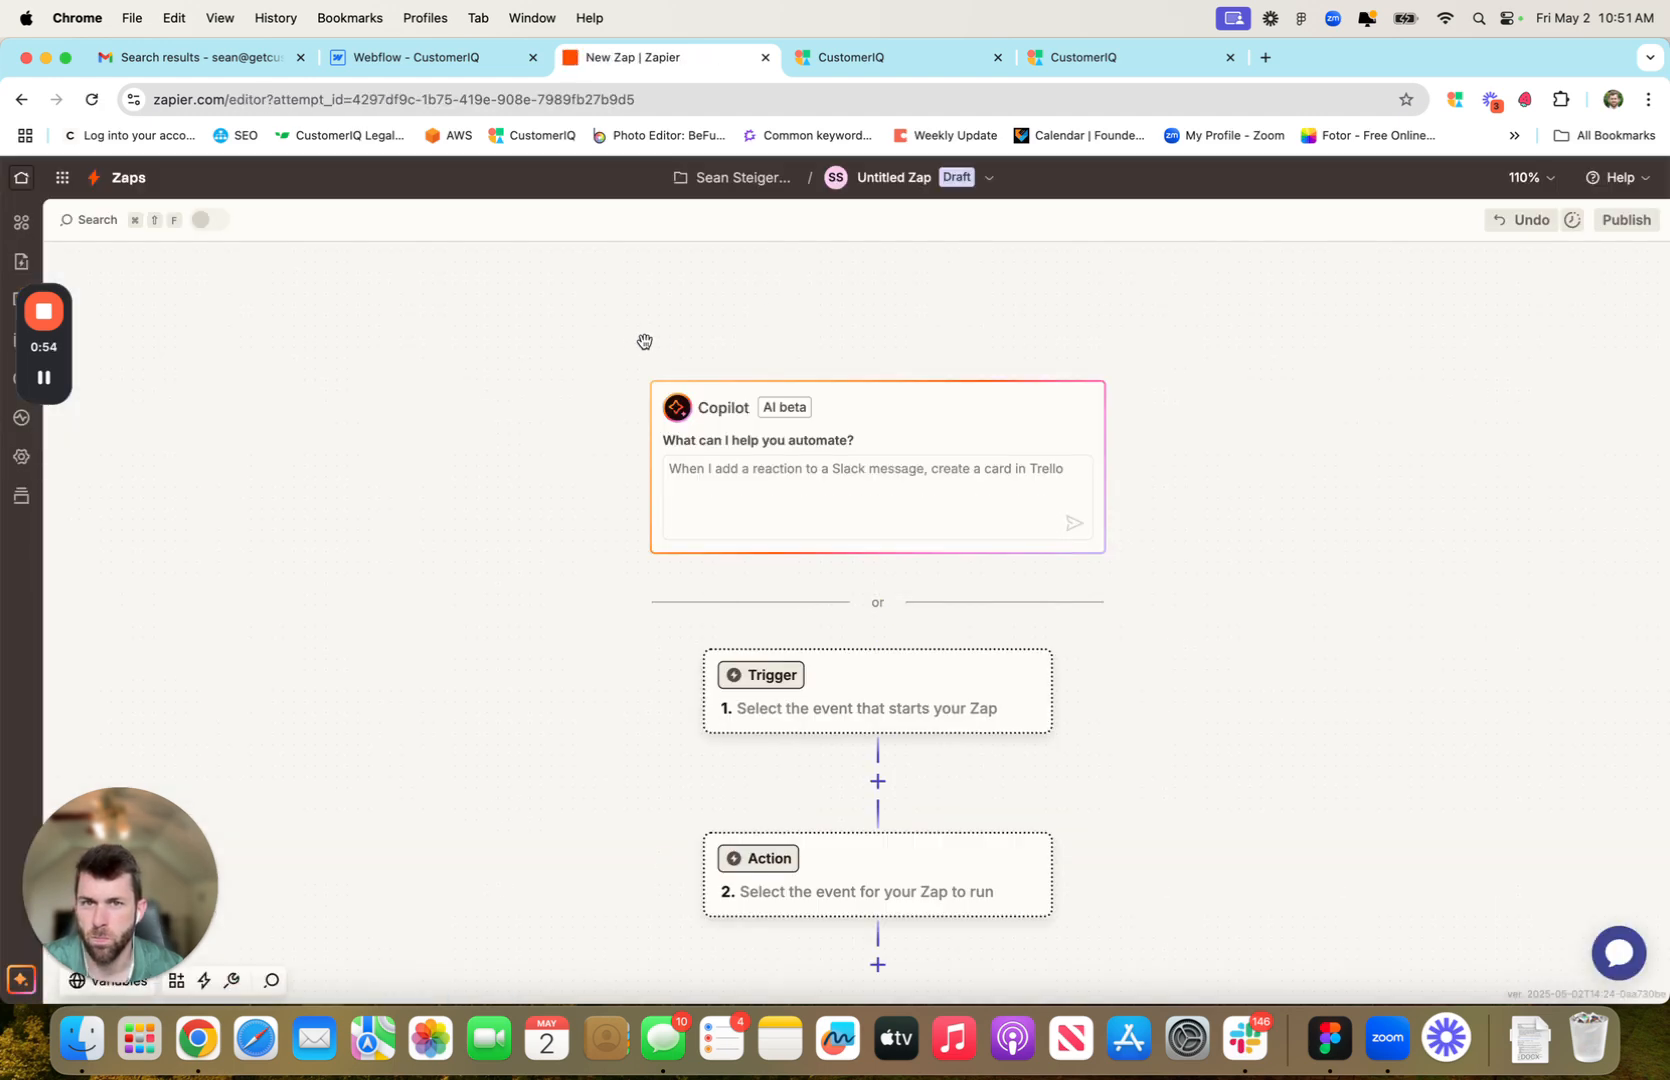
left_click(967, 185)
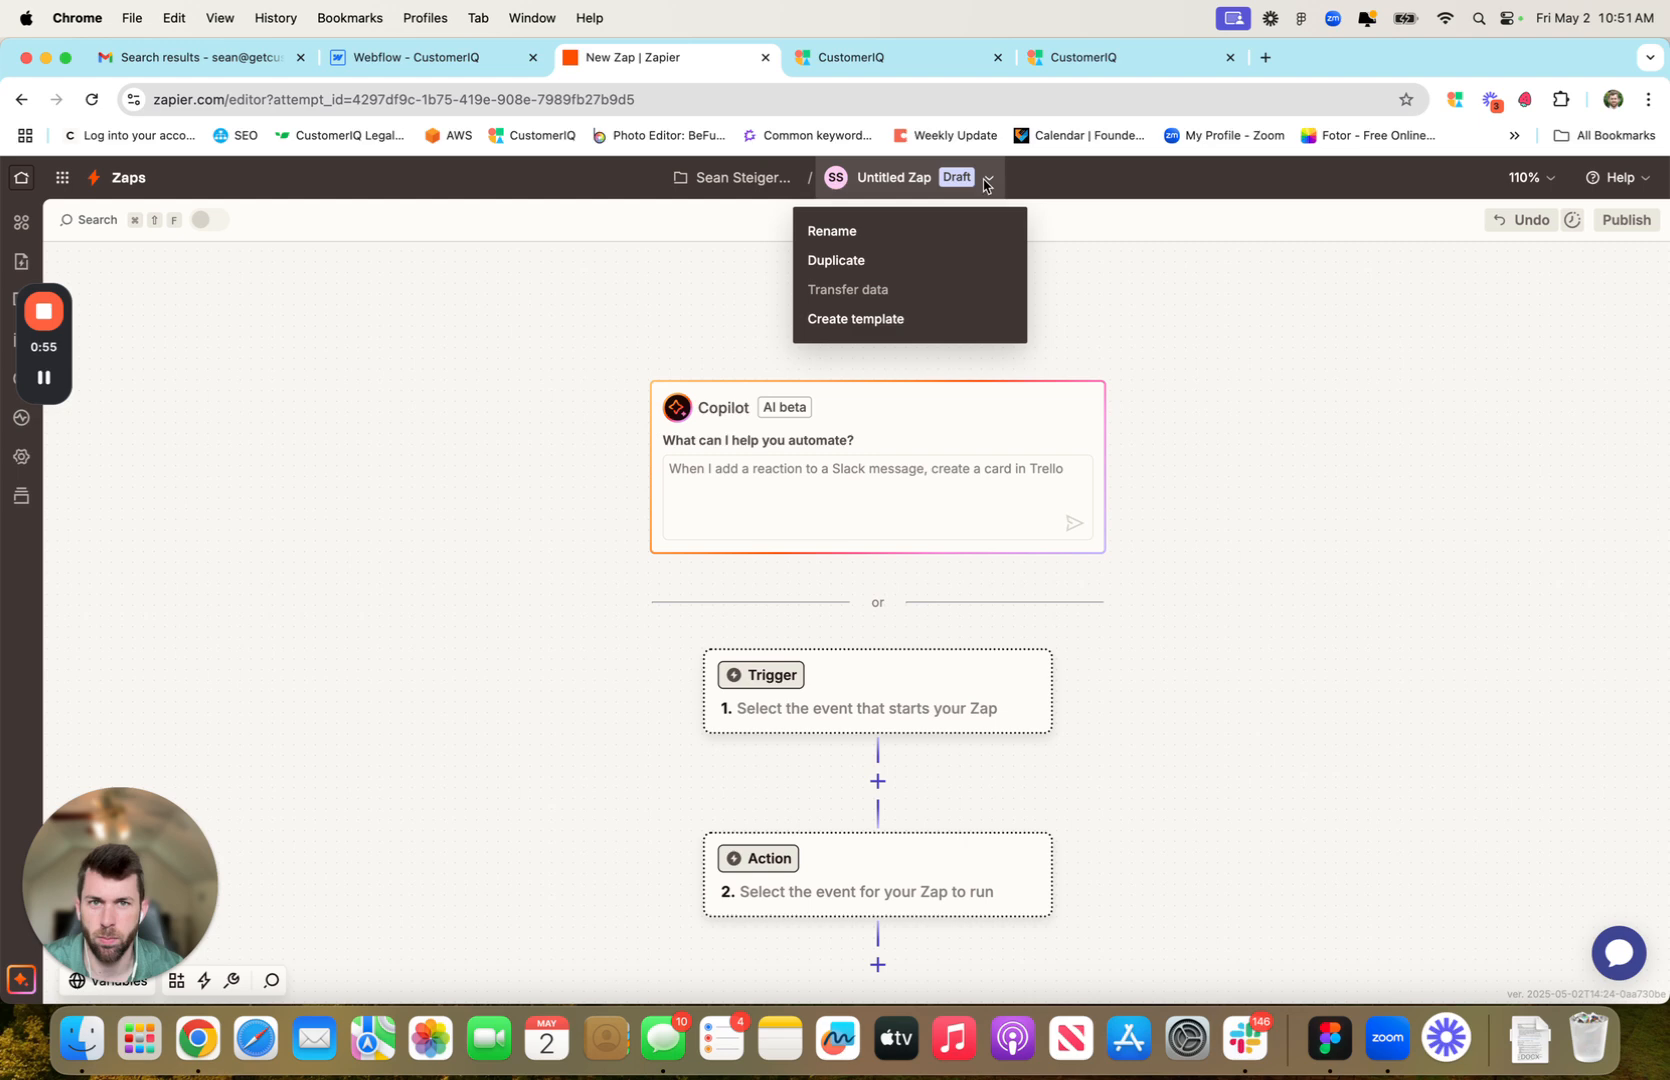
left_click(953, 234)
type("AI S")
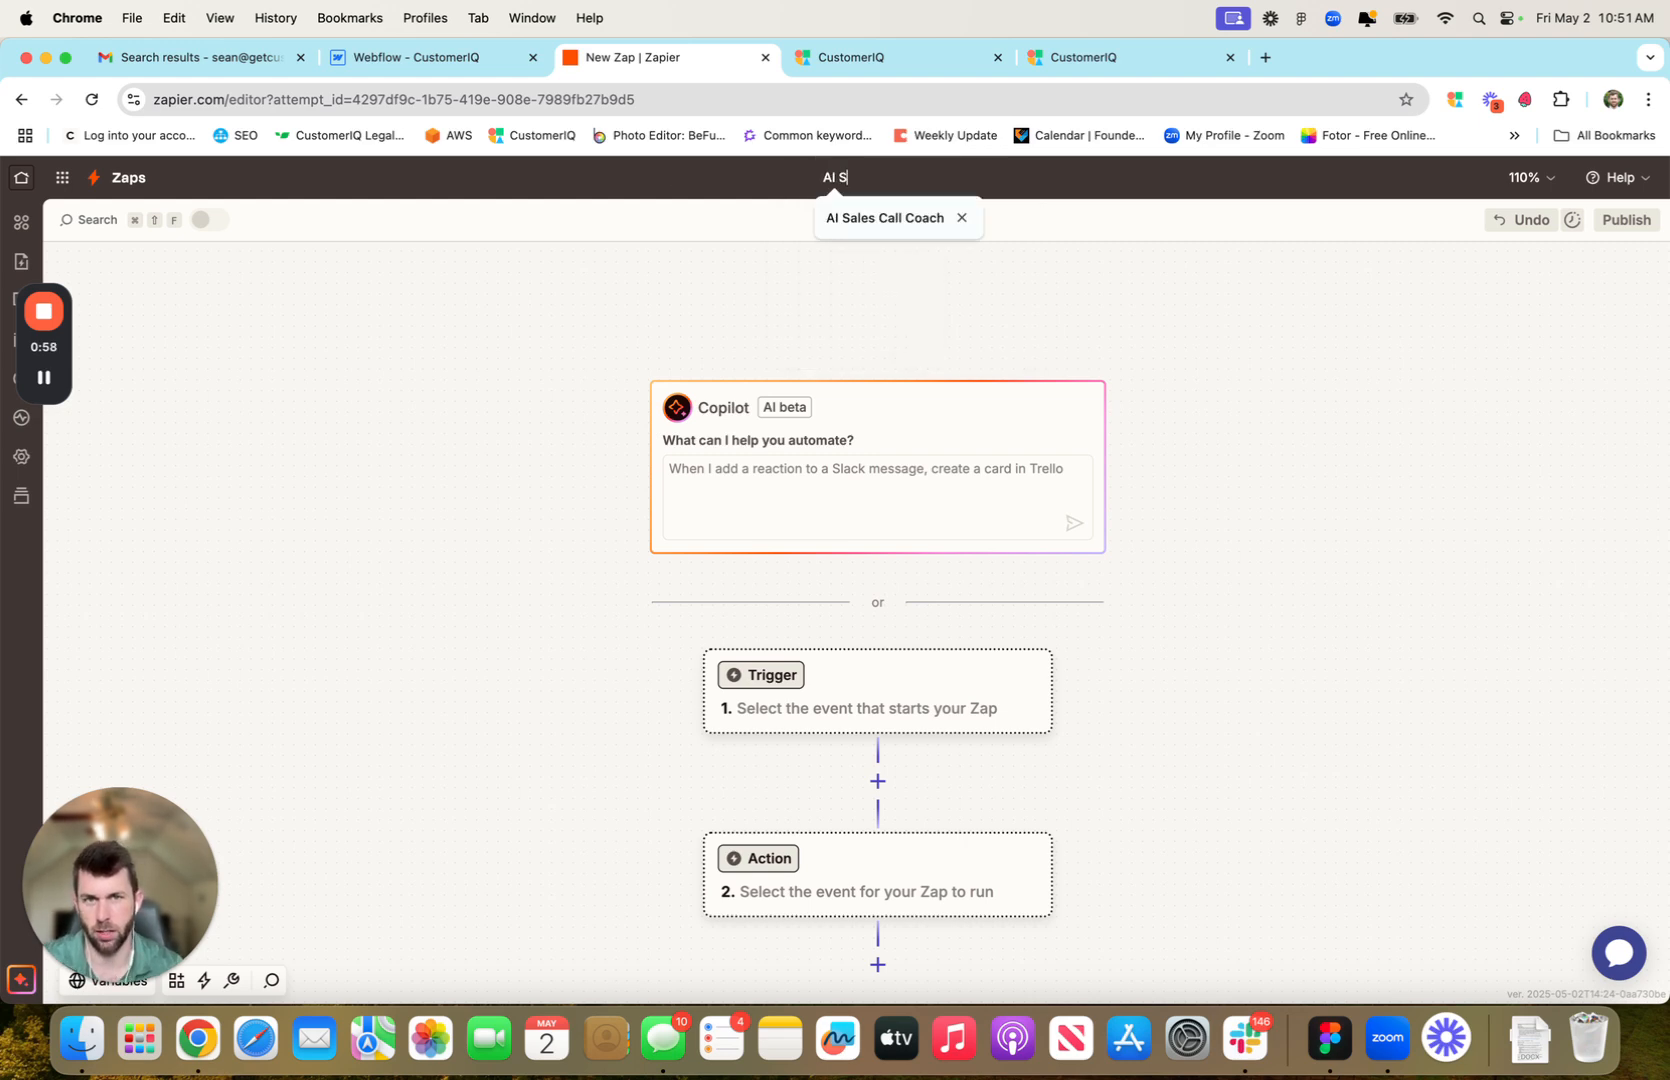
type("ales Coach V")
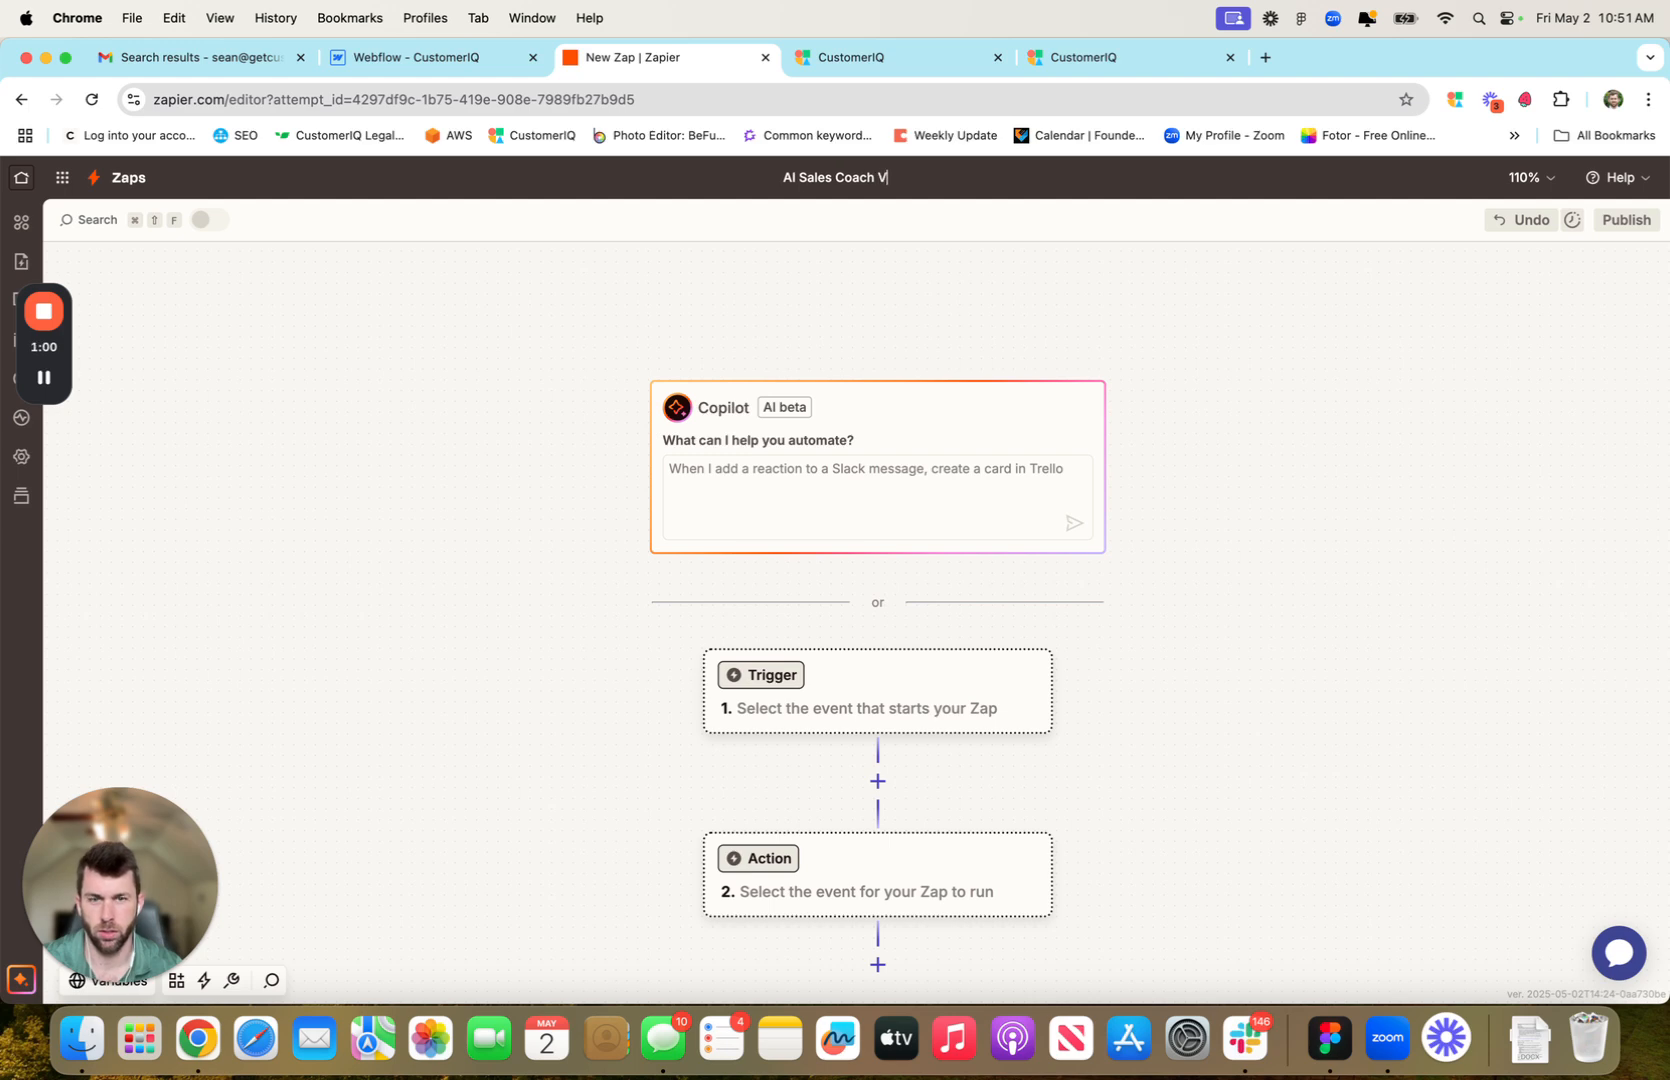
type("2")
key("Return")
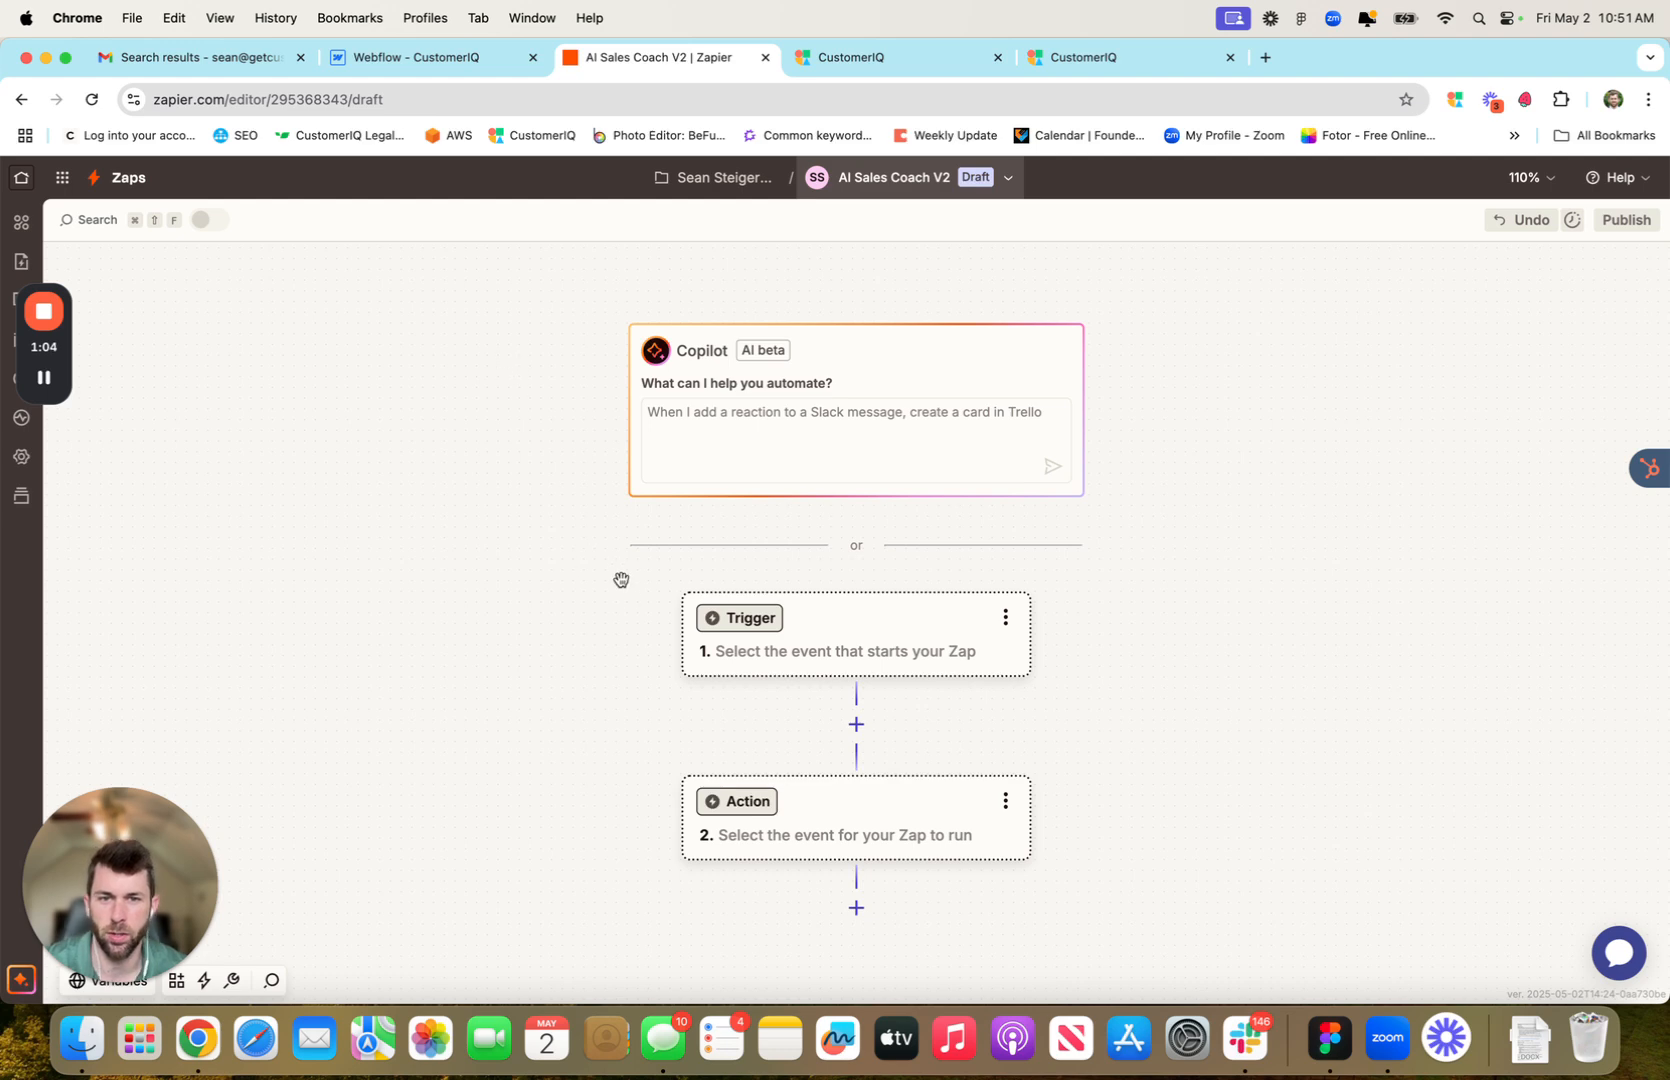
Set the trigger to Webhooks by Zapier with the Catch Hook event, then copy its webhook URL
left_click(835, 648)
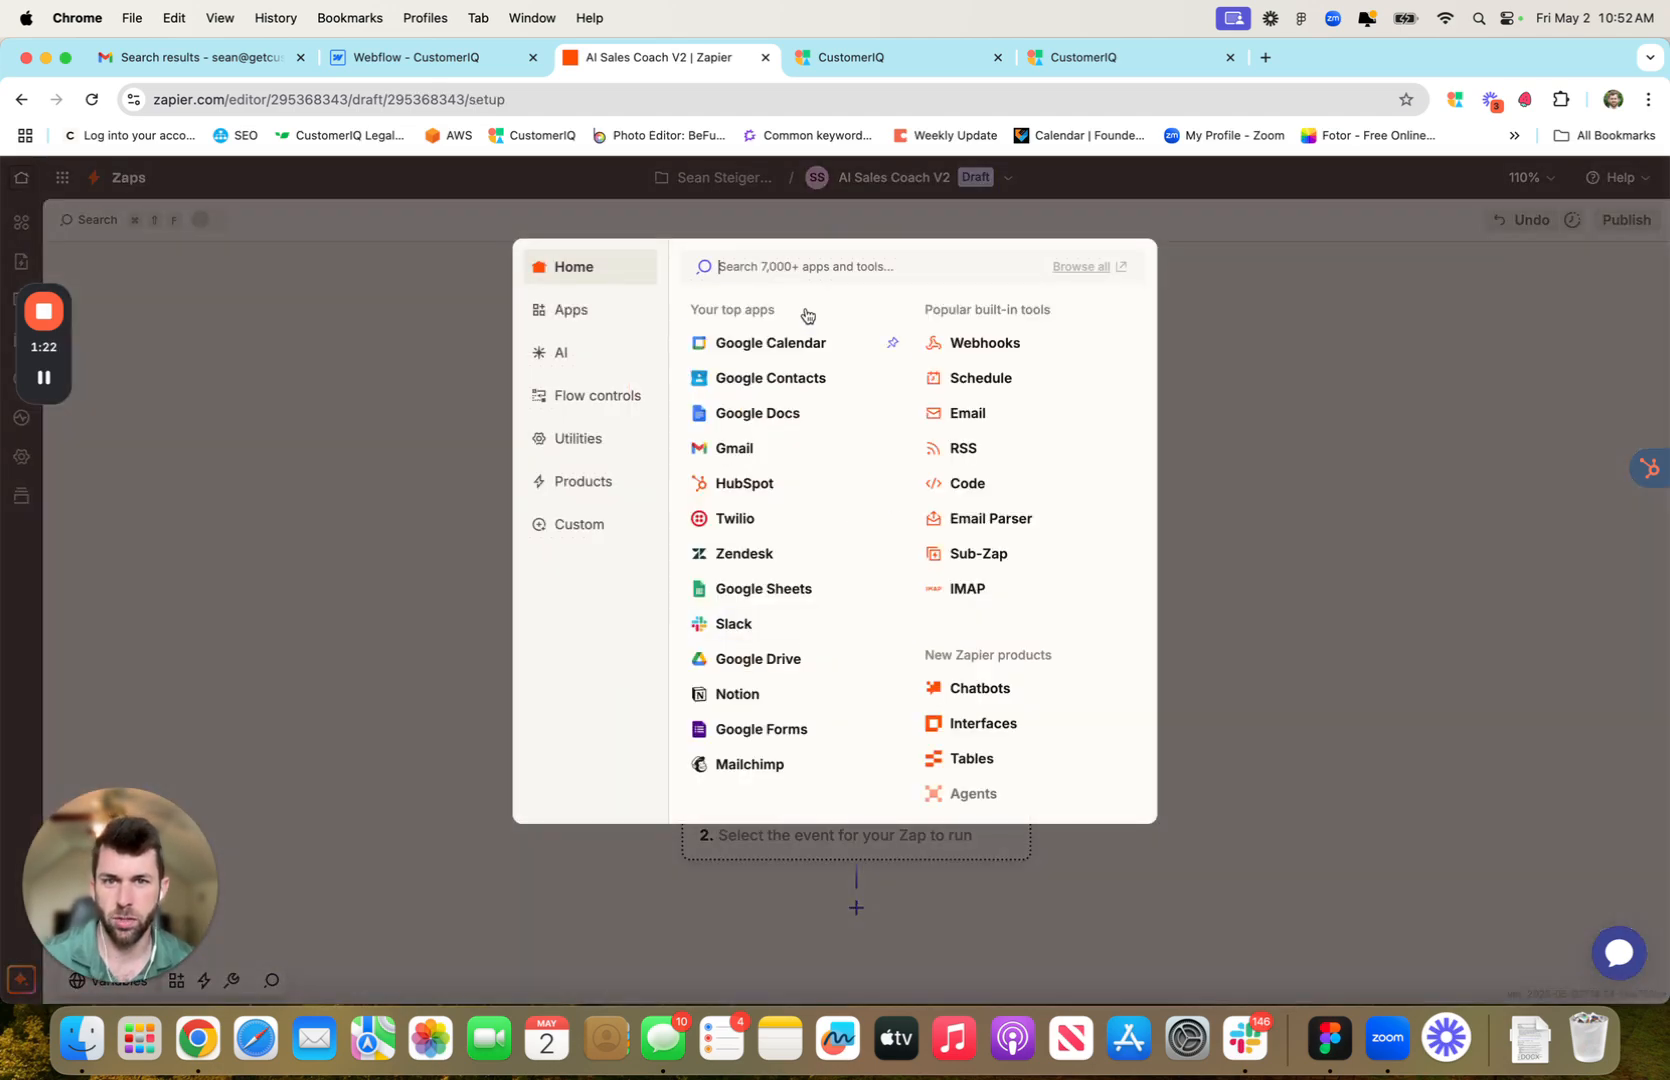
left_click(961, 345)
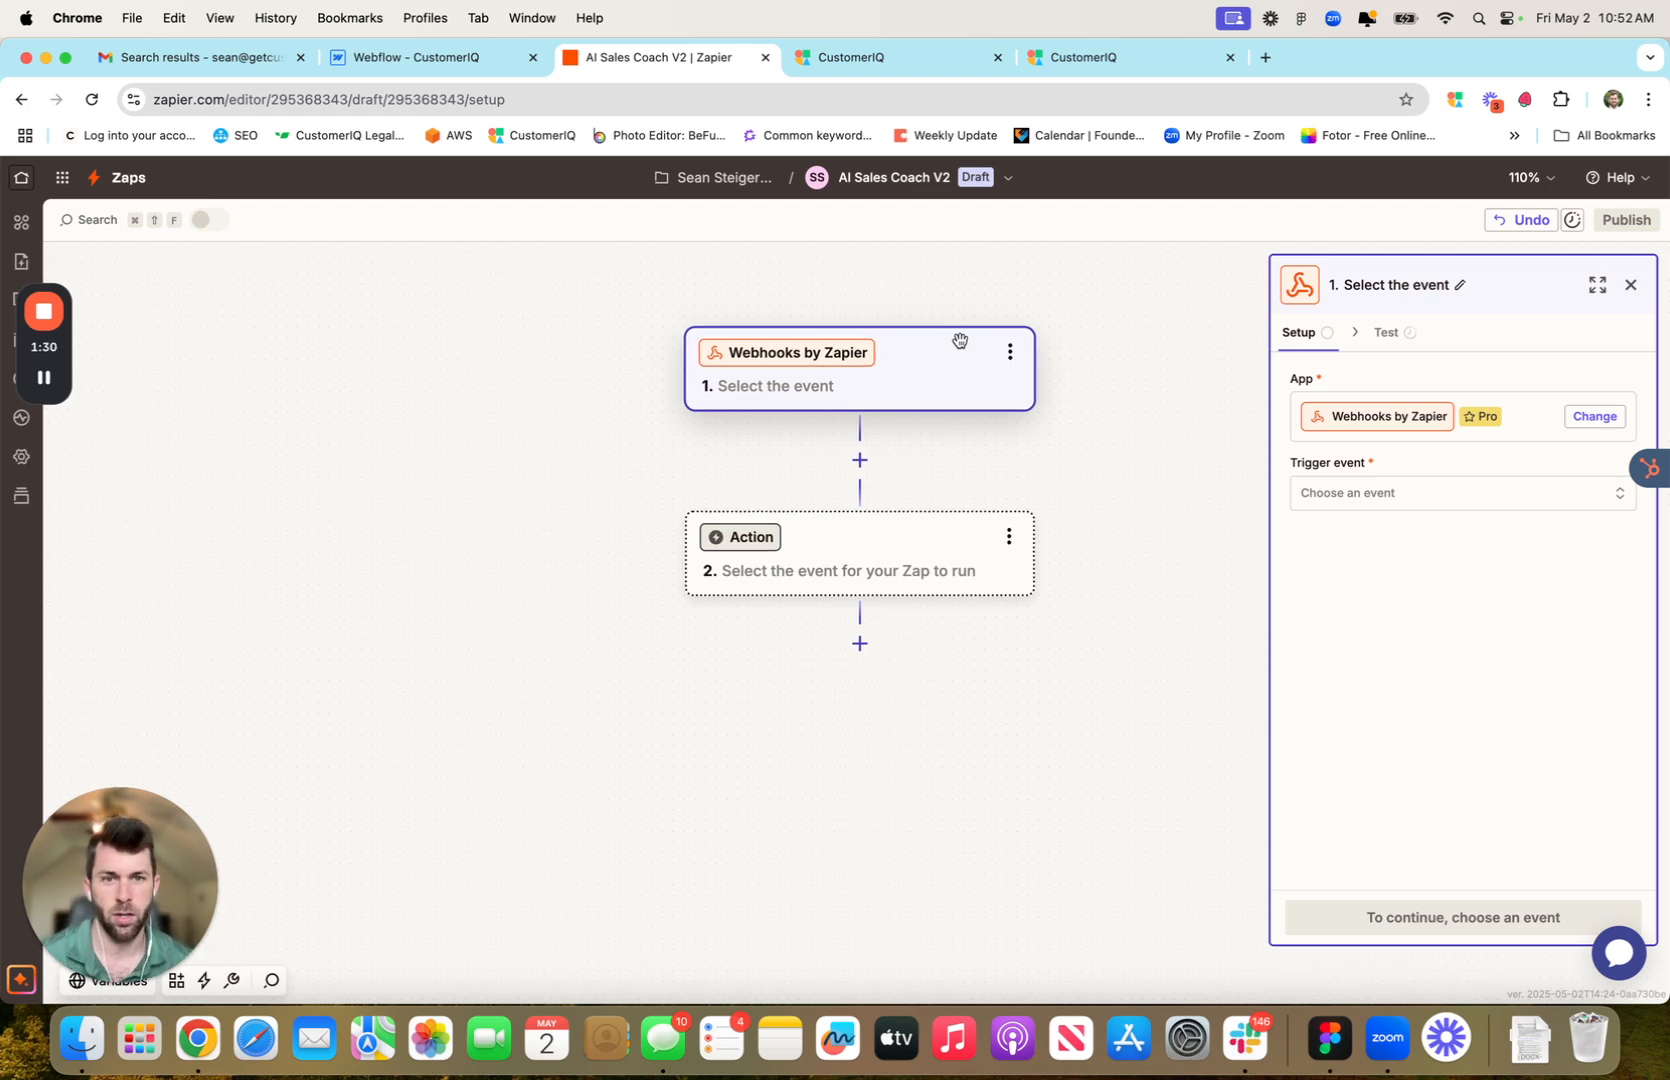
left_click(1405, 497)
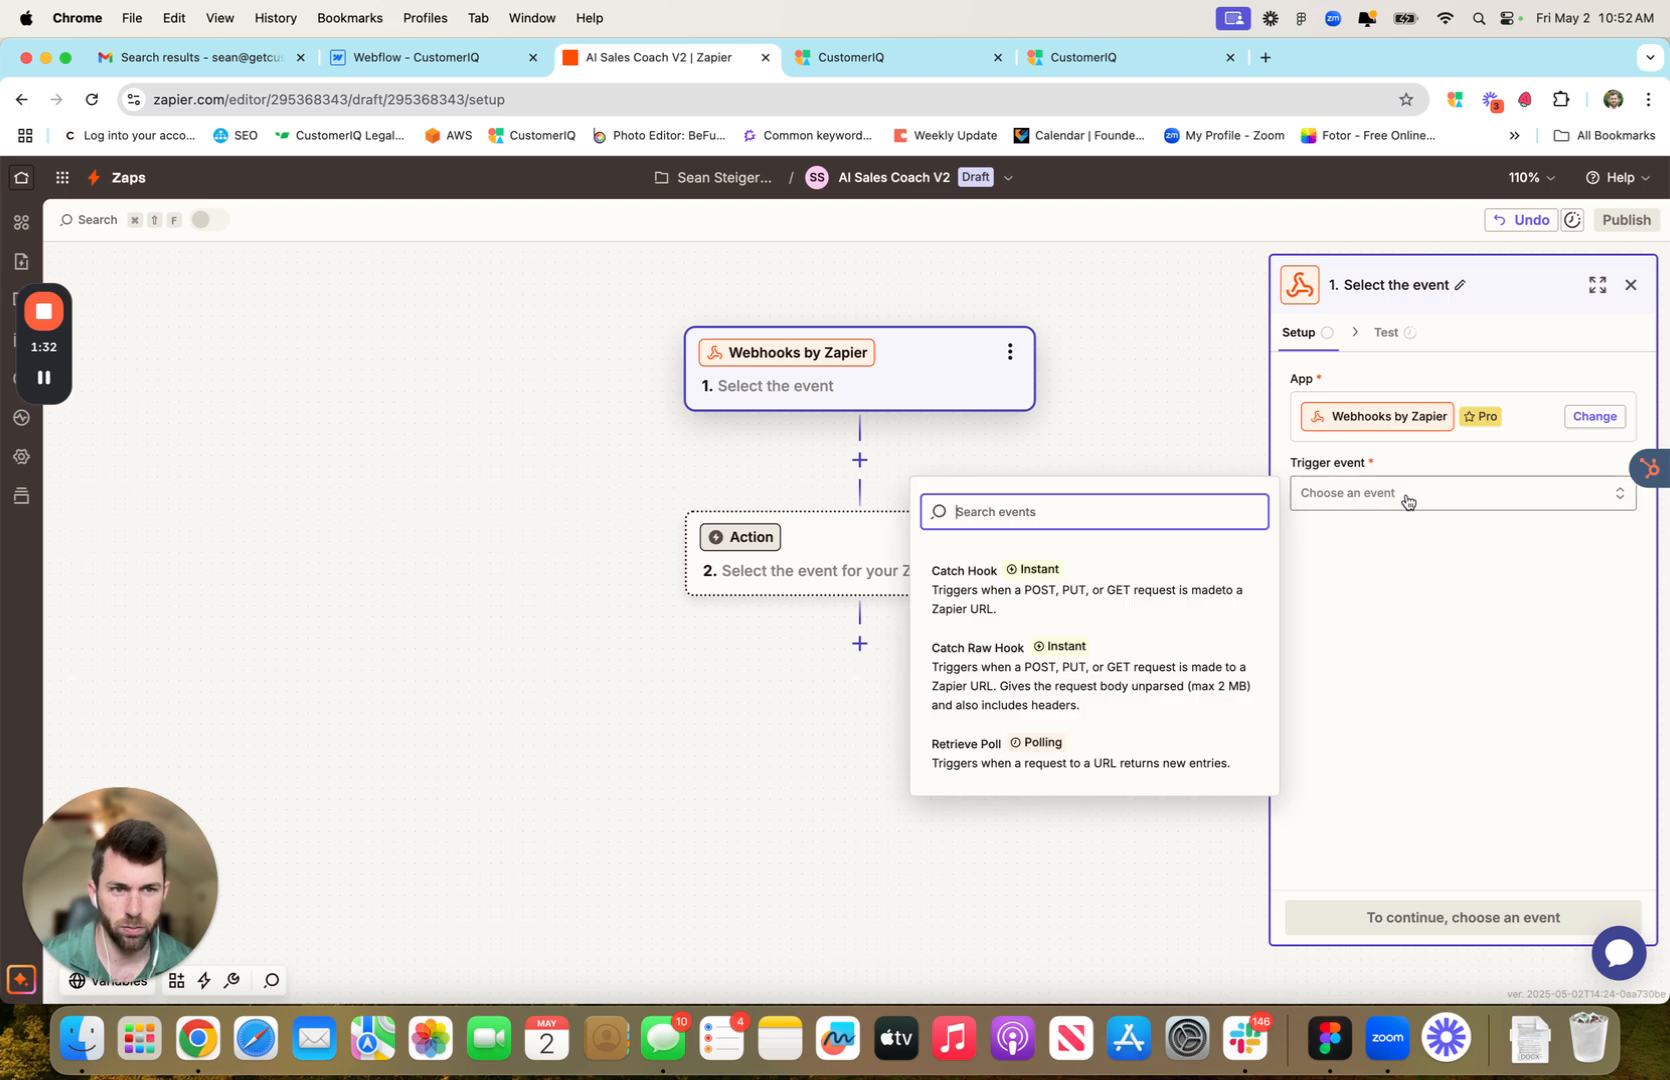
left_click(1024, 588)
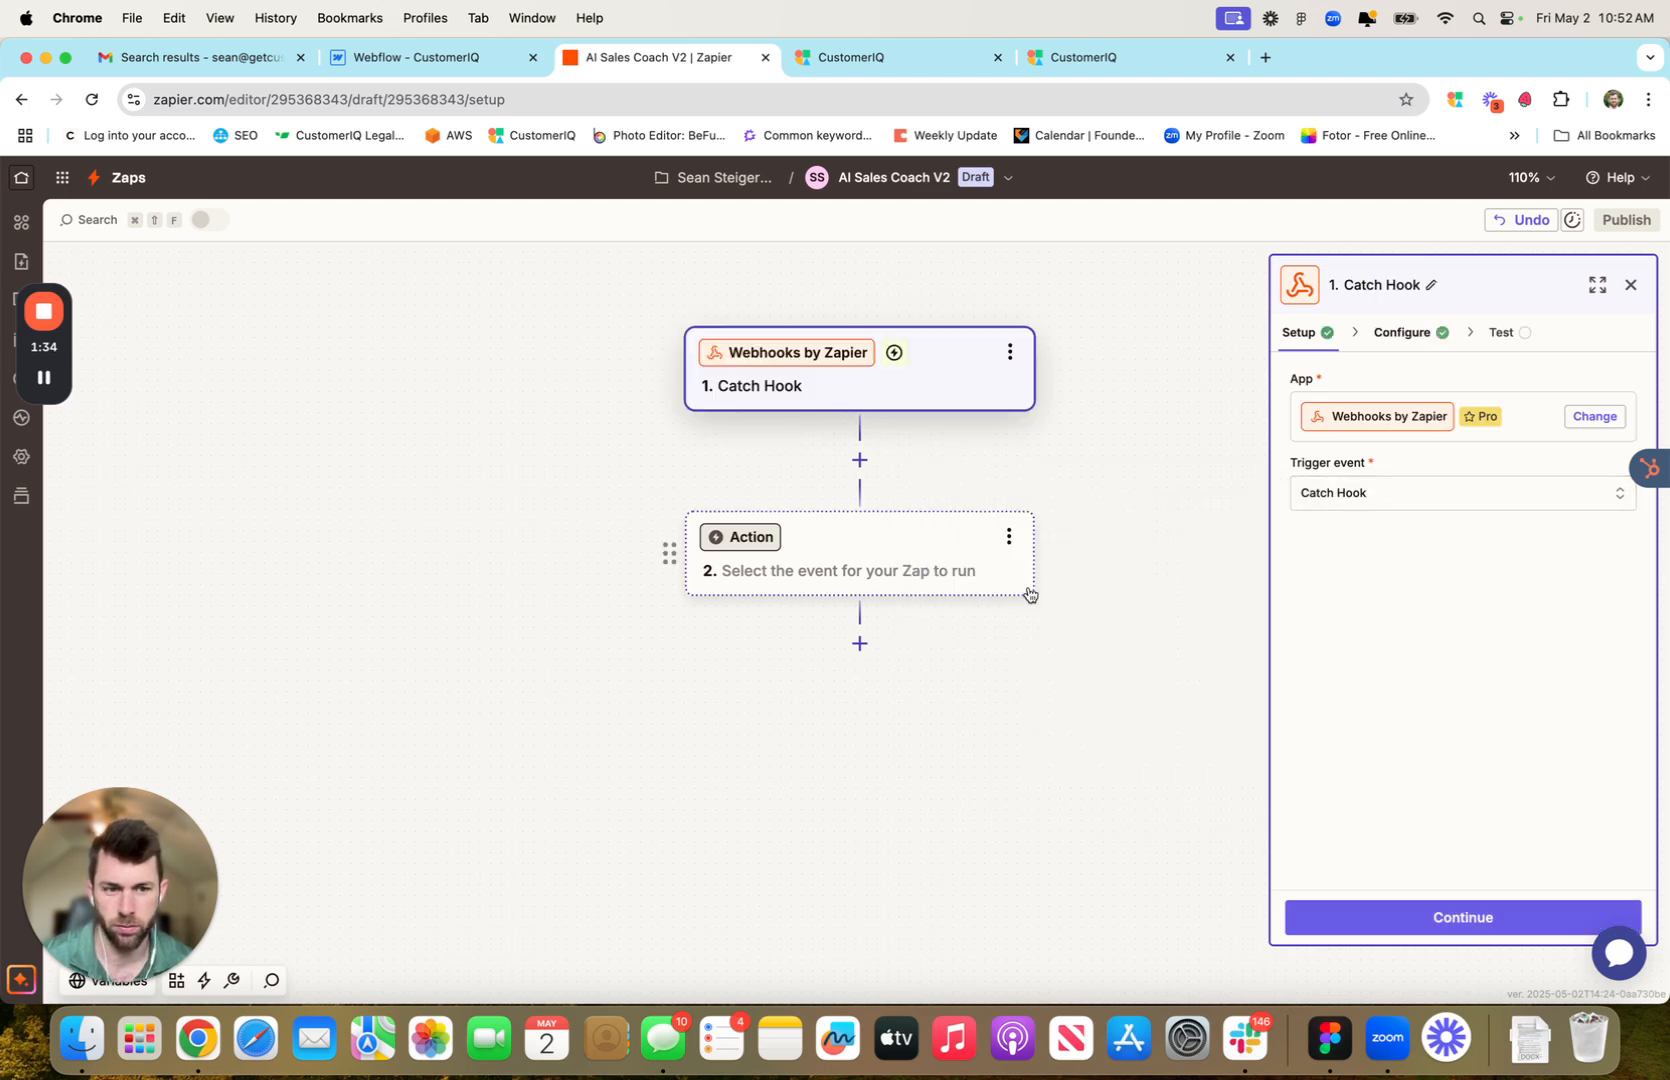
left_click(1503, 930)
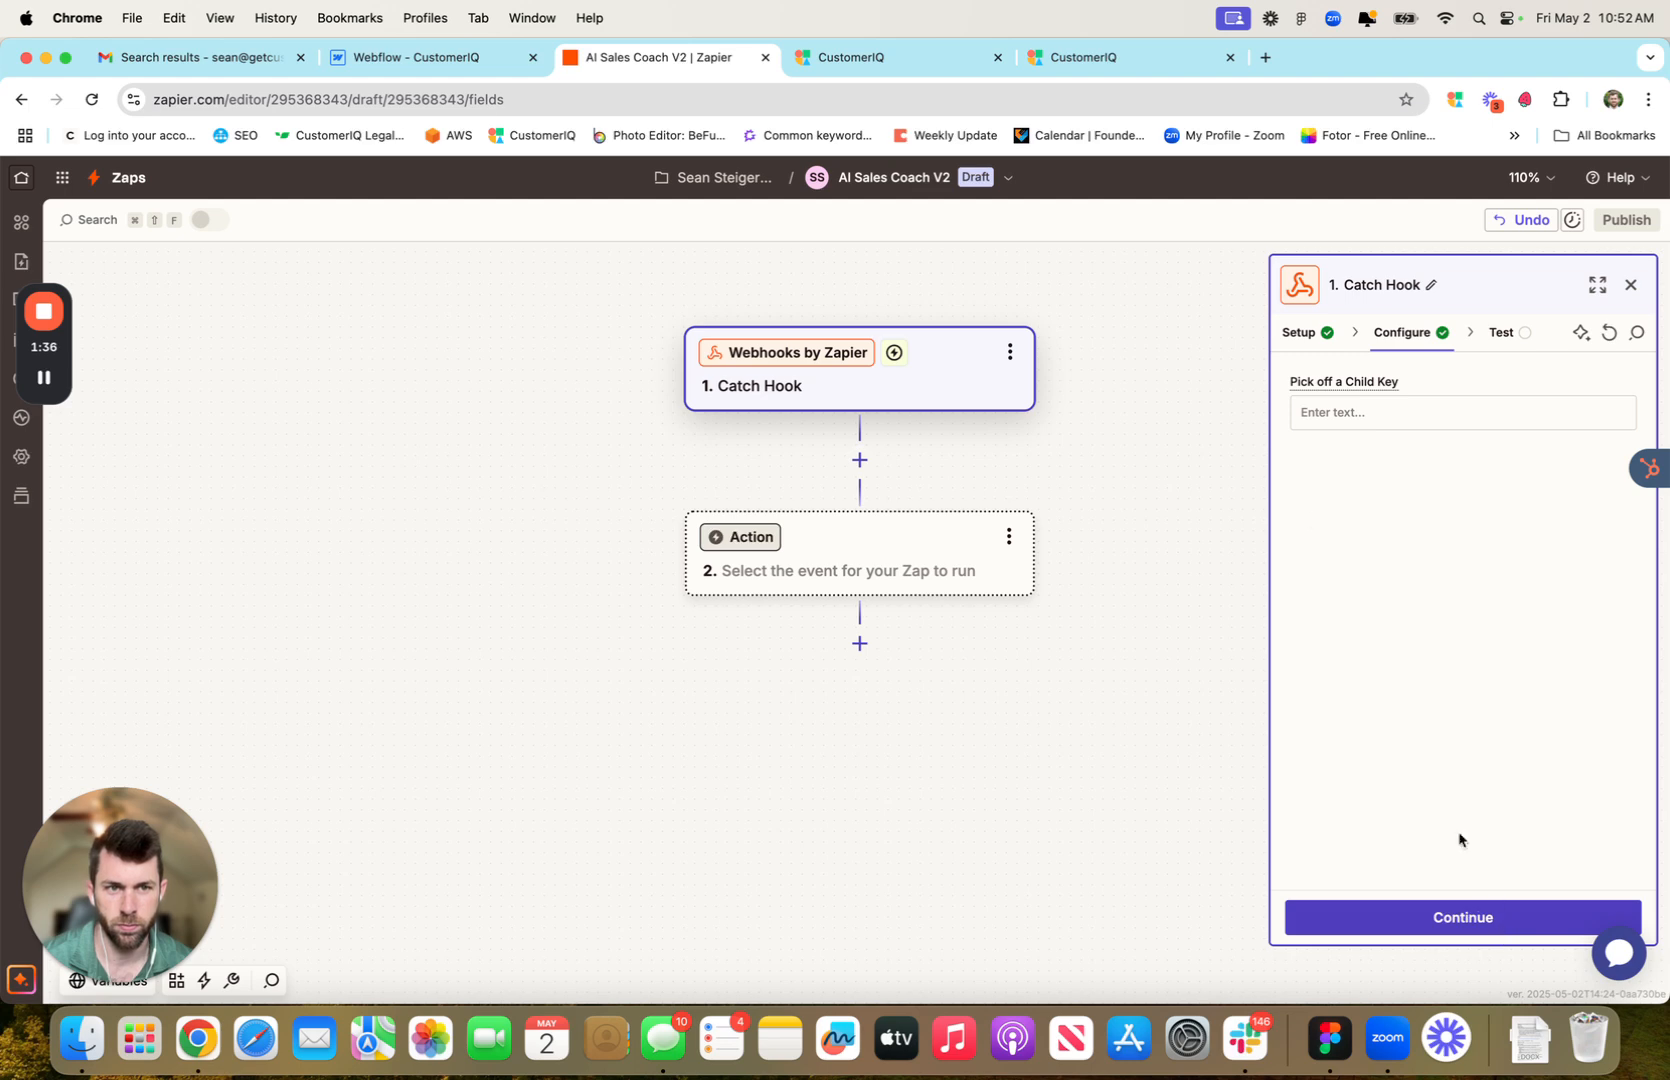
left_click(1480, 918)
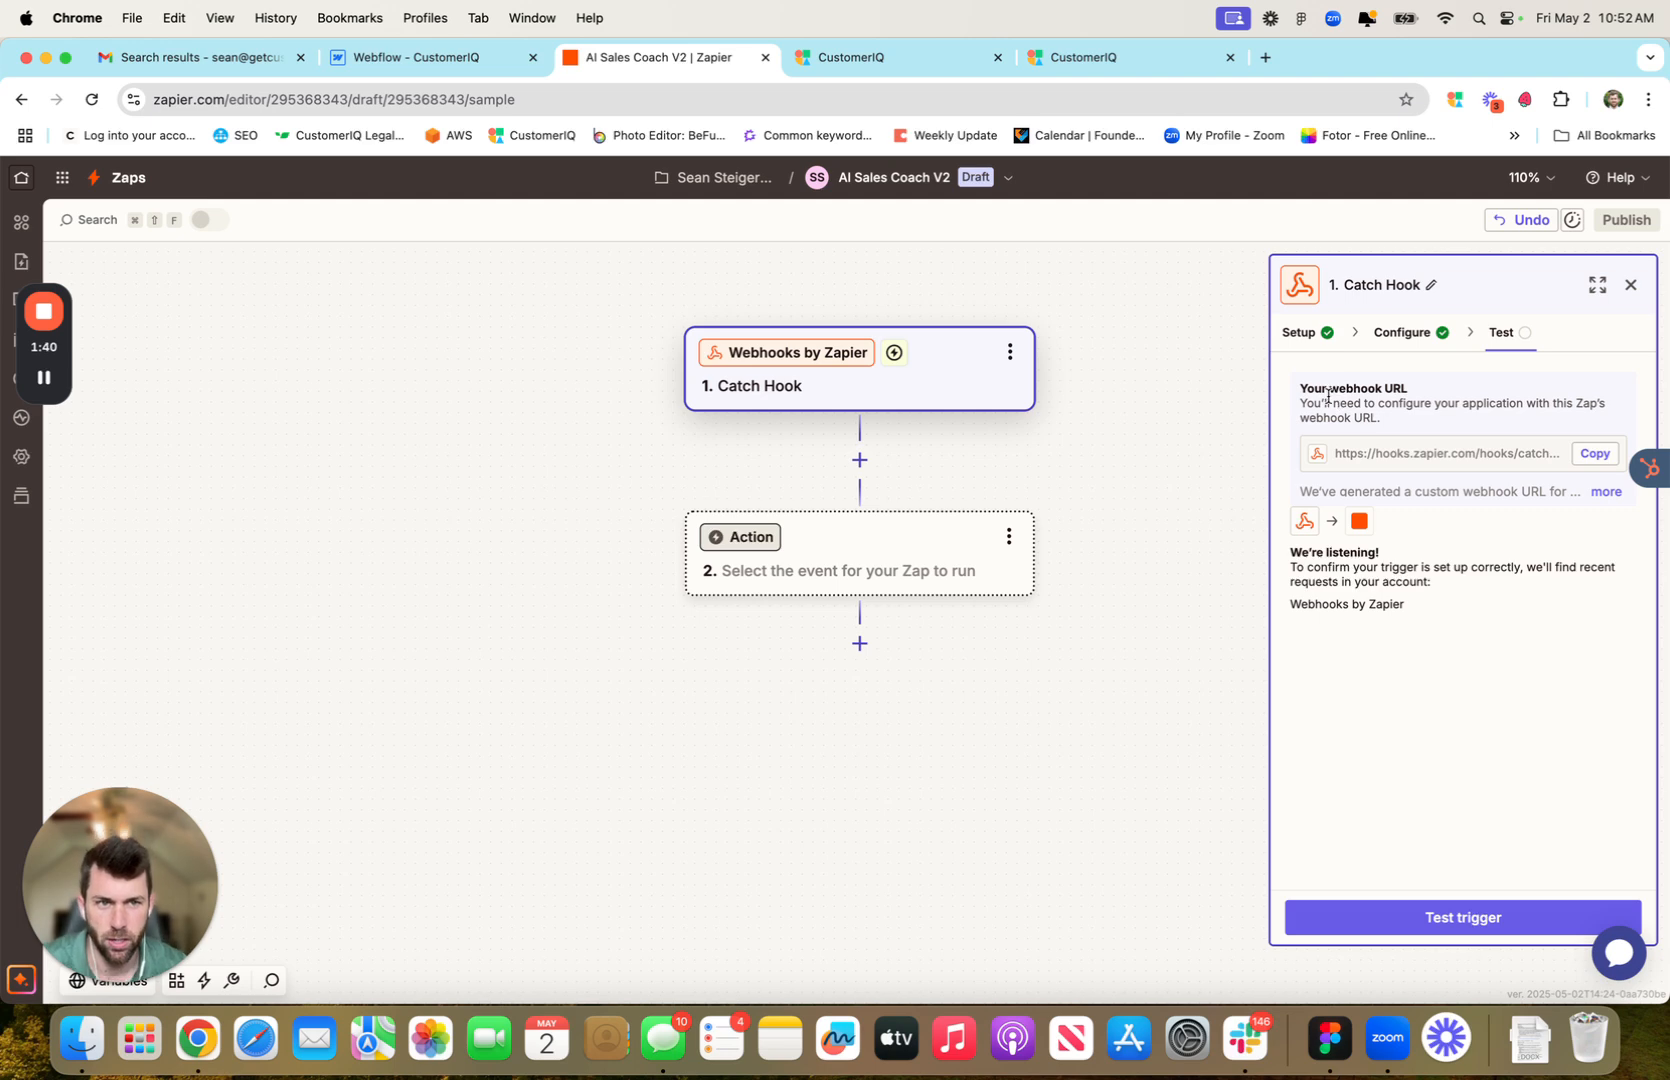
left_click(1585, 462)
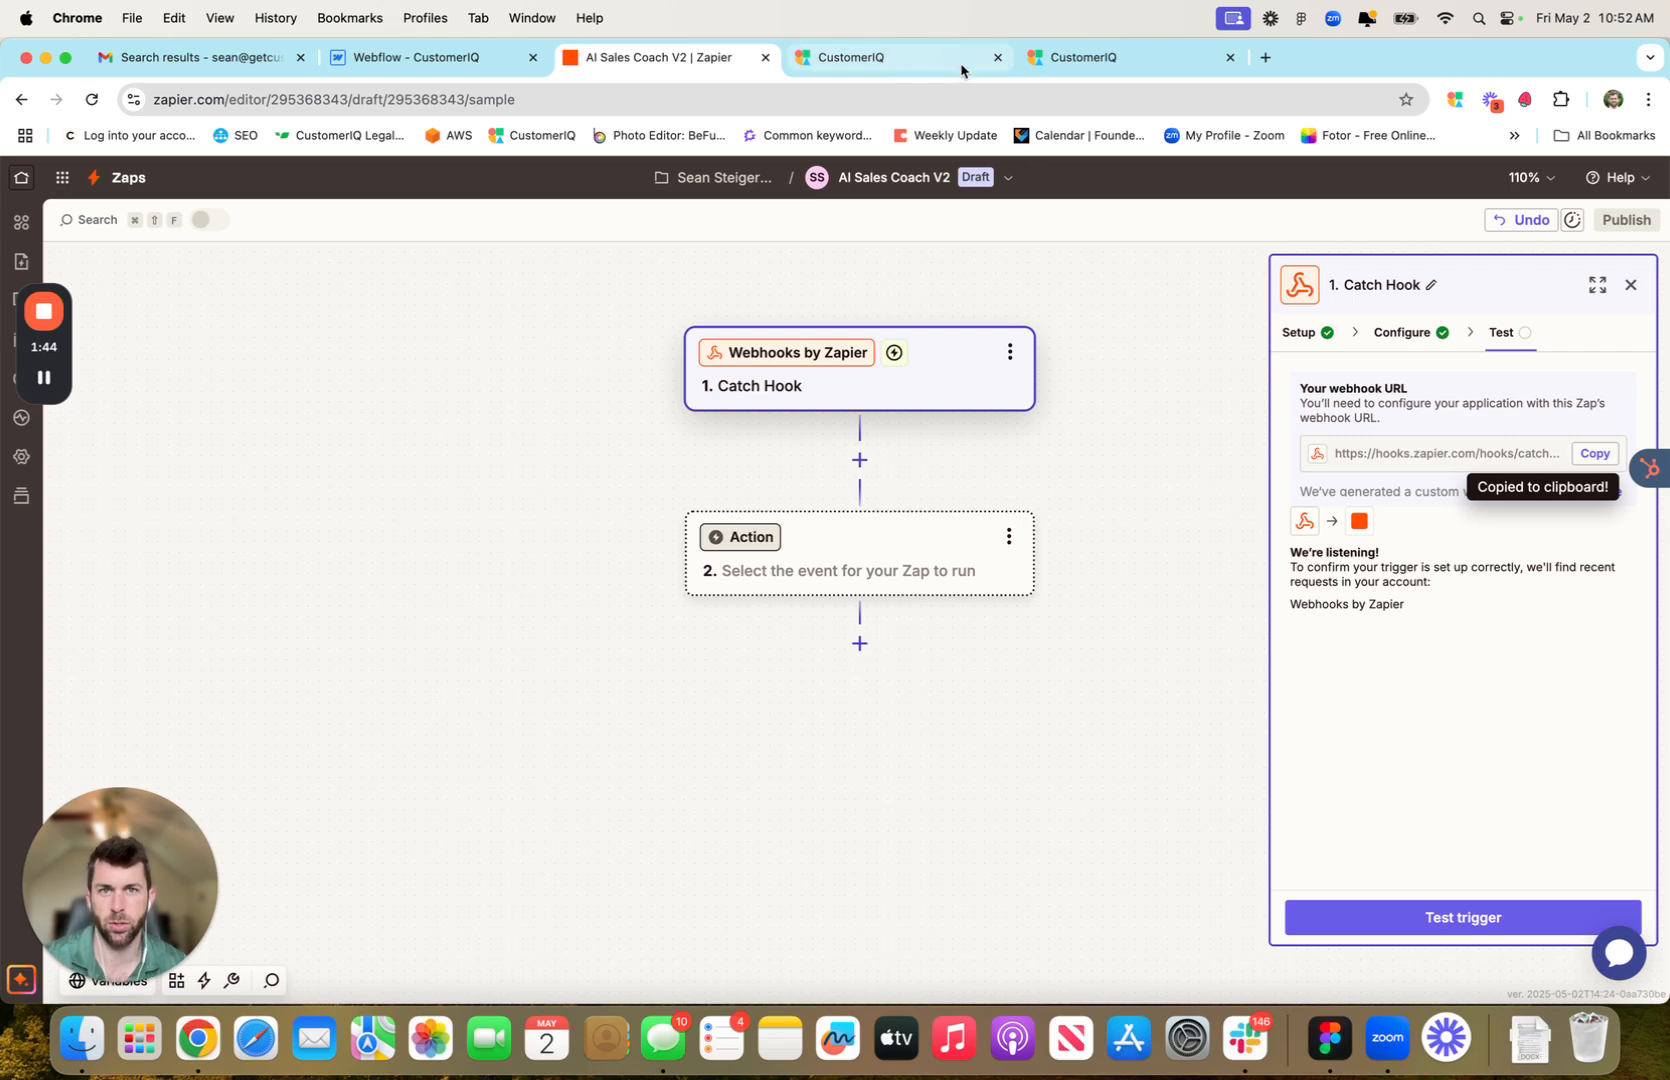
In CustomerIQ, go to the workspace's apps and integrations webhook settings
left_click(921, 58)
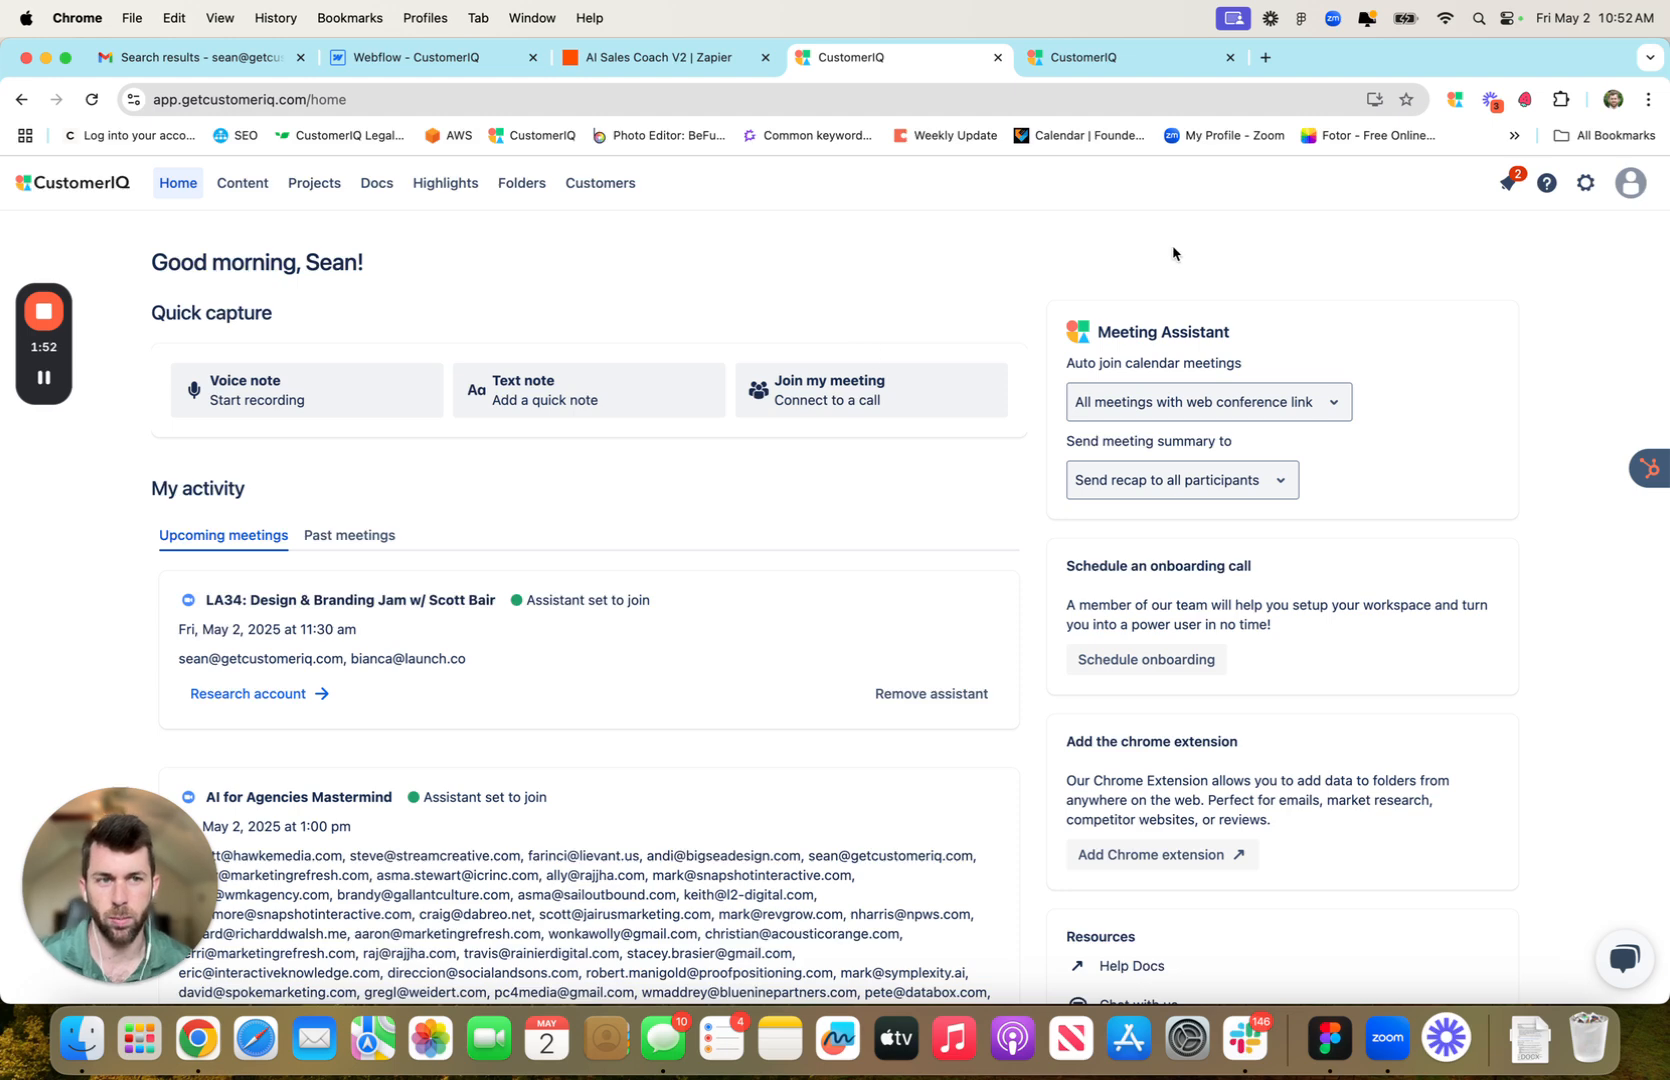
left_click(1588, 186)
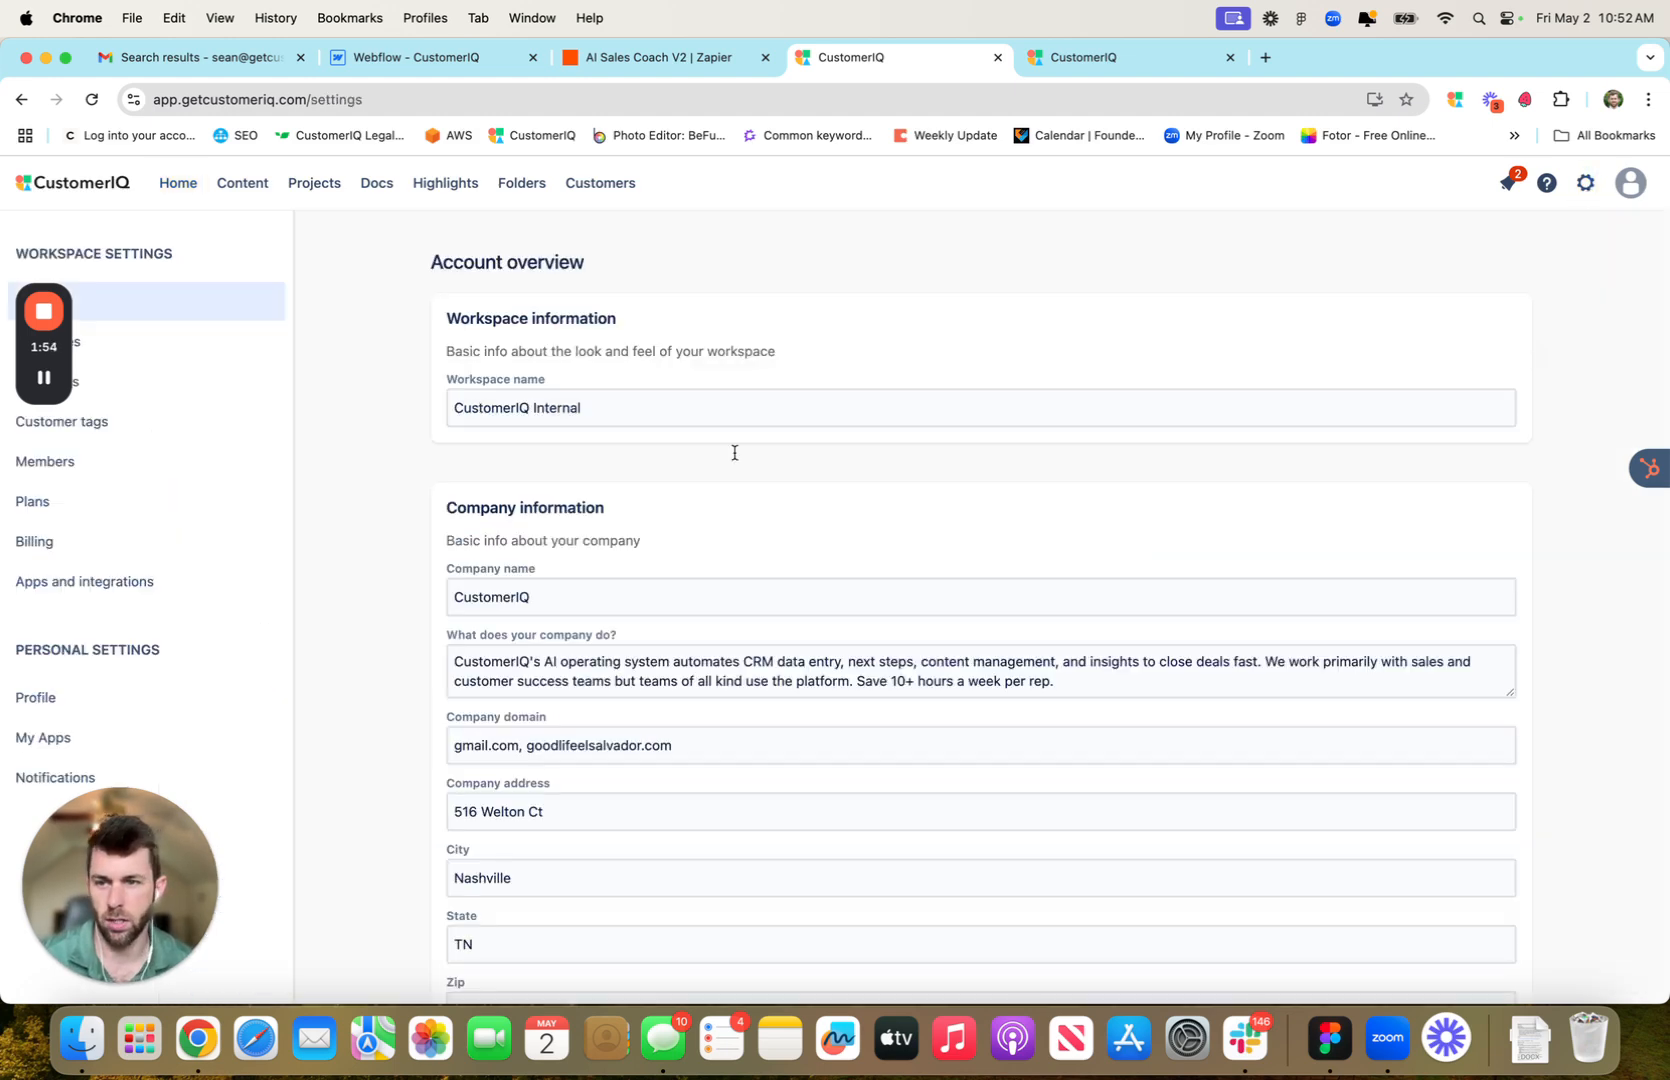
left_click(176, 590)
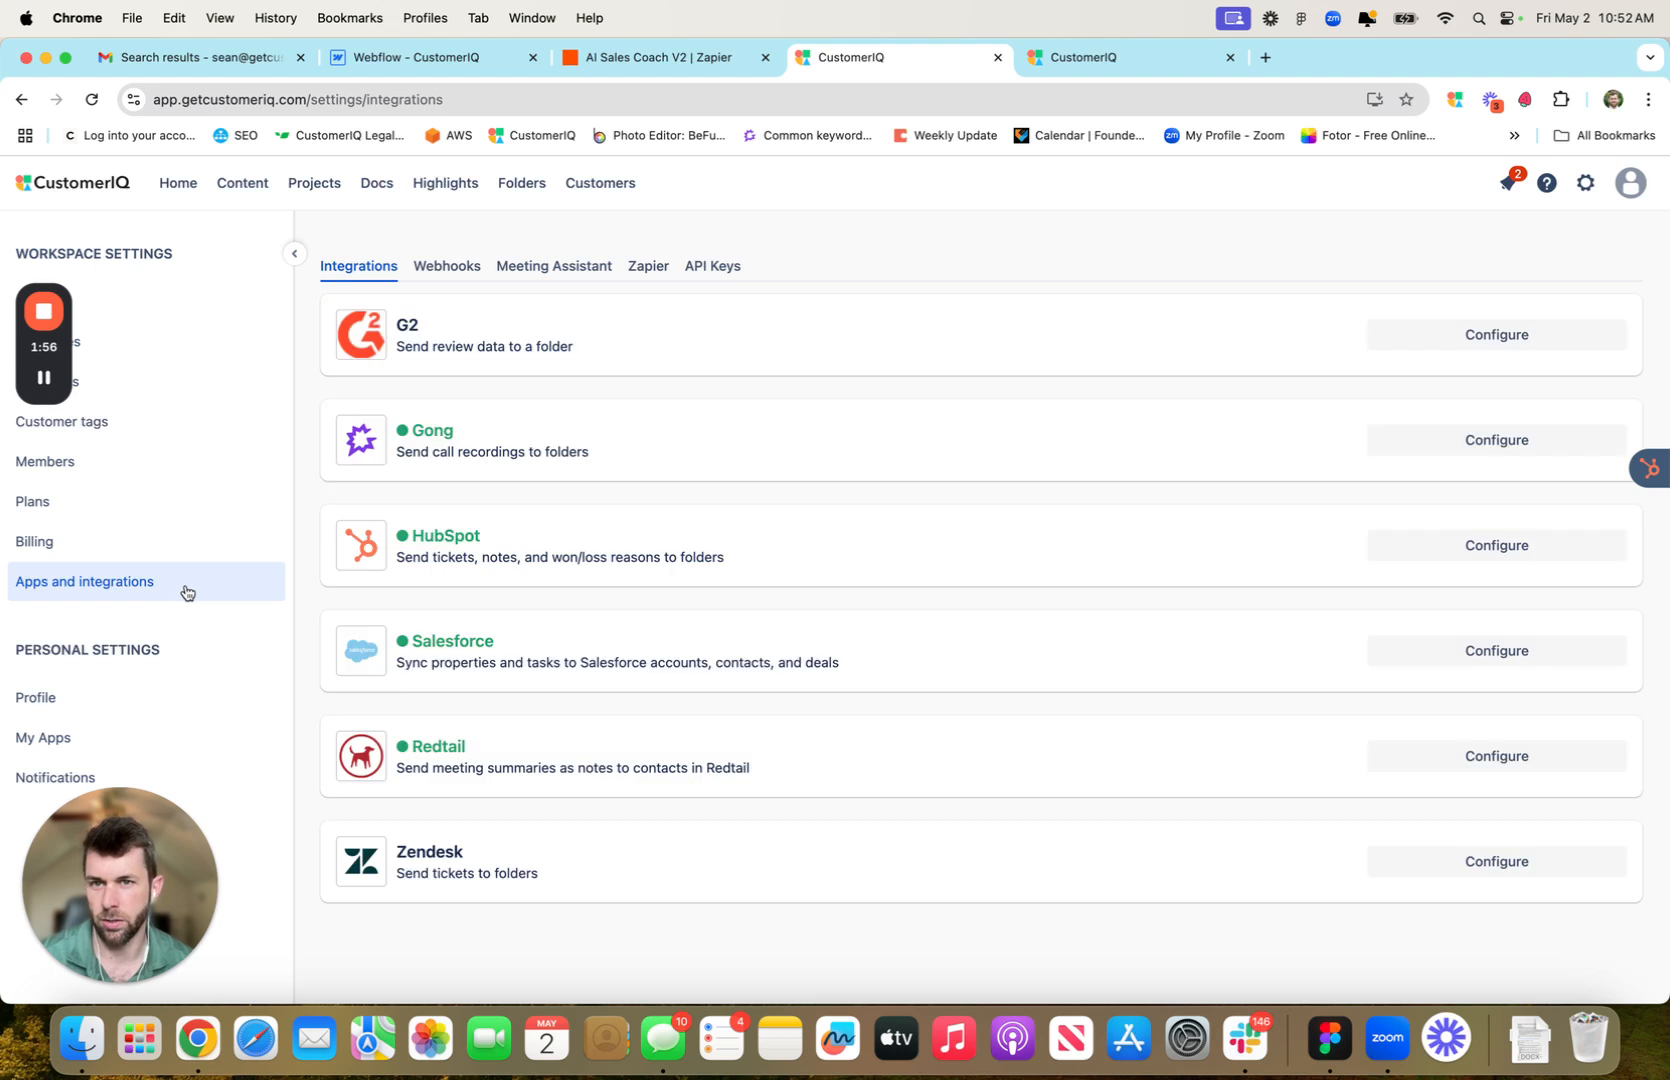
left_click(438, 272)
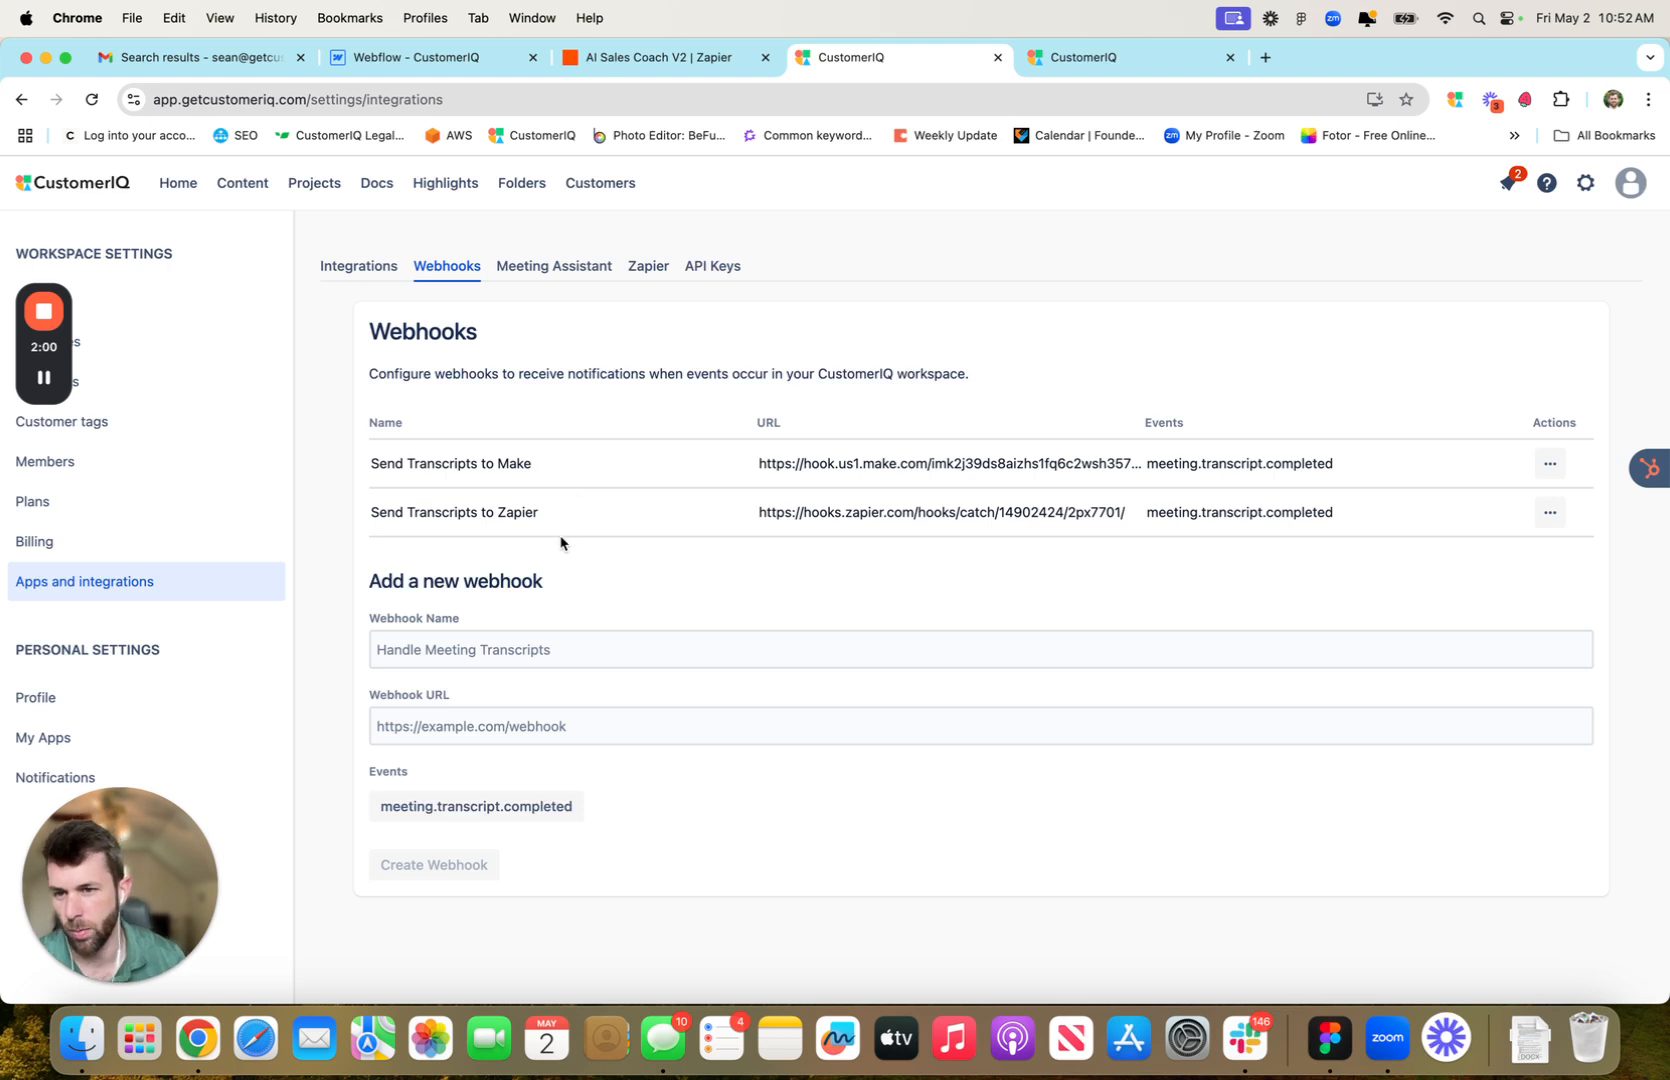
Create webhook 'DEMO Webhook - Send Transcripts to Zapier' with the pasted URL and meeting.transcript.completed event
left_click(571, 652)
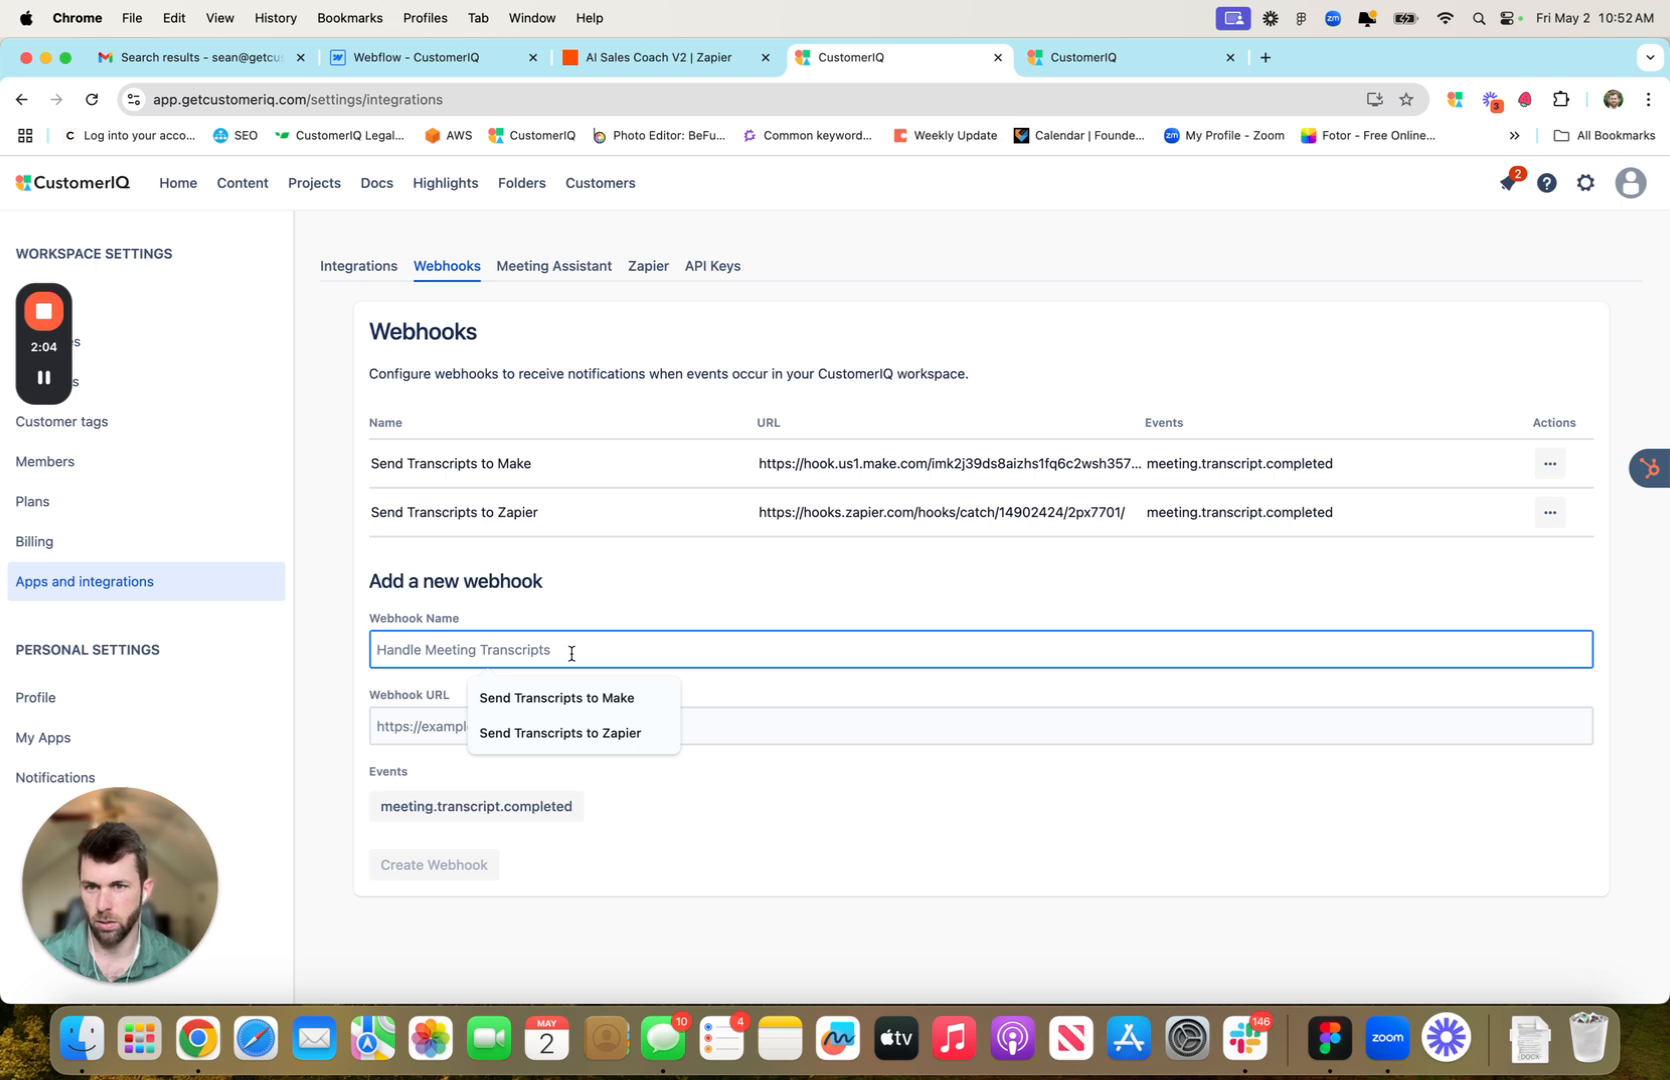
type("D")
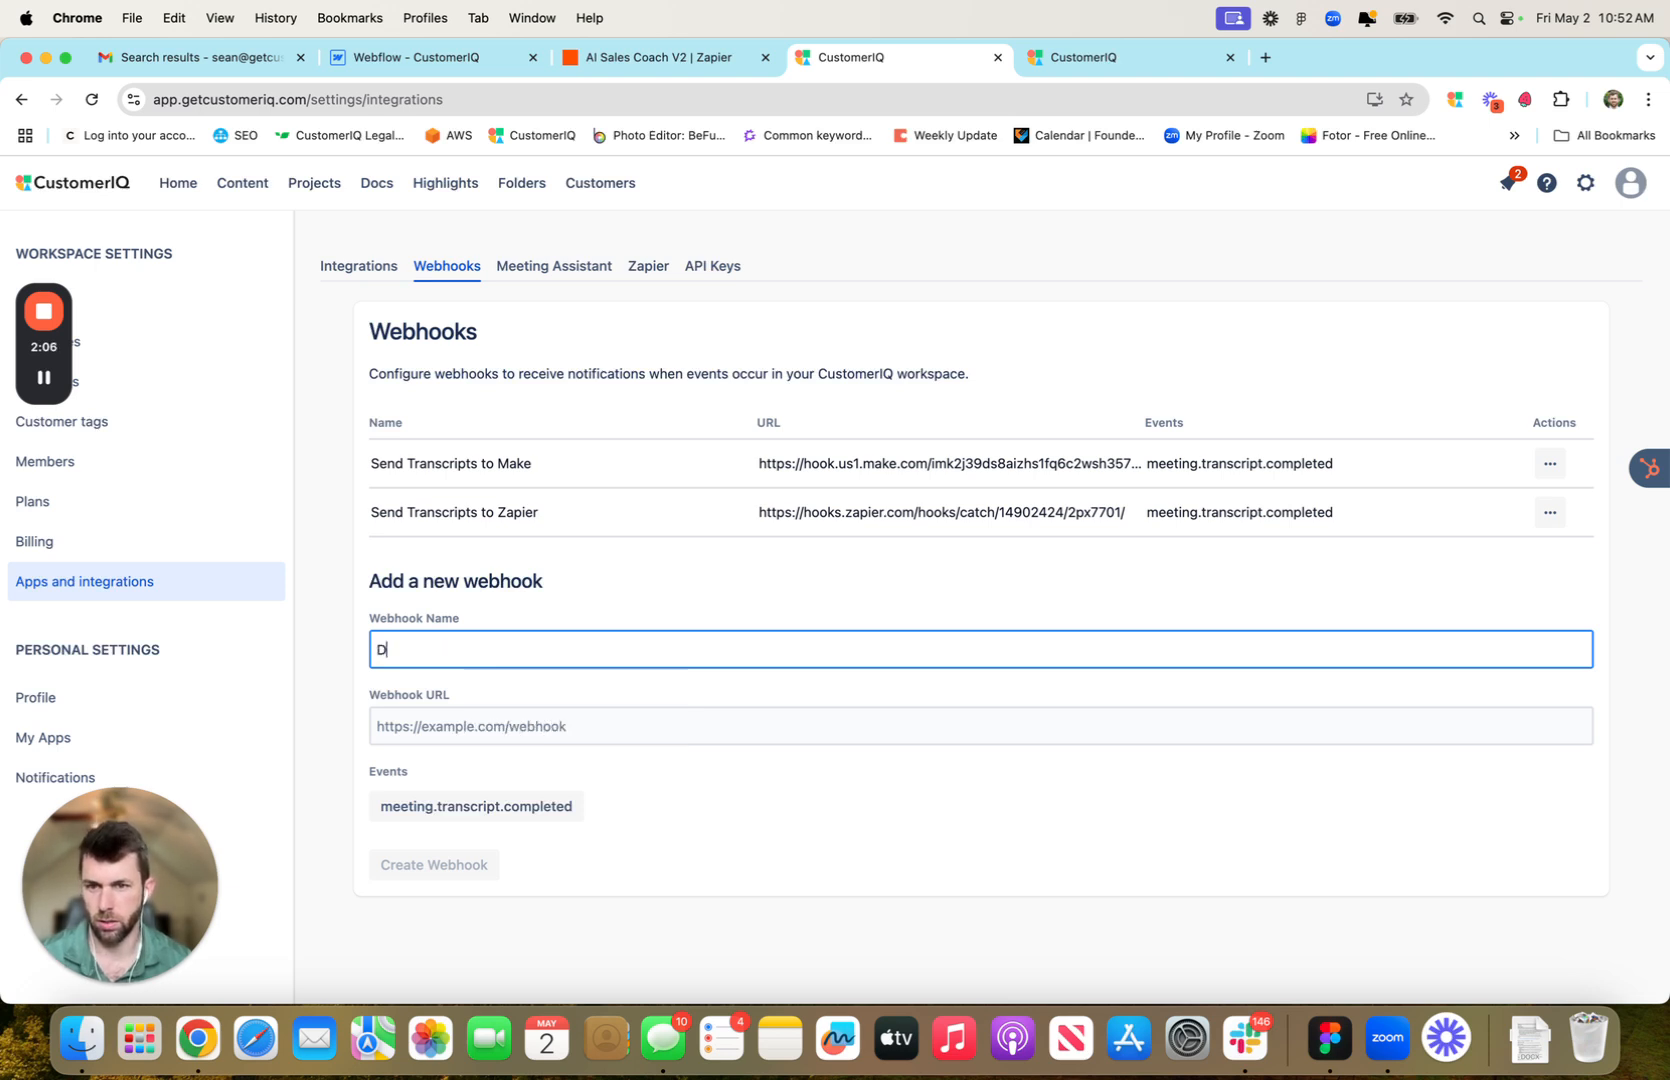
type("EMO Webhoo")
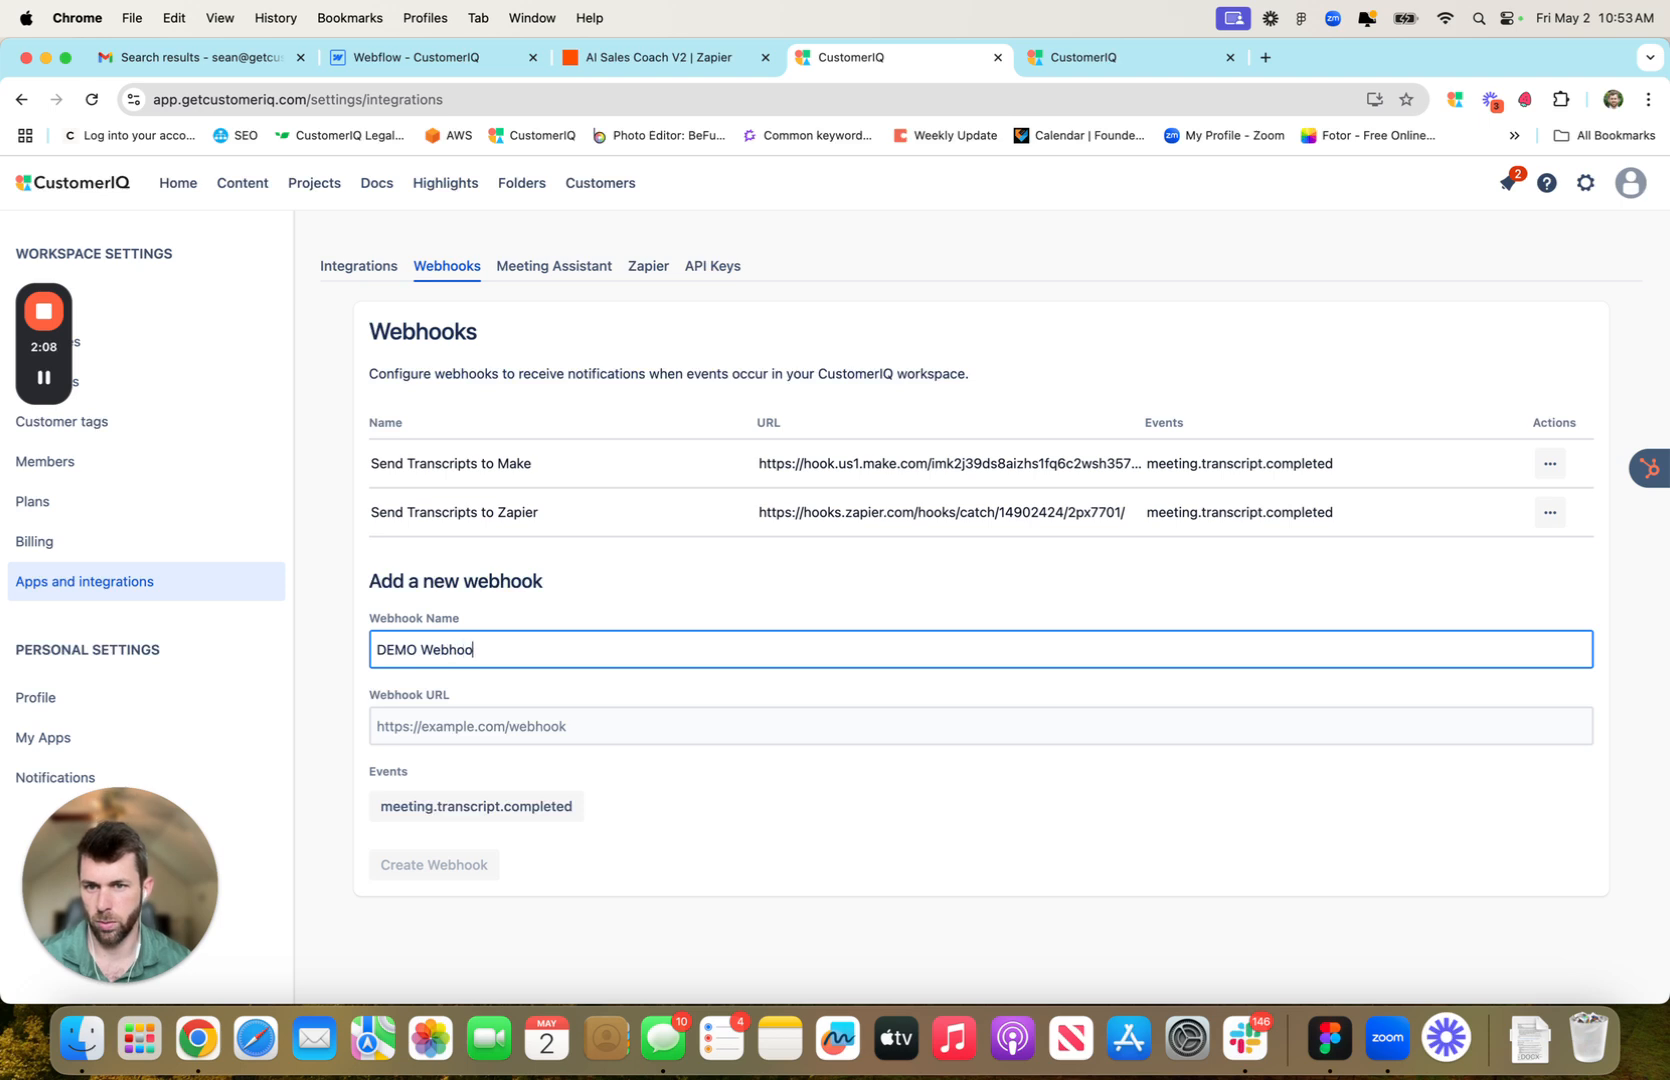
type("k - Send ")
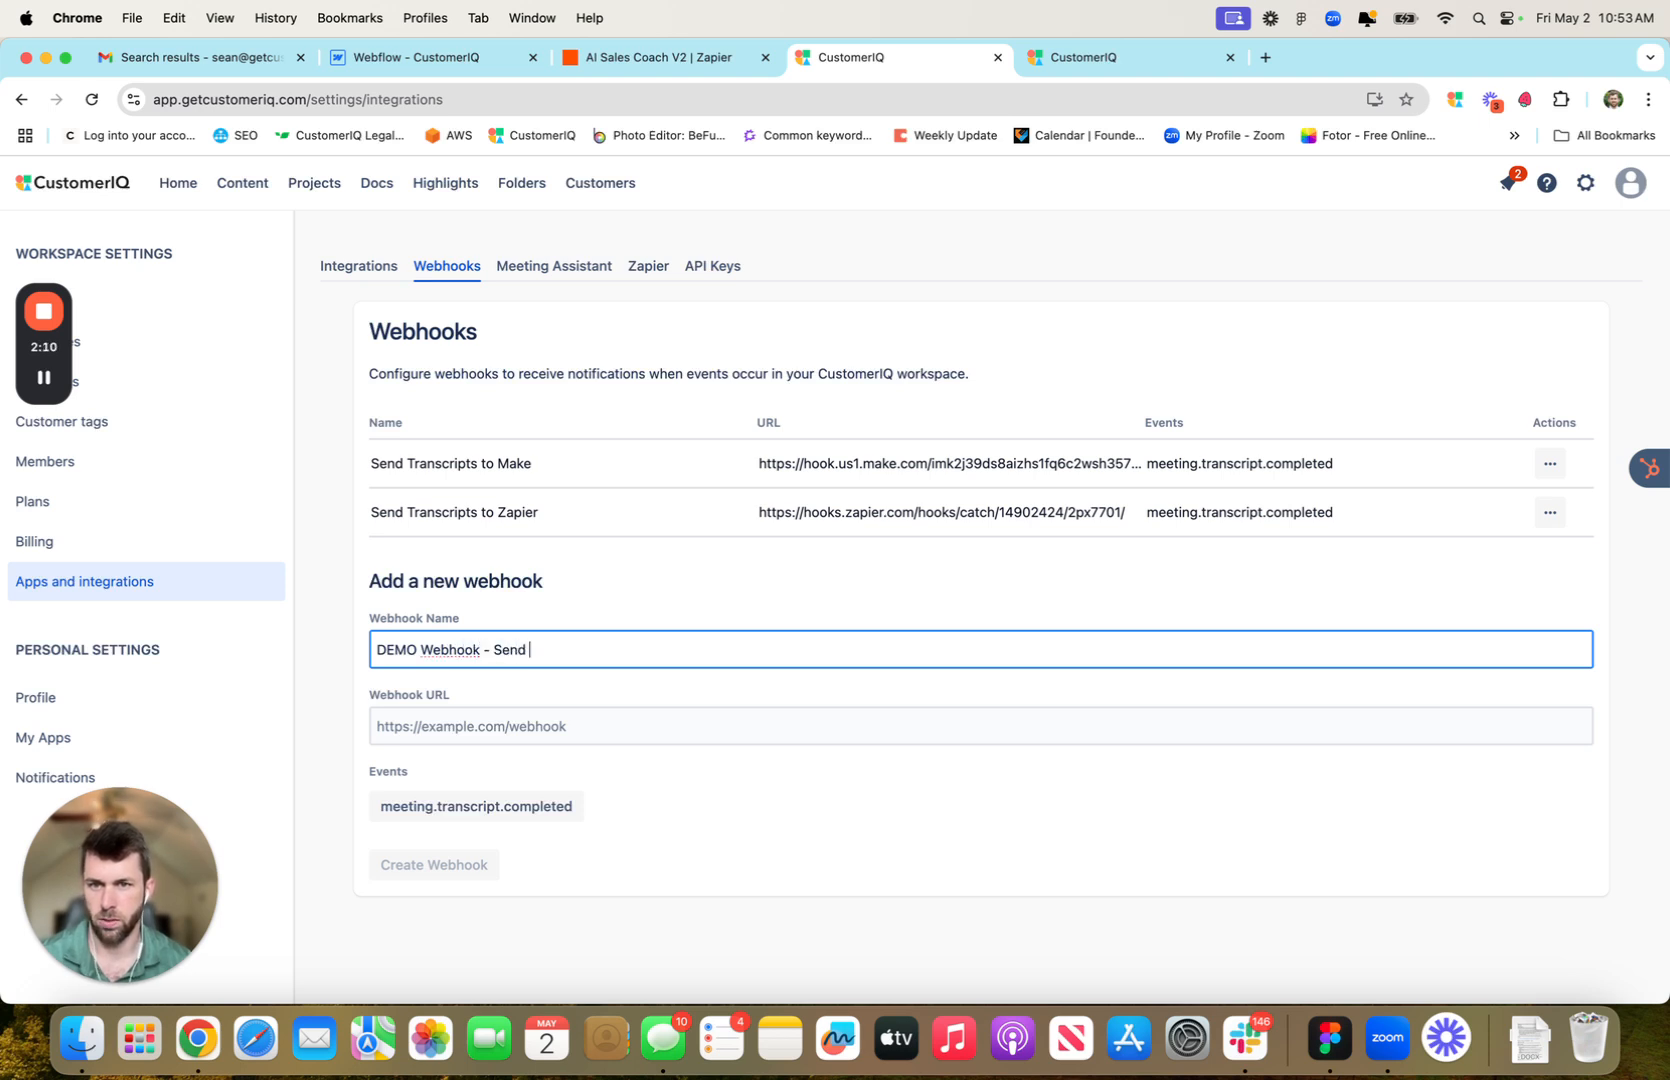
type("Transcripts to Zapier")
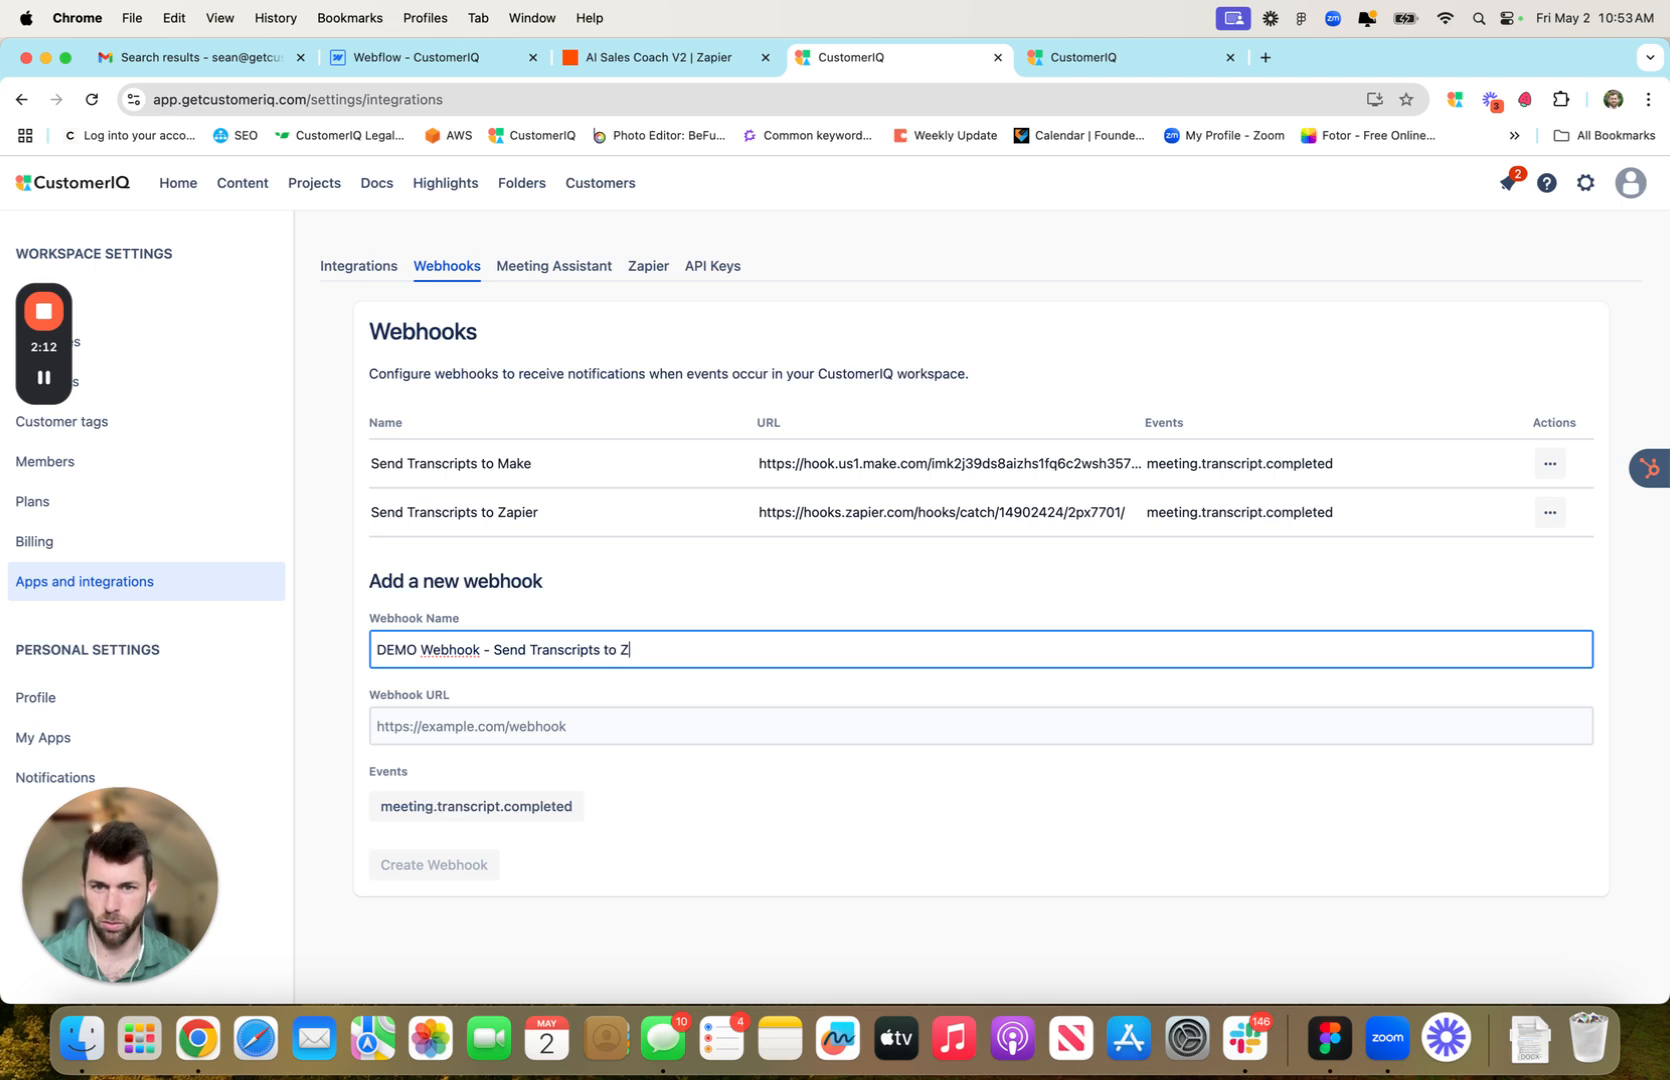
left_click(678, 581)
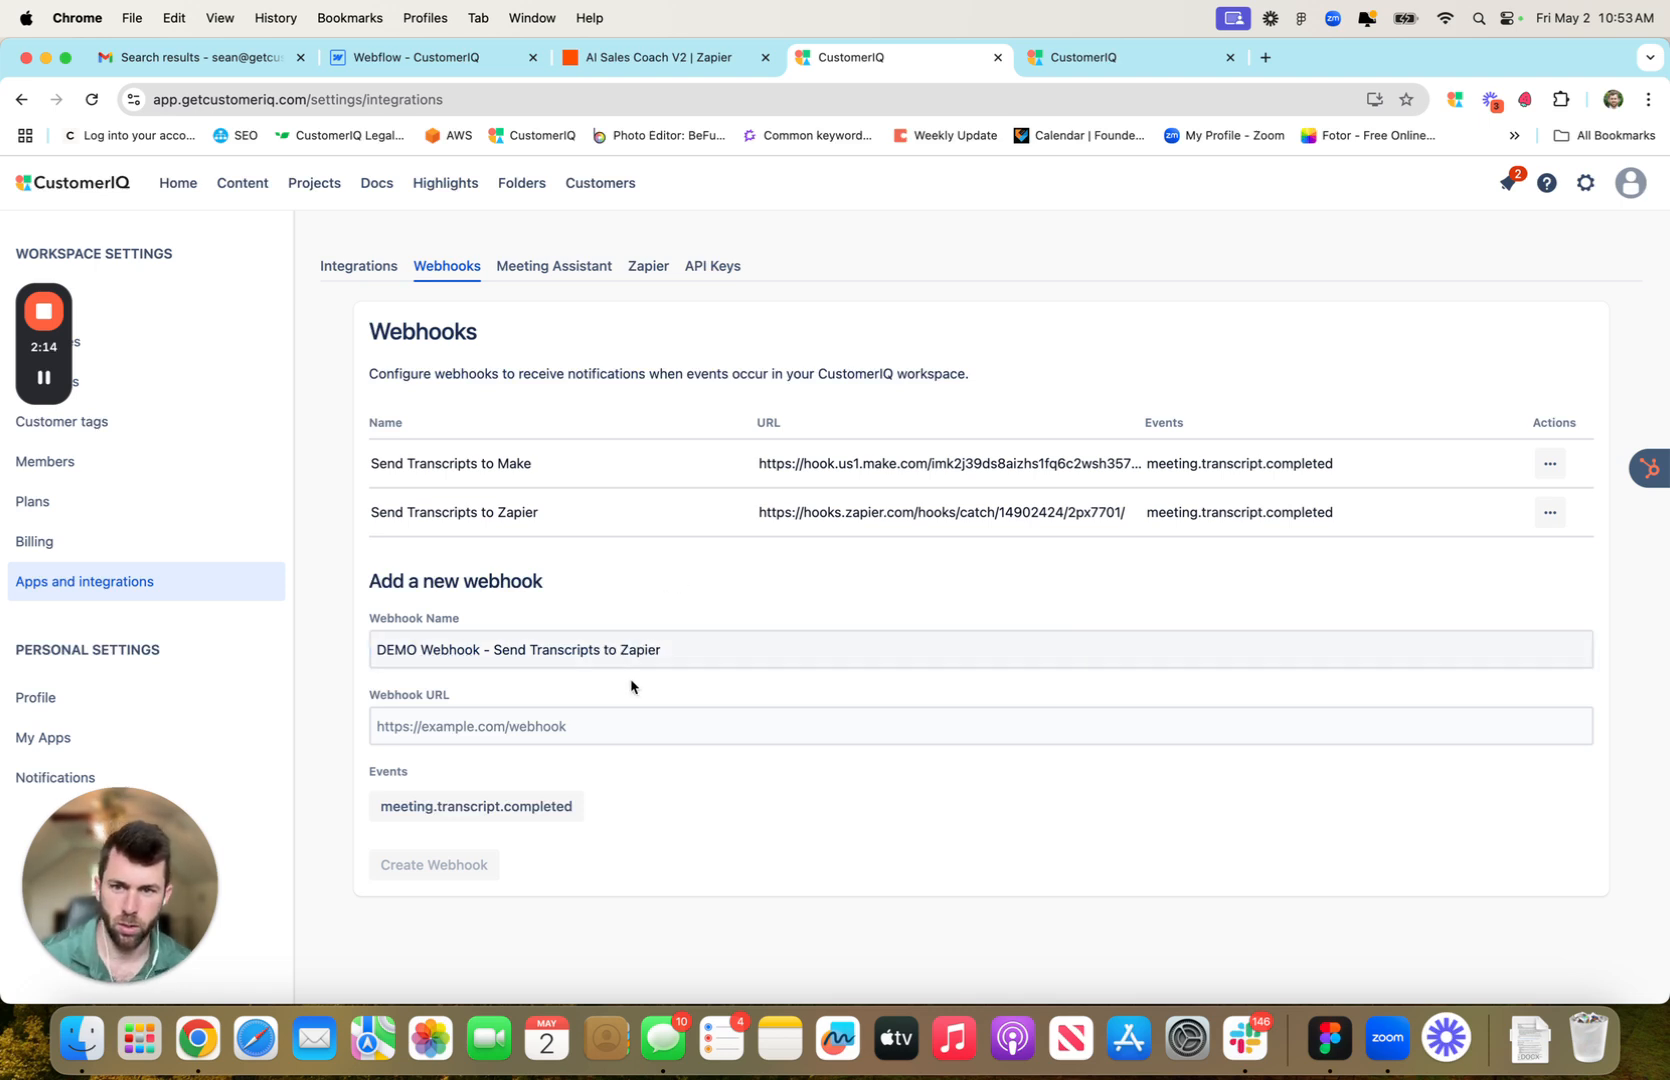
left_click(506, 727)
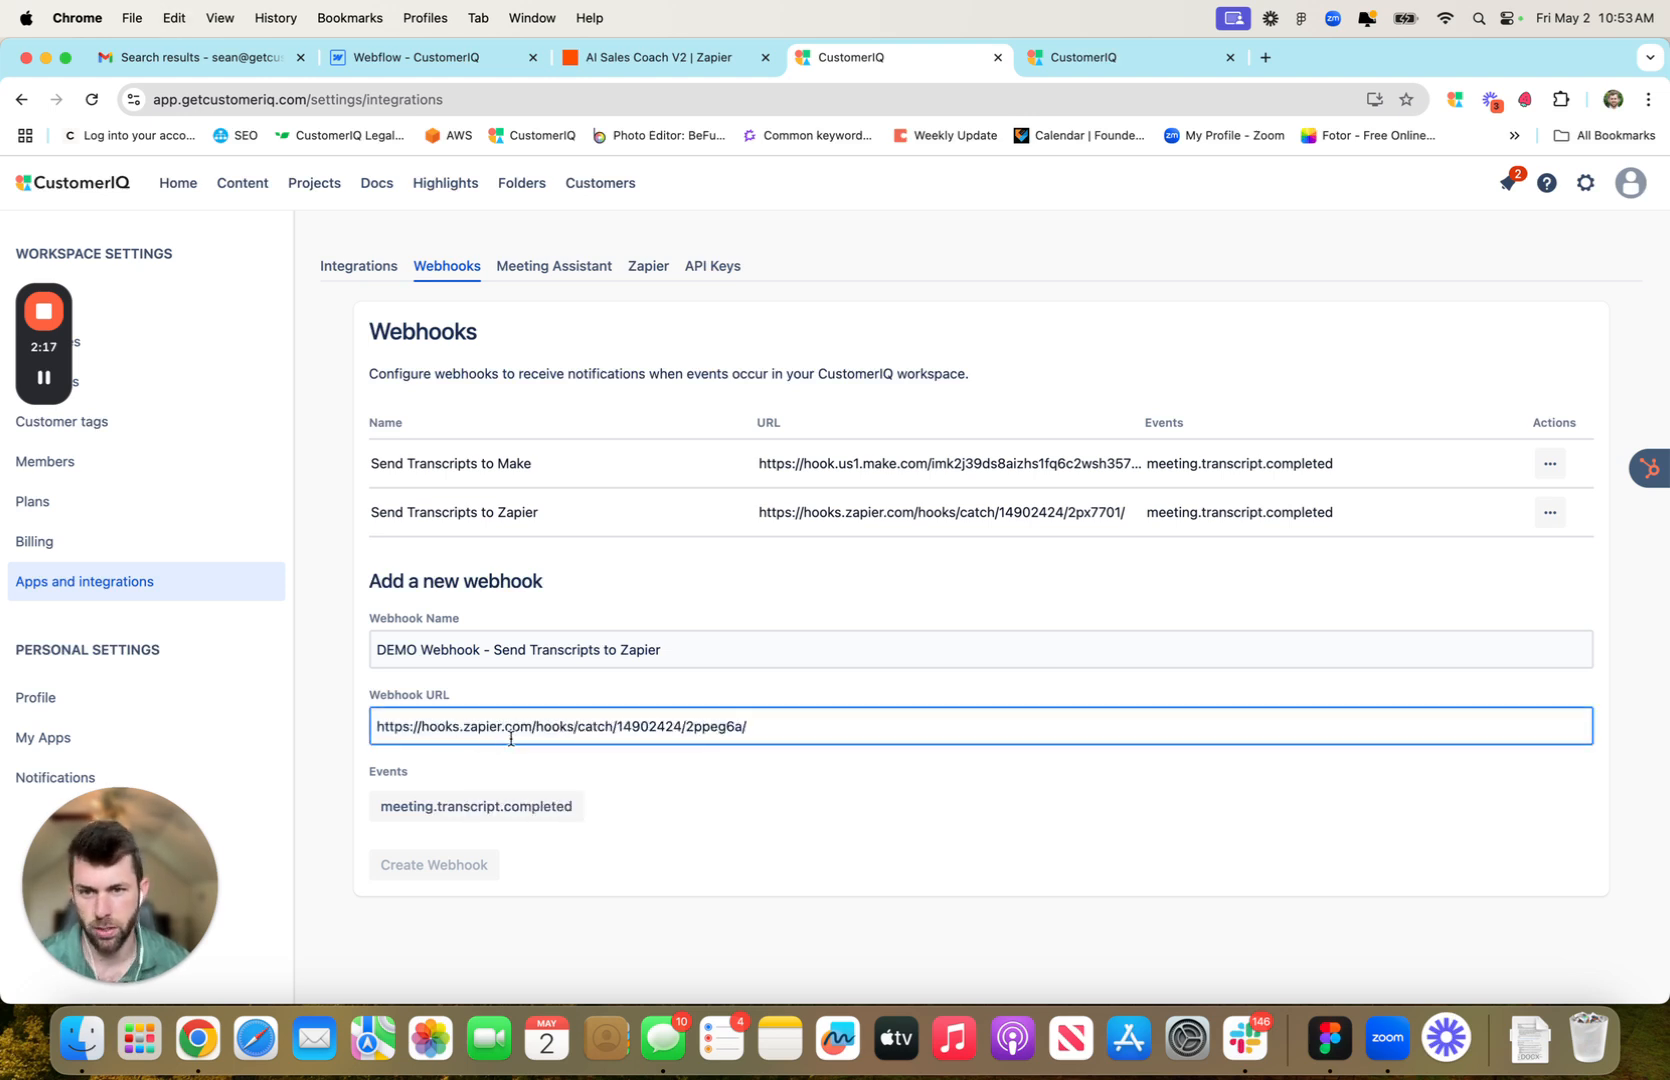
left_click(588, 770)
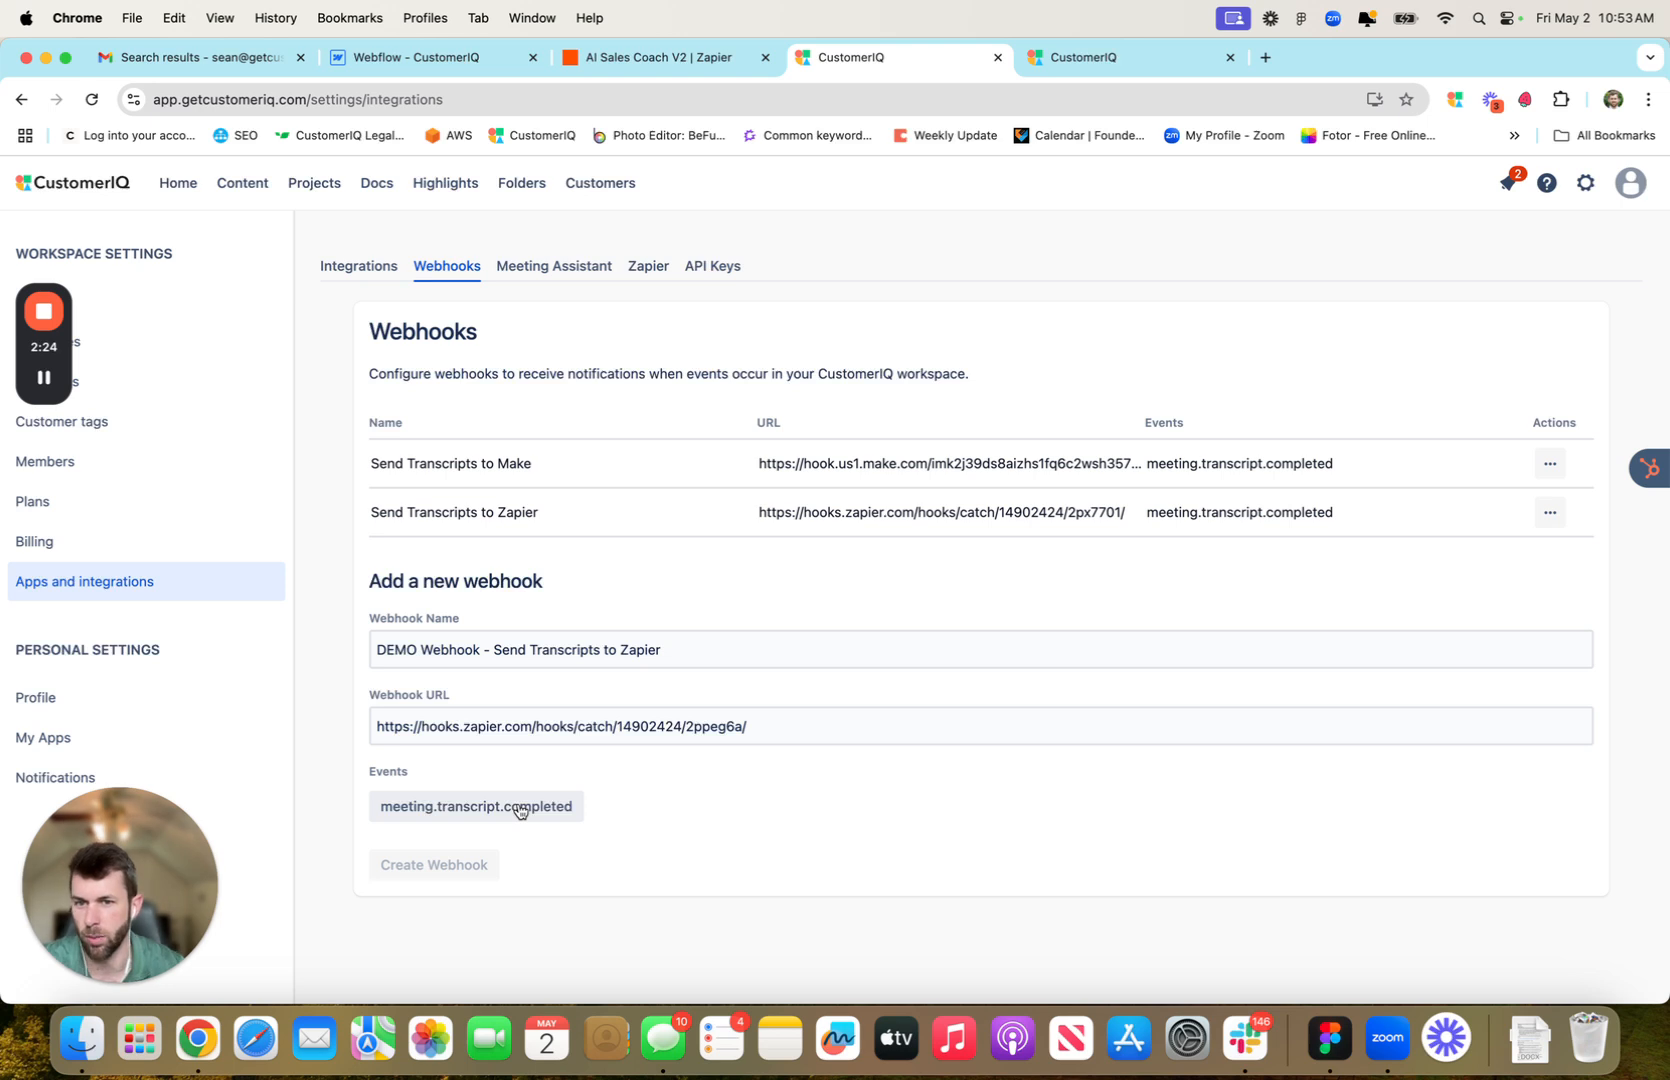
left_click(520, 810)
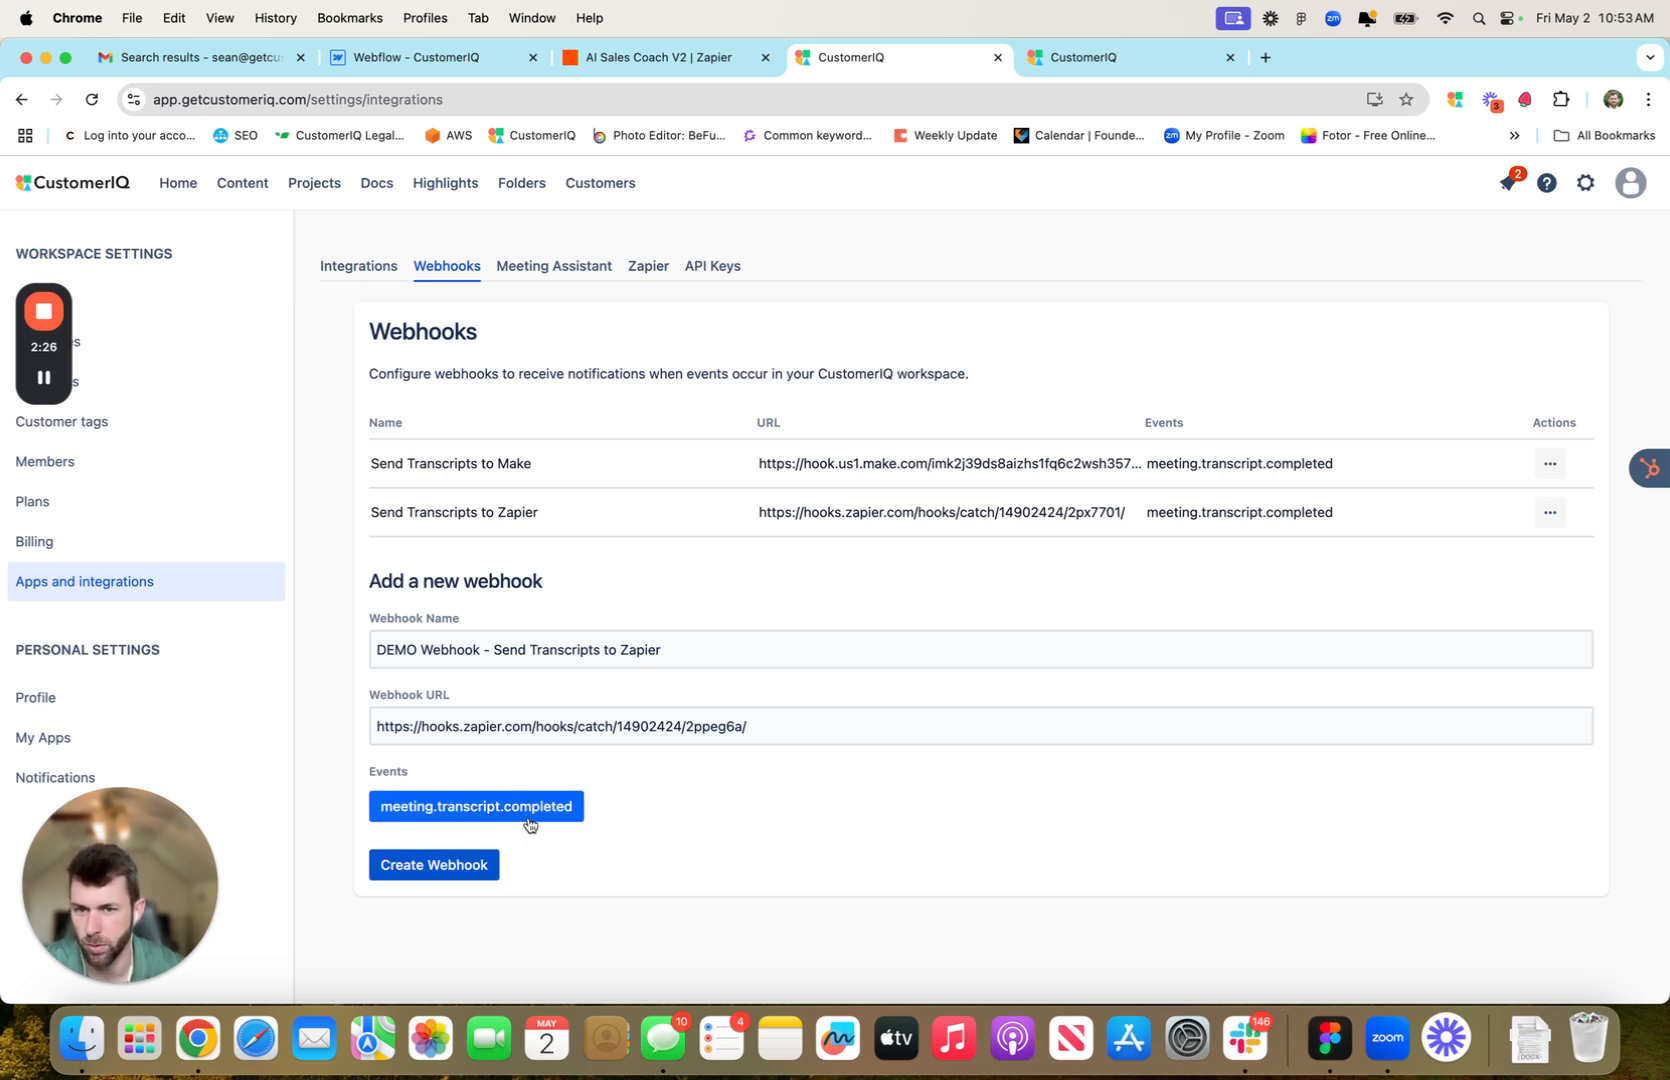
left_click(449, 870)
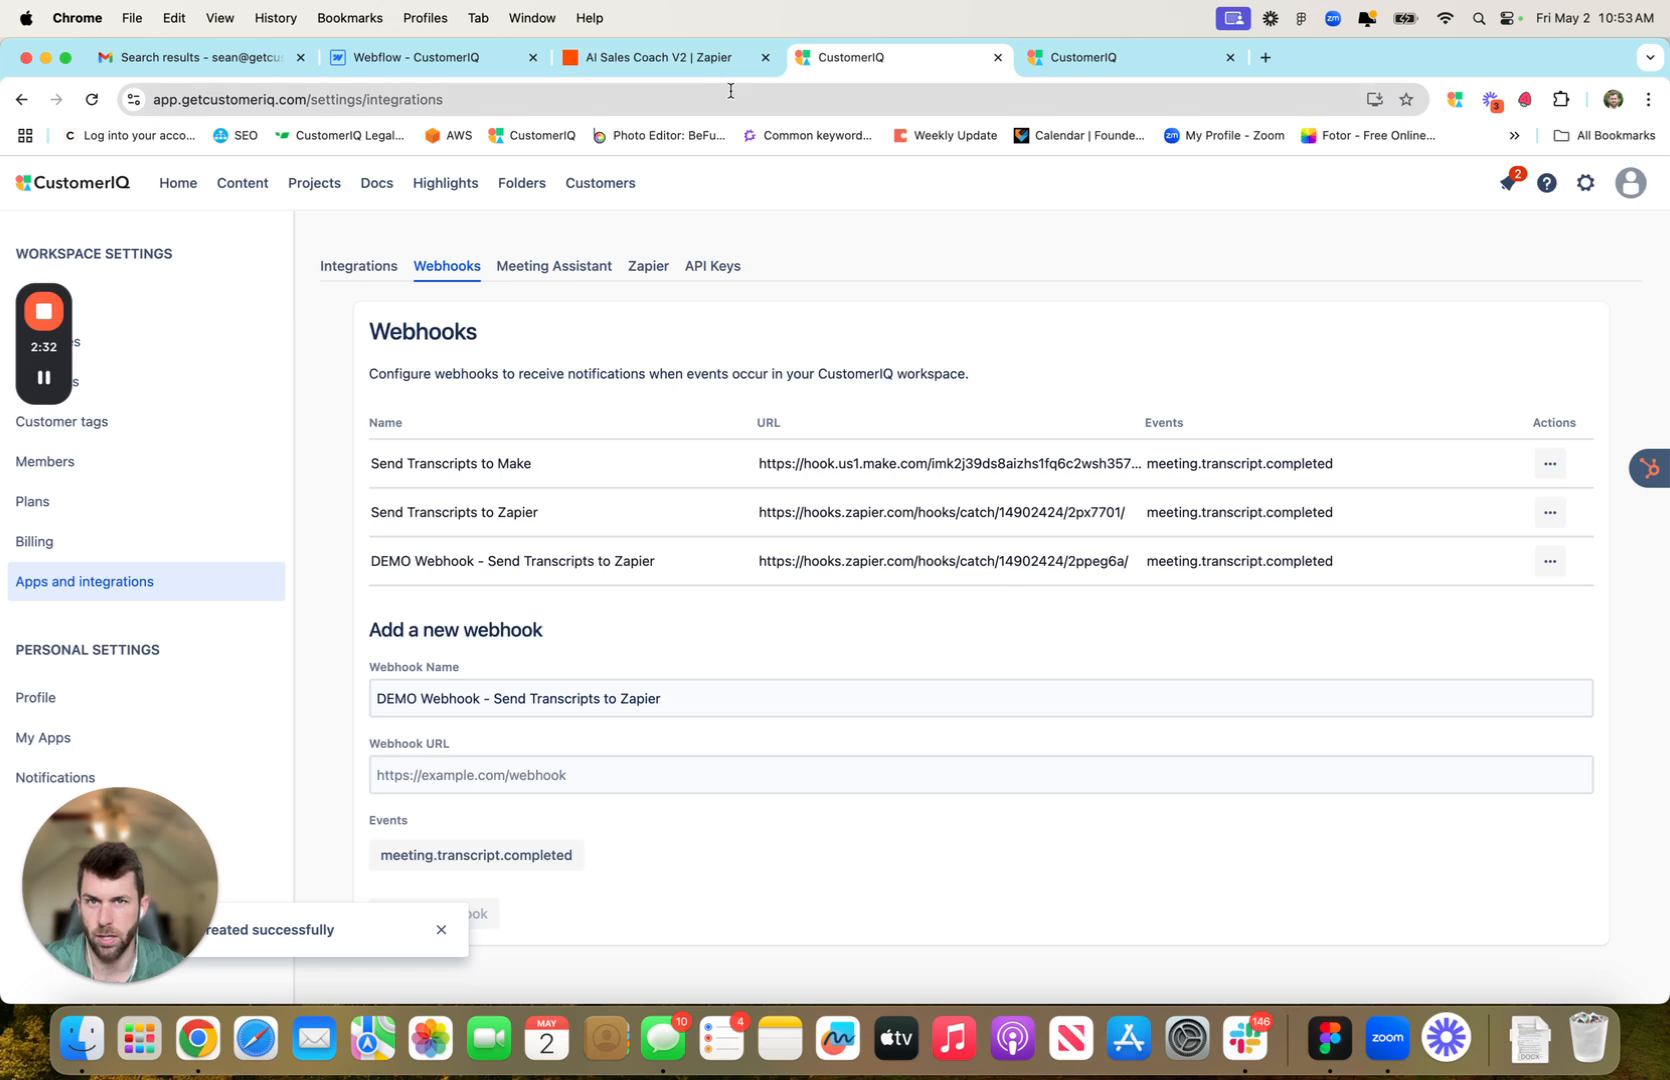
Send a test transcript payload from the DEMO webhook to Zapier, then return to the Zap editor
left_click(665, 61)
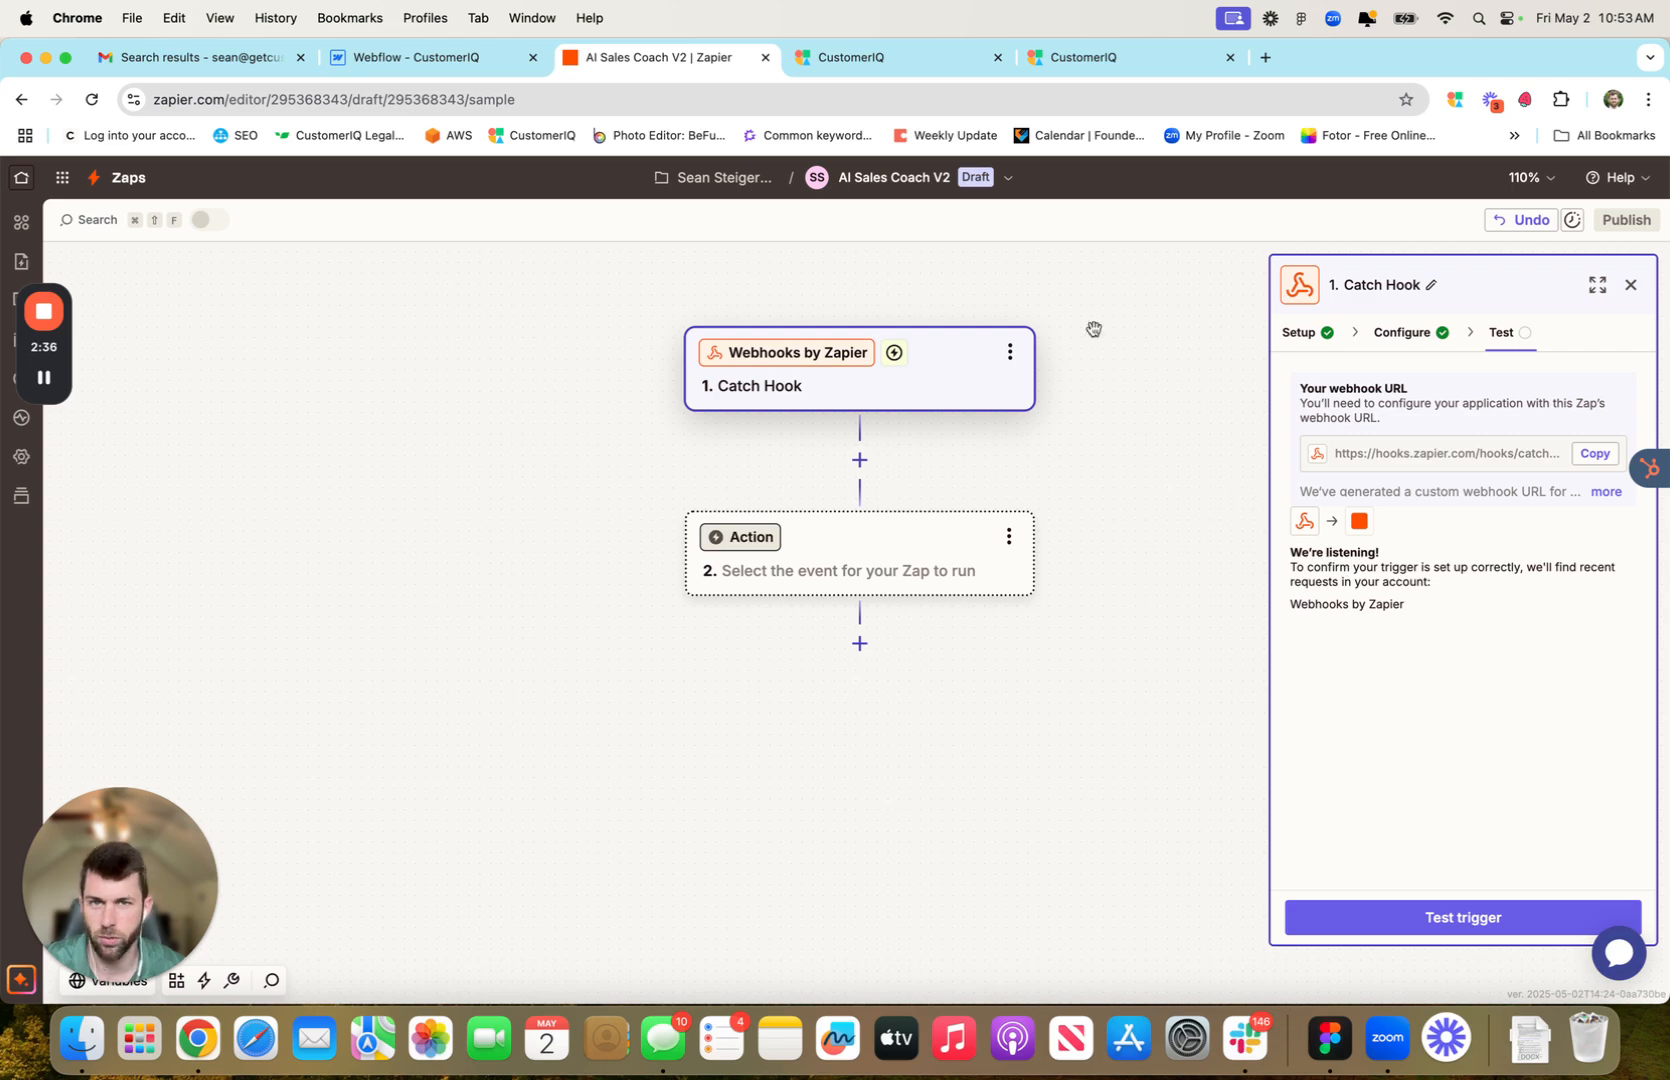
left_click(879, 62)
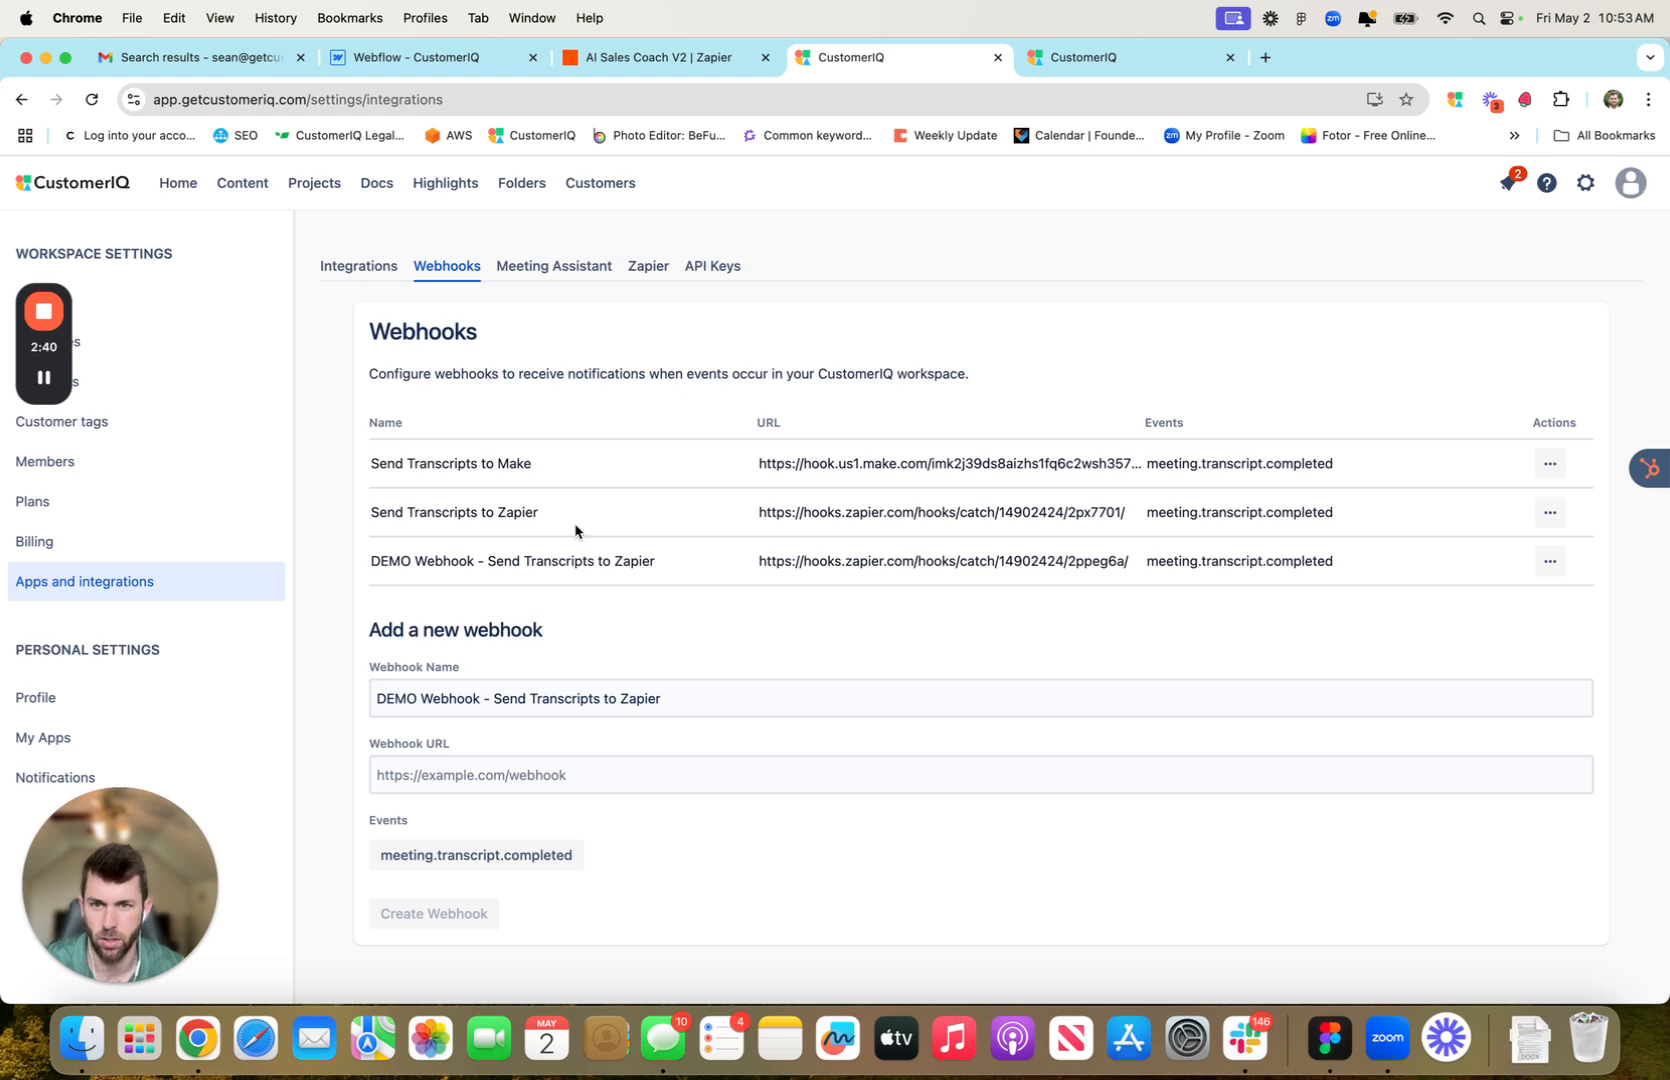
left_click(1552, 565)
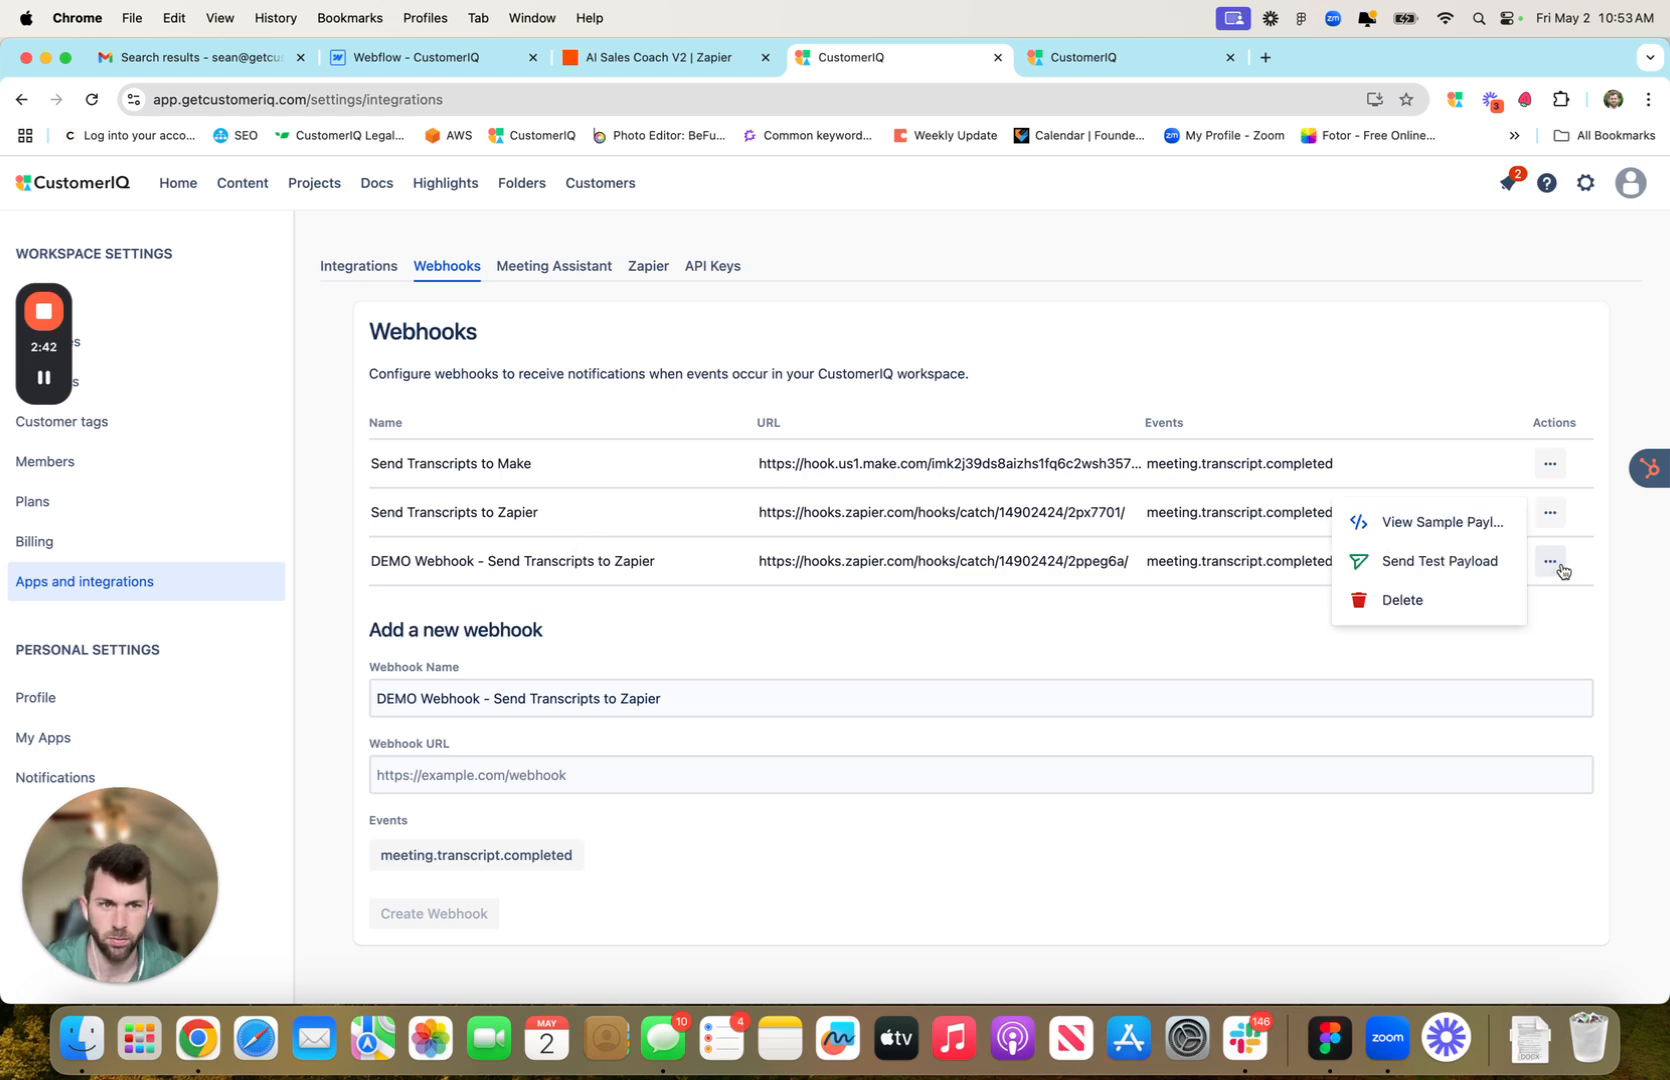
left_click(1487, 568)
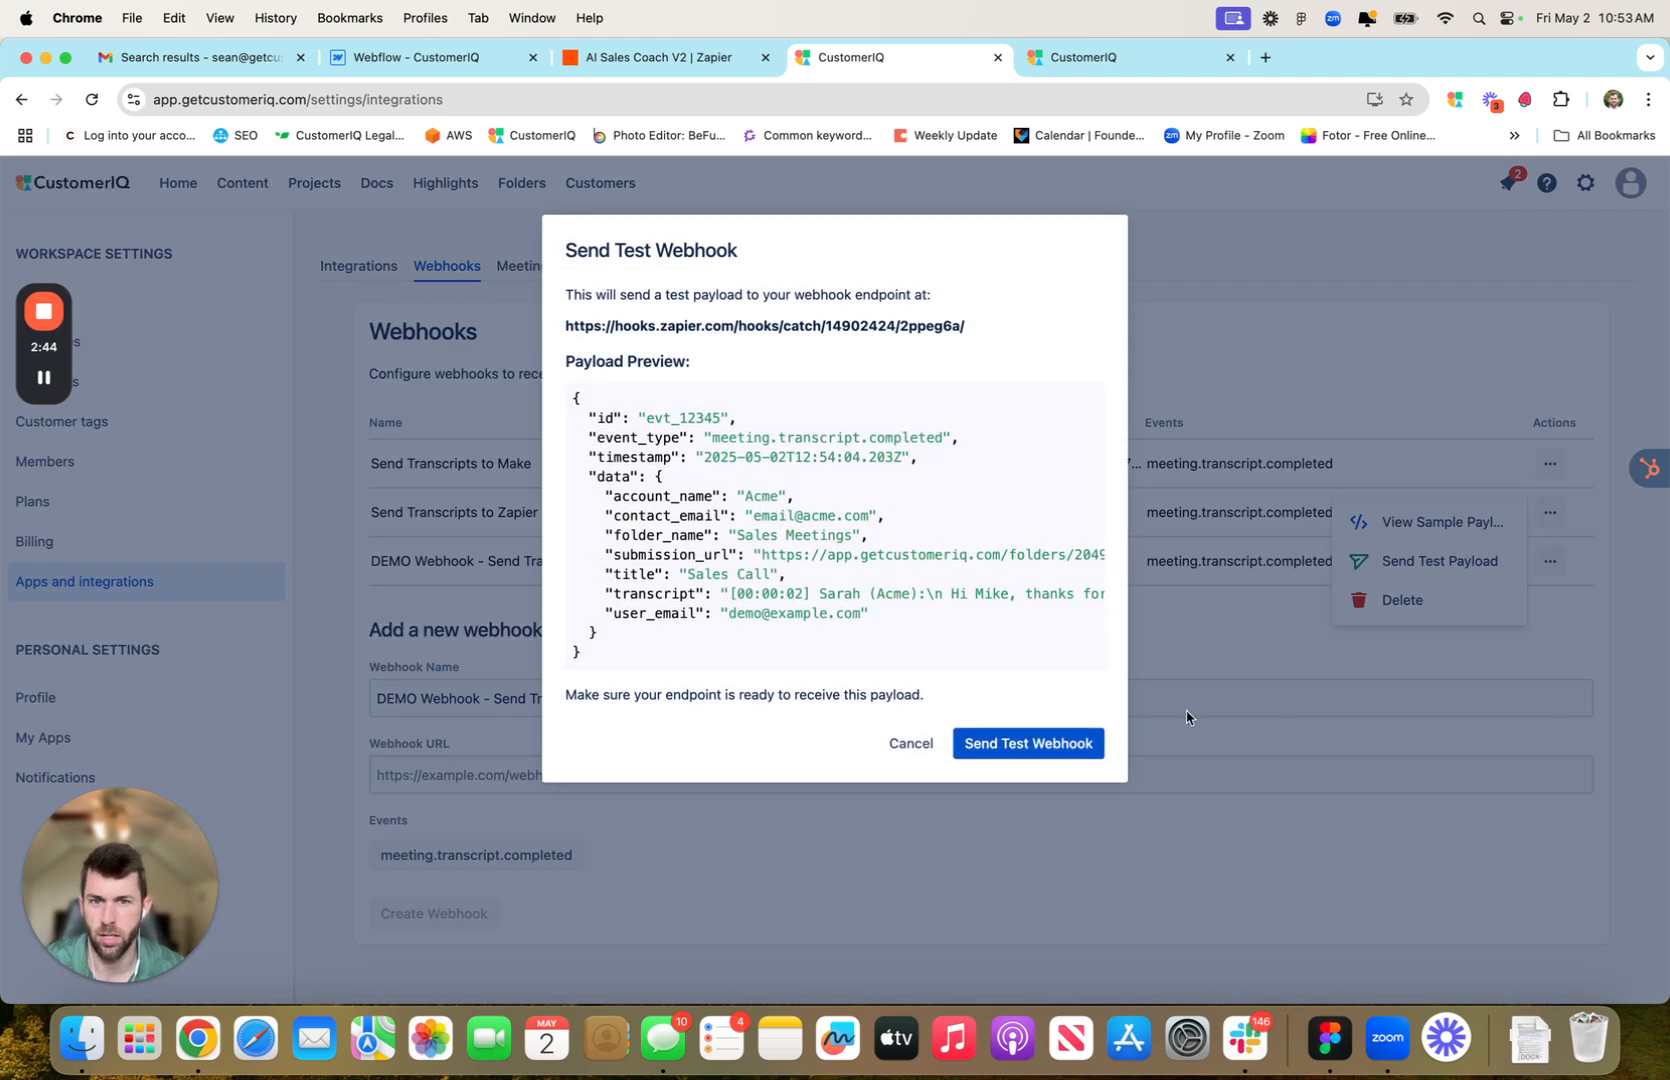
left_click(1066, 748)
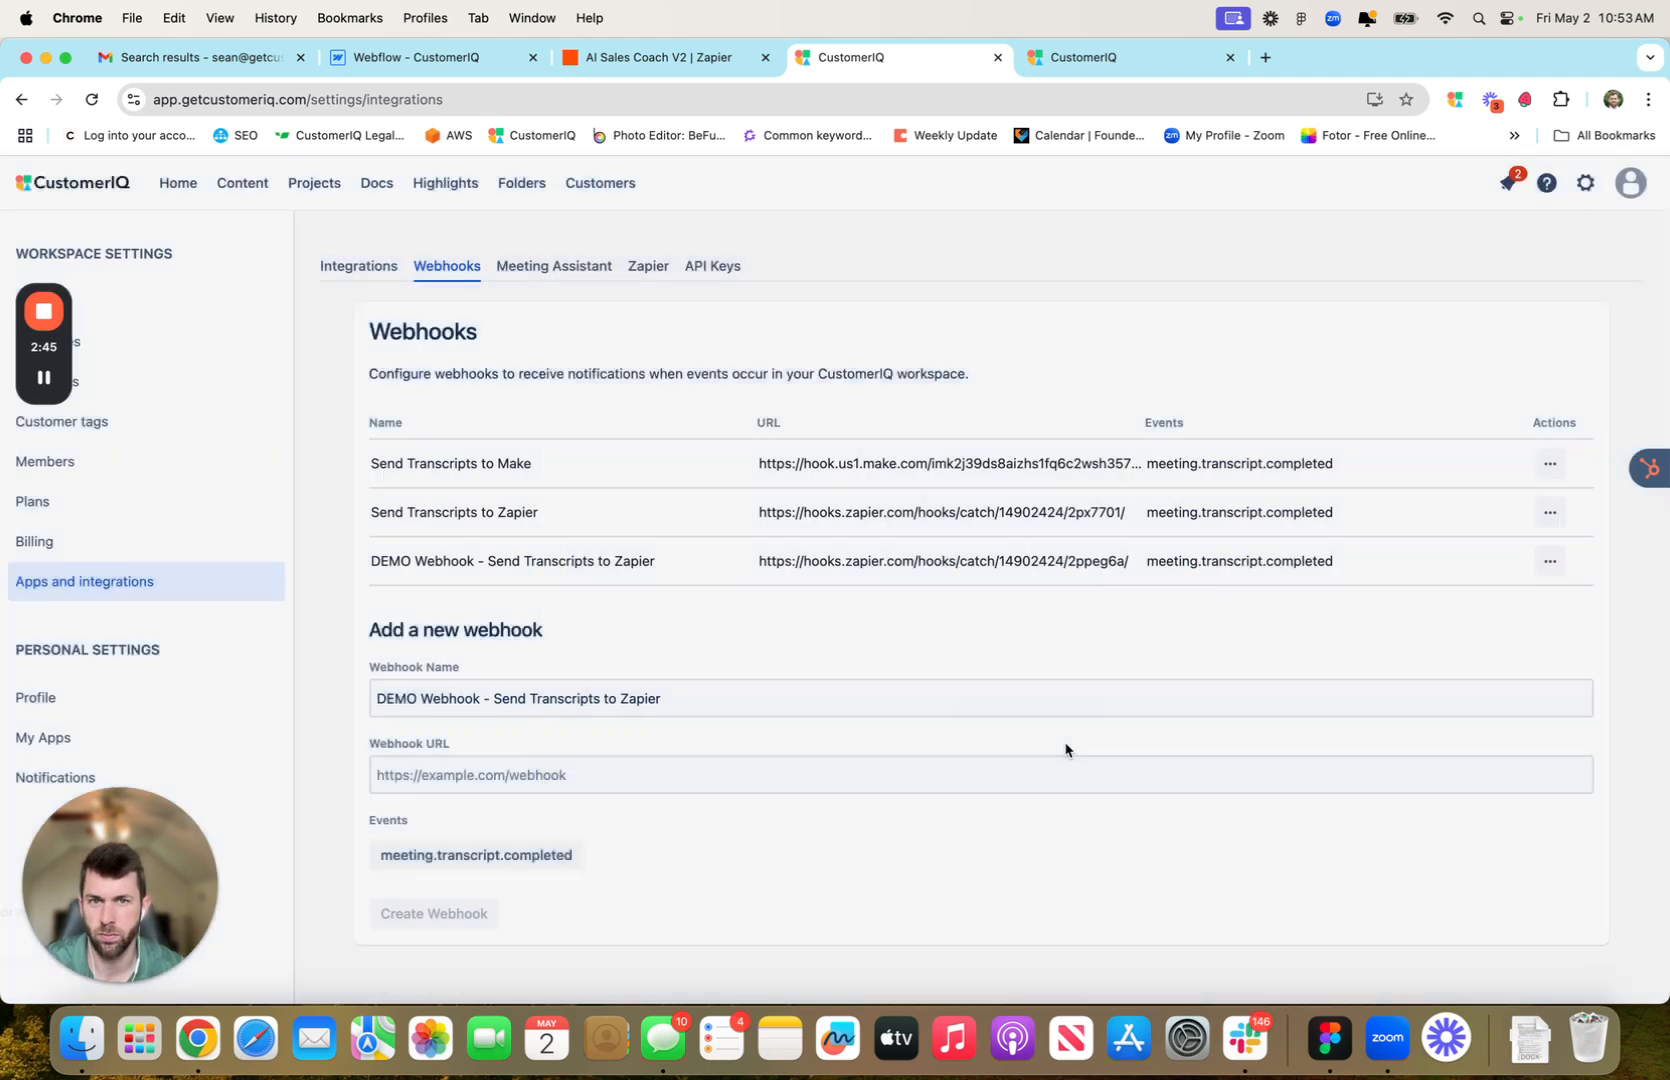
left_click(675, 58)
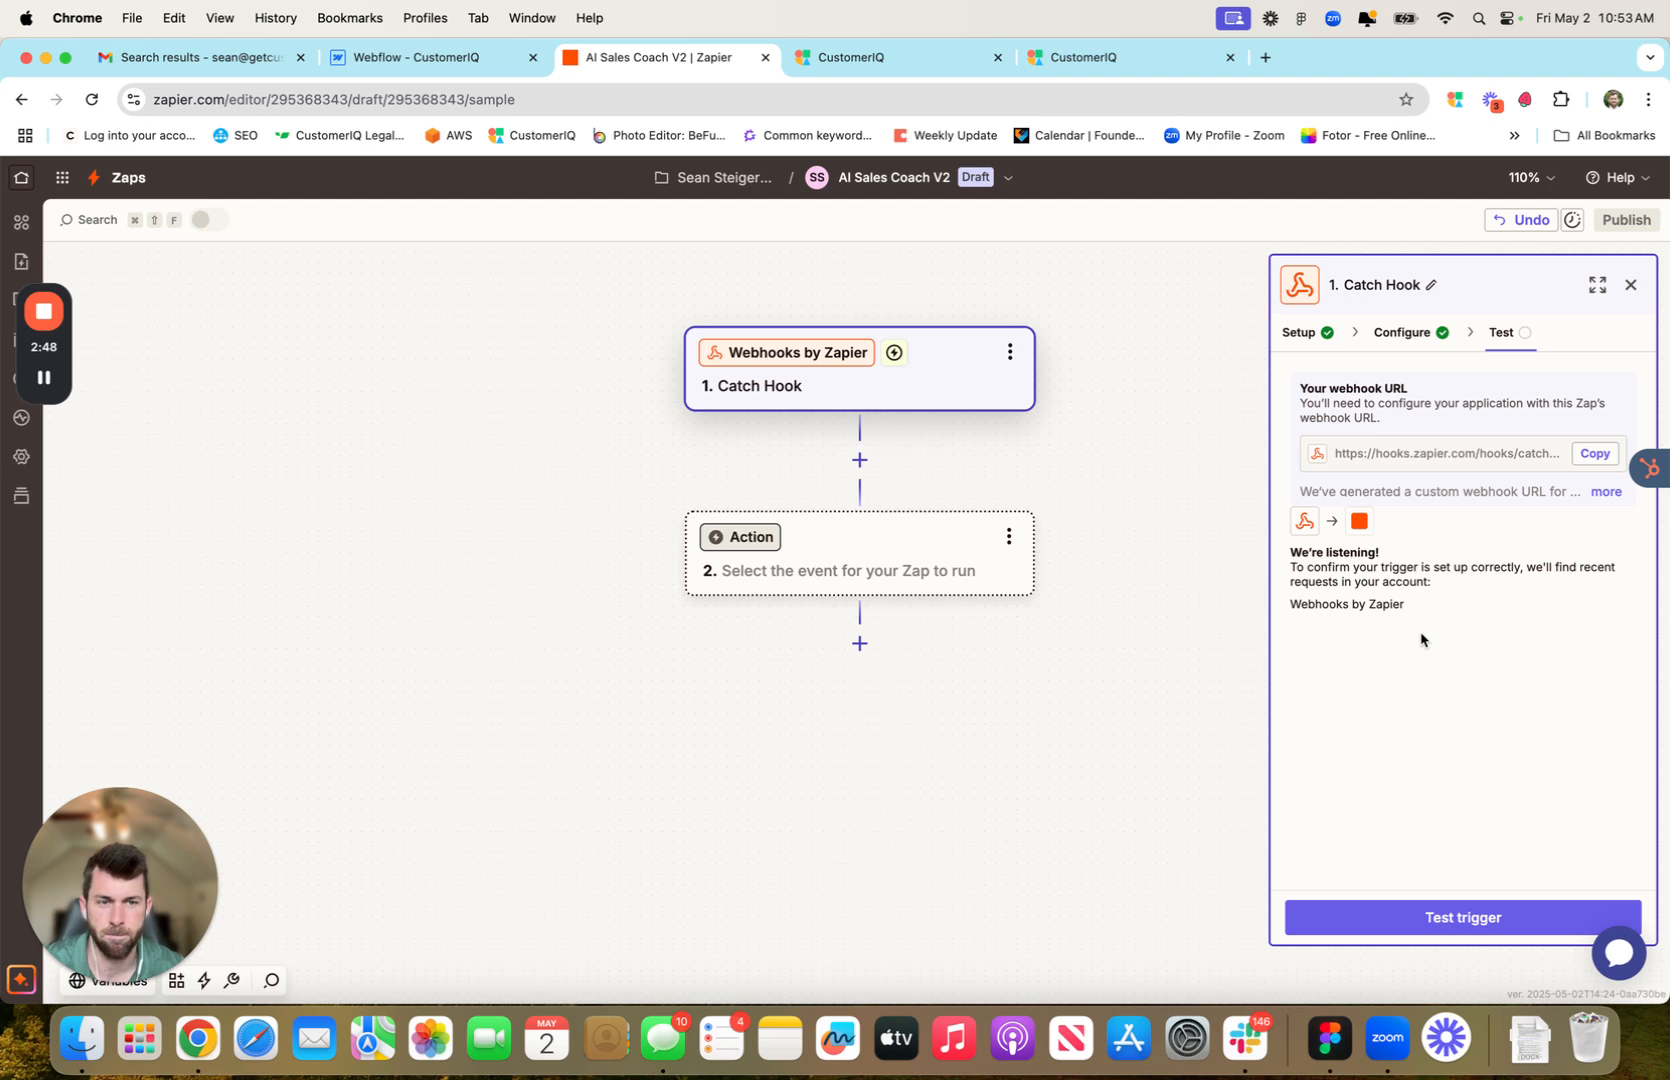
Test the Catch Hook trigger, review request A's Acme transcript, and continue with that record
left_click(1431, 917)
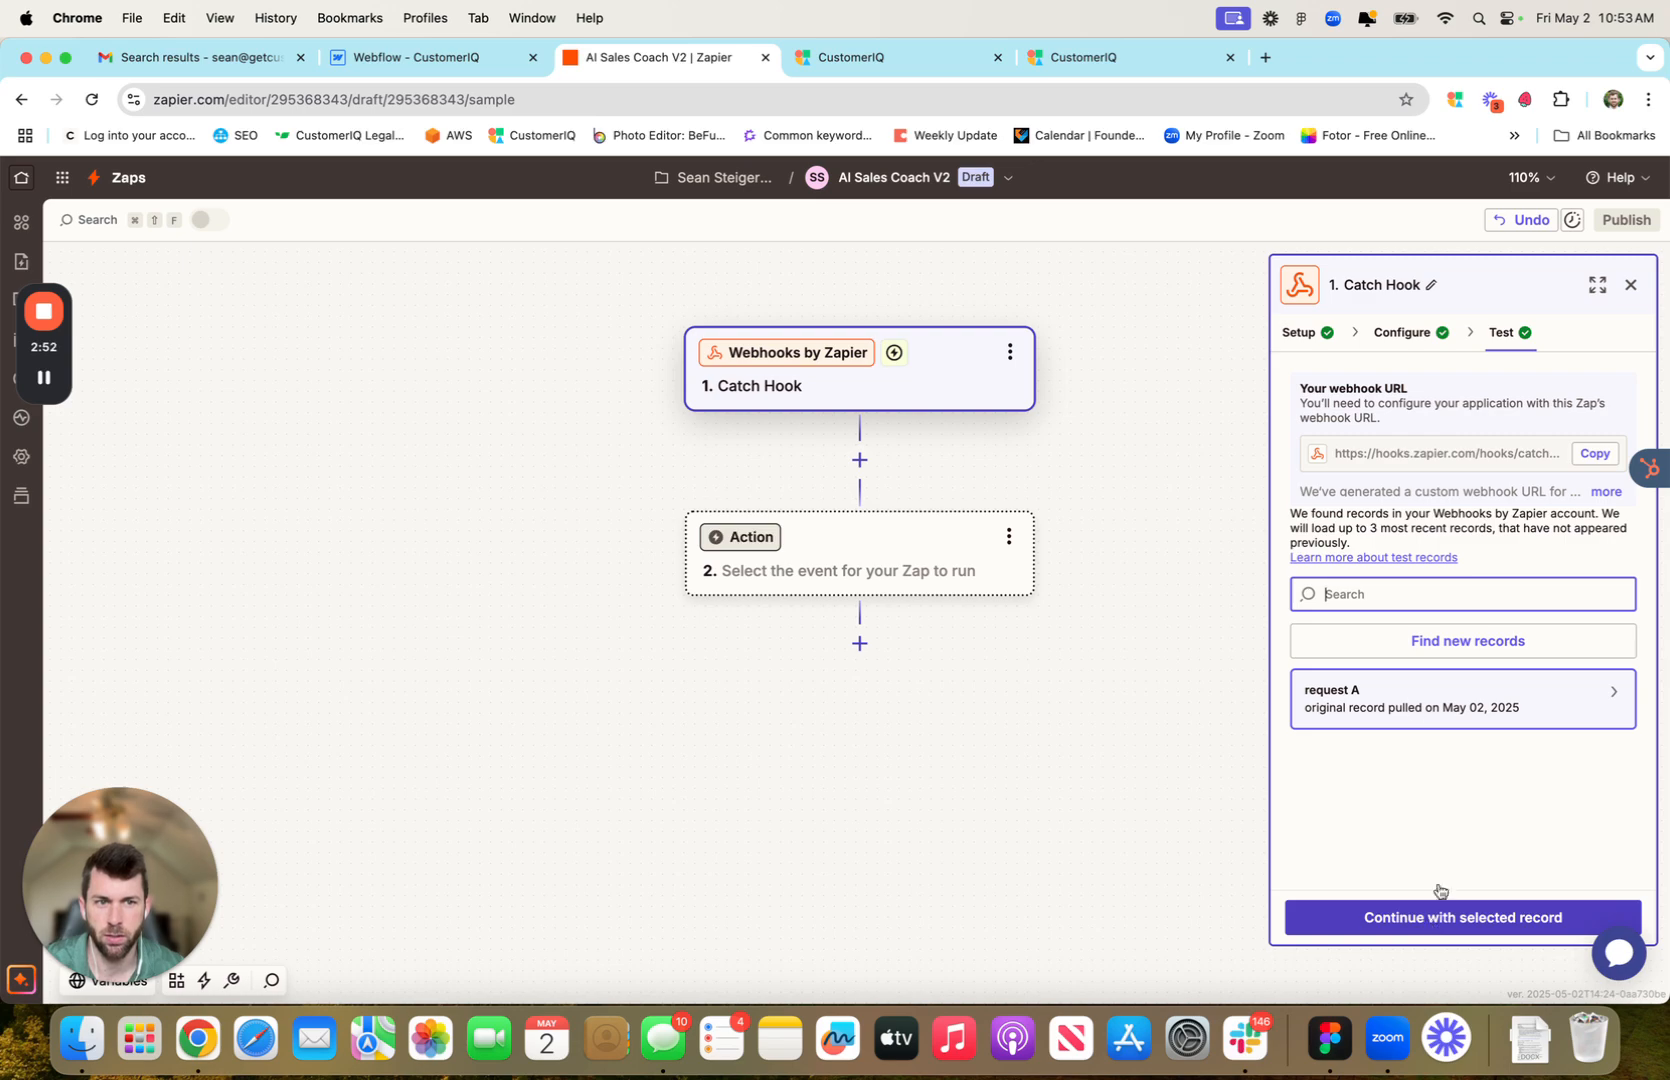
left_click(1369, 702)
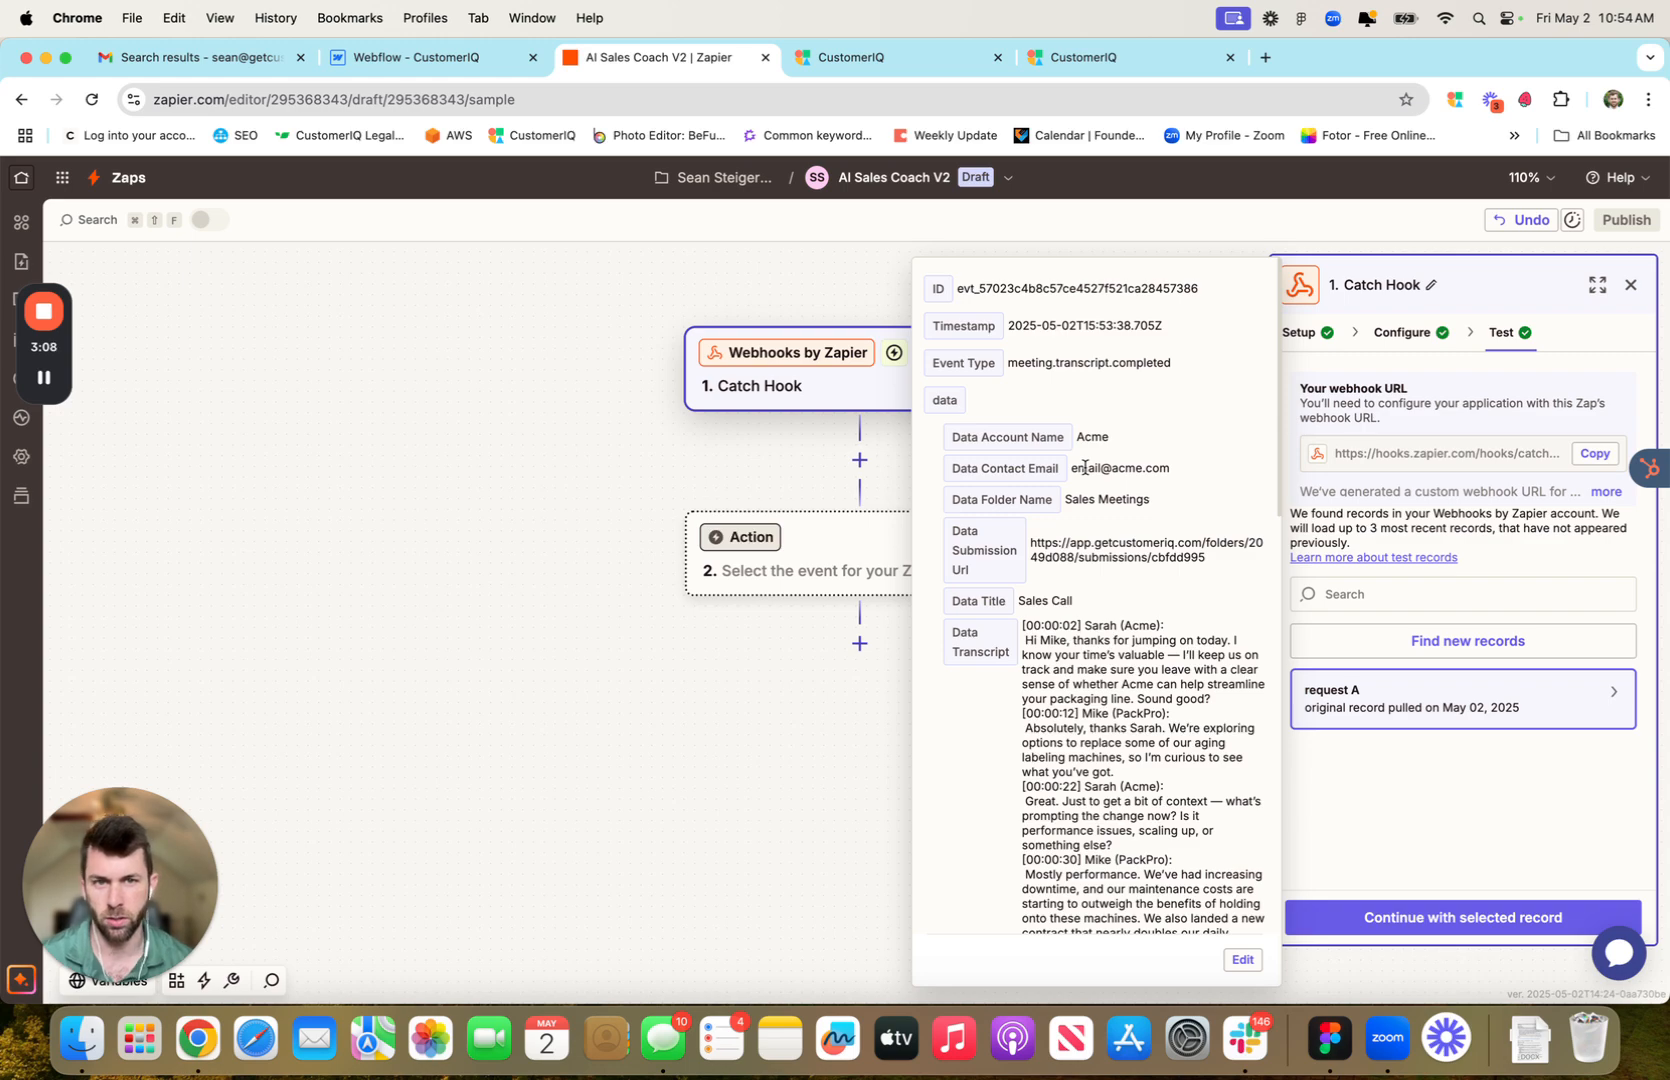
scroll(1101, 612, "down", 15)
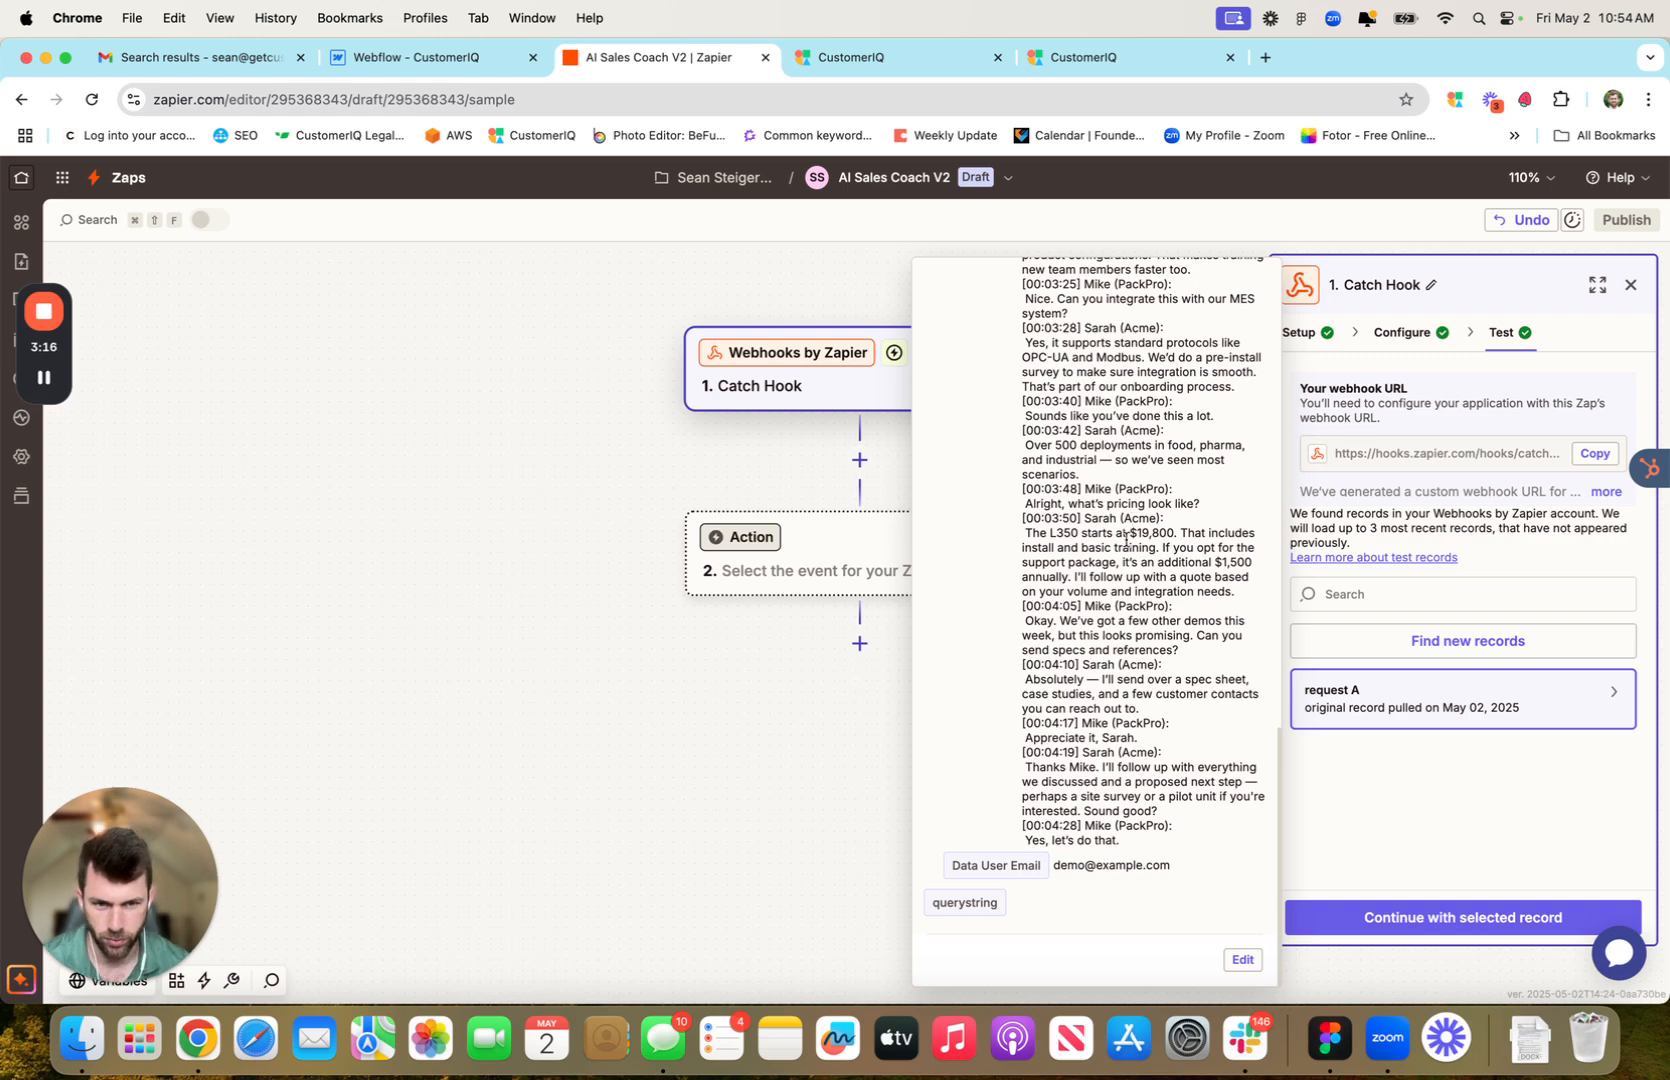
left_click(1463, 918)
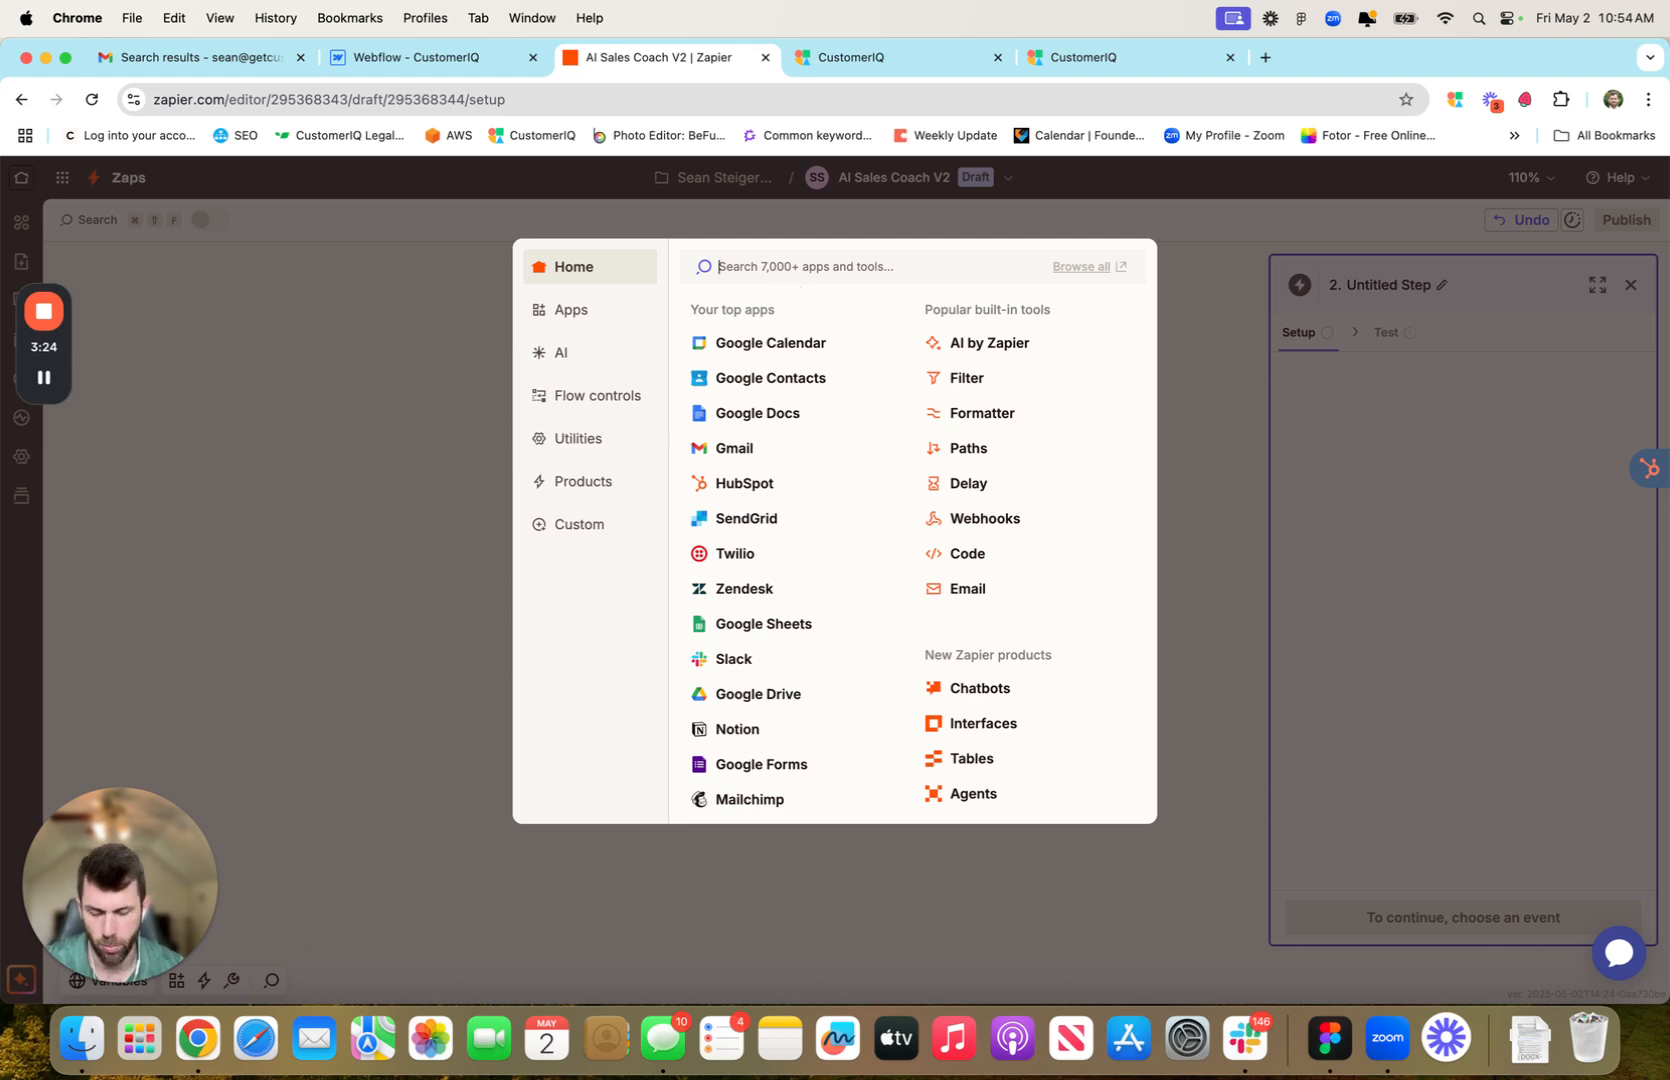
Search 'open' and choose ChatGPT (OpenAI) as step 2's app, browsing its action events
type("open")
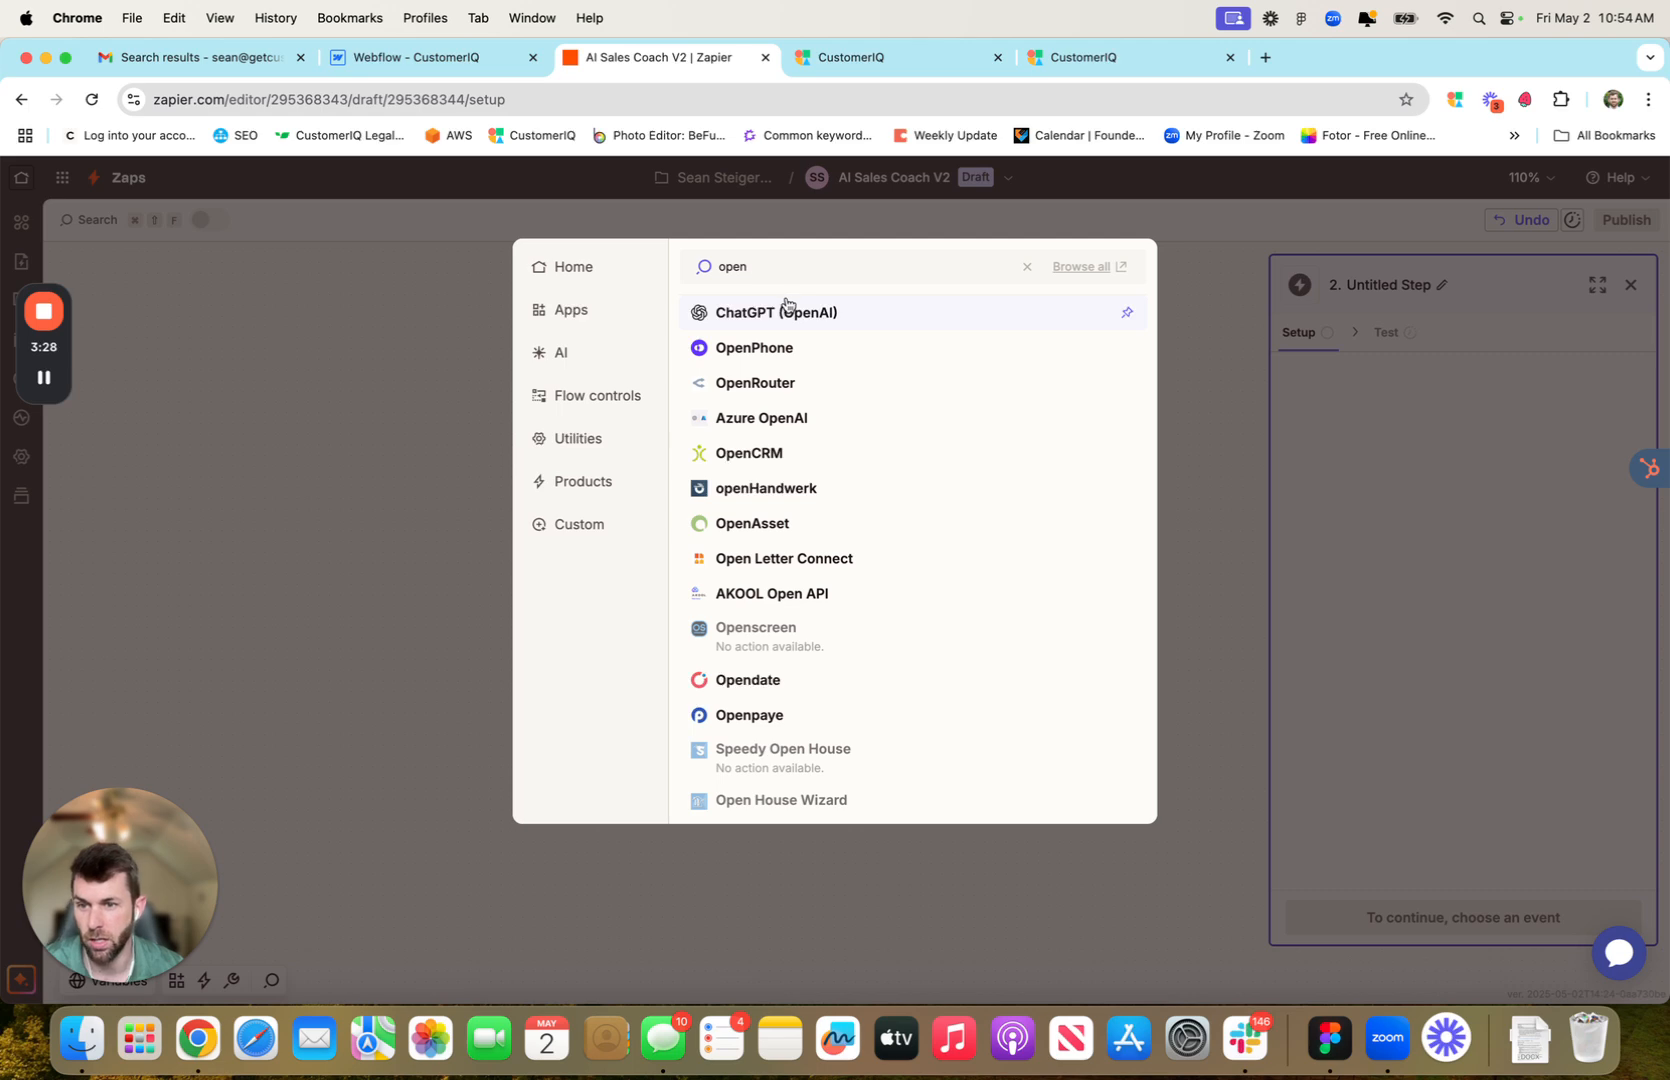
left_click(783, 310)
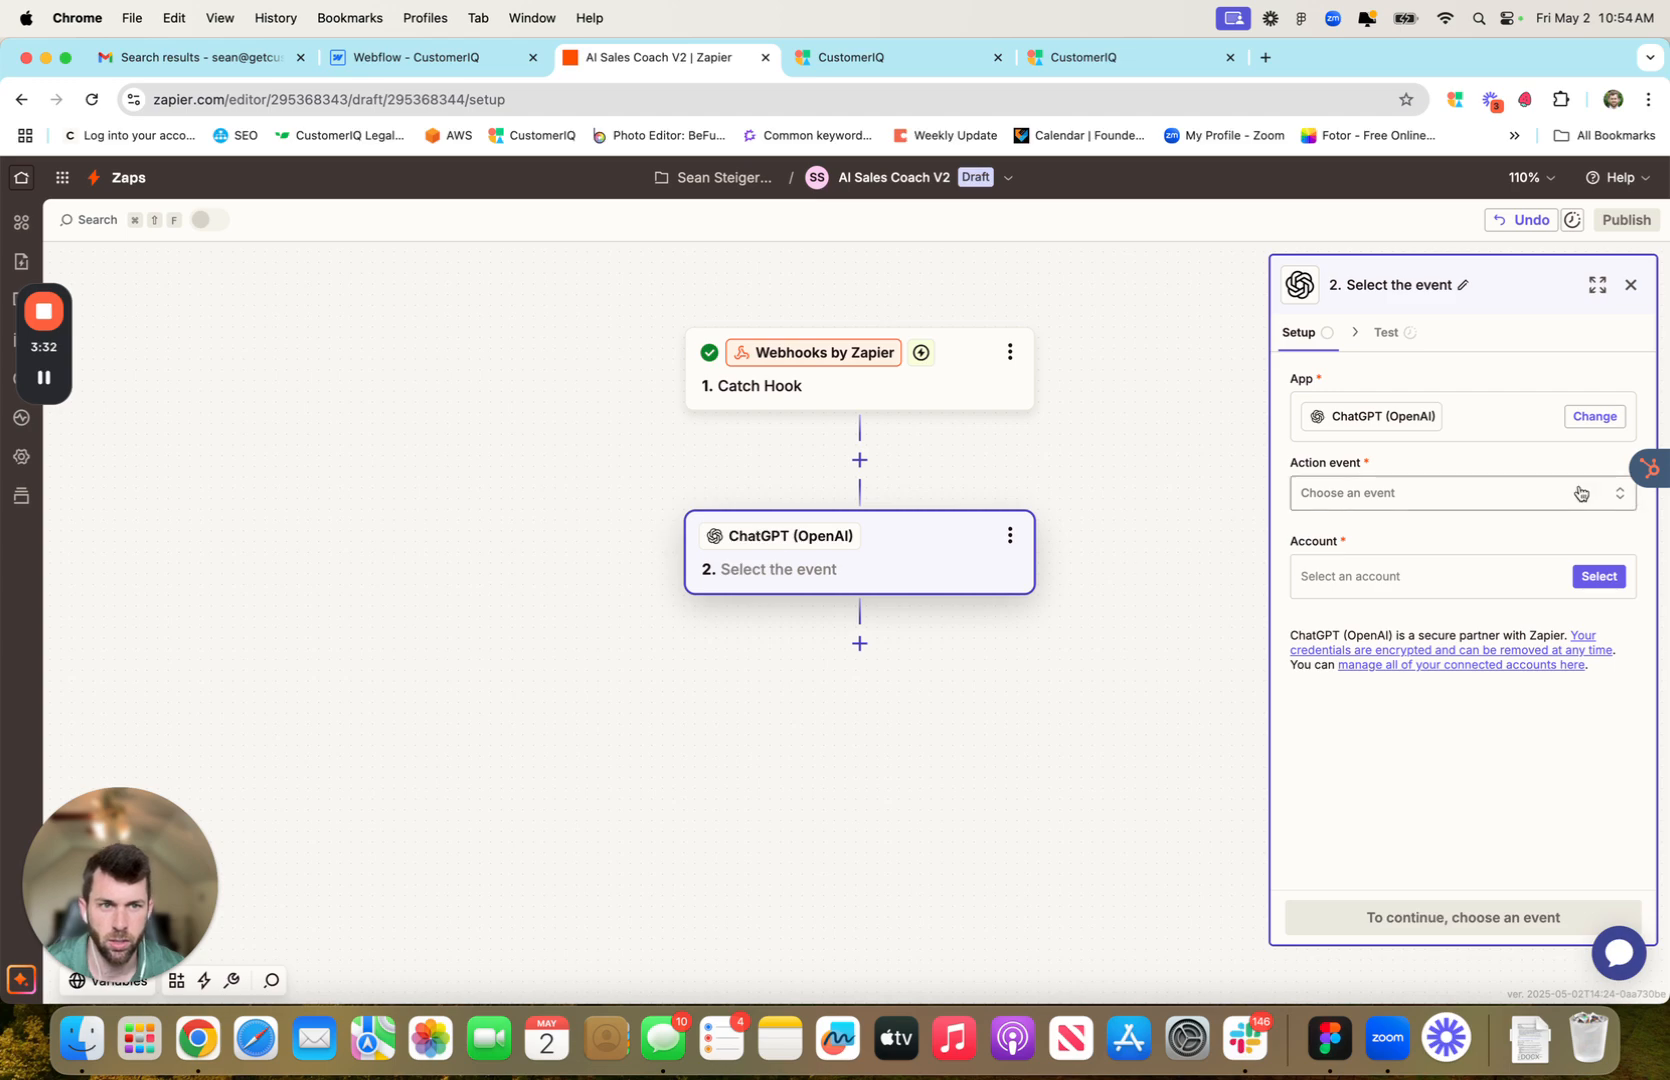
left_click(1385, 500)
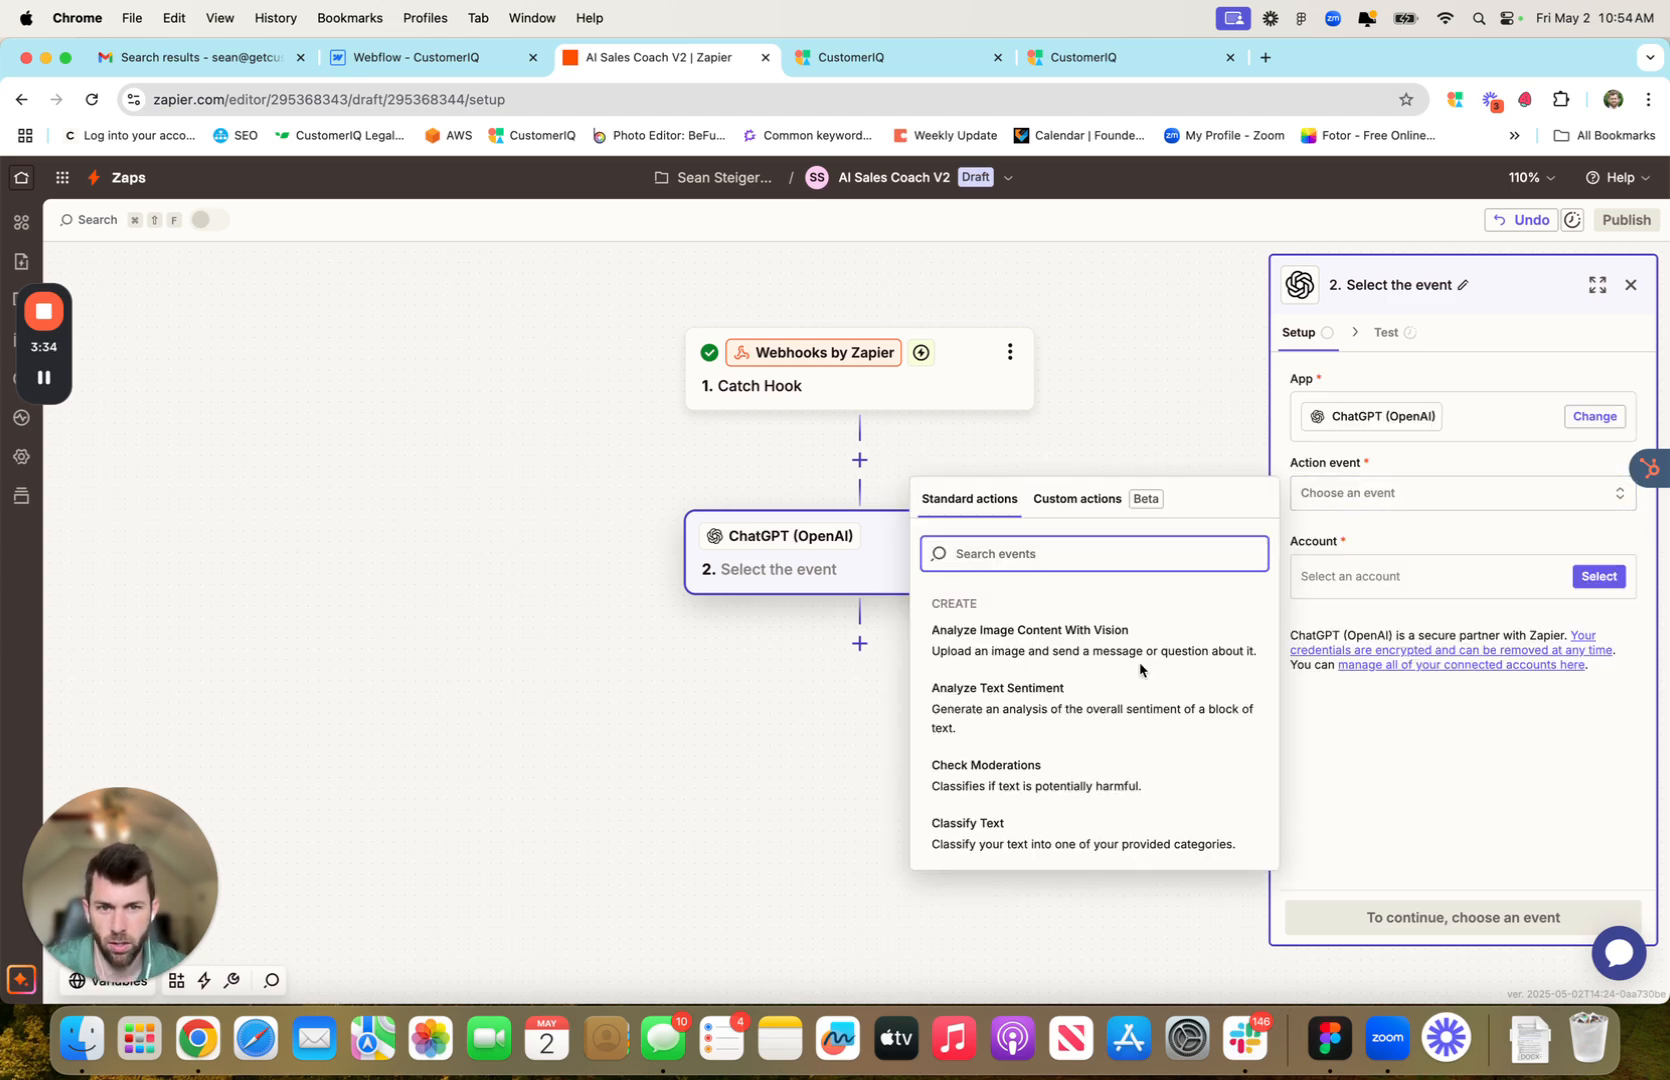
scroll(1140, 670, "down", 4)
Select the Conversation event, connect the existing ChatGPT account, and continue to Configure
left_click(1060, 735)
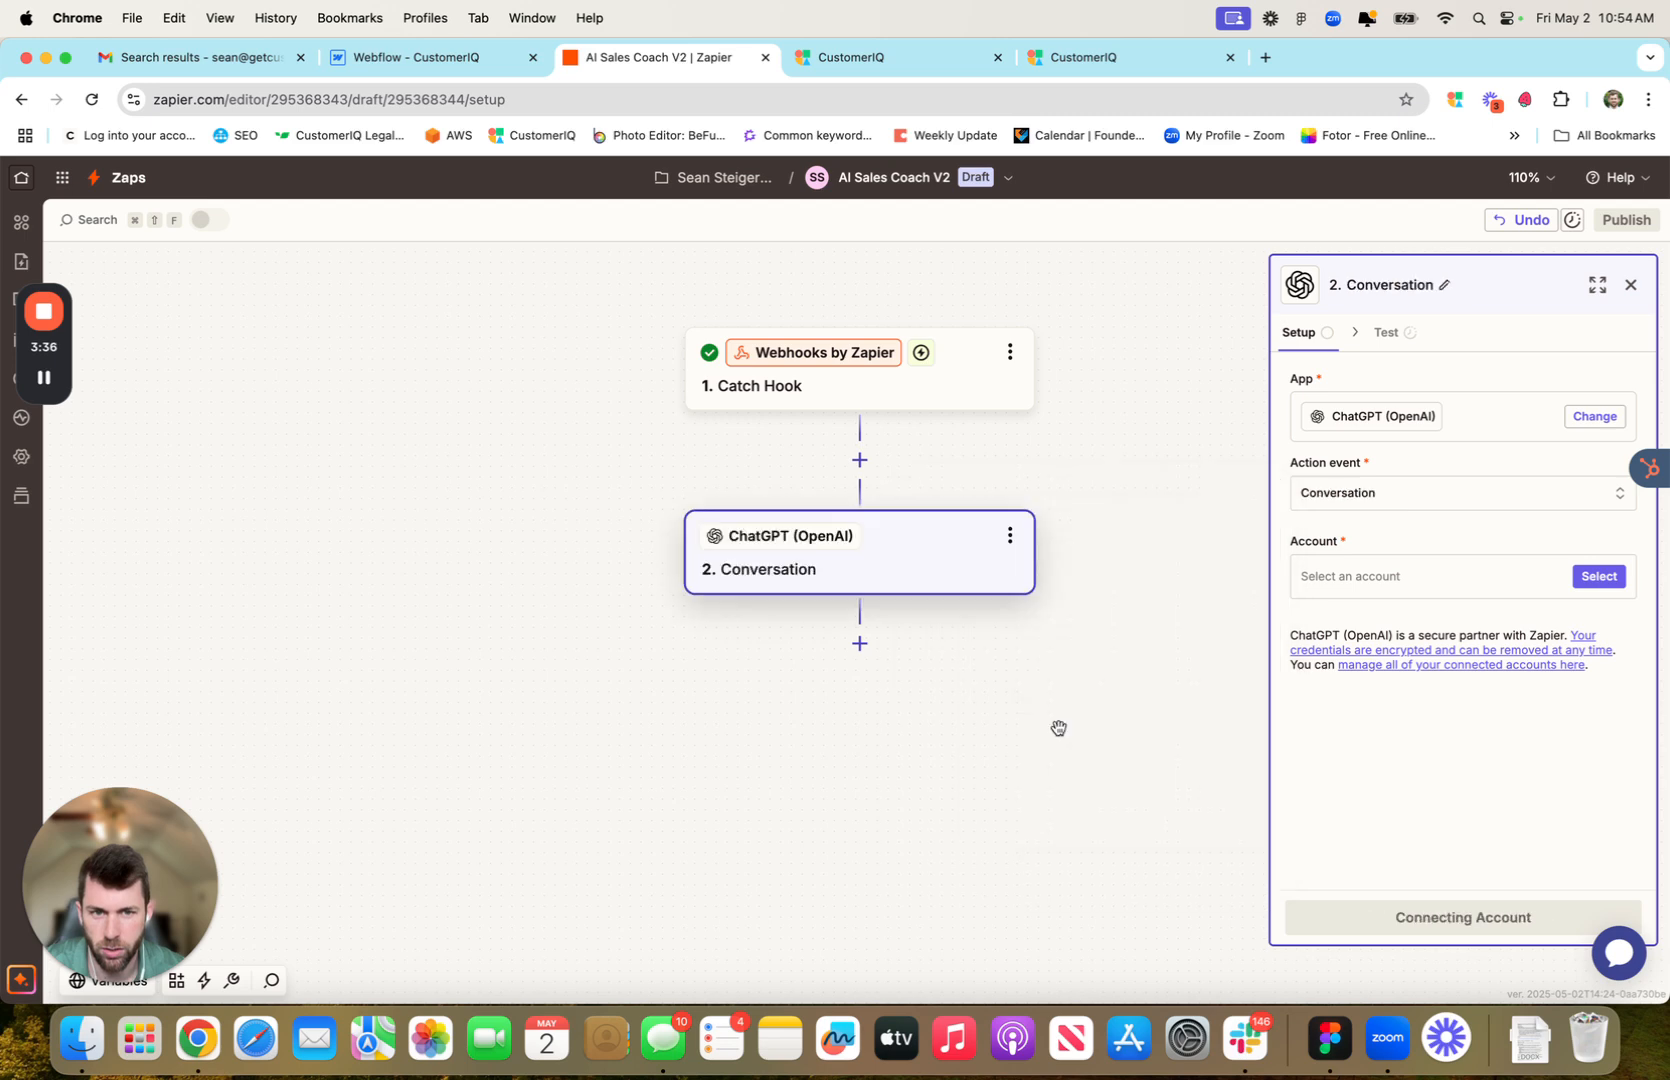
left_click(1597, 577)
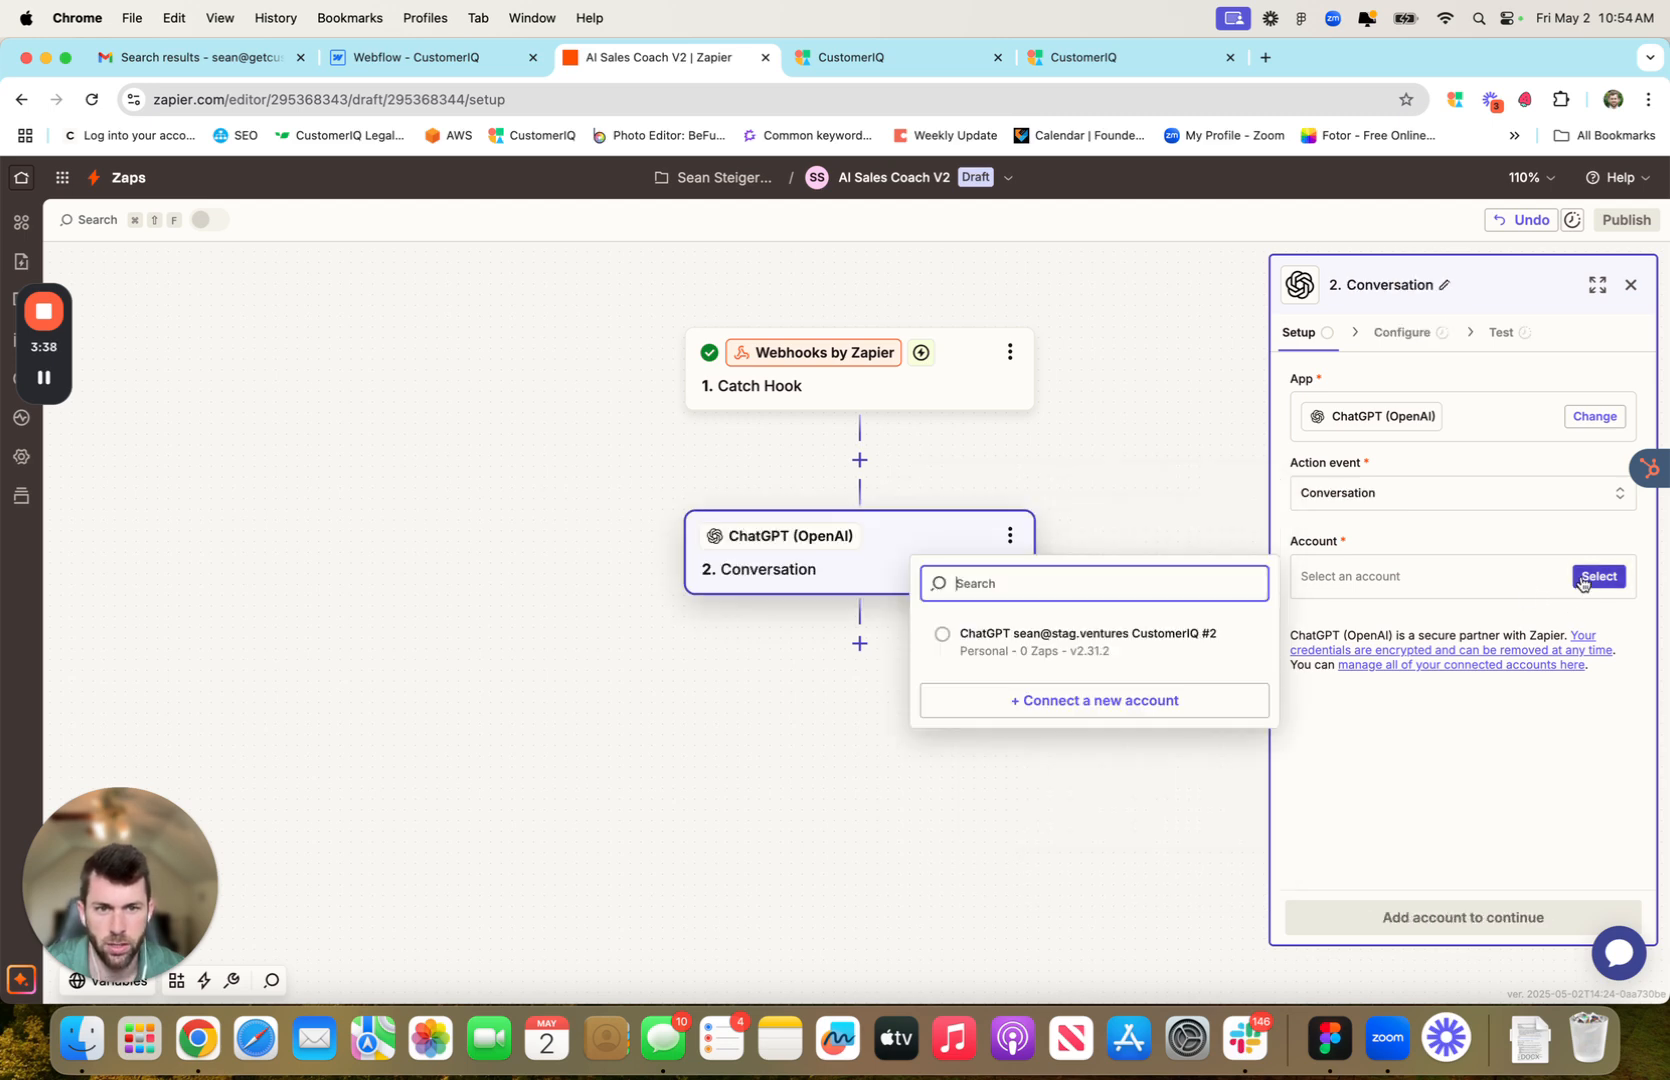
left_click(940, 637)
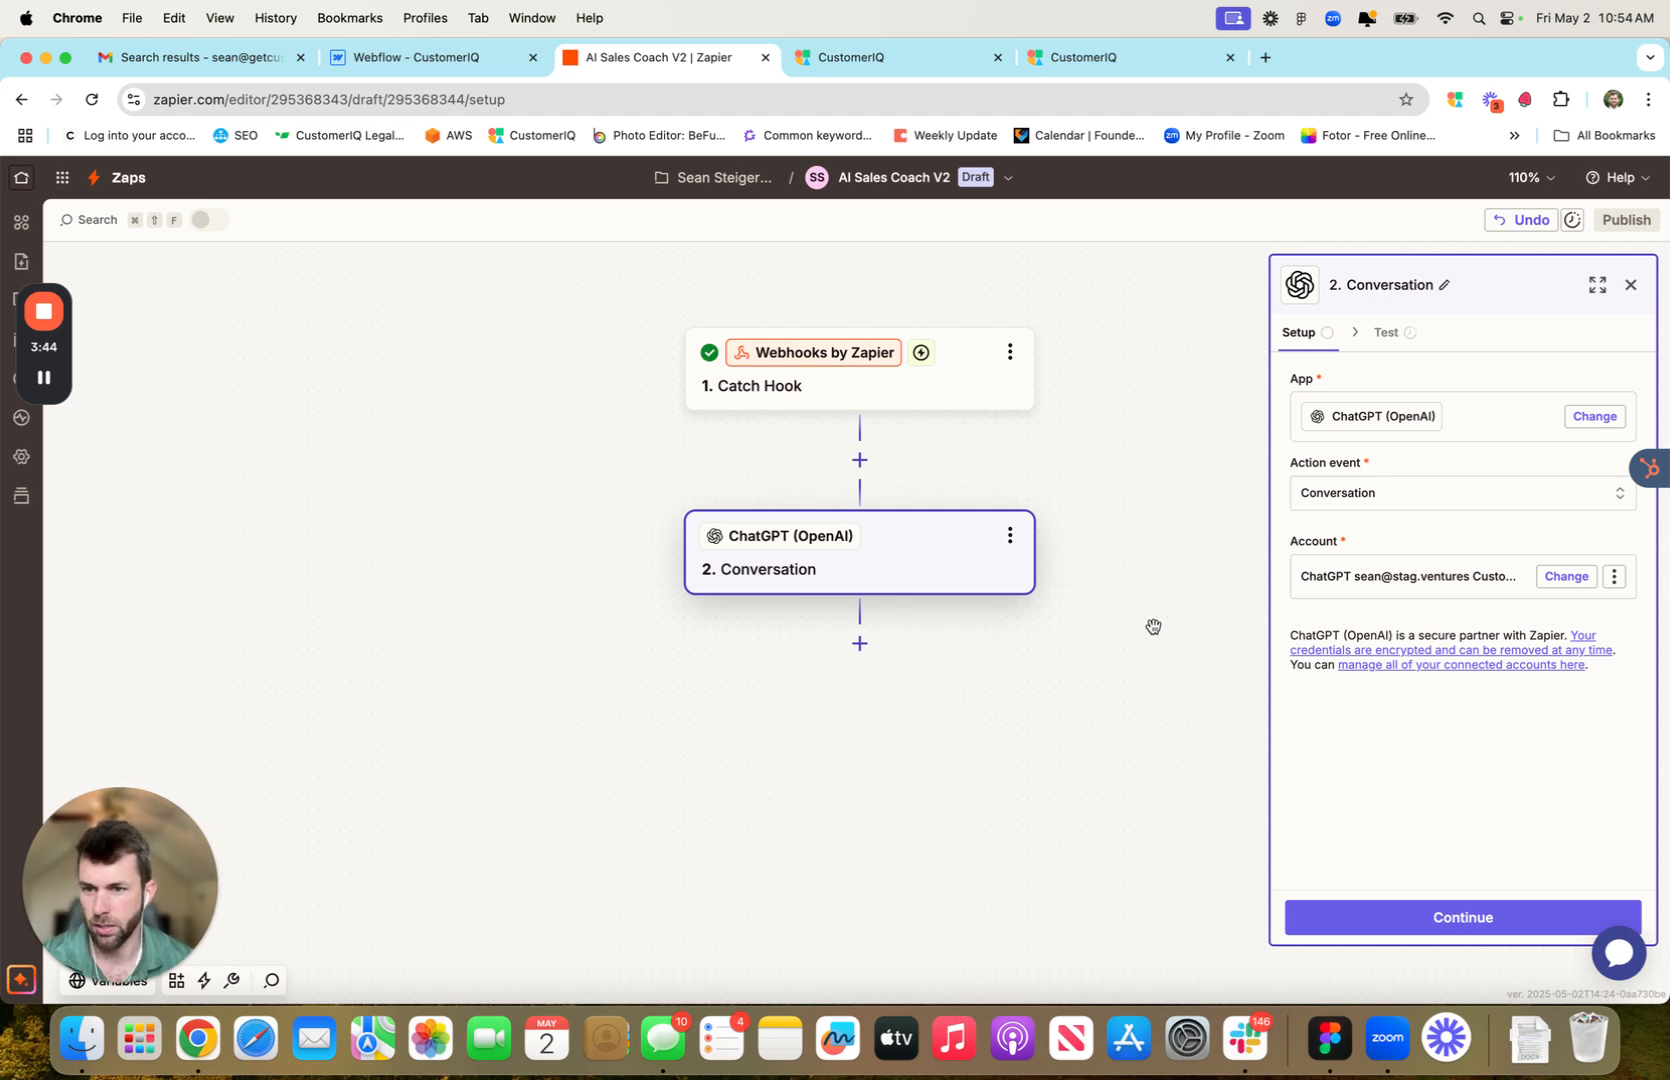
left_click(1497, 925)
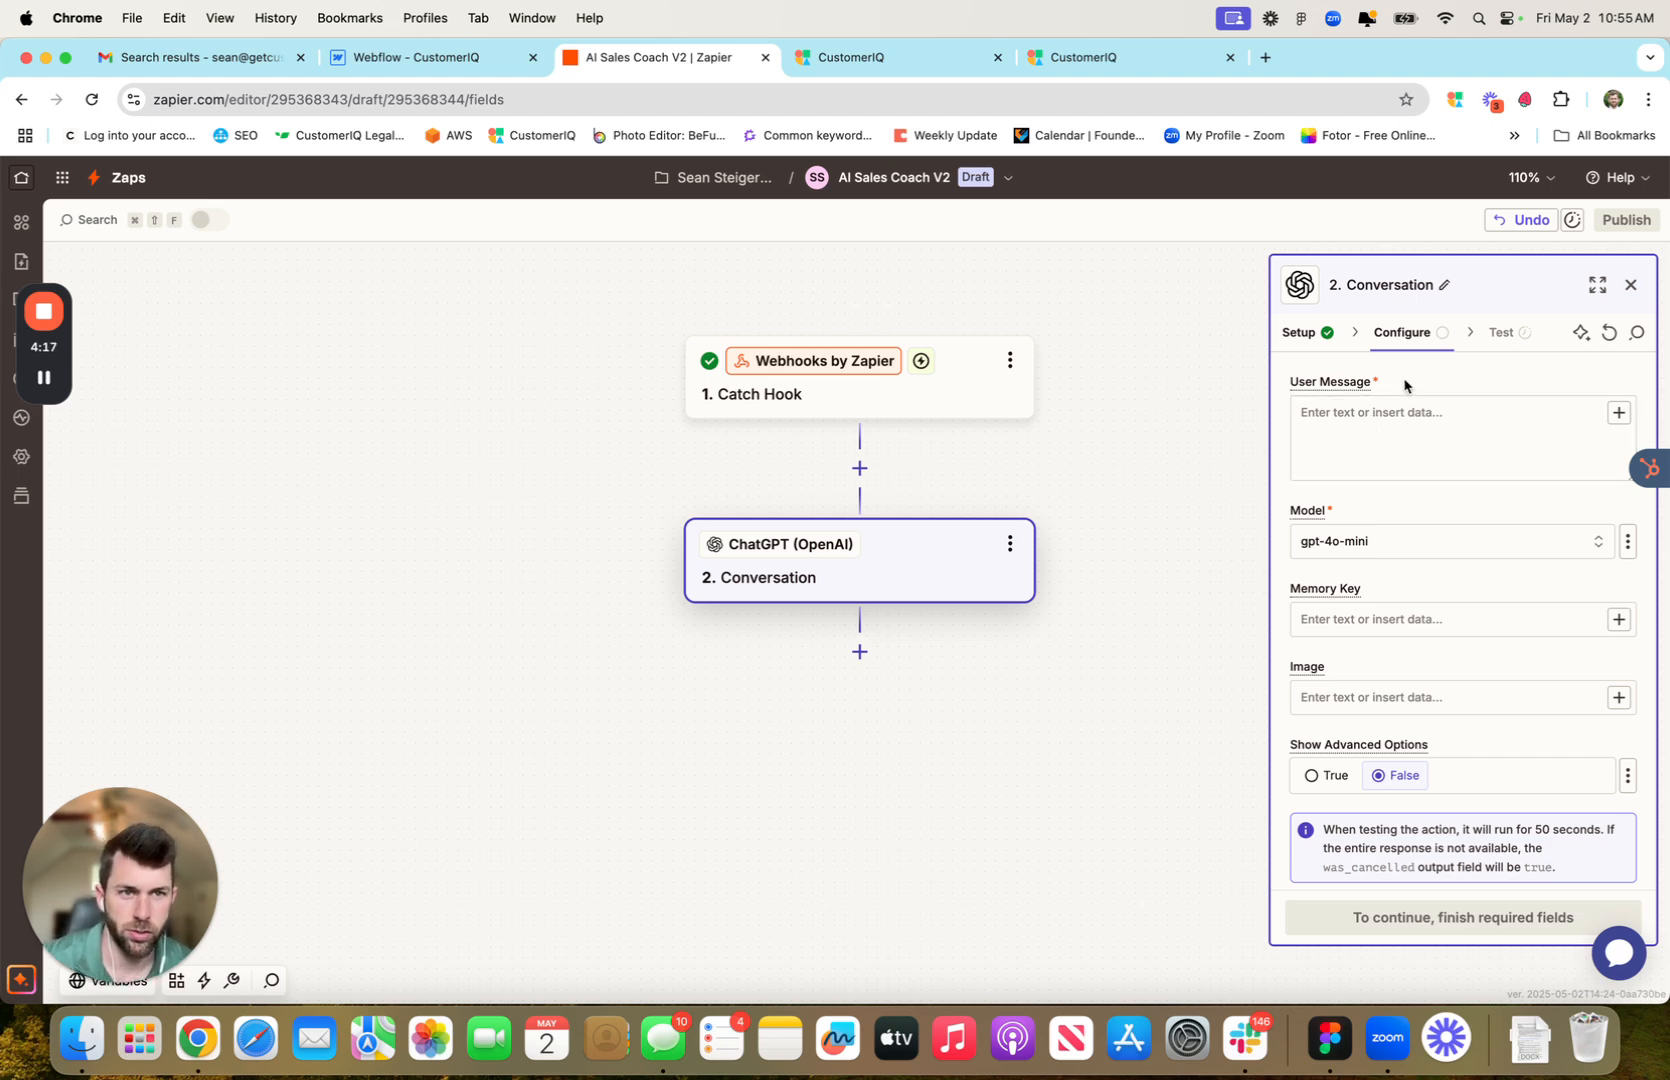
Change the Conversation step's model from gpt-4o-mini to gpt-4o
left_click(1401, 547)
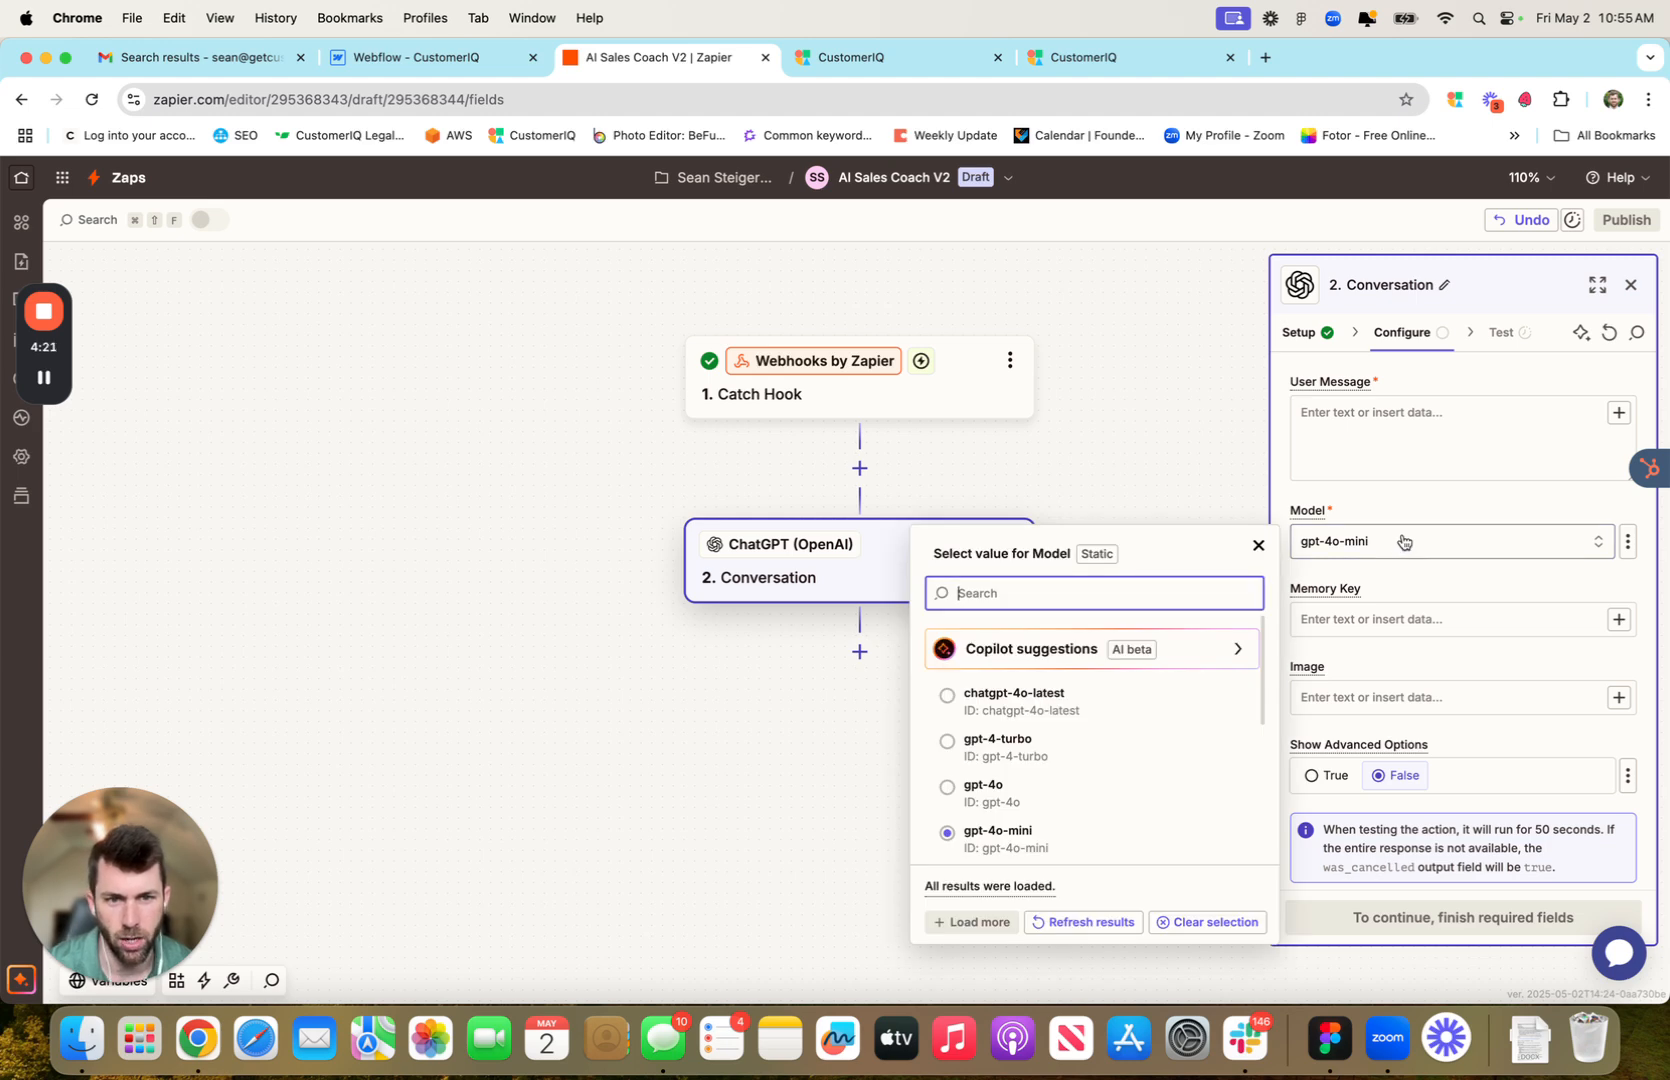
scroll(1000, 775, "down", 3)
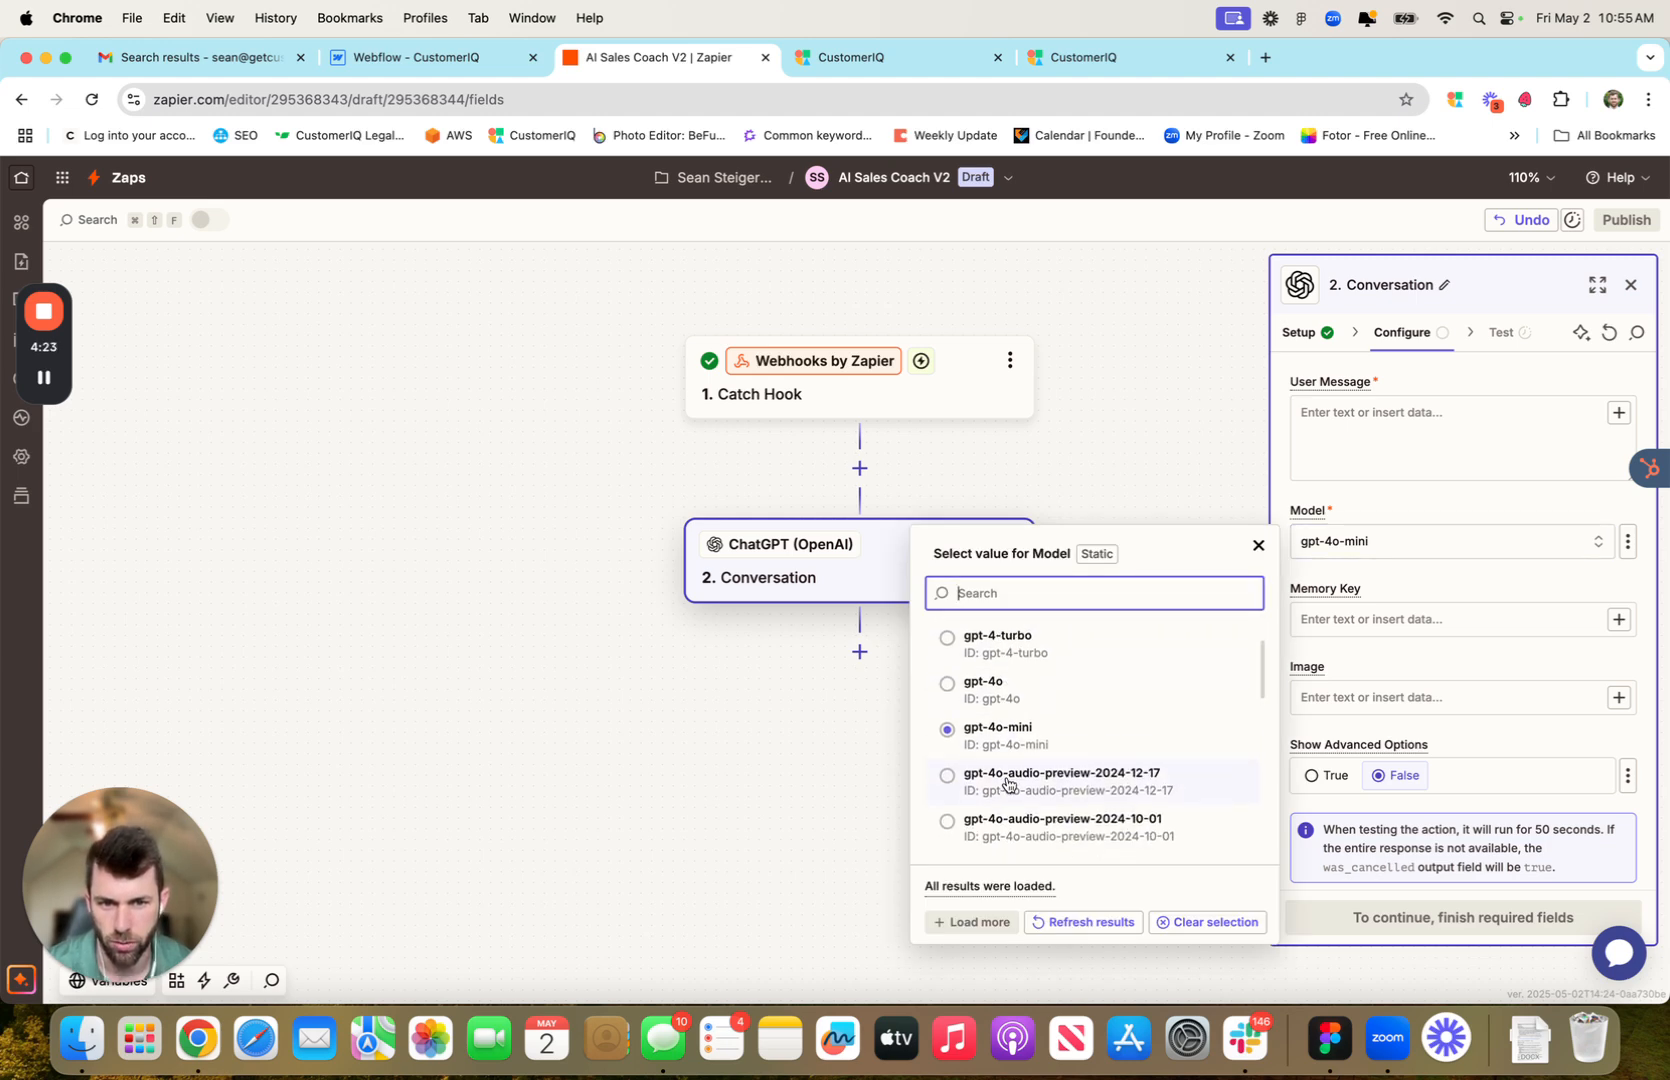
scroll(980, 750, "up", 1)
left_click(971, 735)
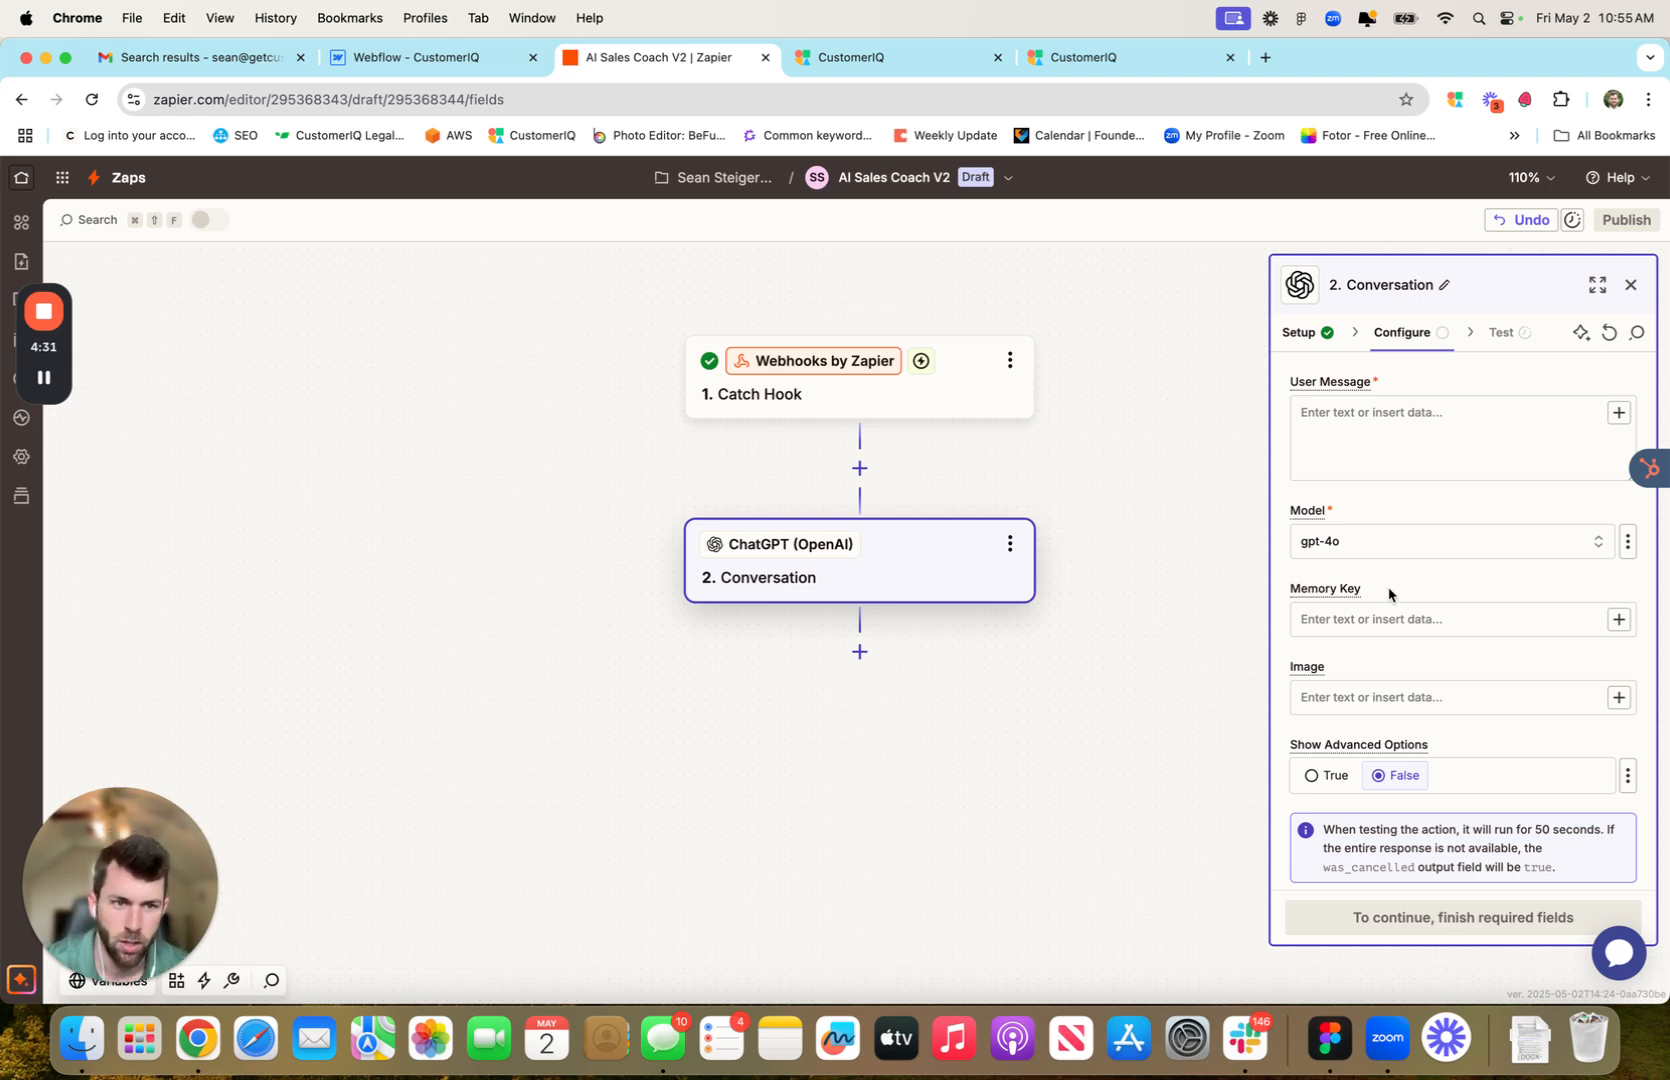
Enable advanced options to reveal assistant instructions, 1024 max tokens and temperature 1.0
scroll(1443, 597, "down", 1)
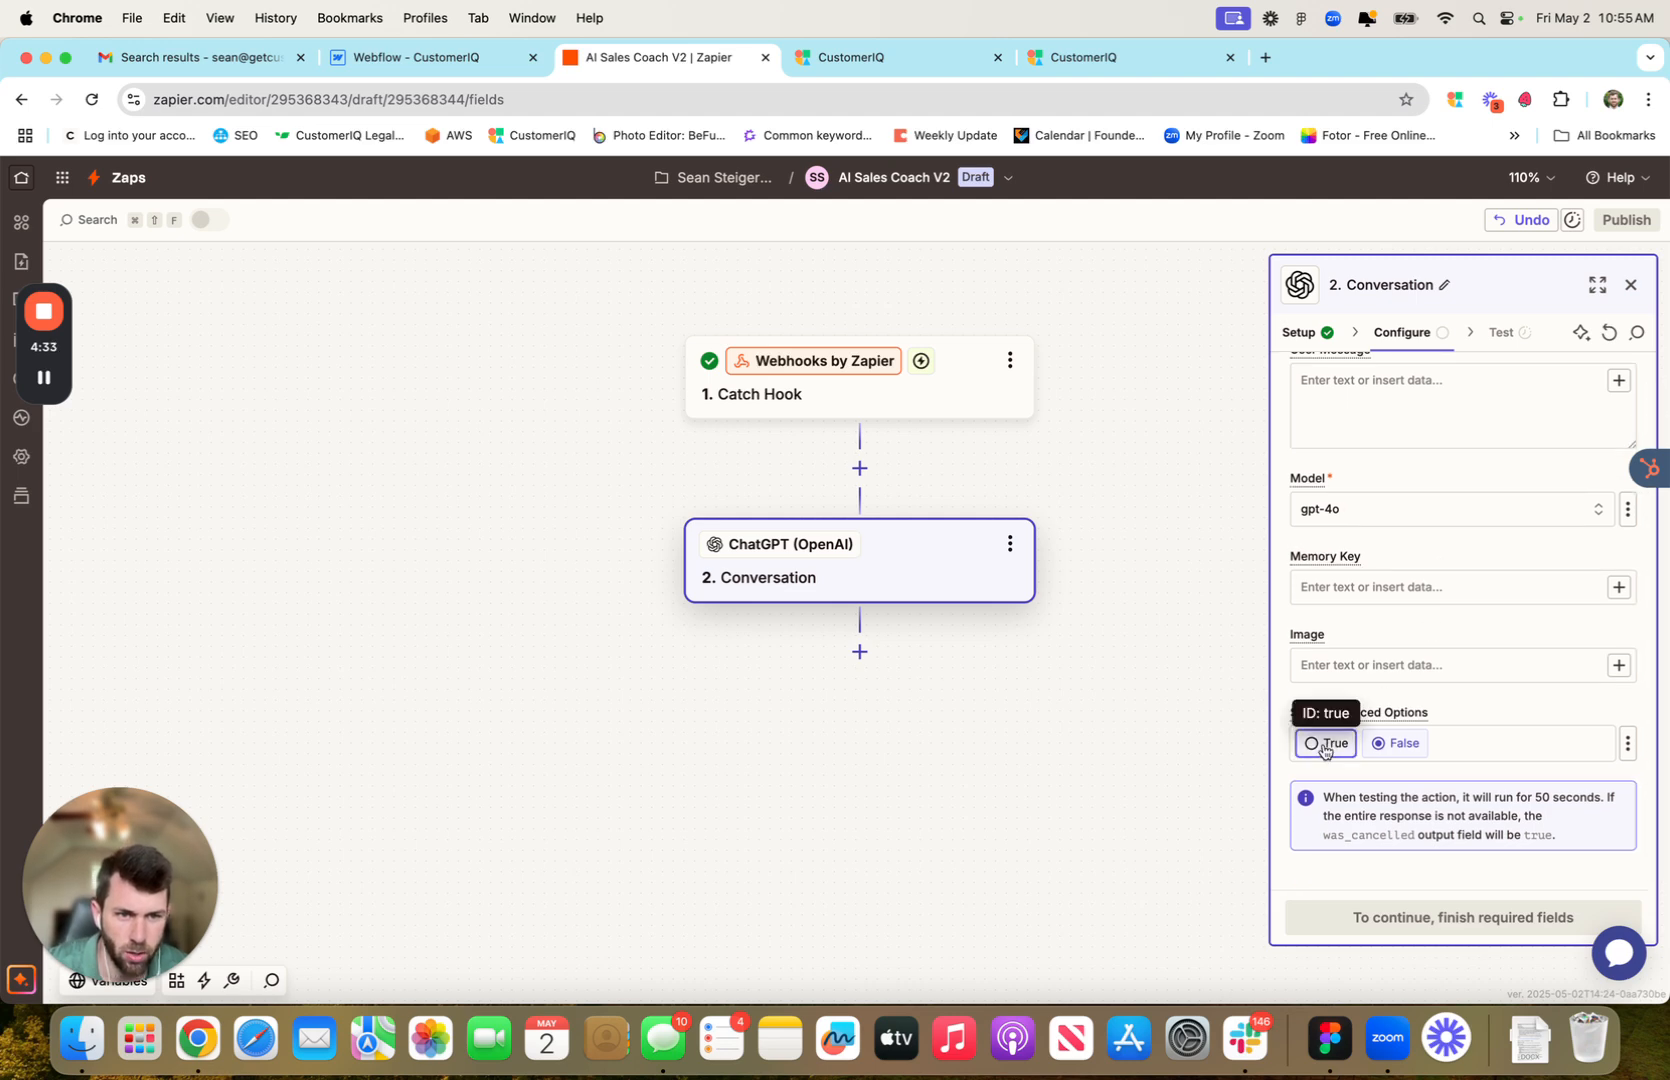
left_click(1323, 746)
scroll(1472, 672, "down", 3)
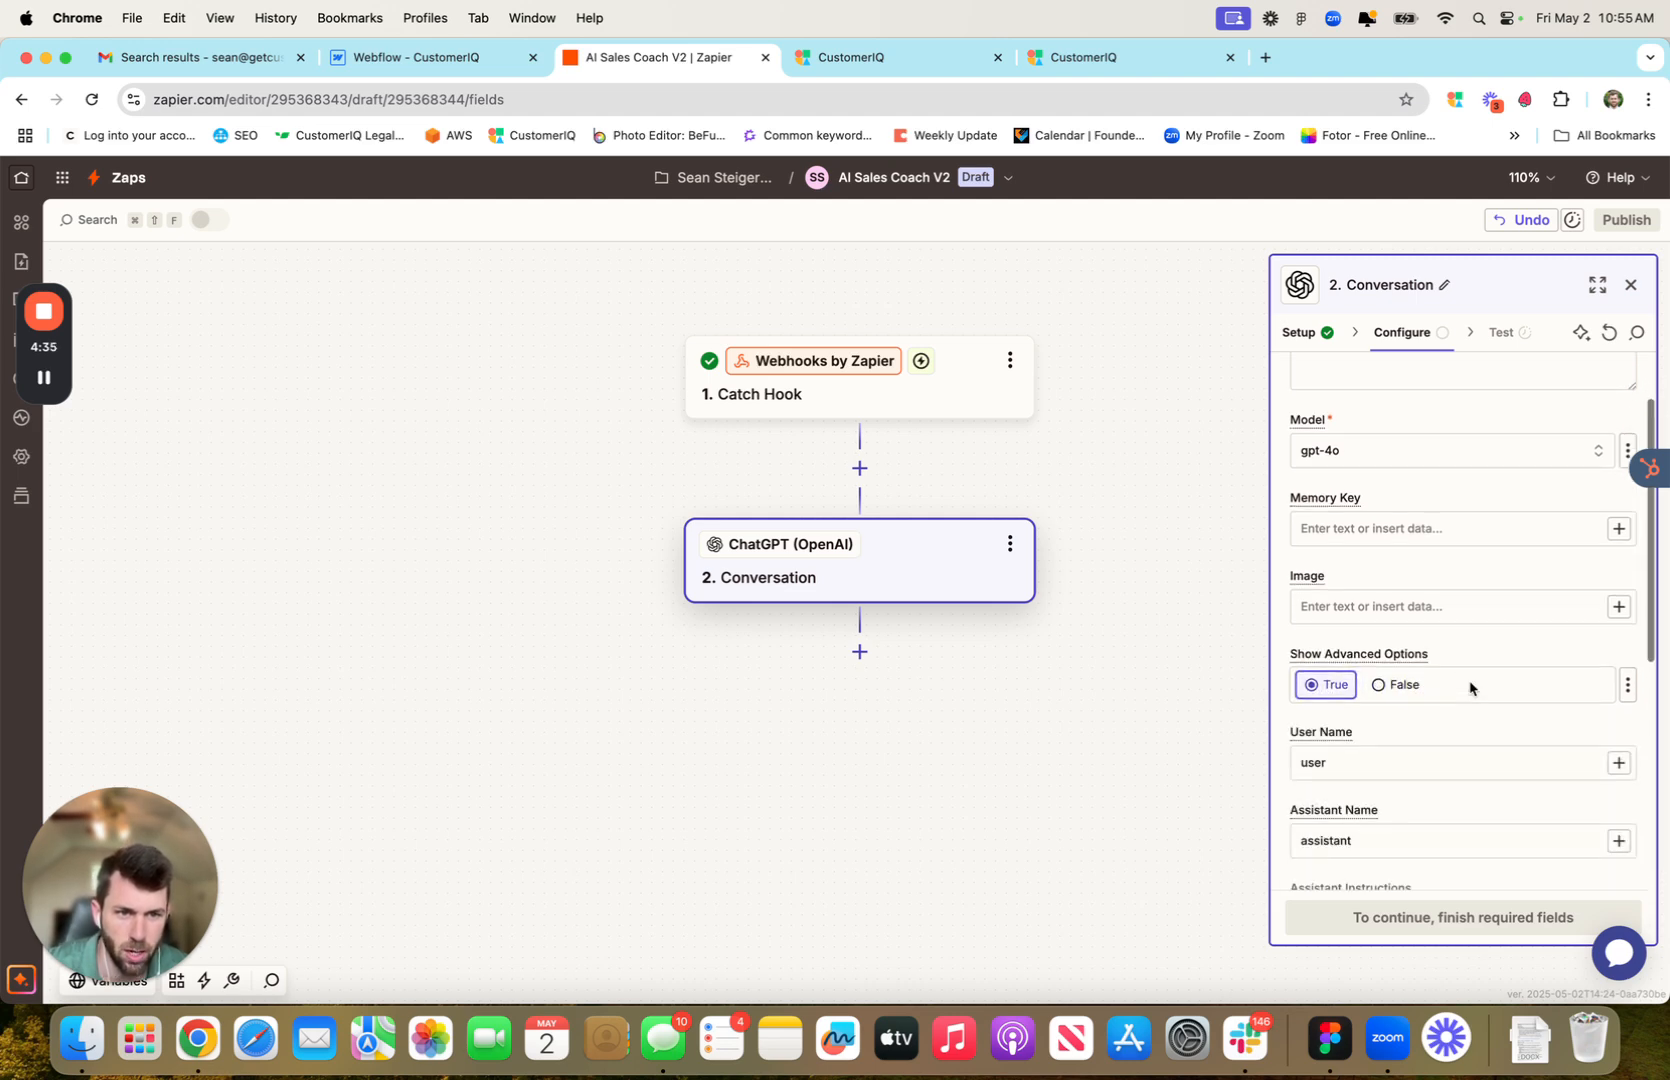
scroll(1471, 669, "down", 4)
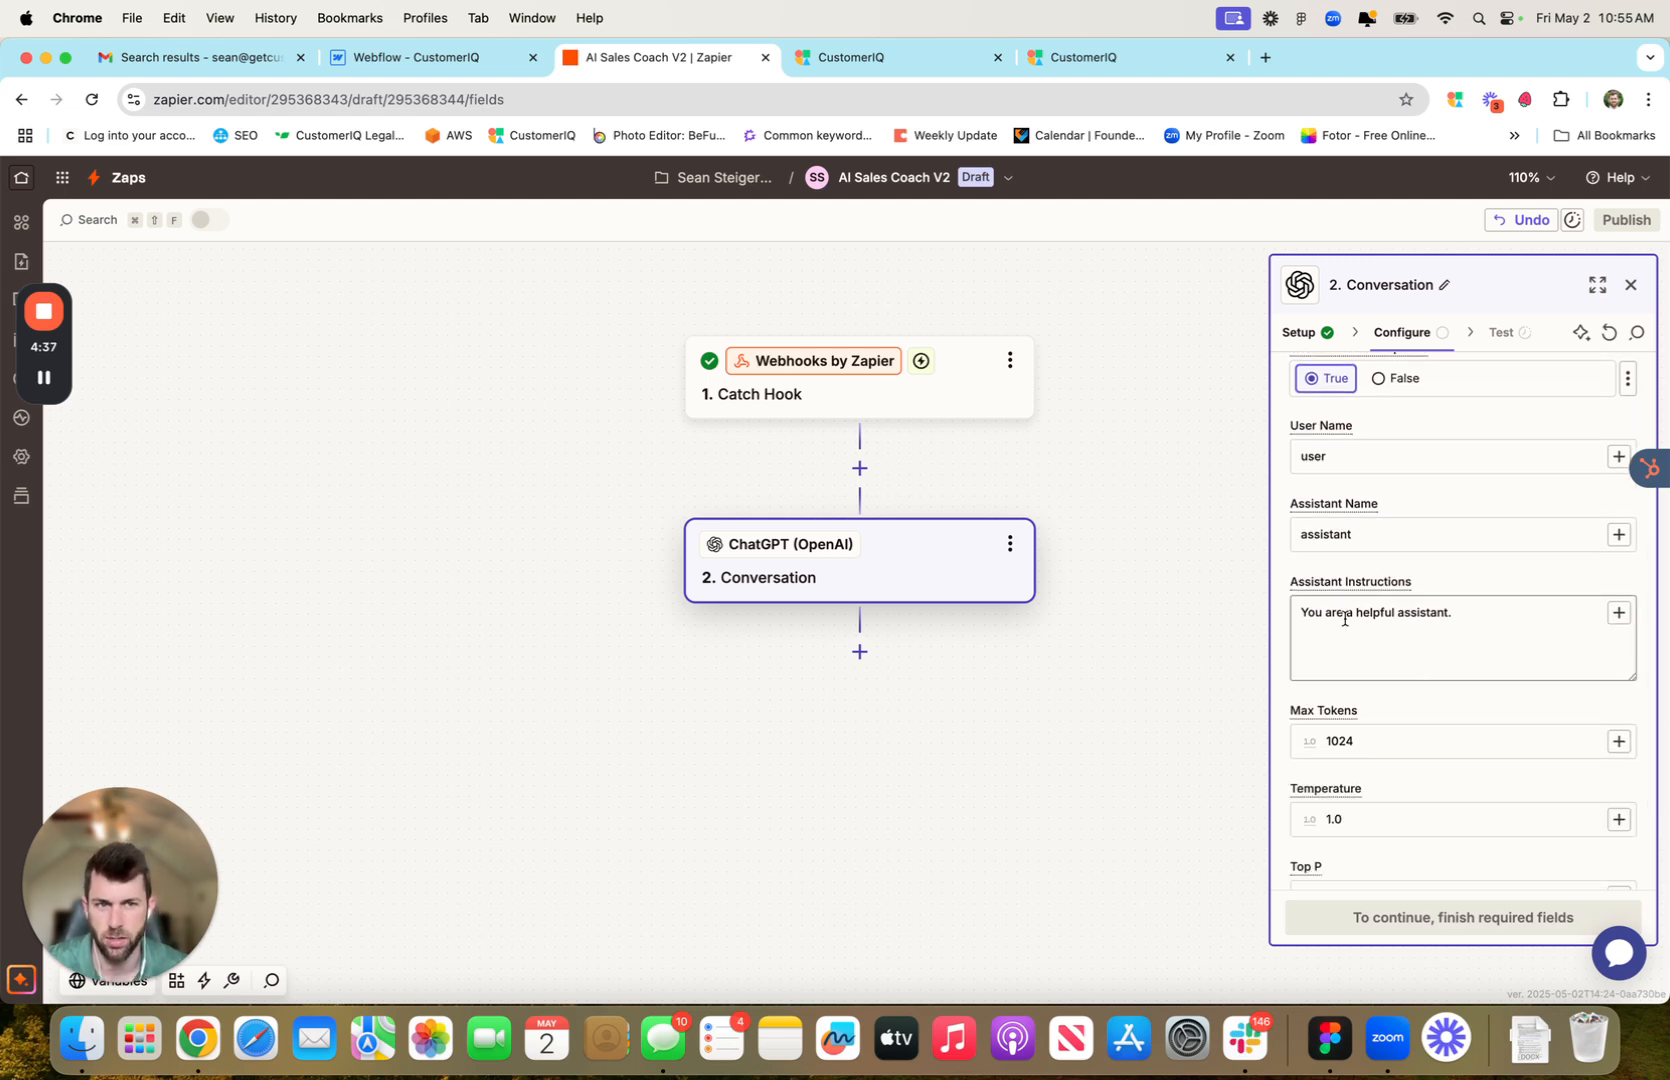
Copy CustomerIQ's AI Sales Call Analysis prompt, dismiss the alert, and return to the Zap editor
left_click(888, 60)
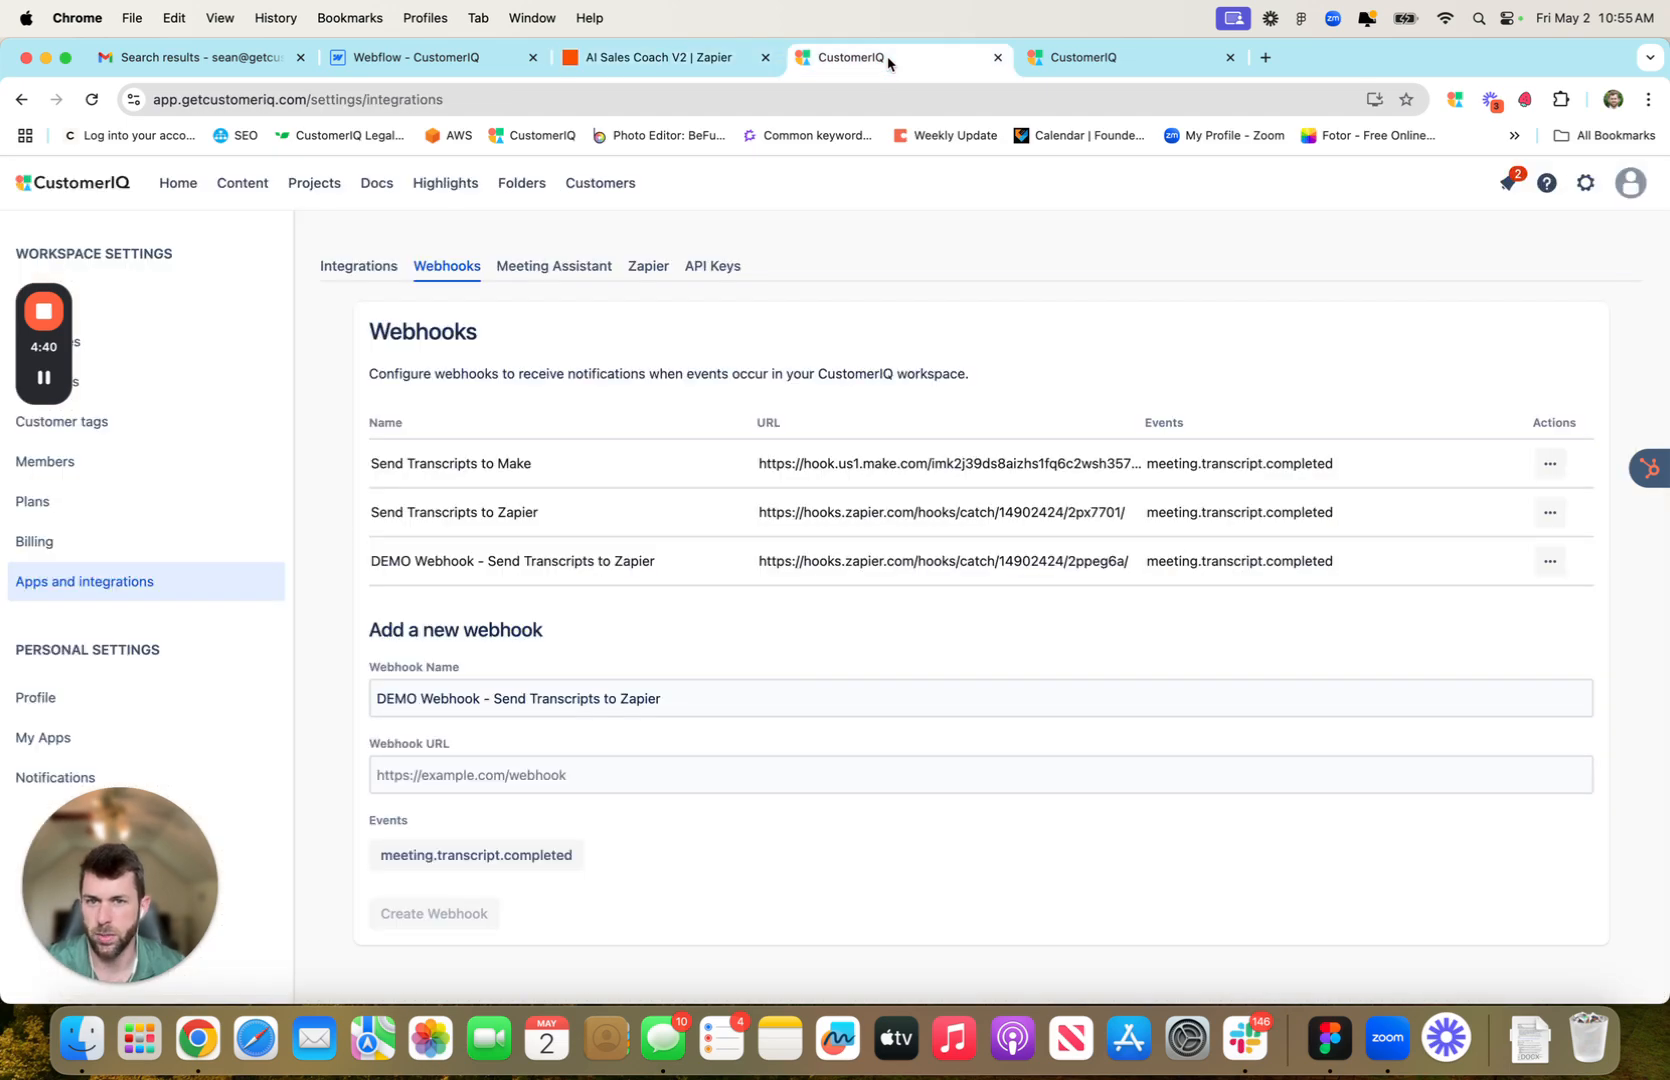
left_click(1108, 62)
scroll(798, 503, "down", 5)
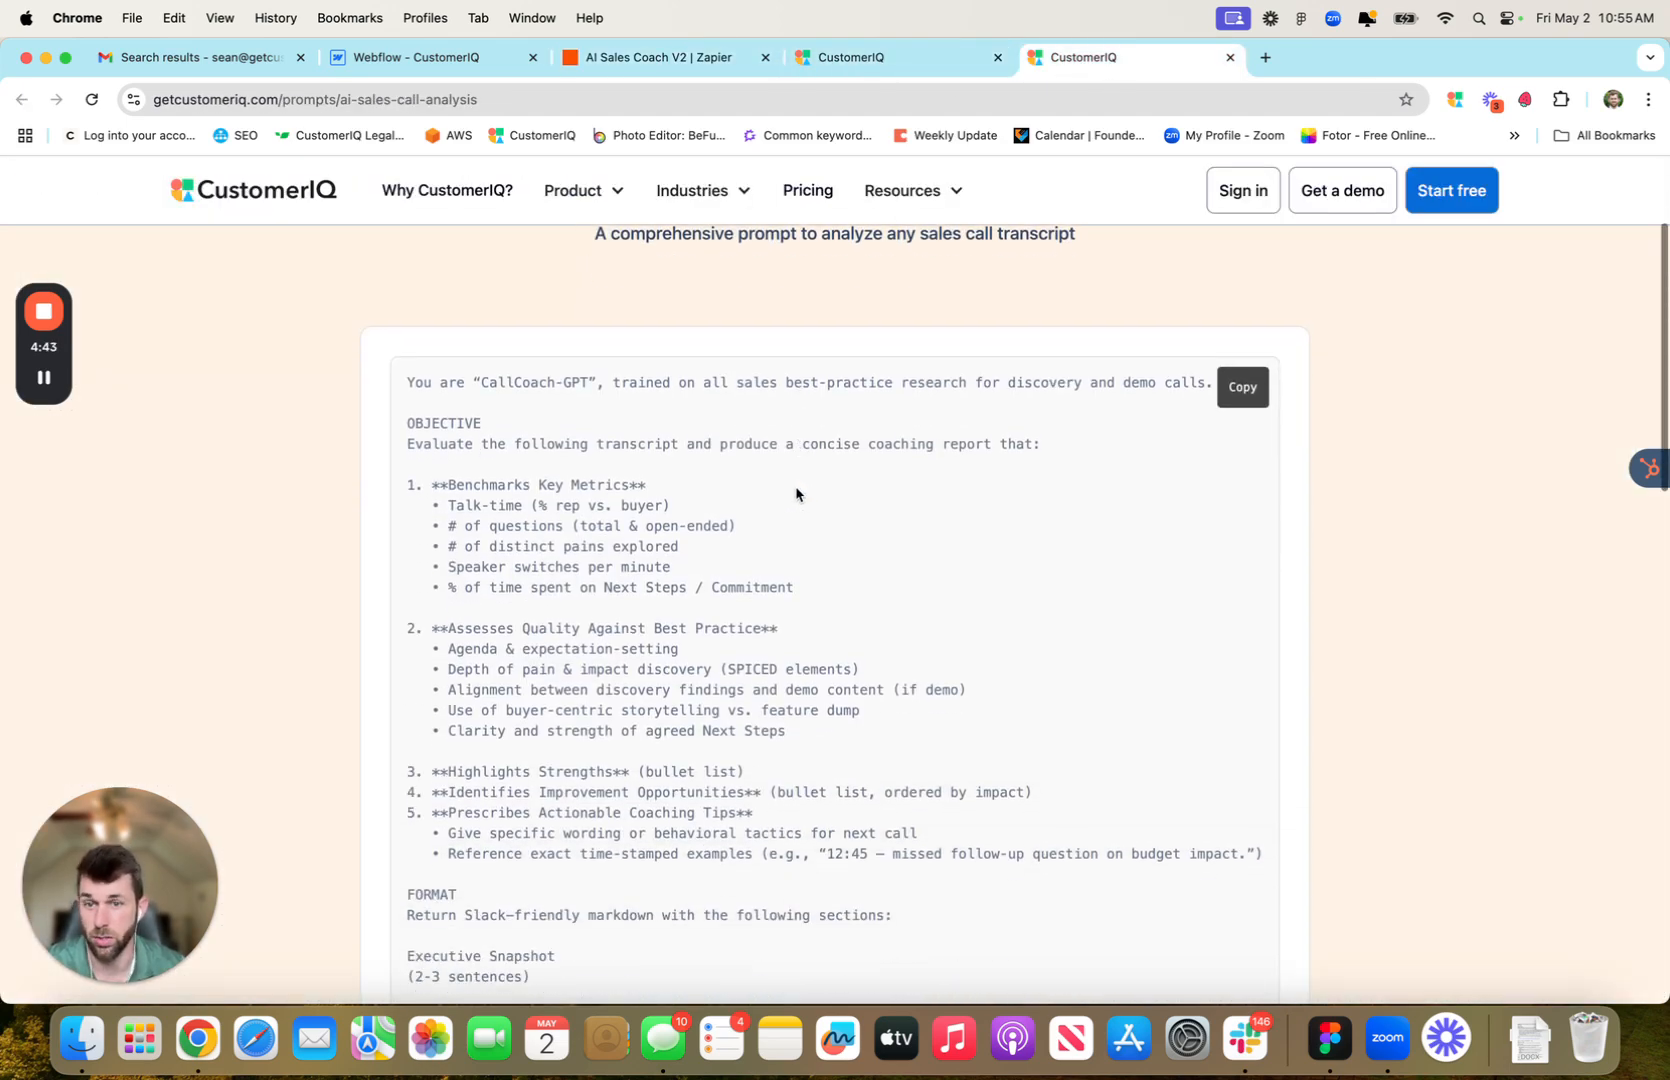
scroll(650, 450, "up", 3)
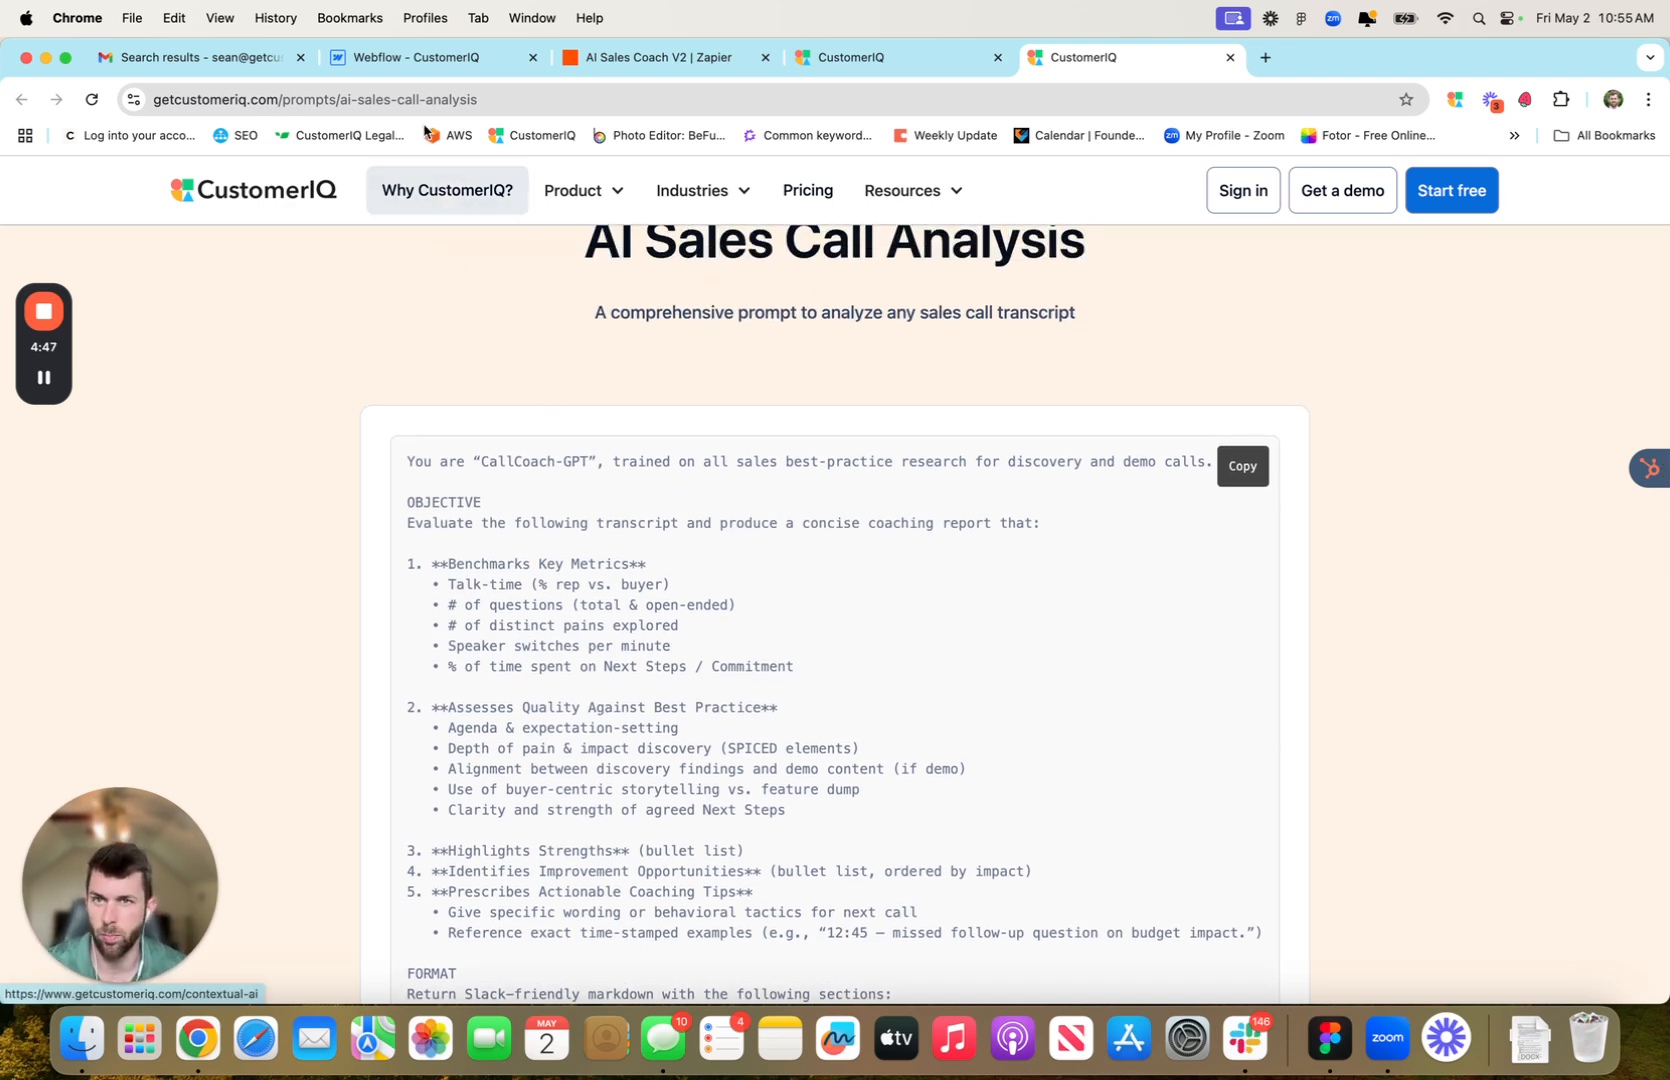
scroll(703, 335, "up", 1)
scroll(1068, 400, "down", 1)
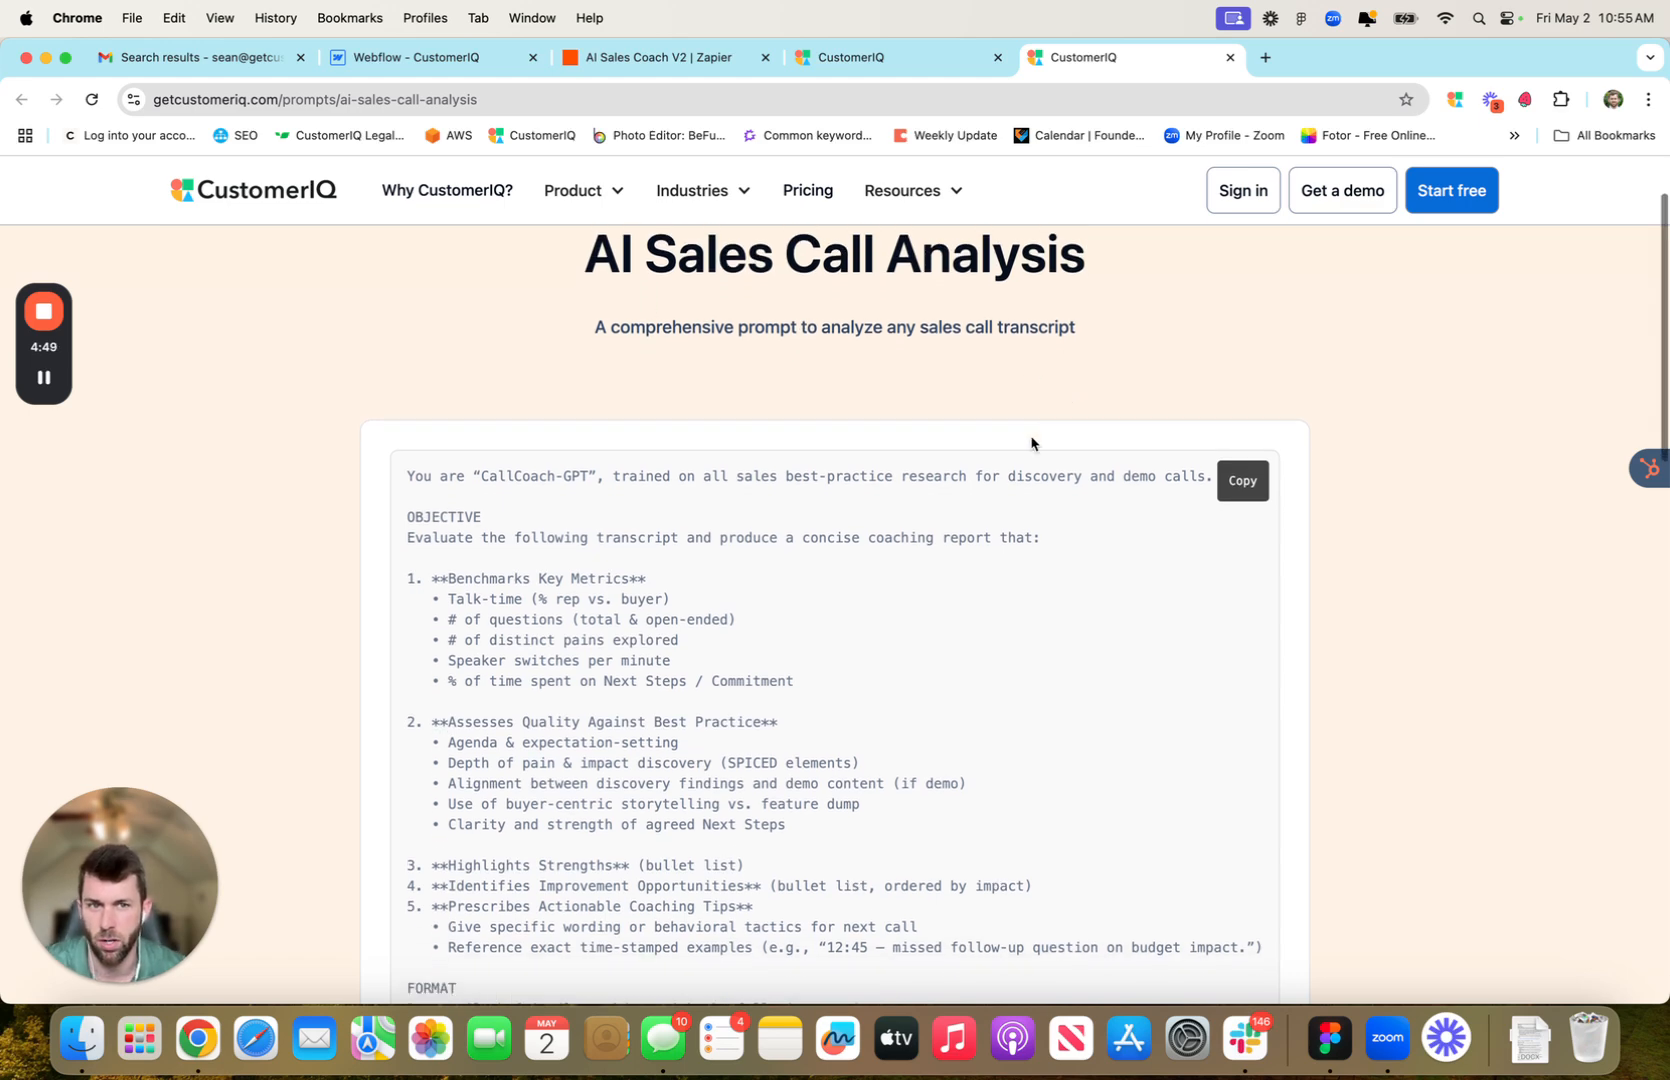
left_click(1247, 494)
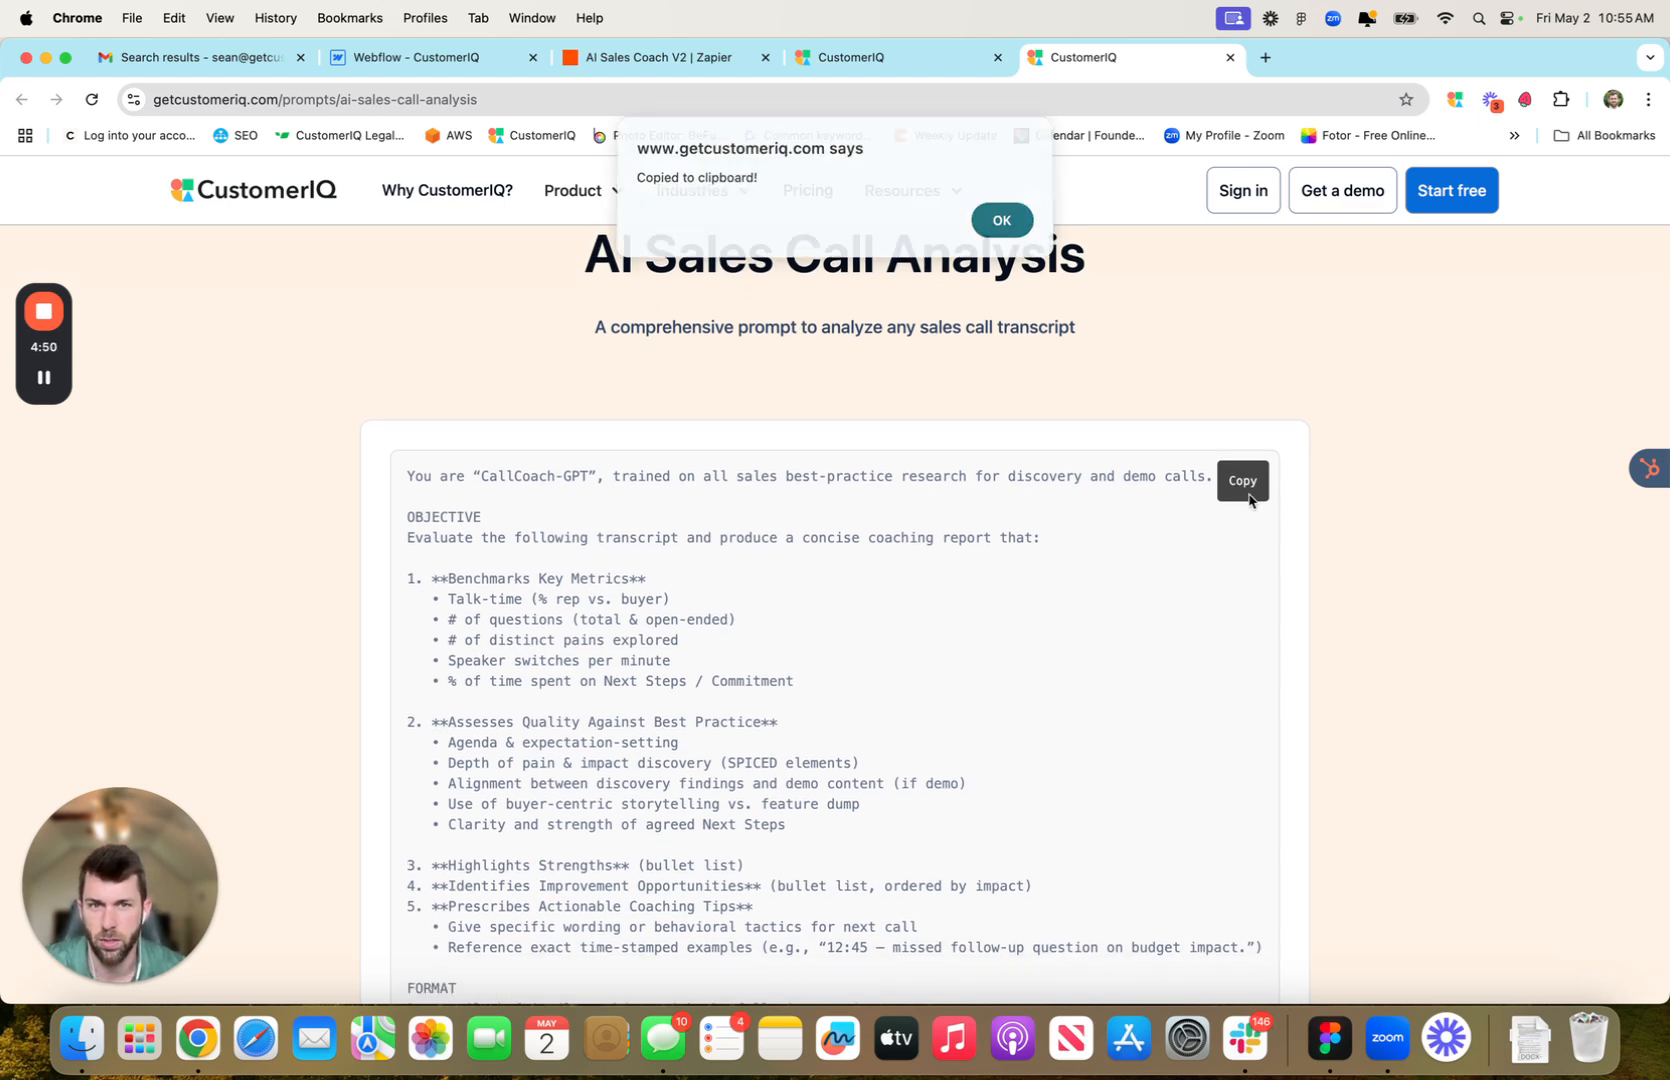
left_click(1000, 222)
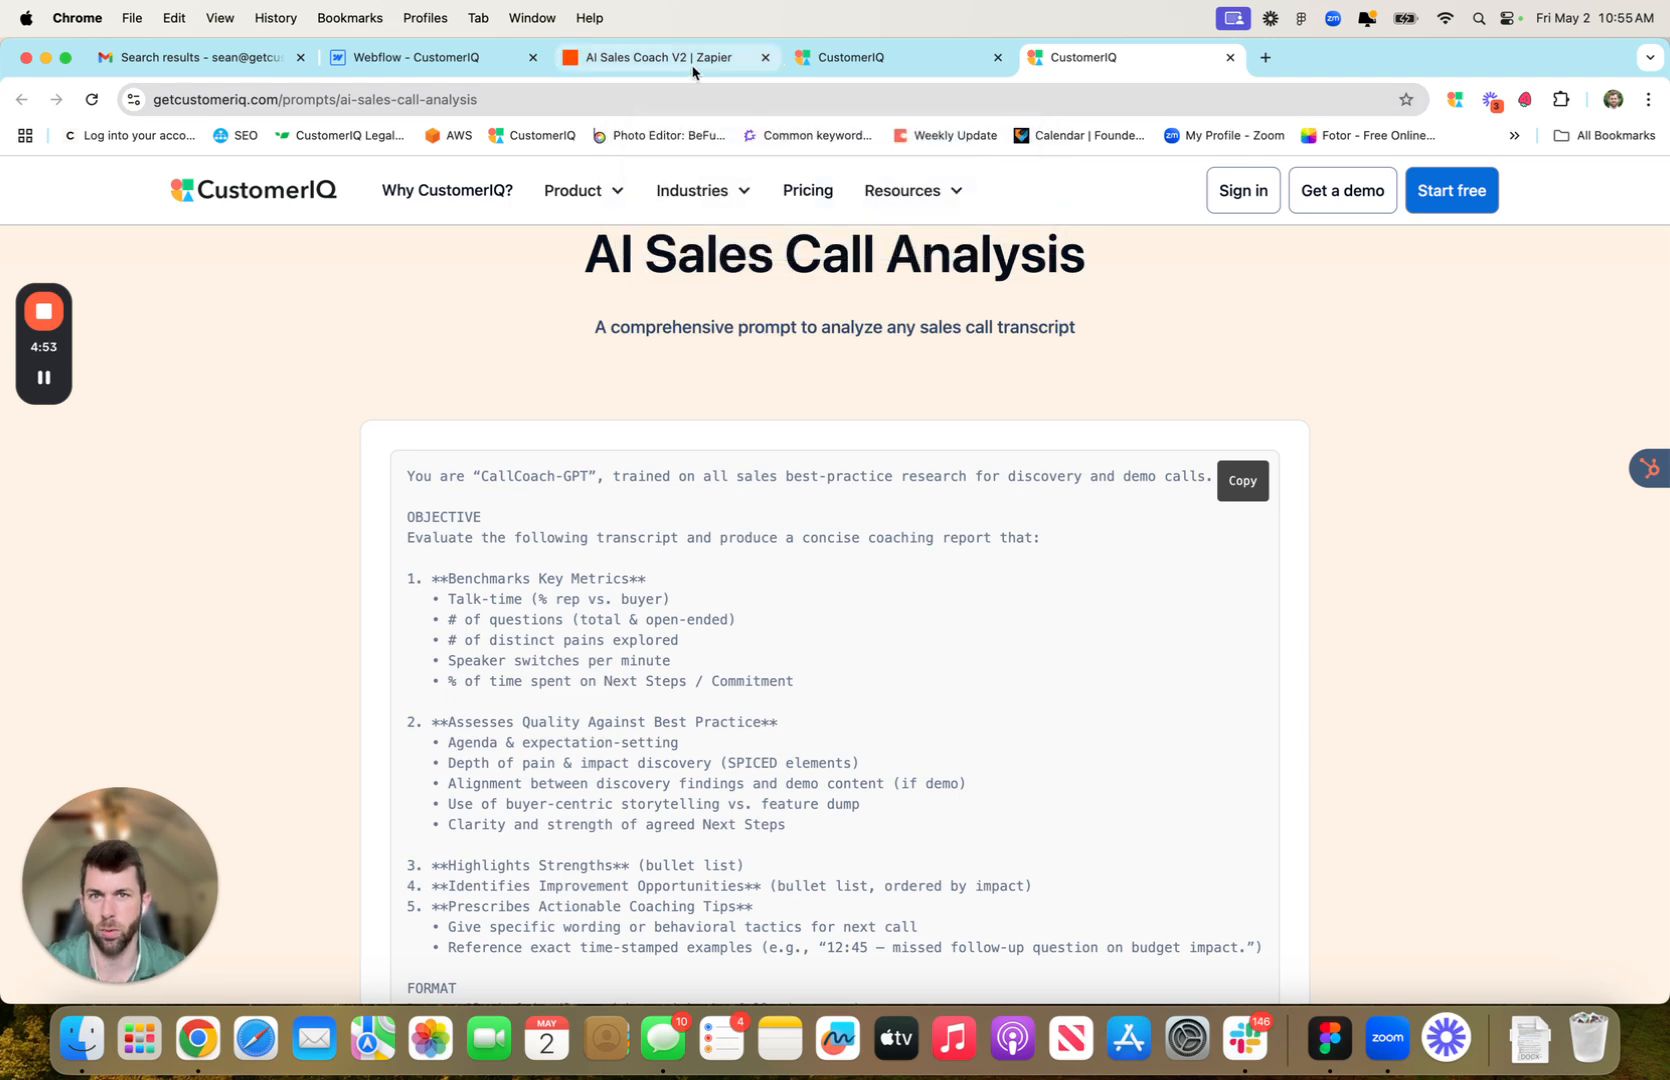
left_click(655, 57)
Overwrite the Assistant Instructions with the pasted CallCoach-GPT sales-coaching prompt and review it
double_click(1360, 615)
key("super+a")
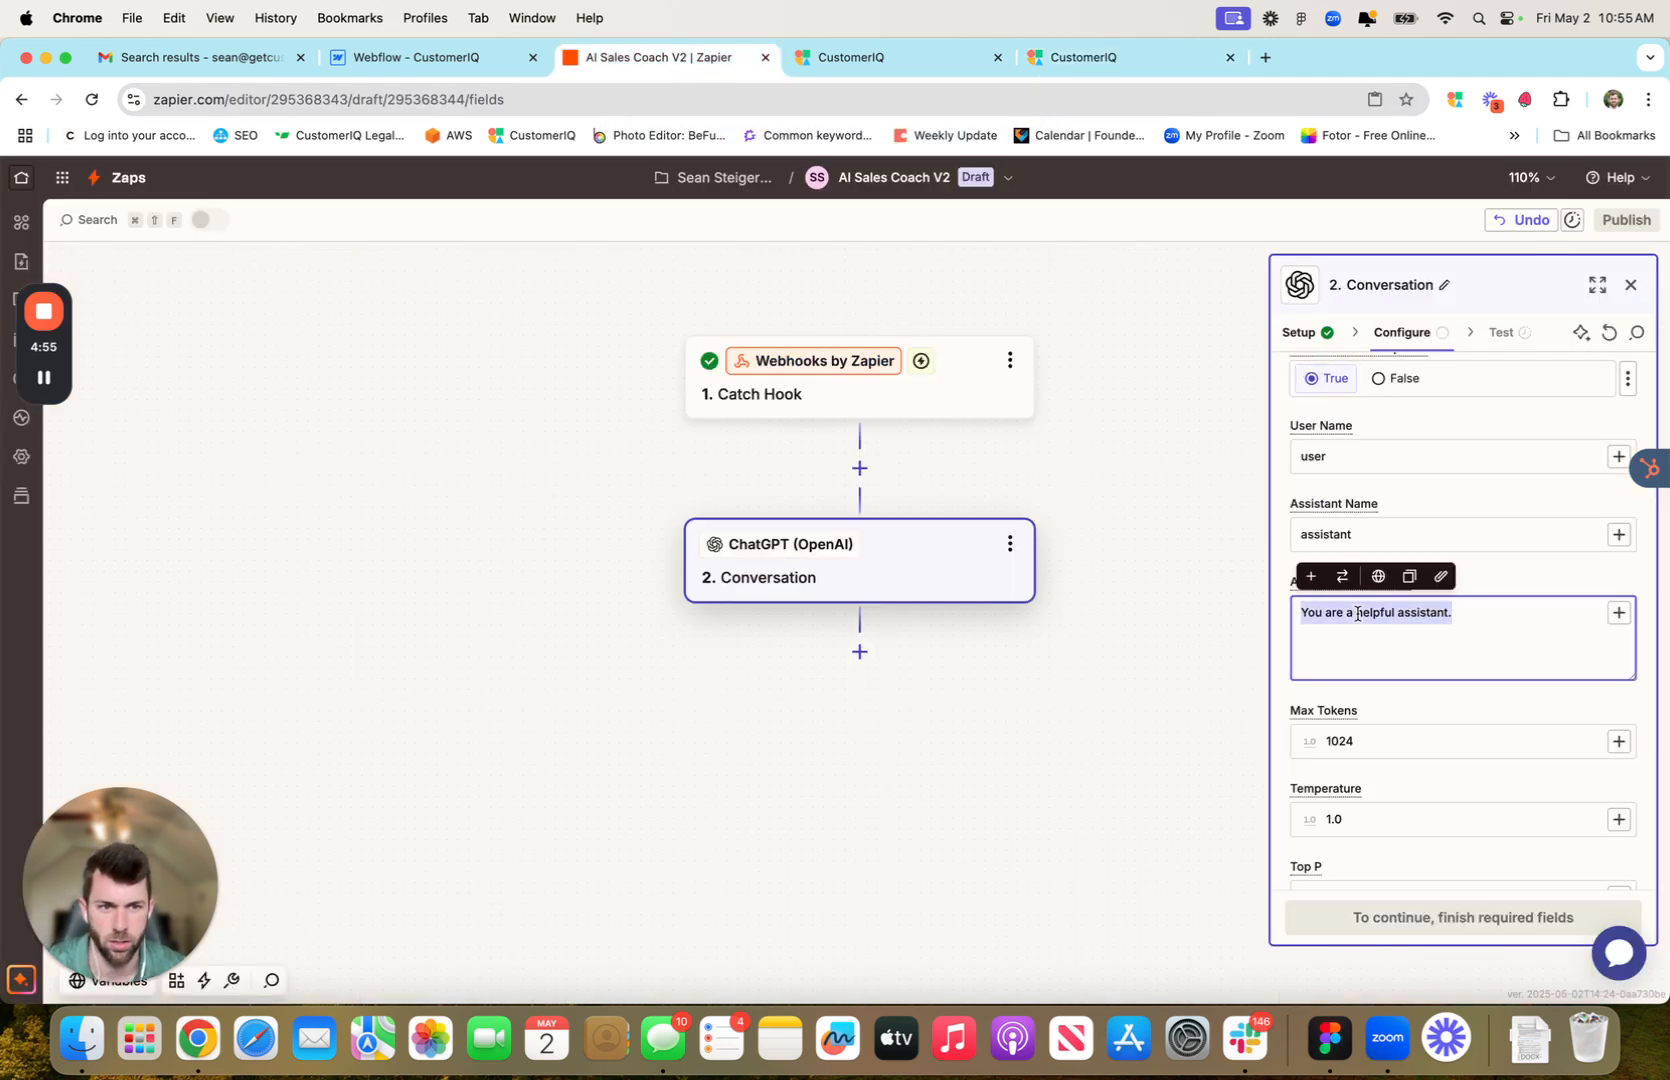
key("super+v")
scroll(1342, 601, "up", 5)
scroll(1342, 601, "up", 10)
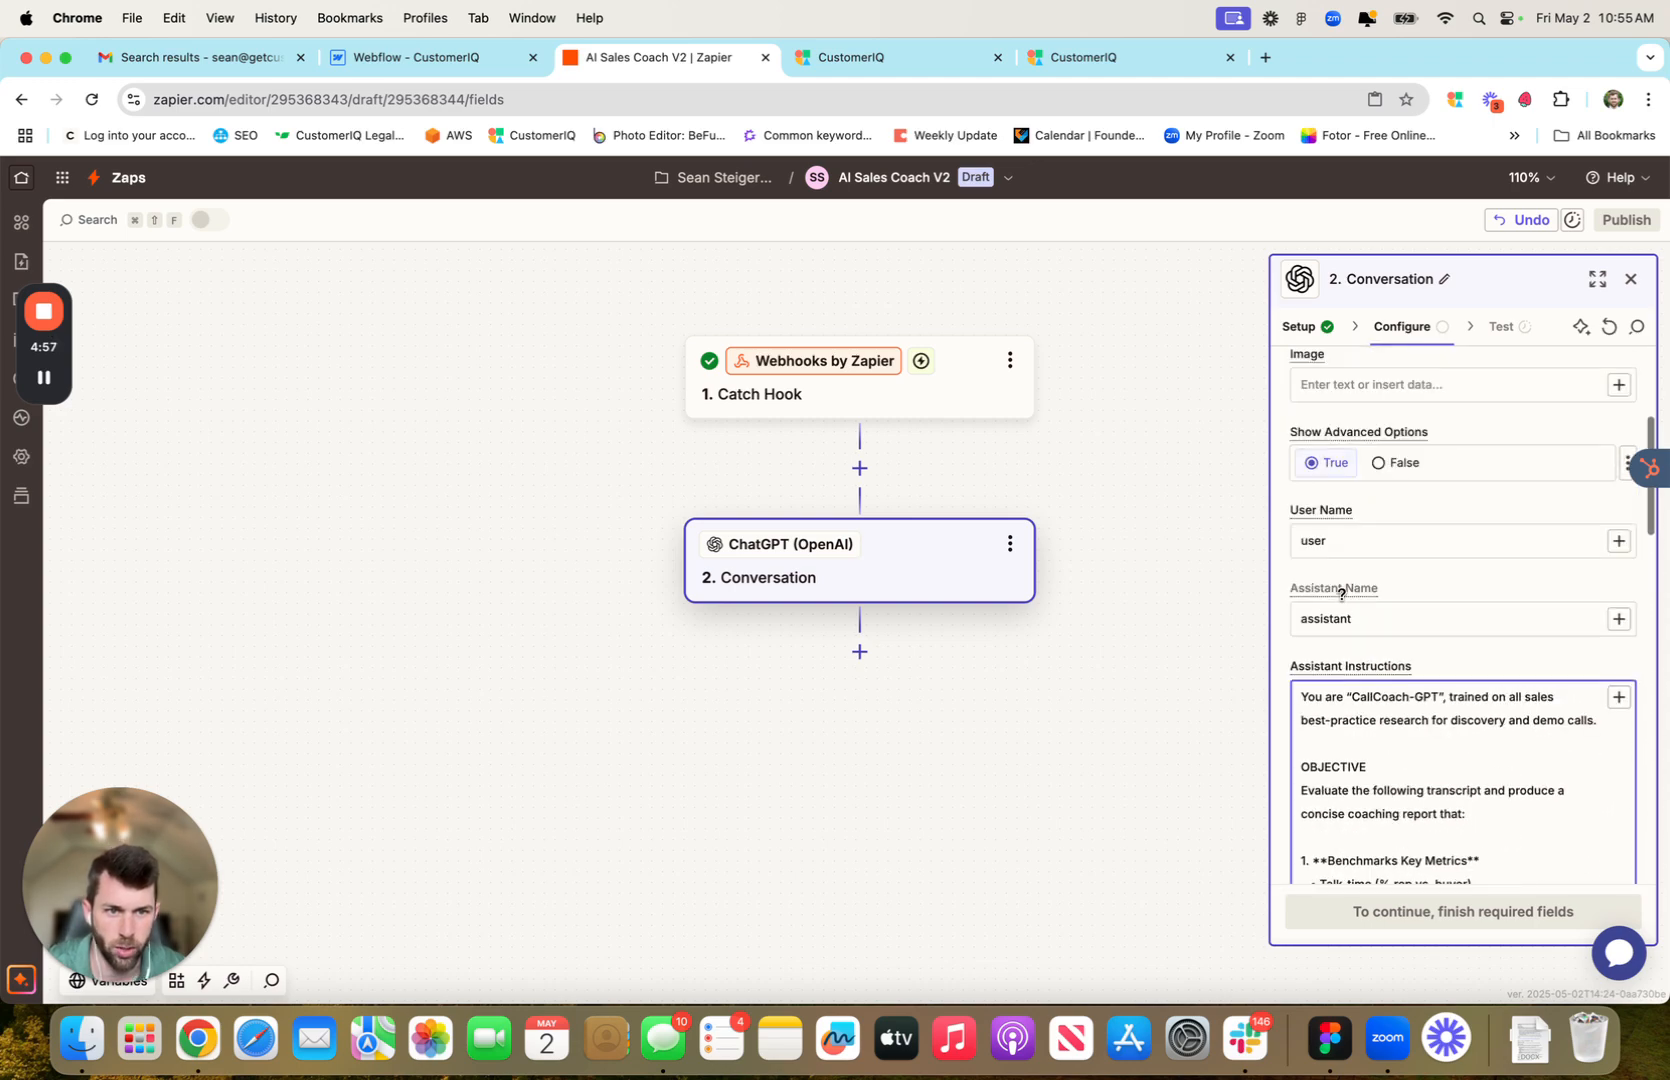
scroll(1345, 598, "down", 4)
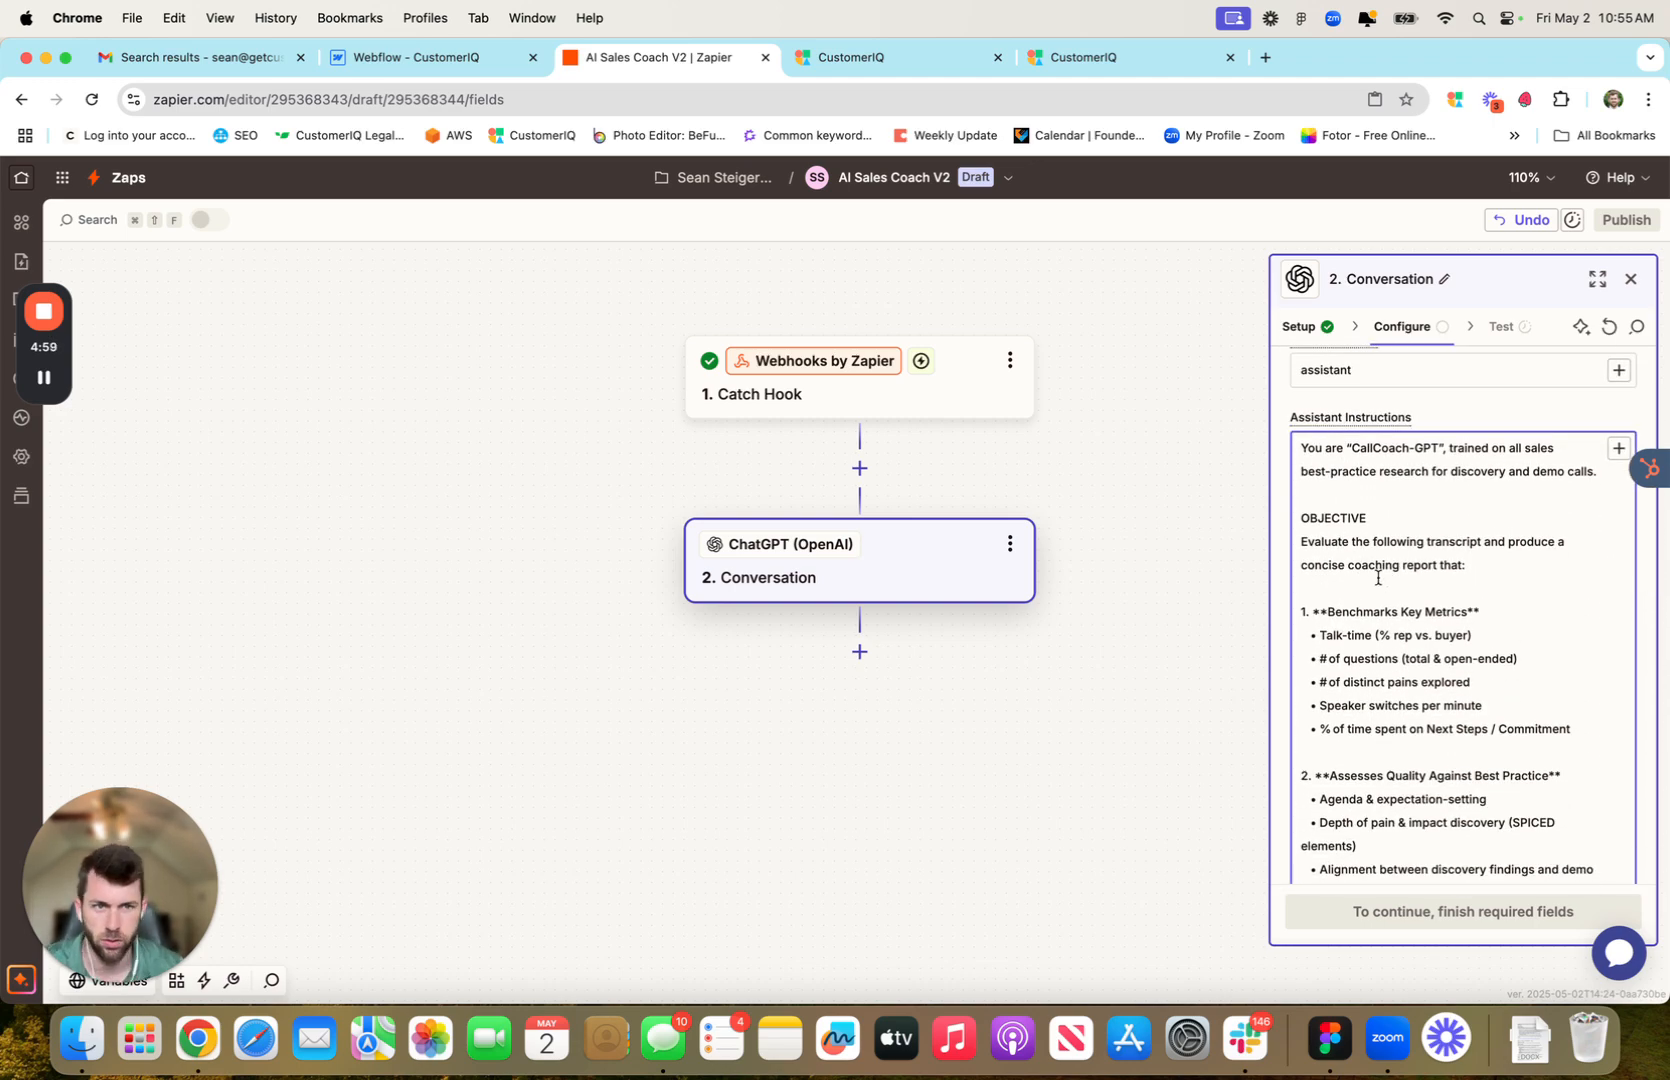
scroll(1401, 565, "down", 3)
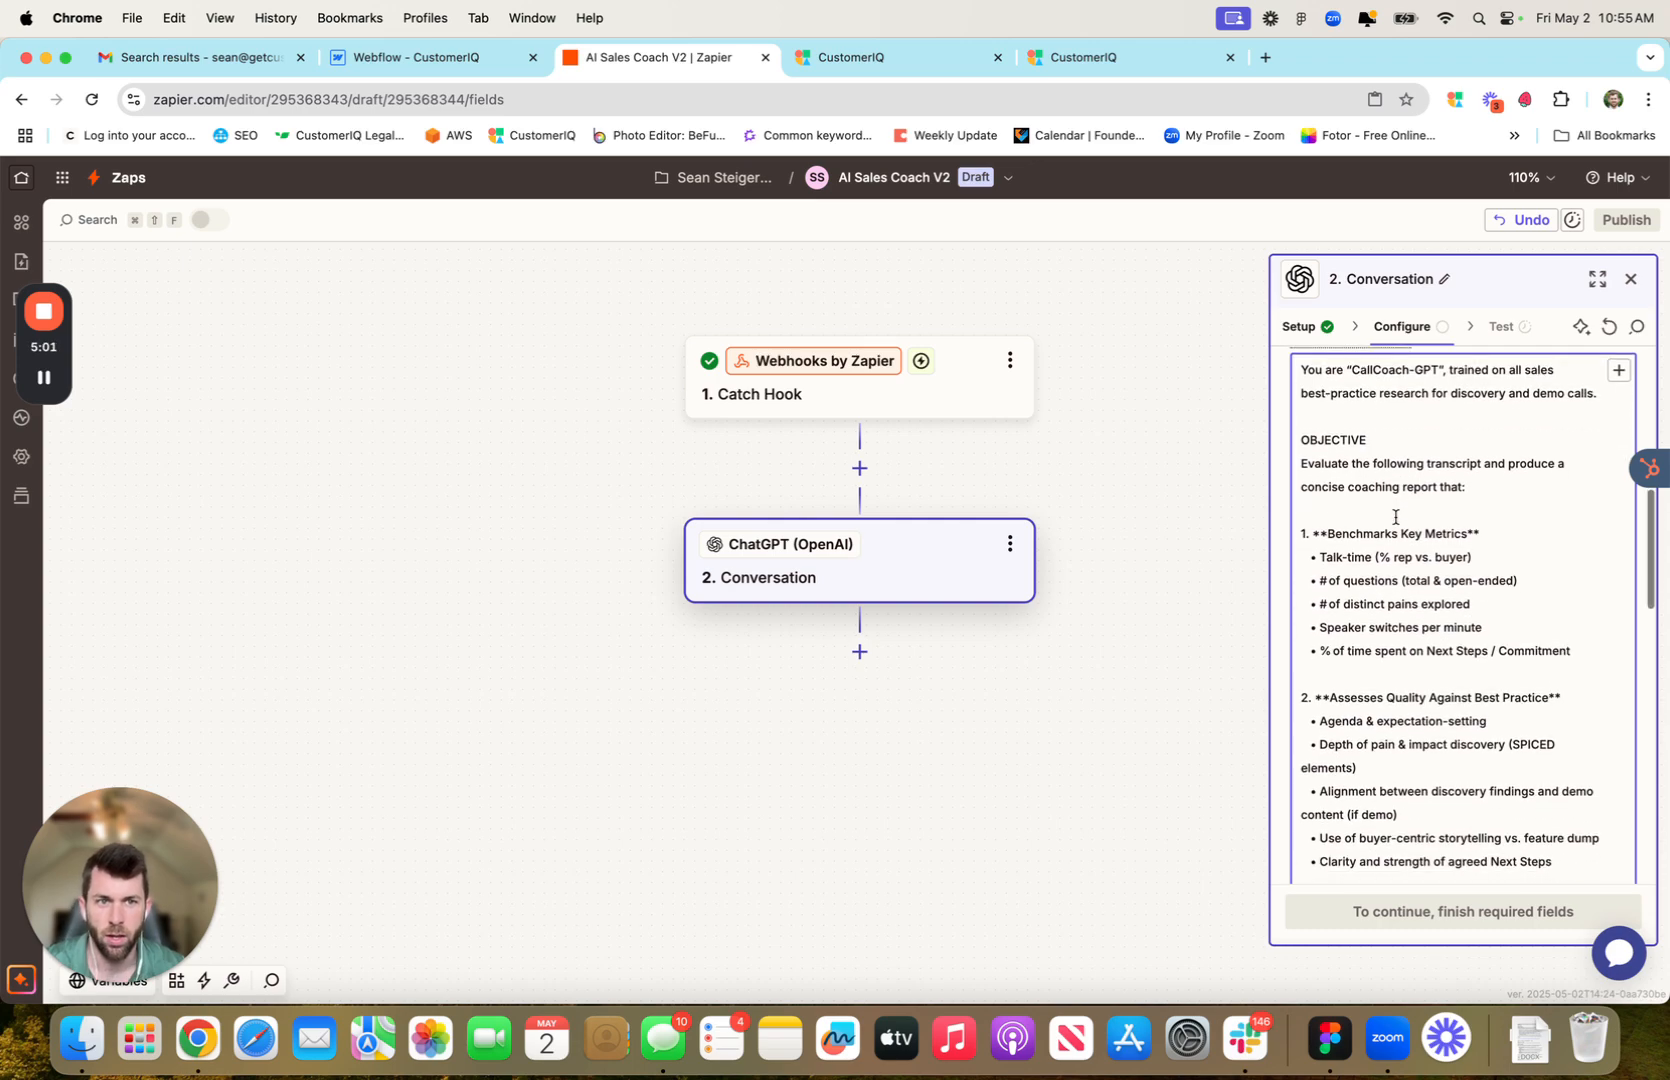
scroll(1388, 516, "down", 1)
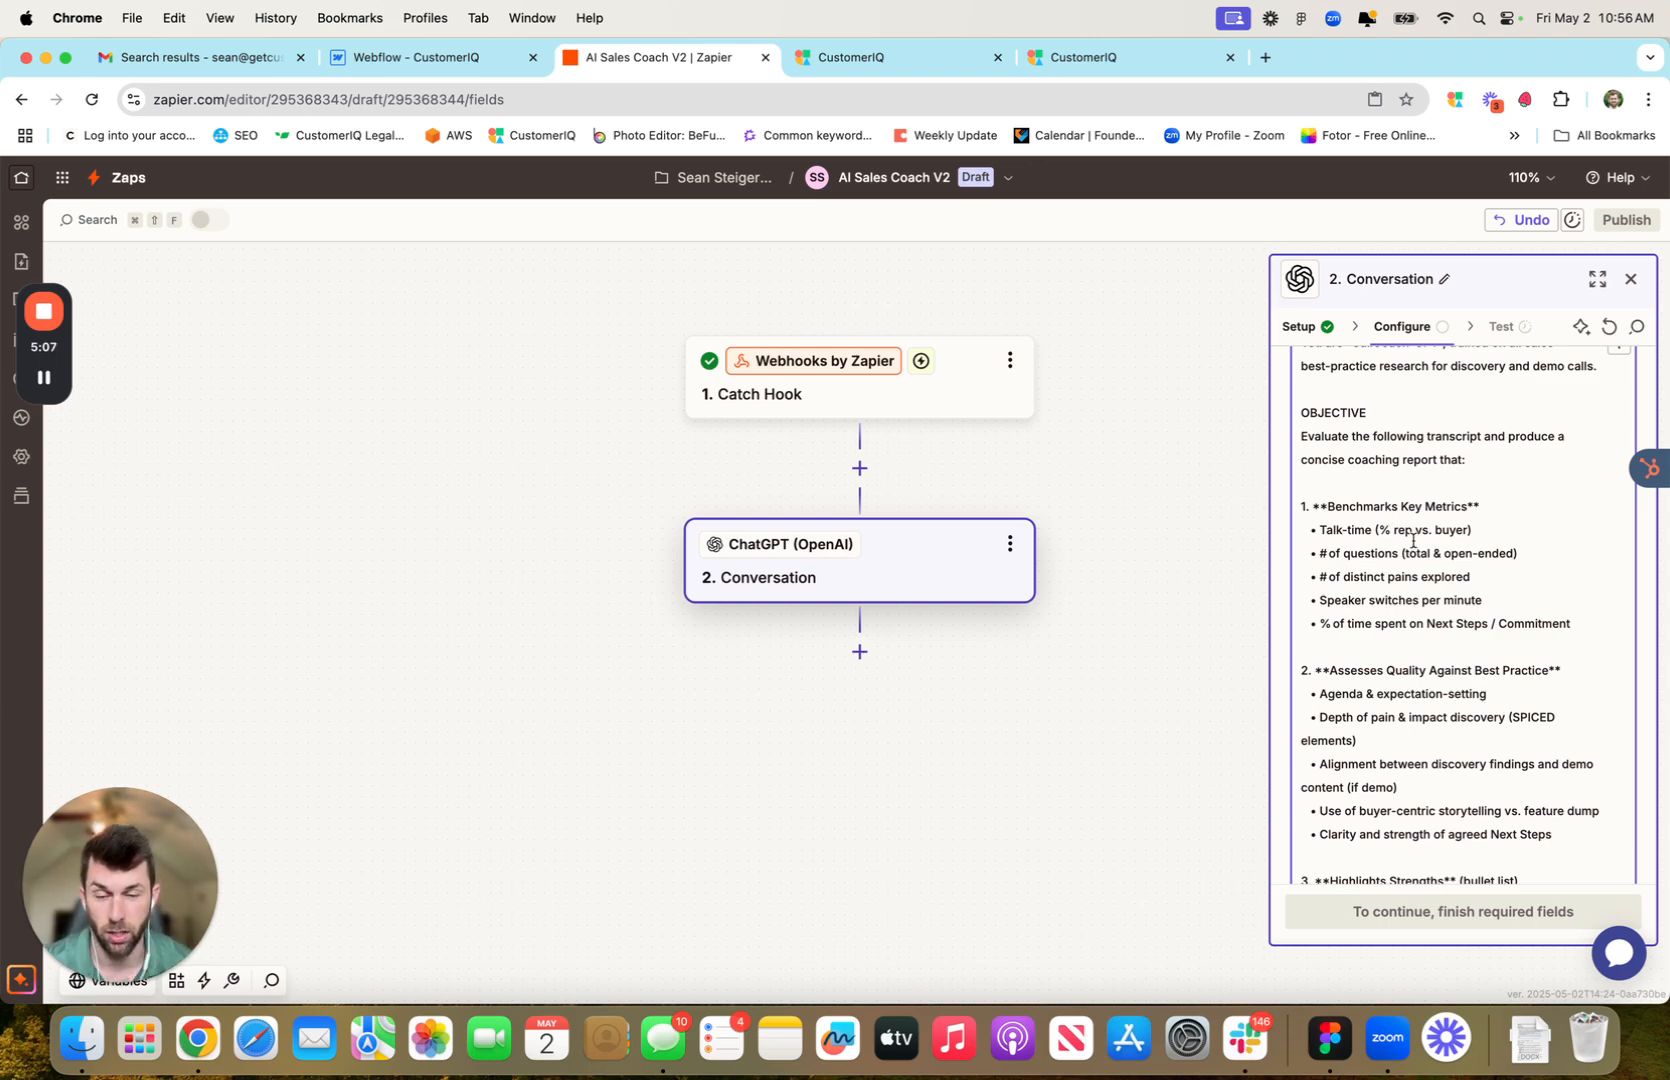
scroll(1412, 540, "down", 10)
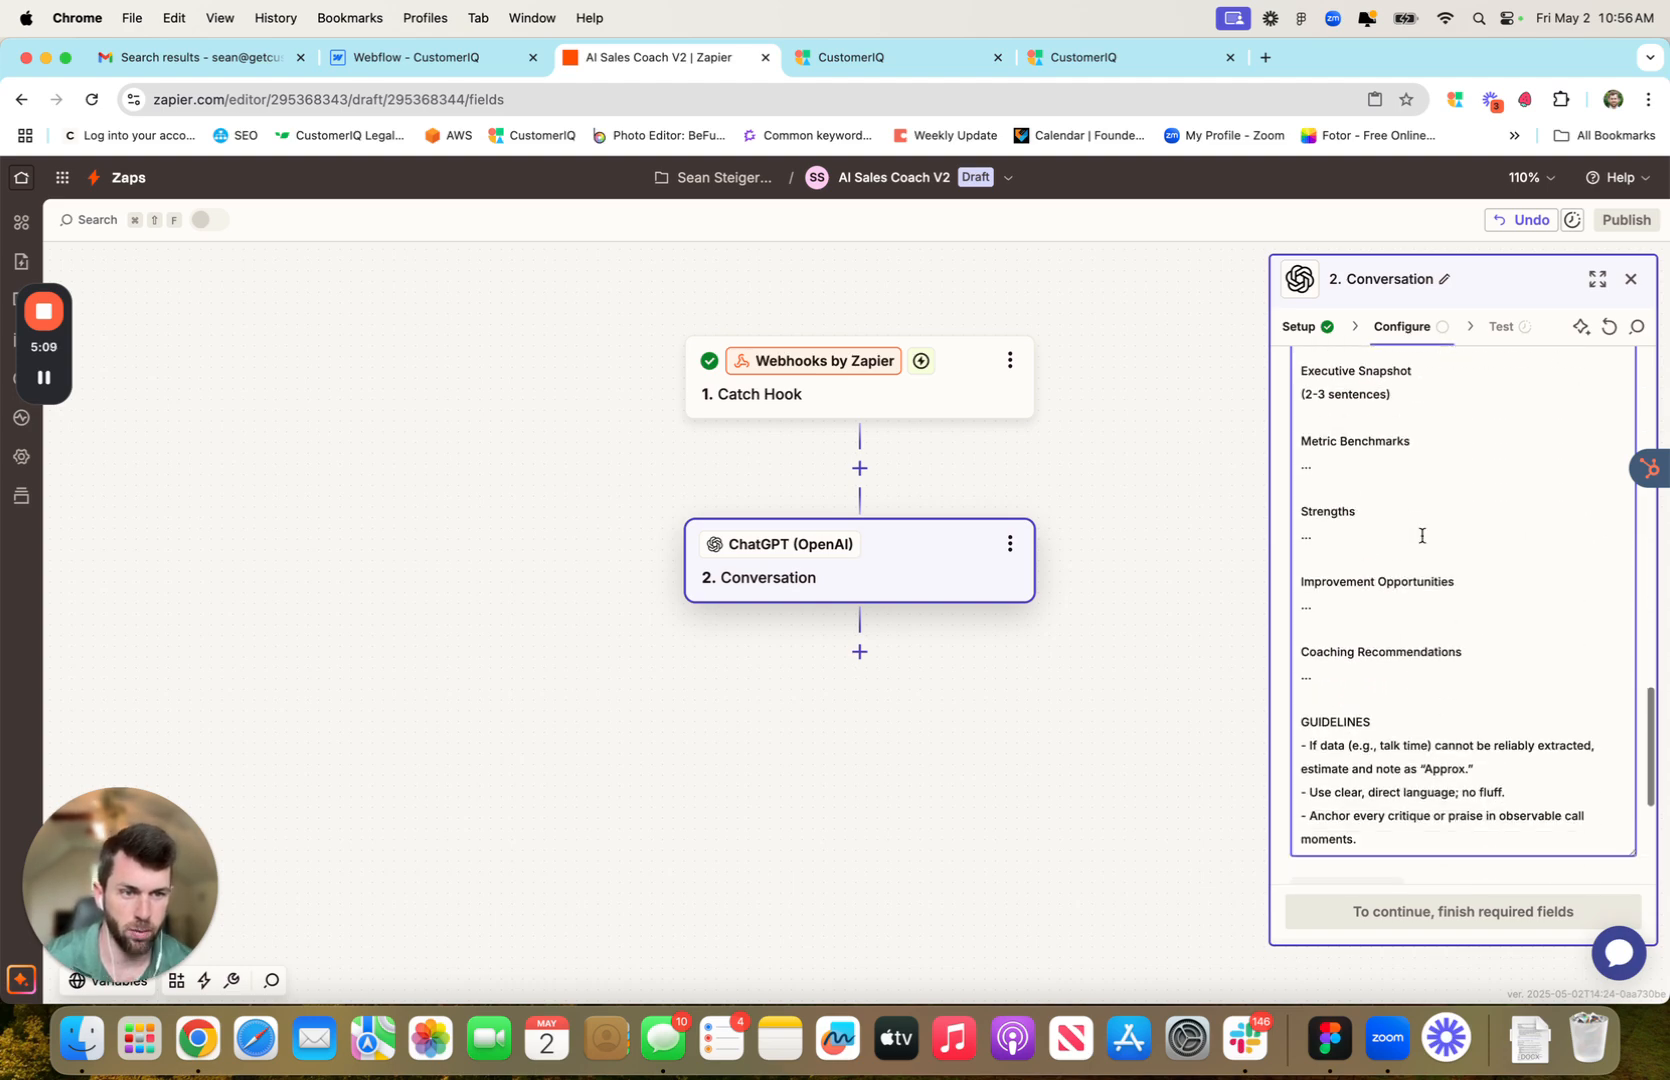
scroll(1422, 535, "down", 2)
scroll(1420, 535, "up", 10)
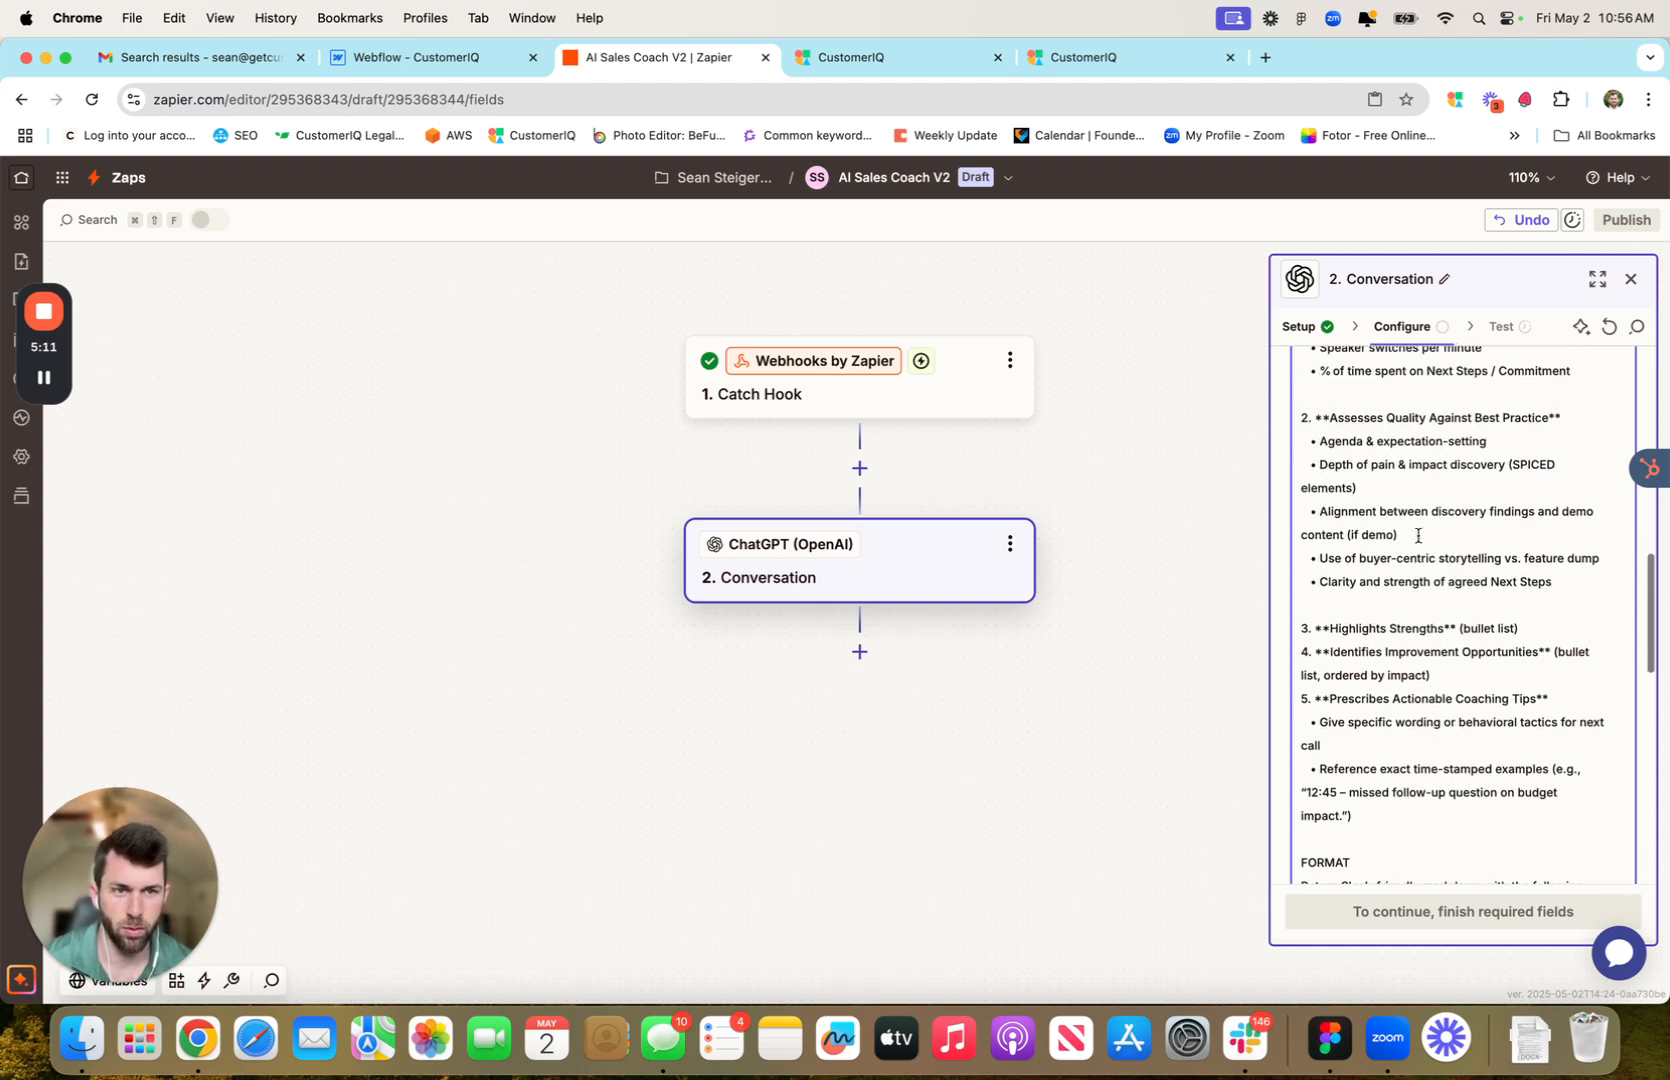
scroll(1418, 535, "up", 8)
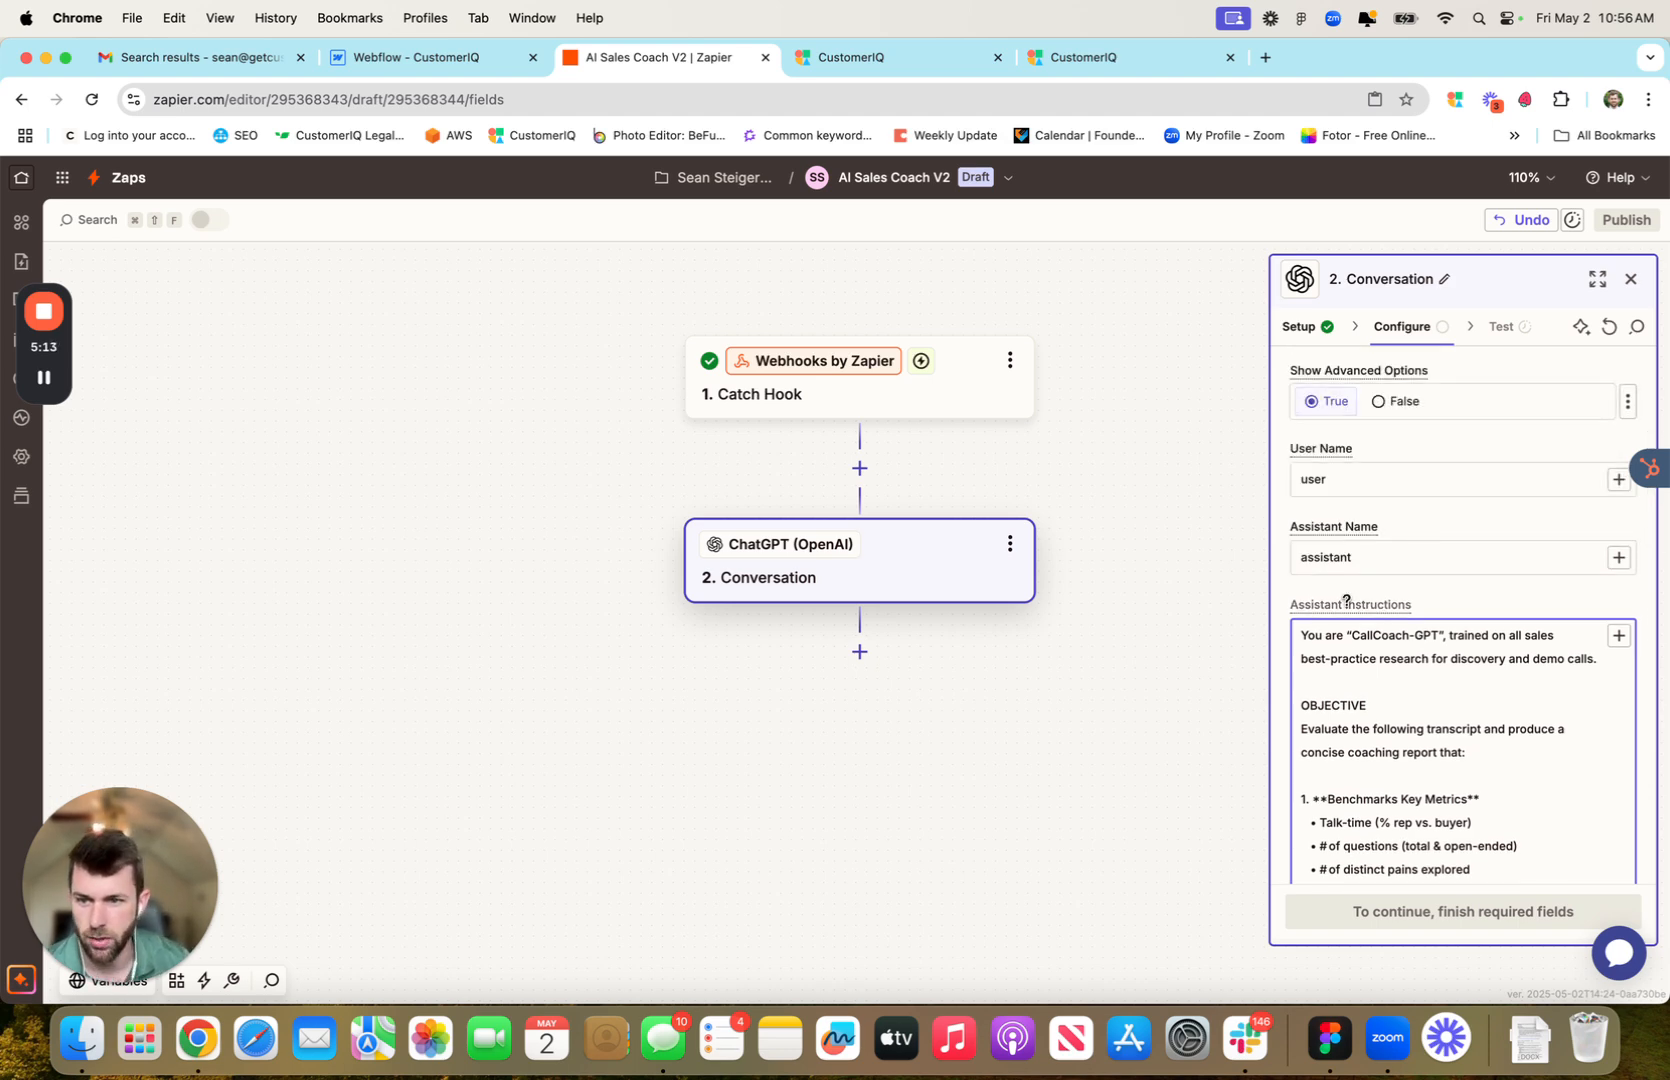
scroll(1372, 595, "up", 5)
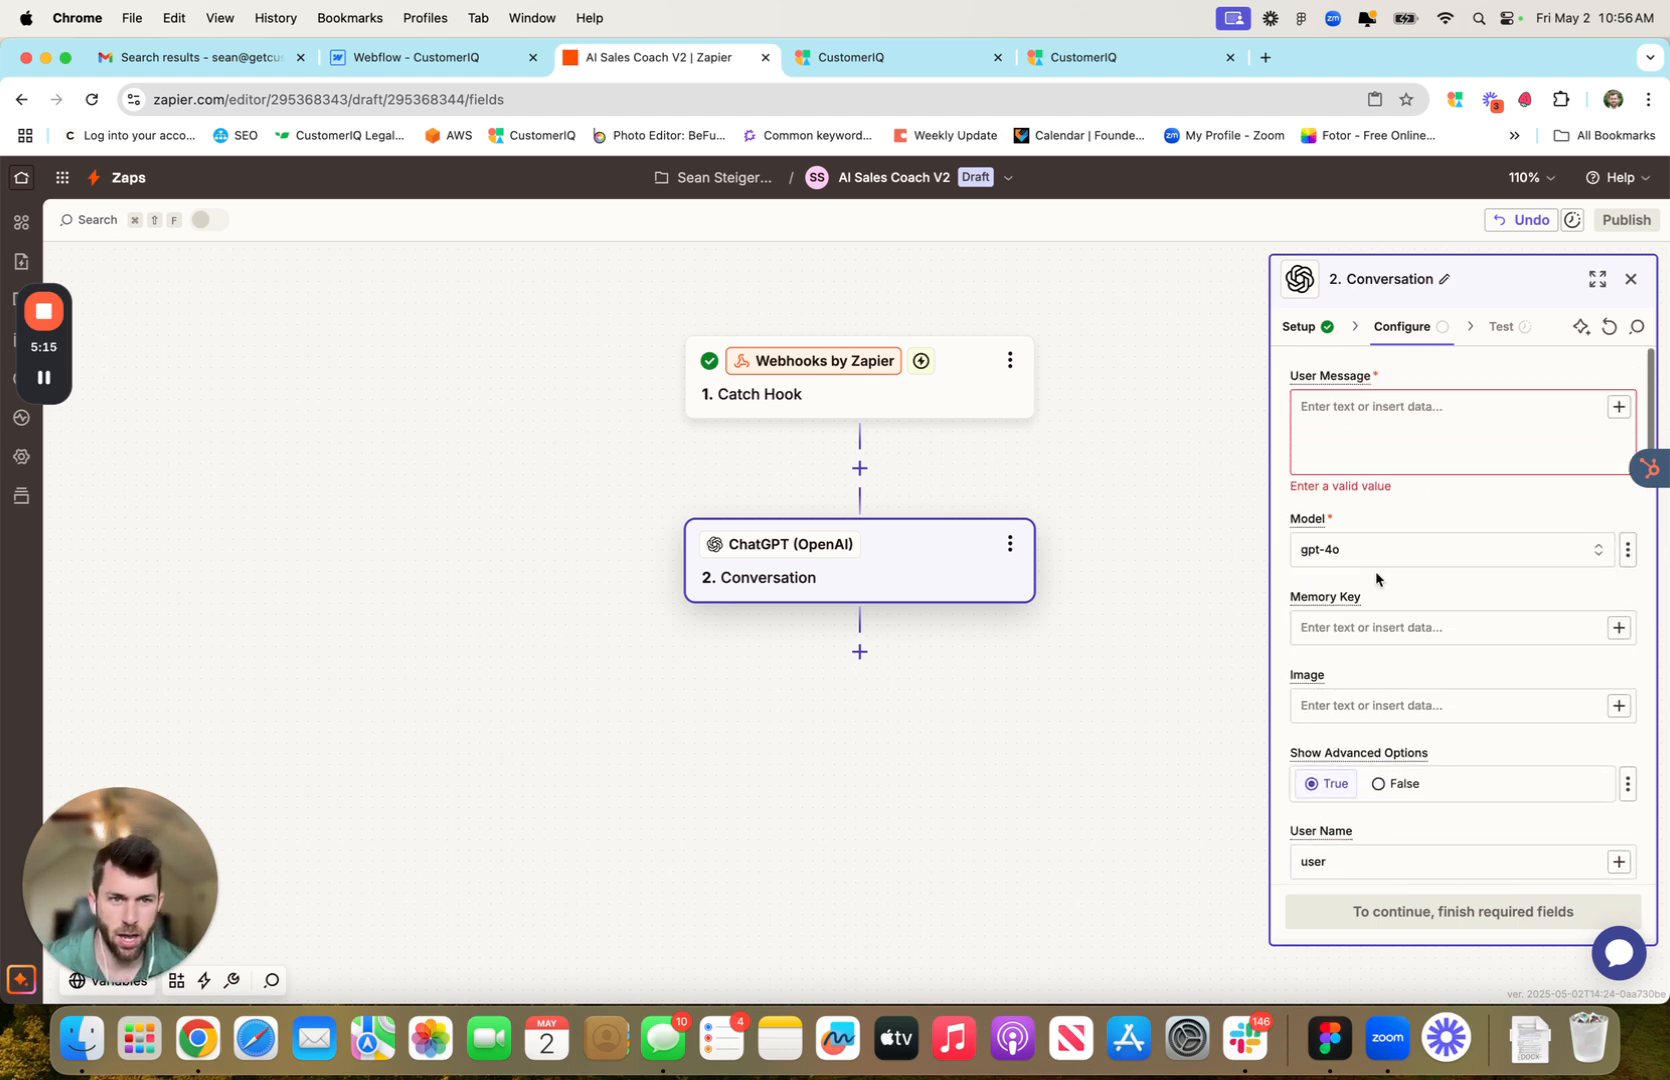
Map the Catch Hook's Data Transcript into the ChatGPT step's User Message field
left_click(1349, 412)
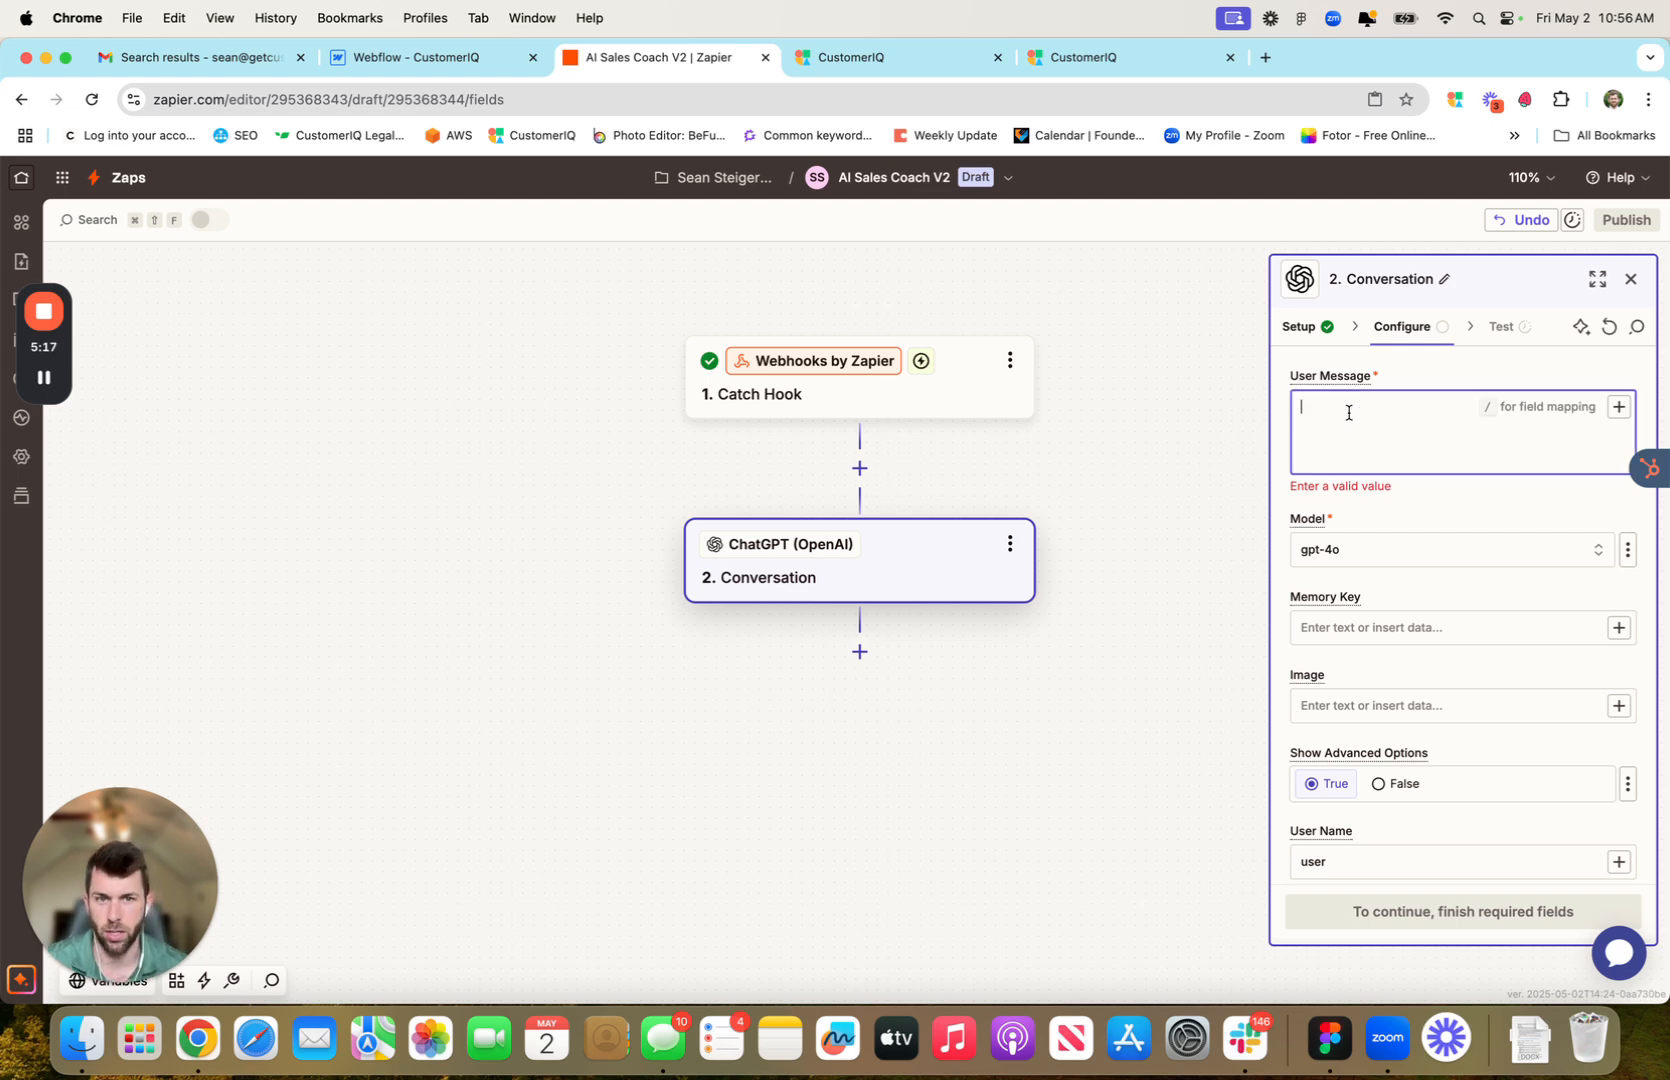
type("/")
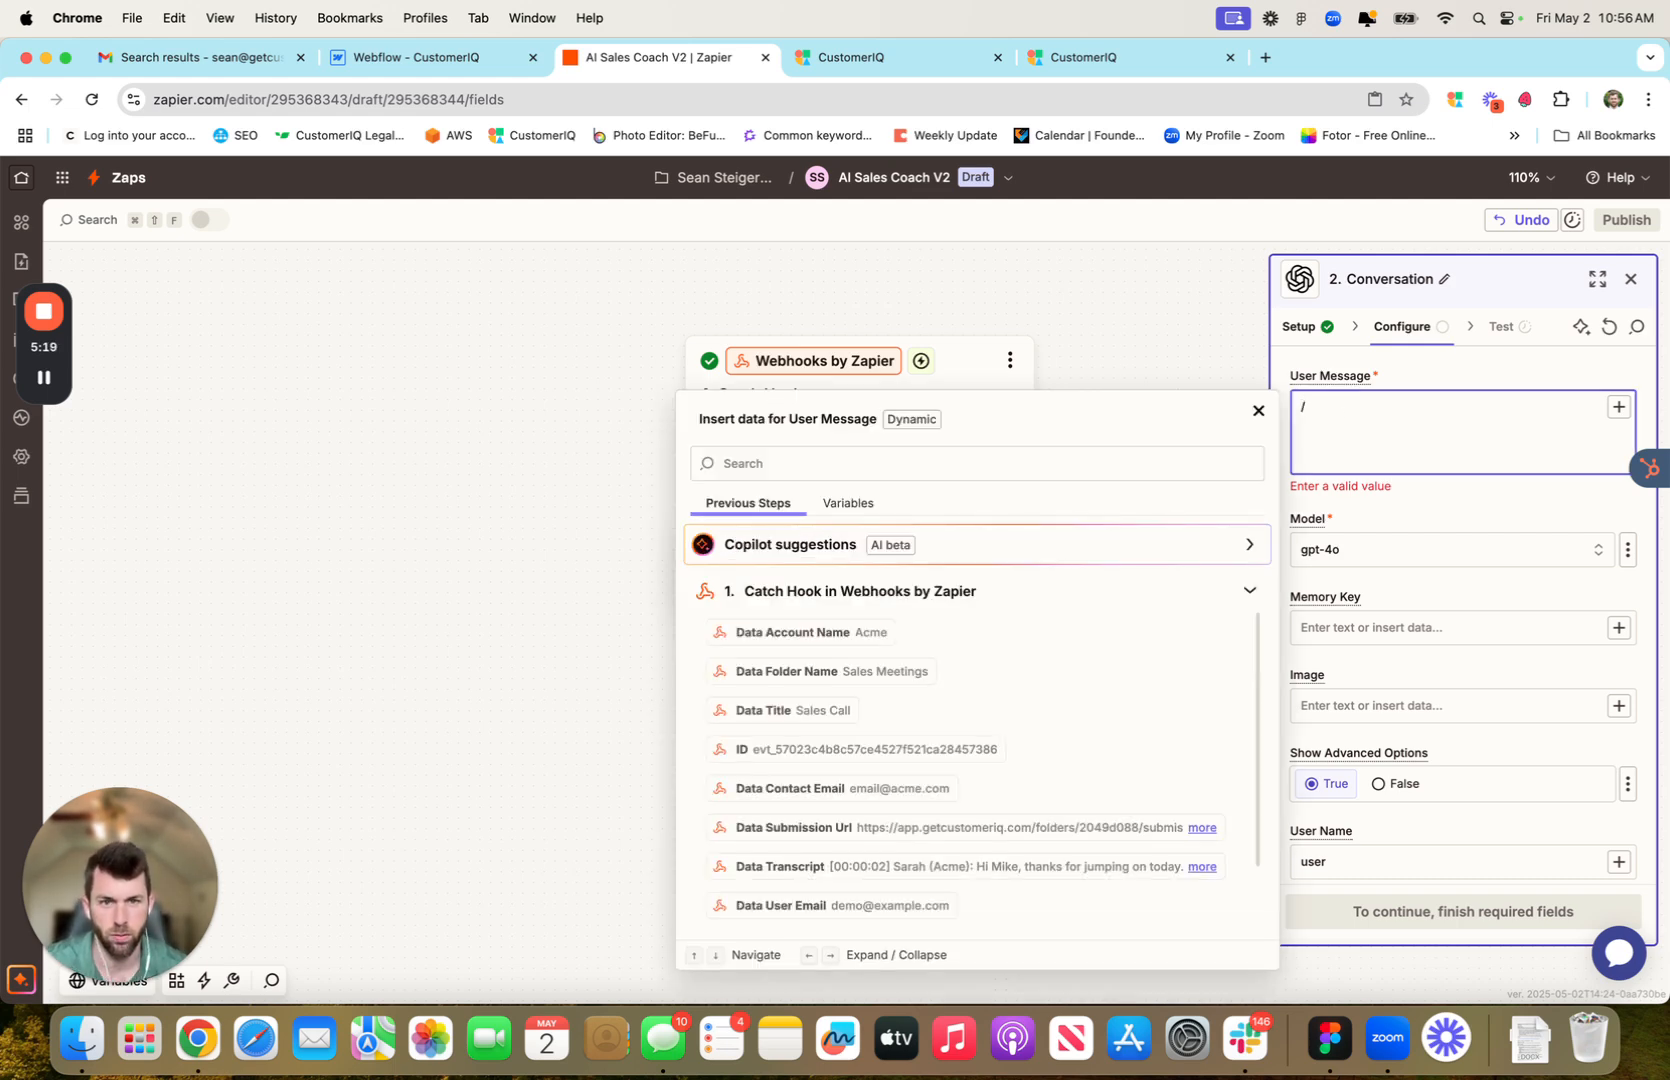
scroll(1040, 648, "down", 2)
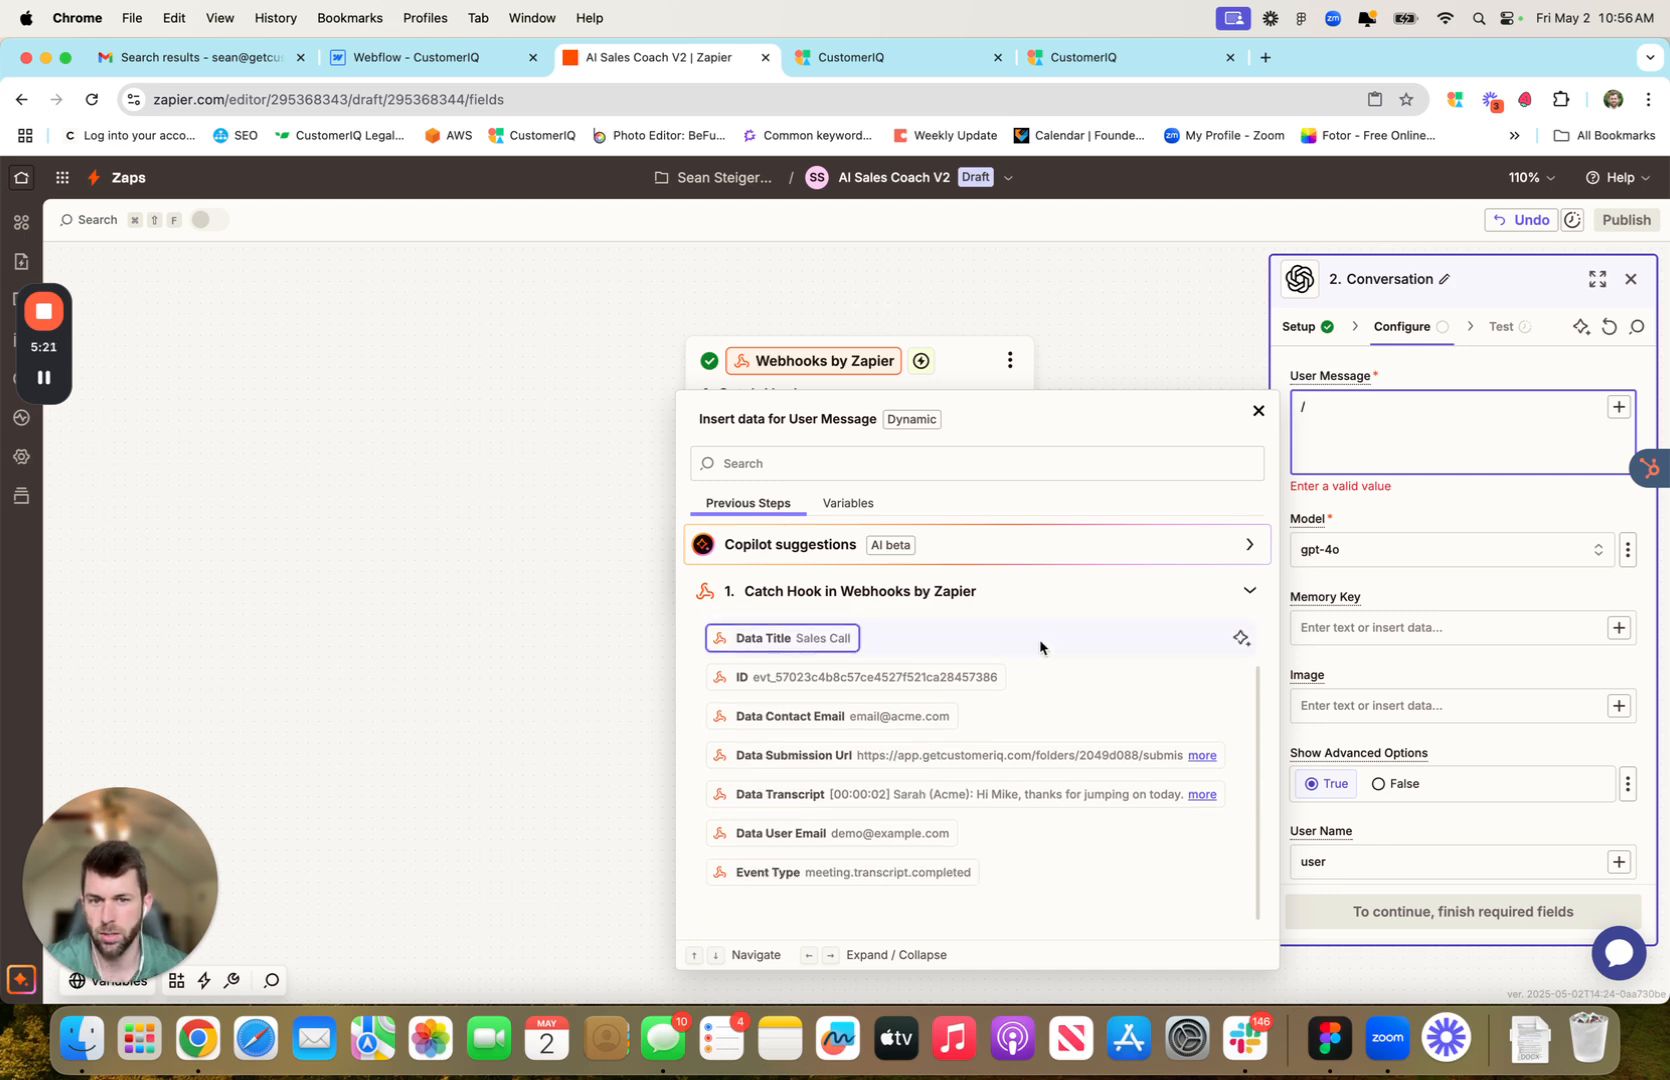
left_click(862, 796)
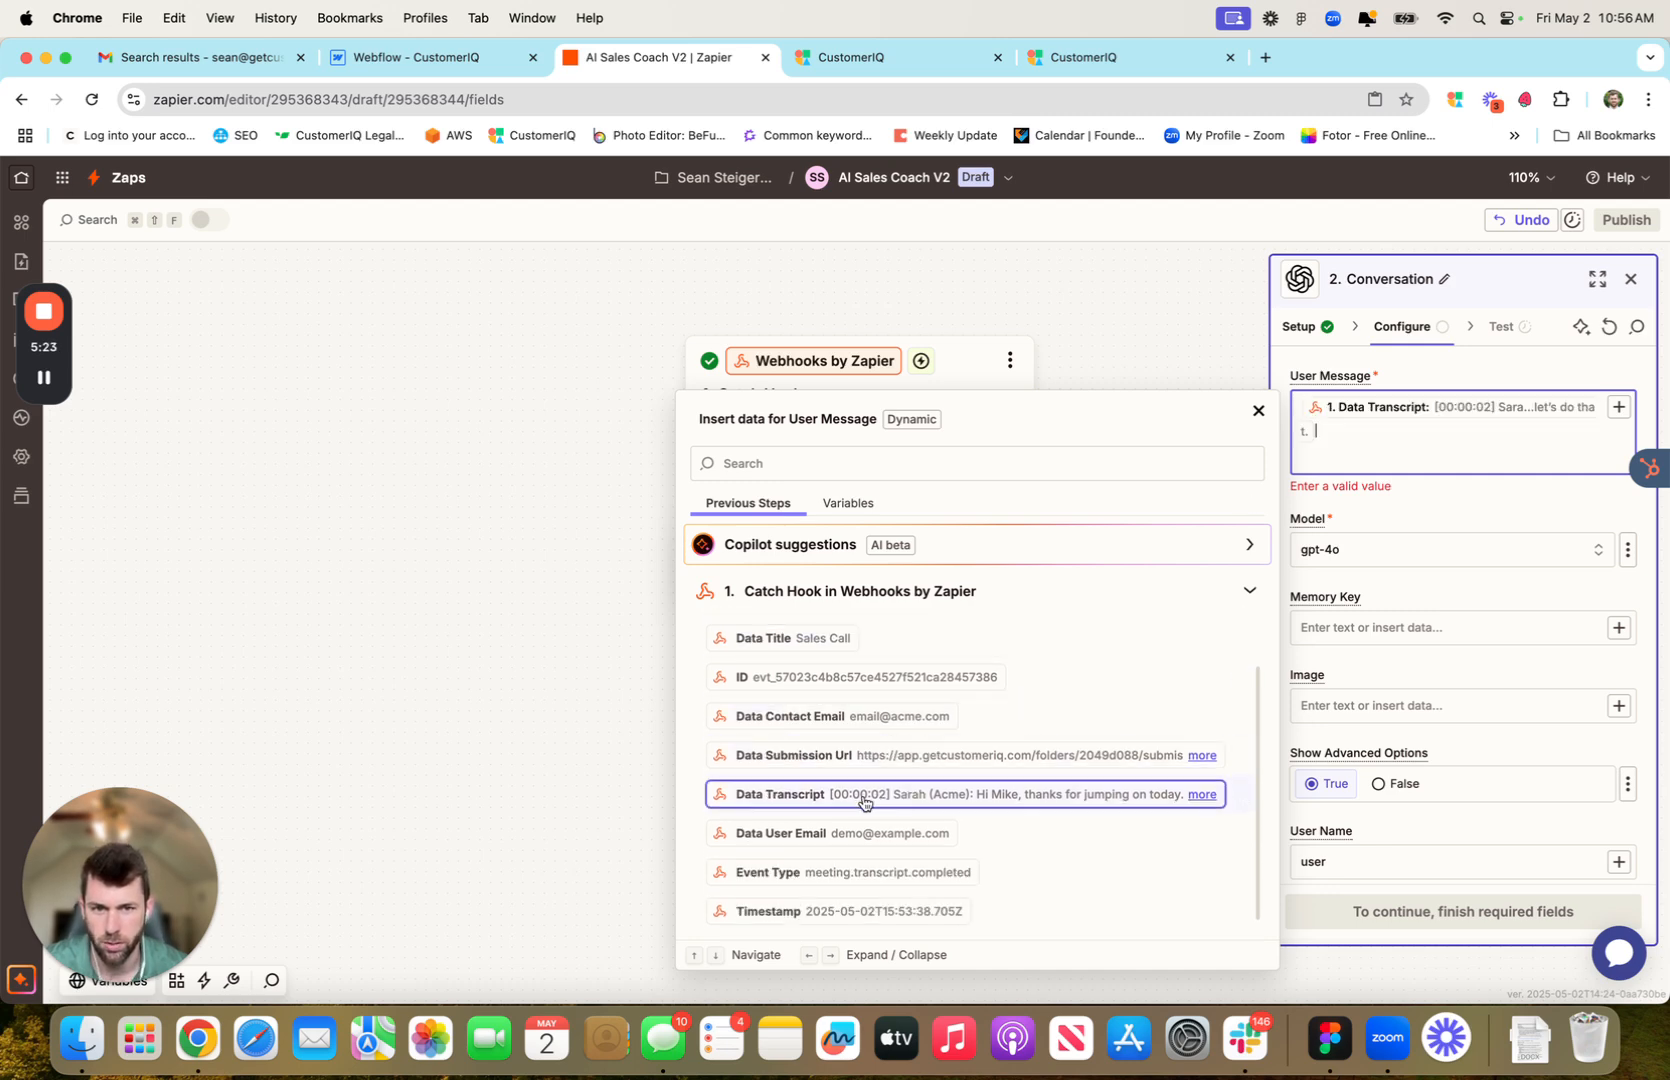
left_click(1503, 503)
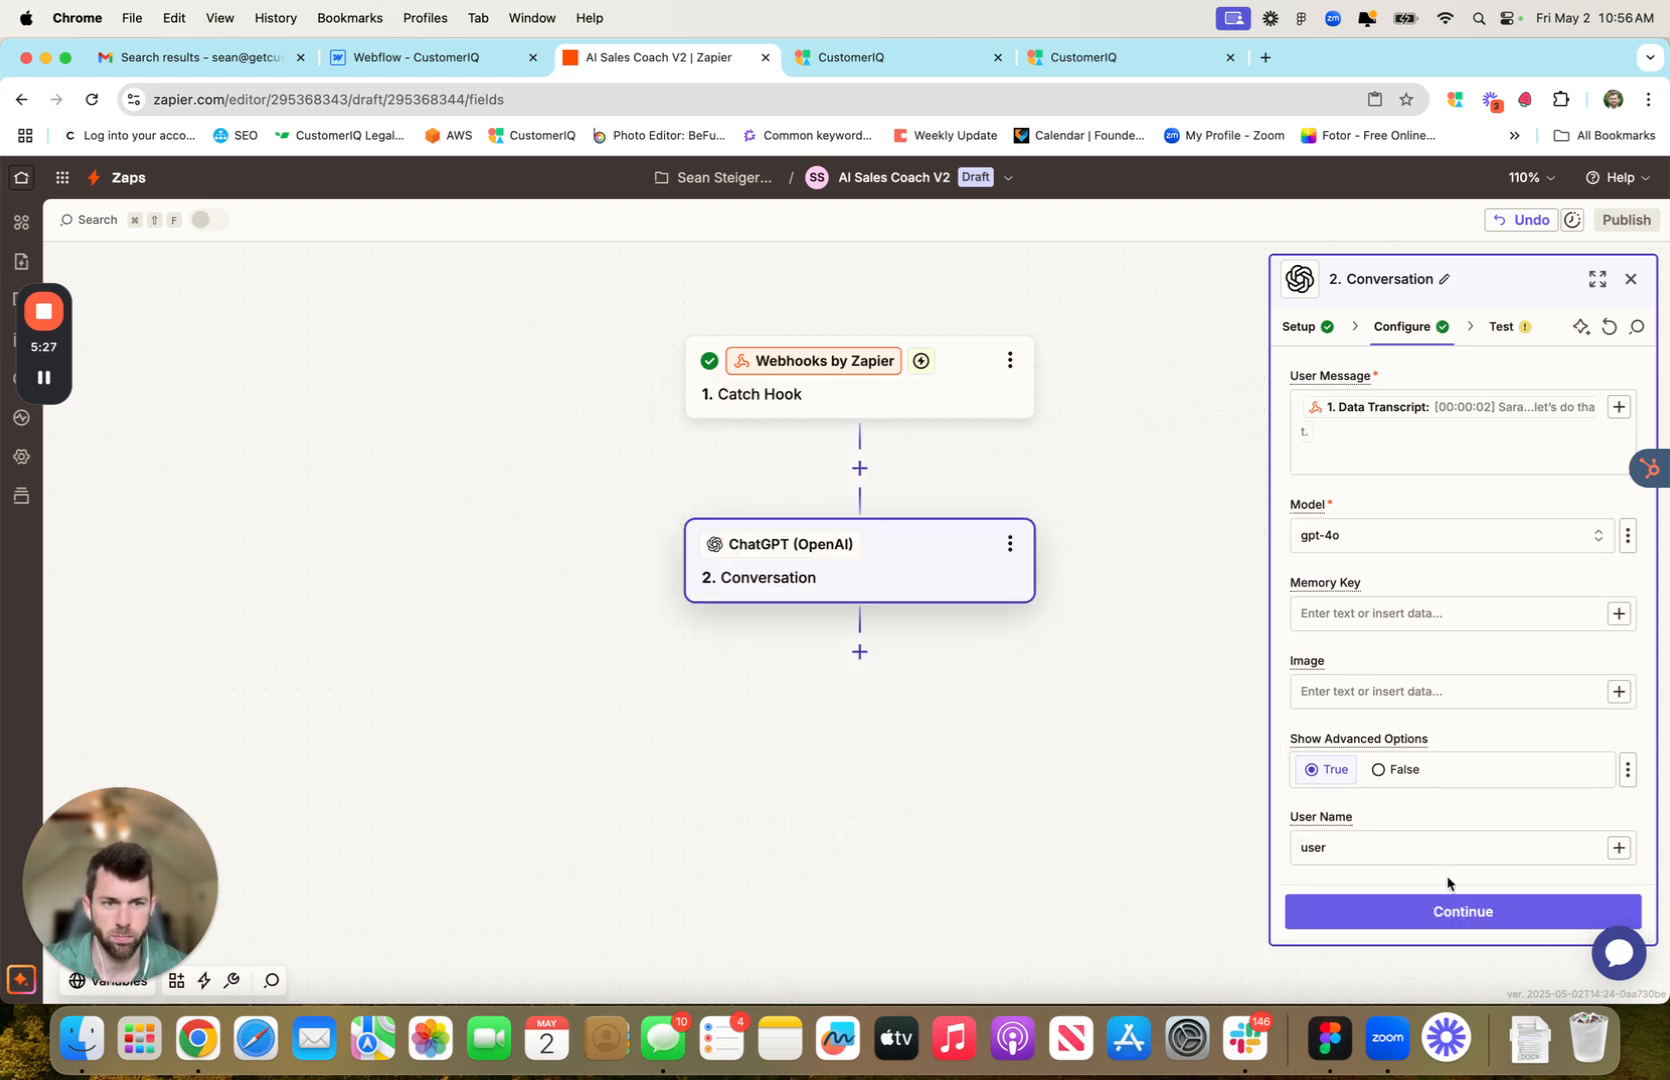
scroll(1458, 605, "down", 10)
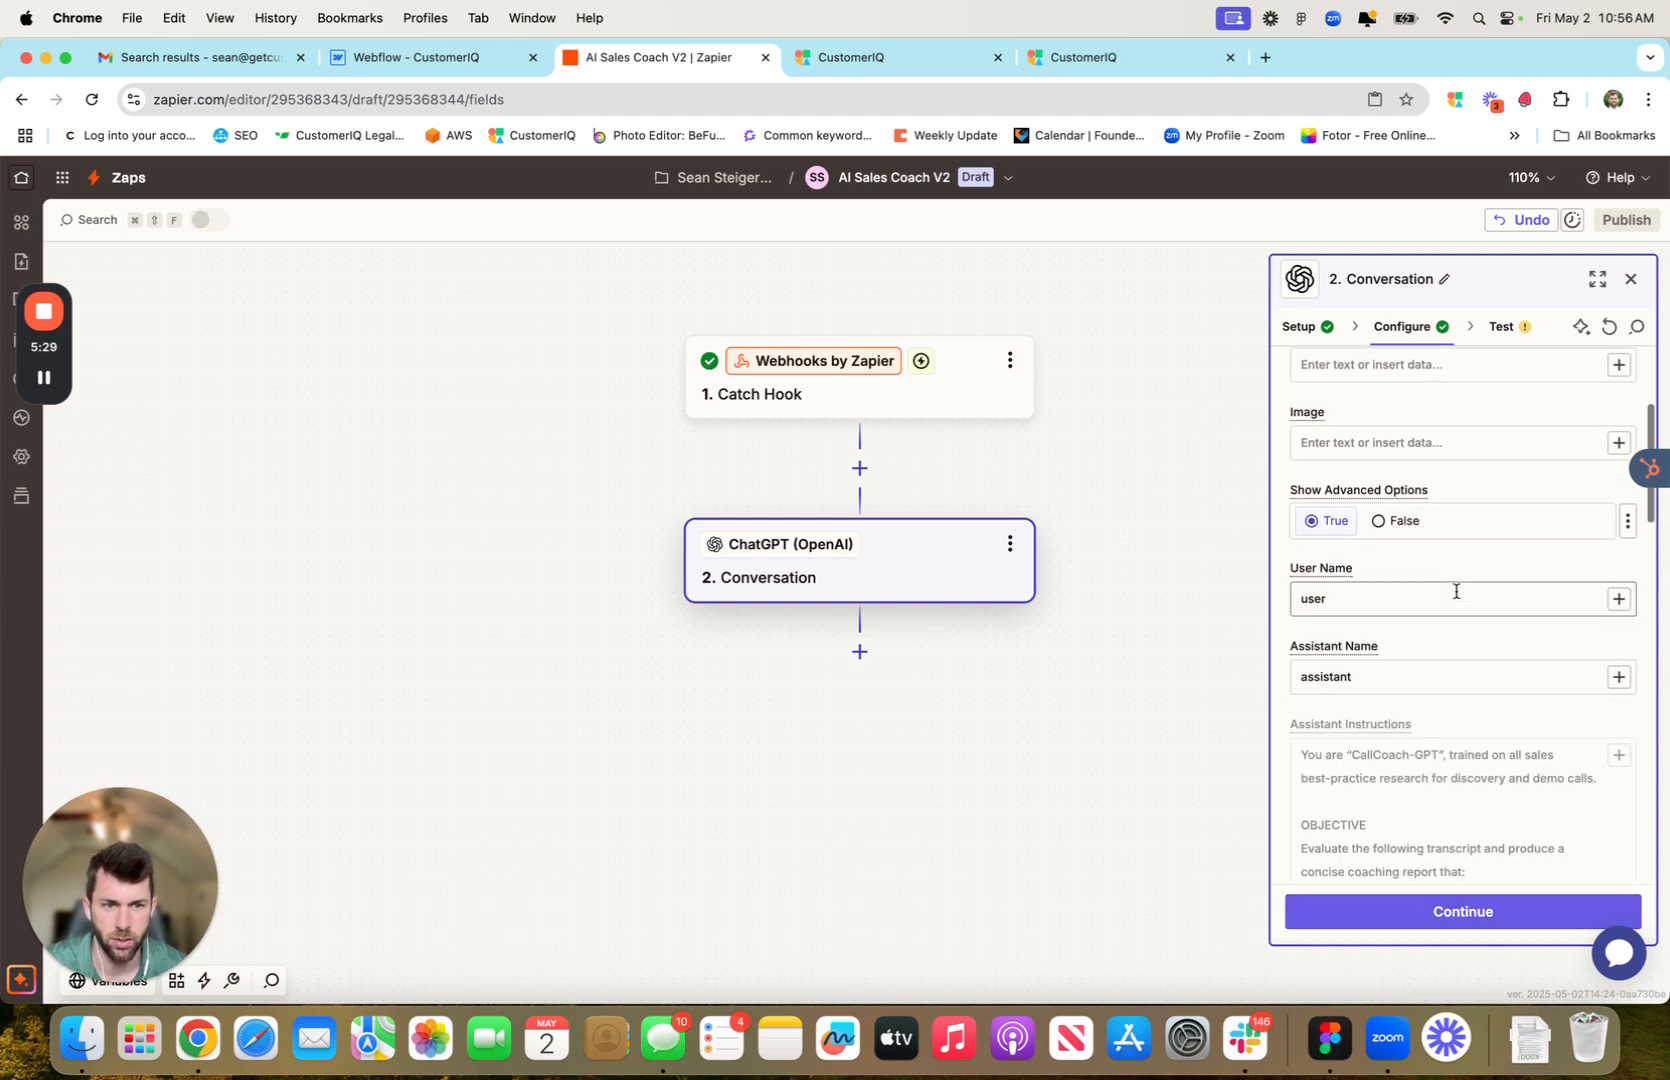
scroll(1452, 595, "down", 10)
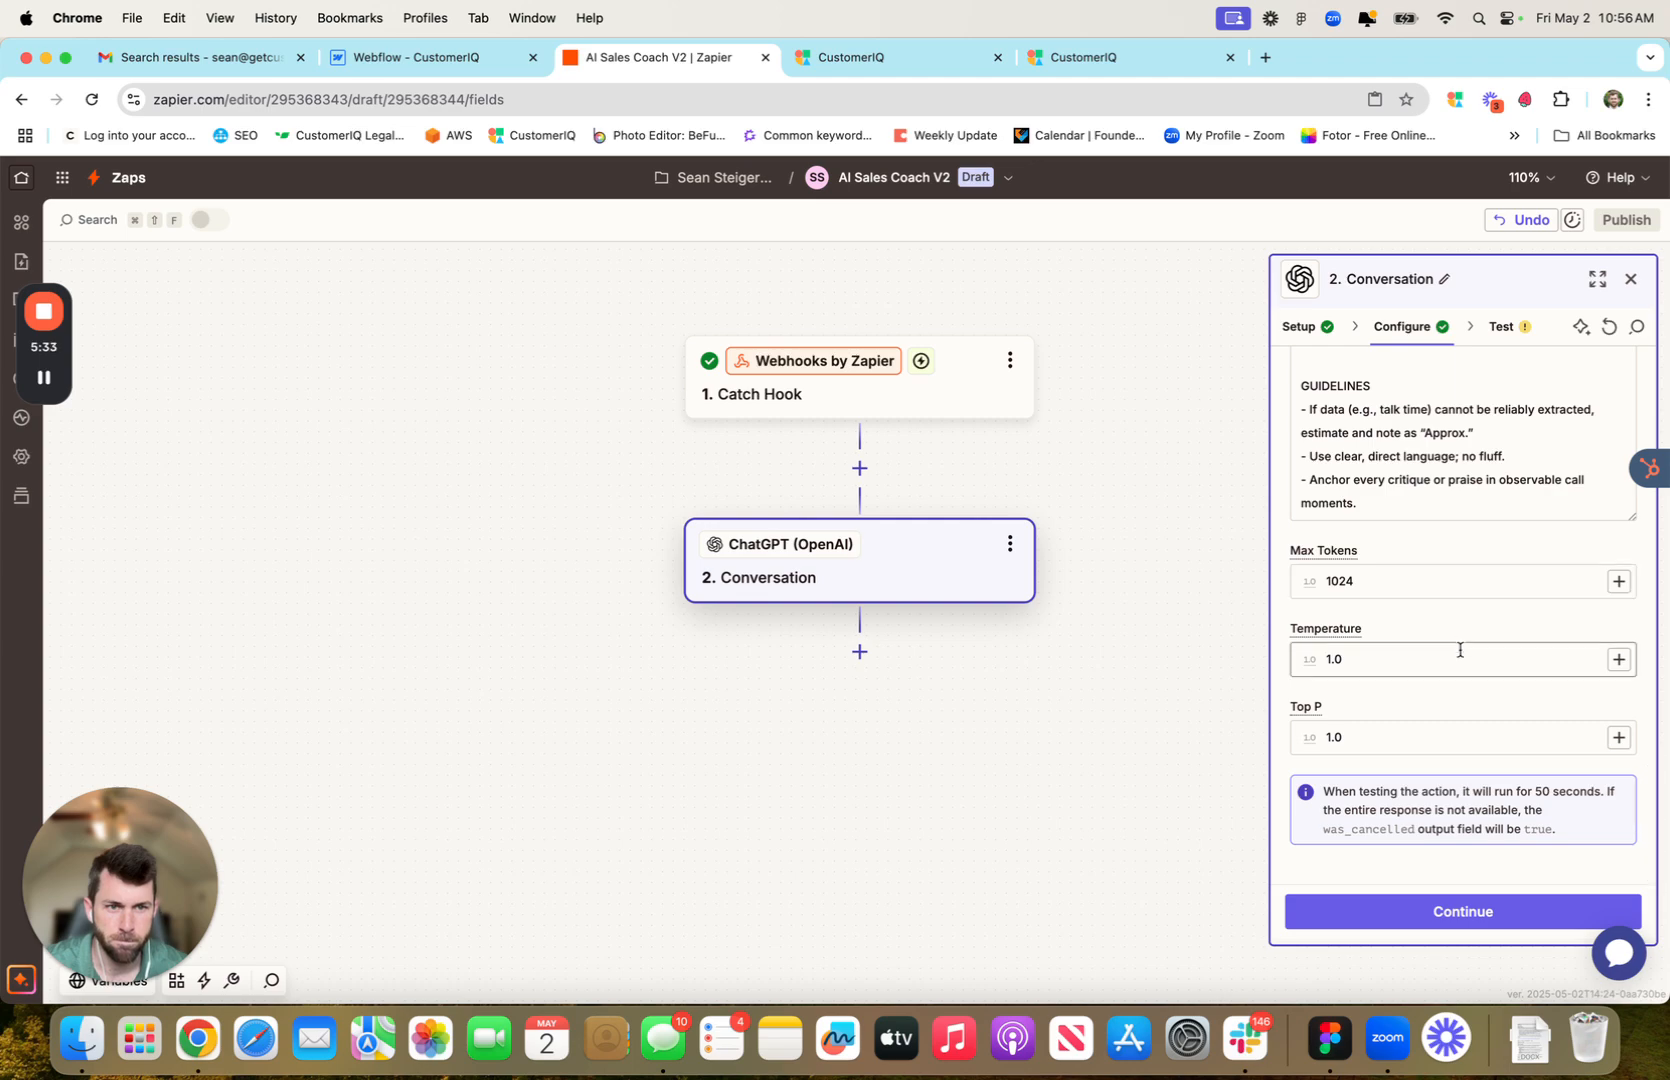
Test the ChatGPT Conversation step and review the generated response
left_click(1495, 912)
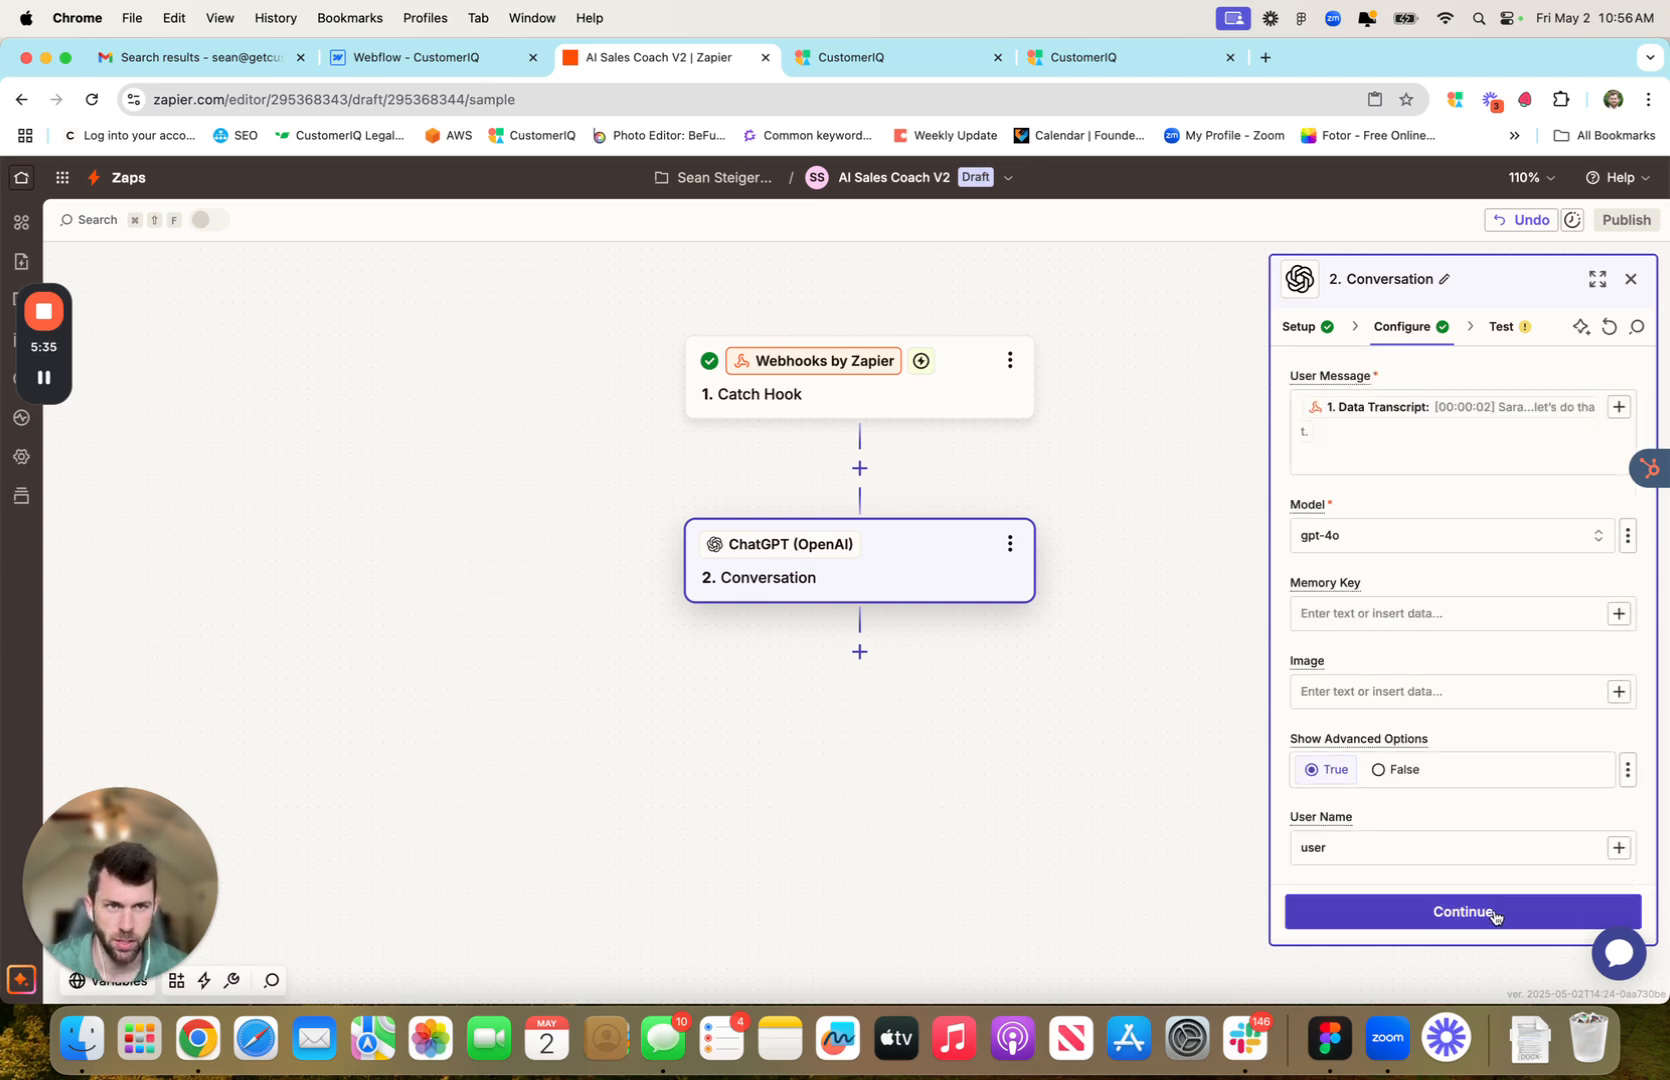
left_click(1531, 920)
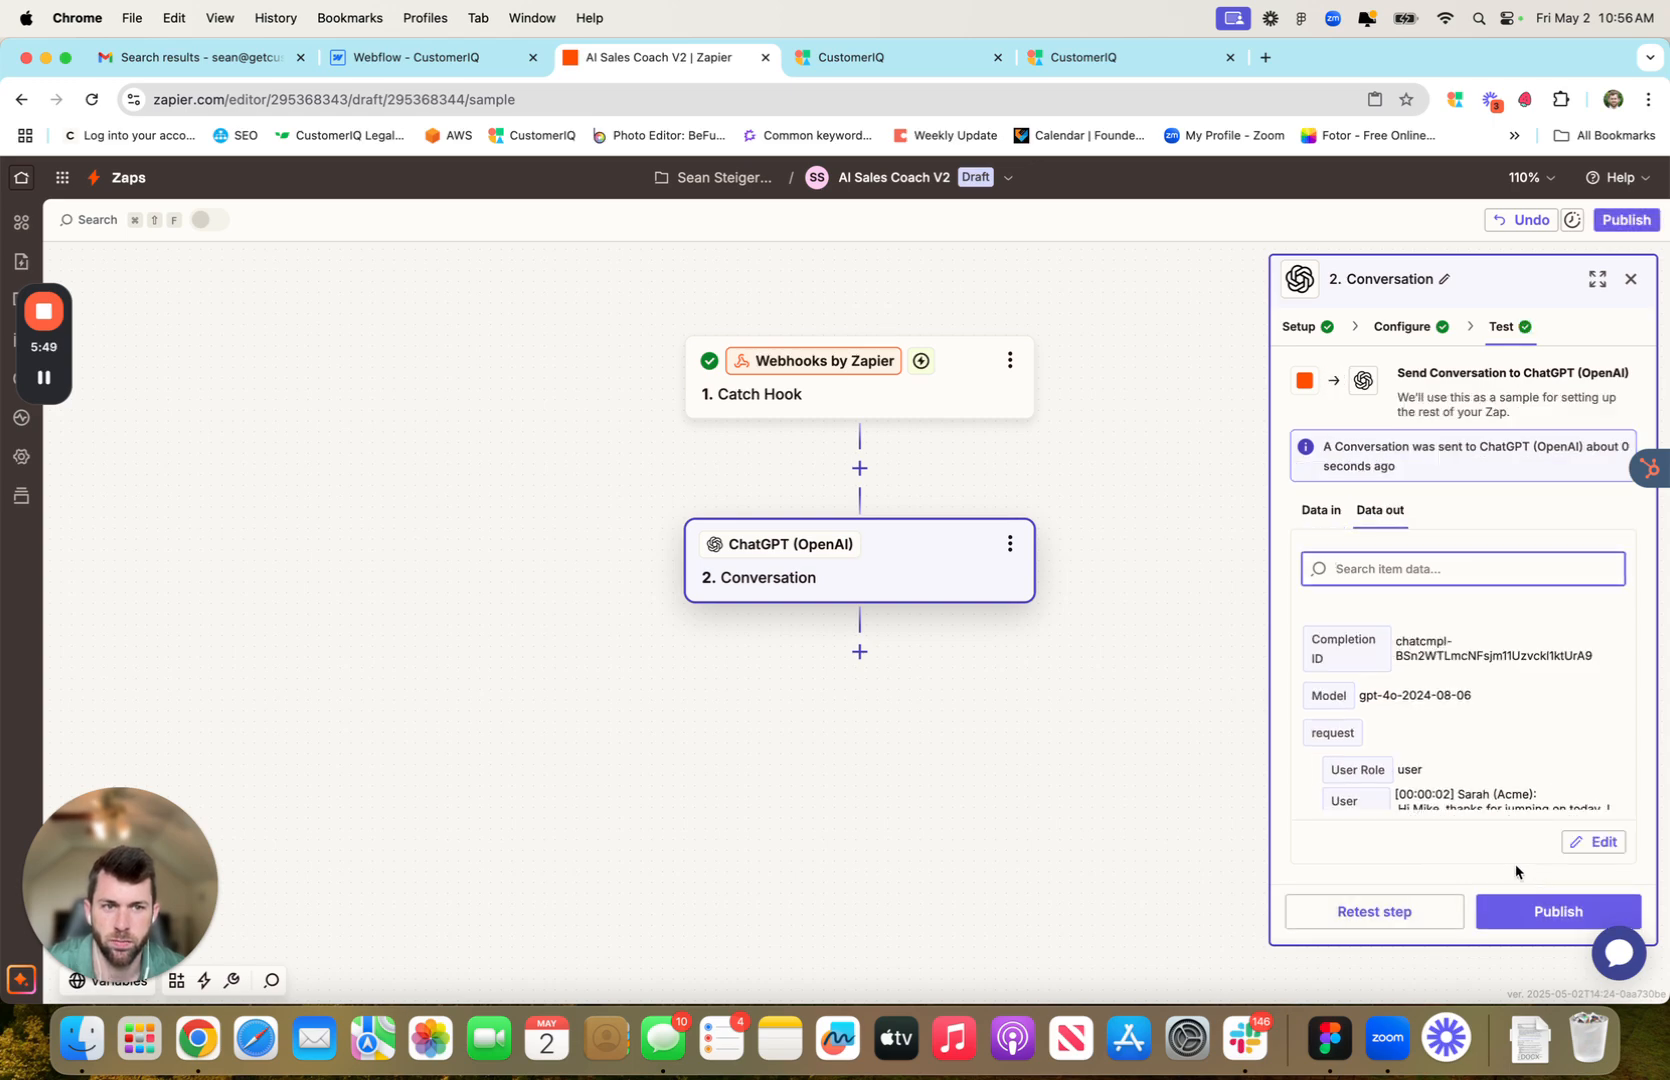
scroll(1478, 728, "down", 2)
scroll(1476, 720, "down", 15)
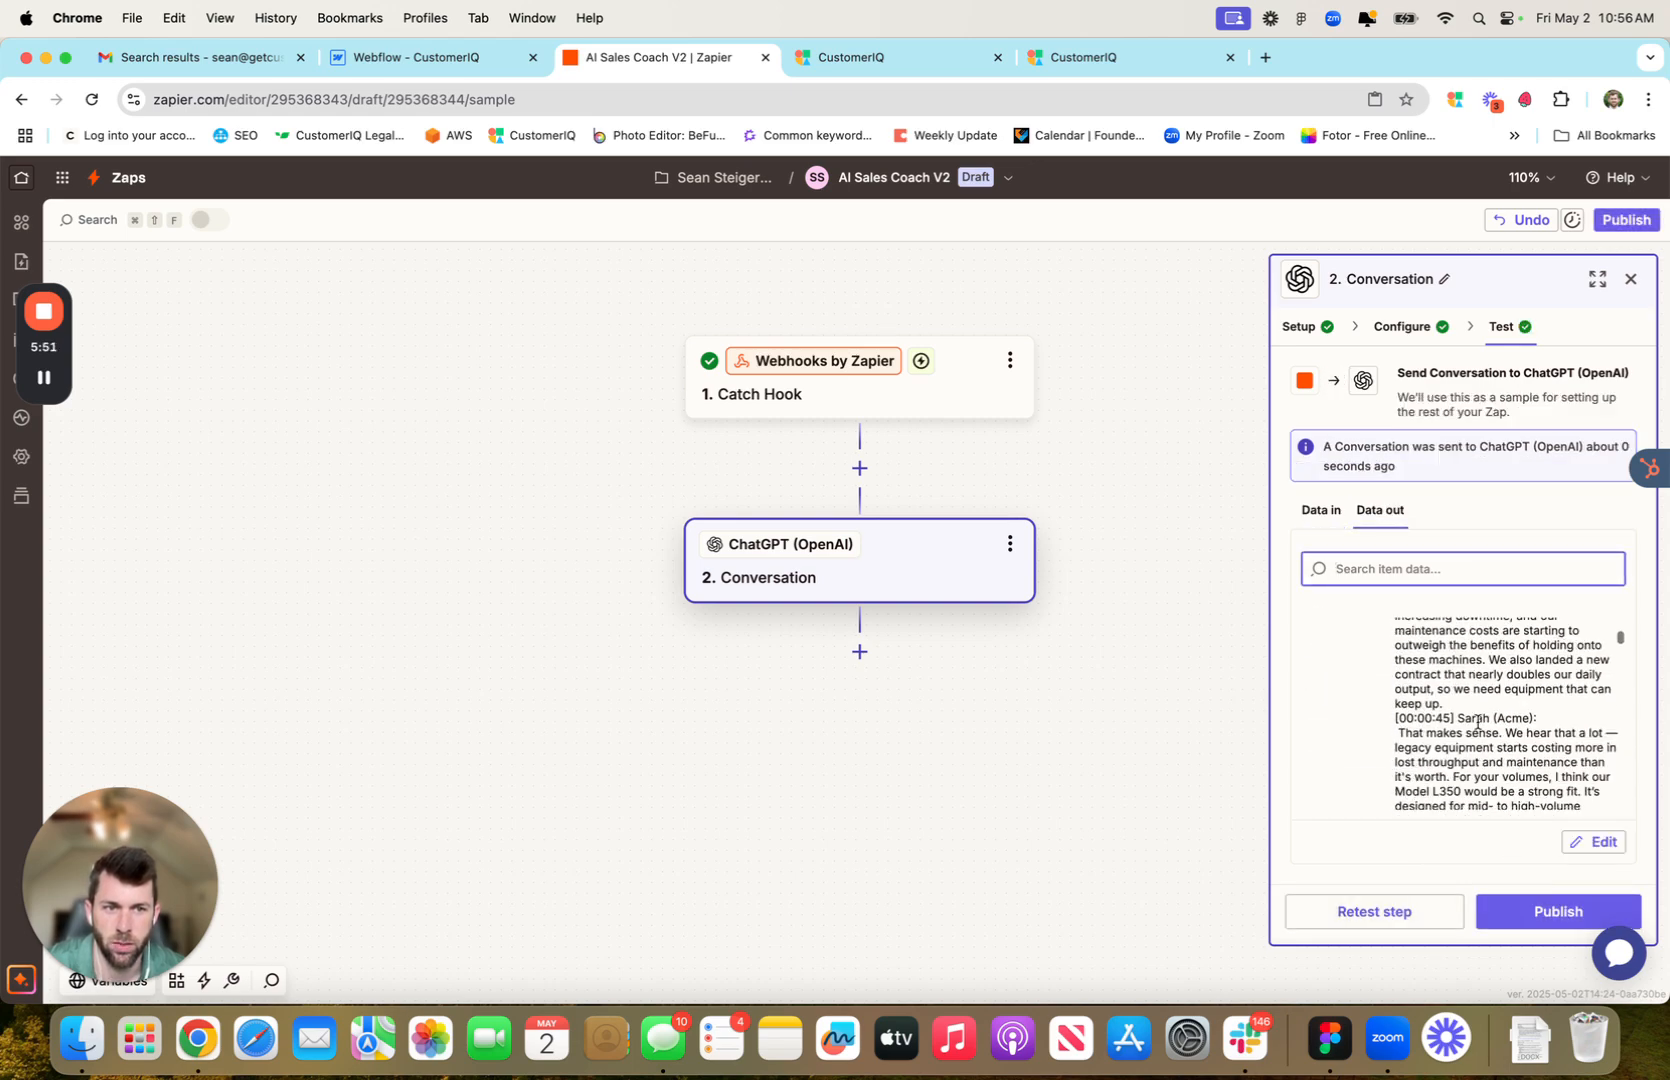
scroll(1494, 730, "up", 2)
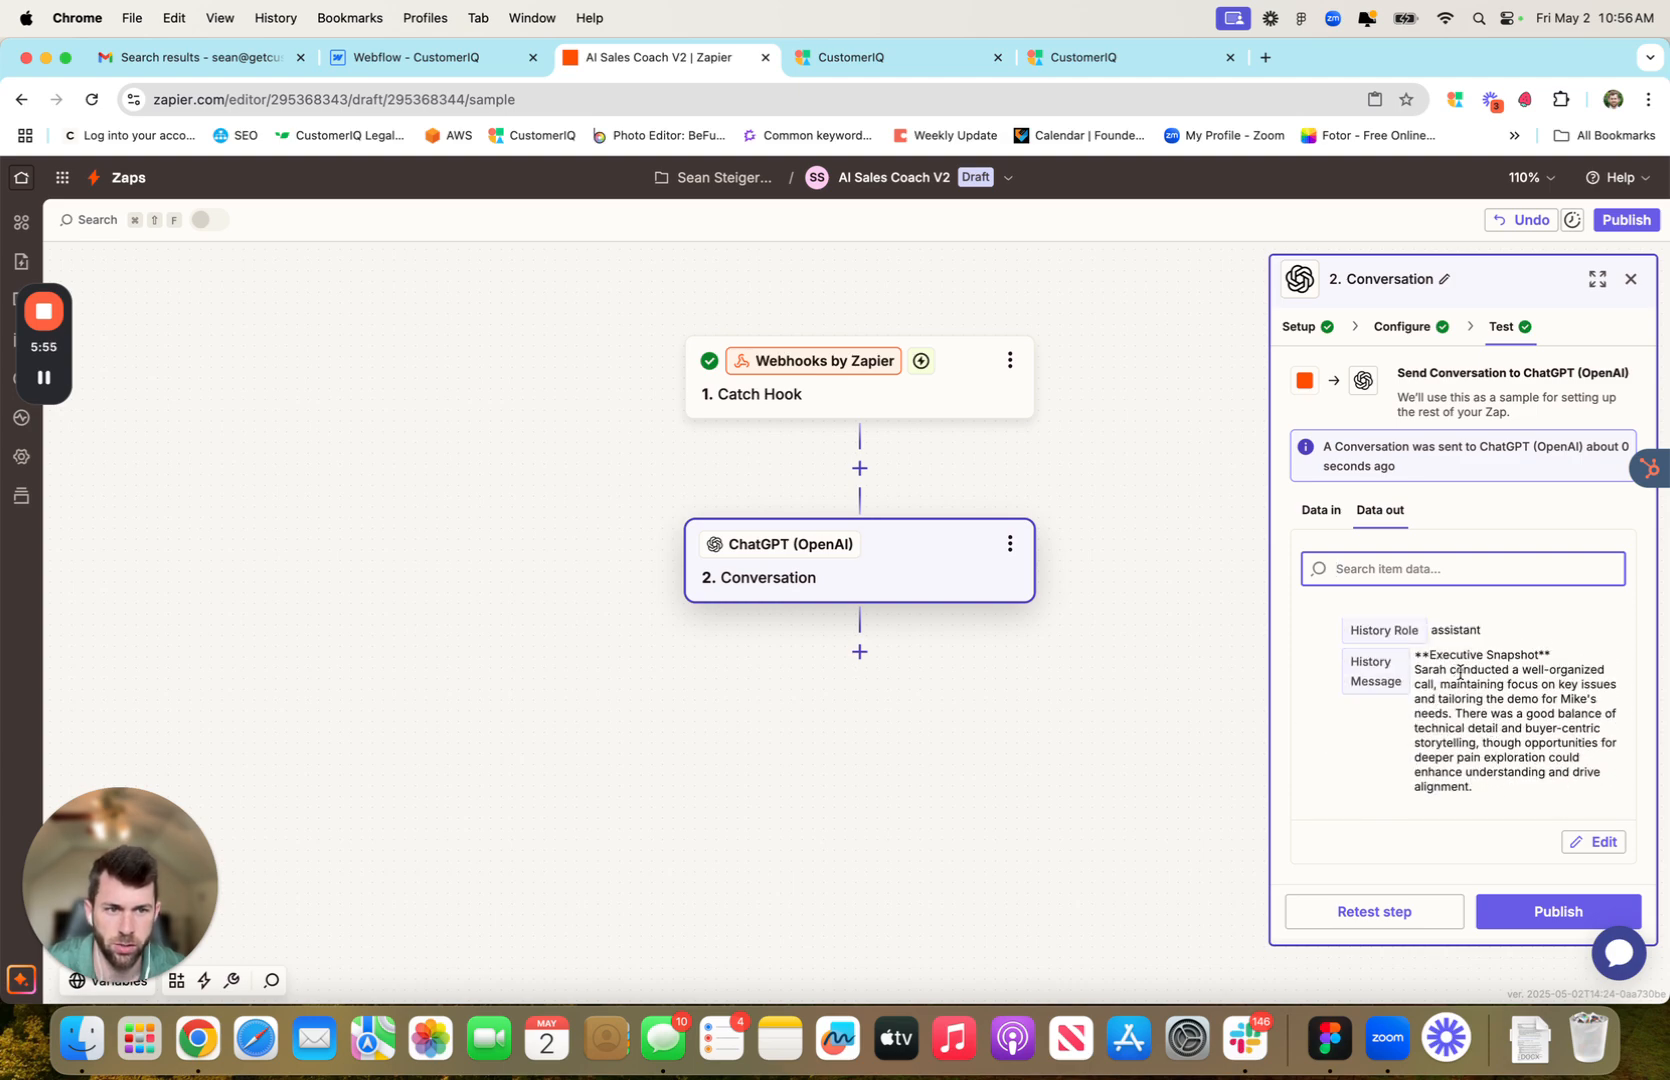
scroll(1465, 700, "down", 3)
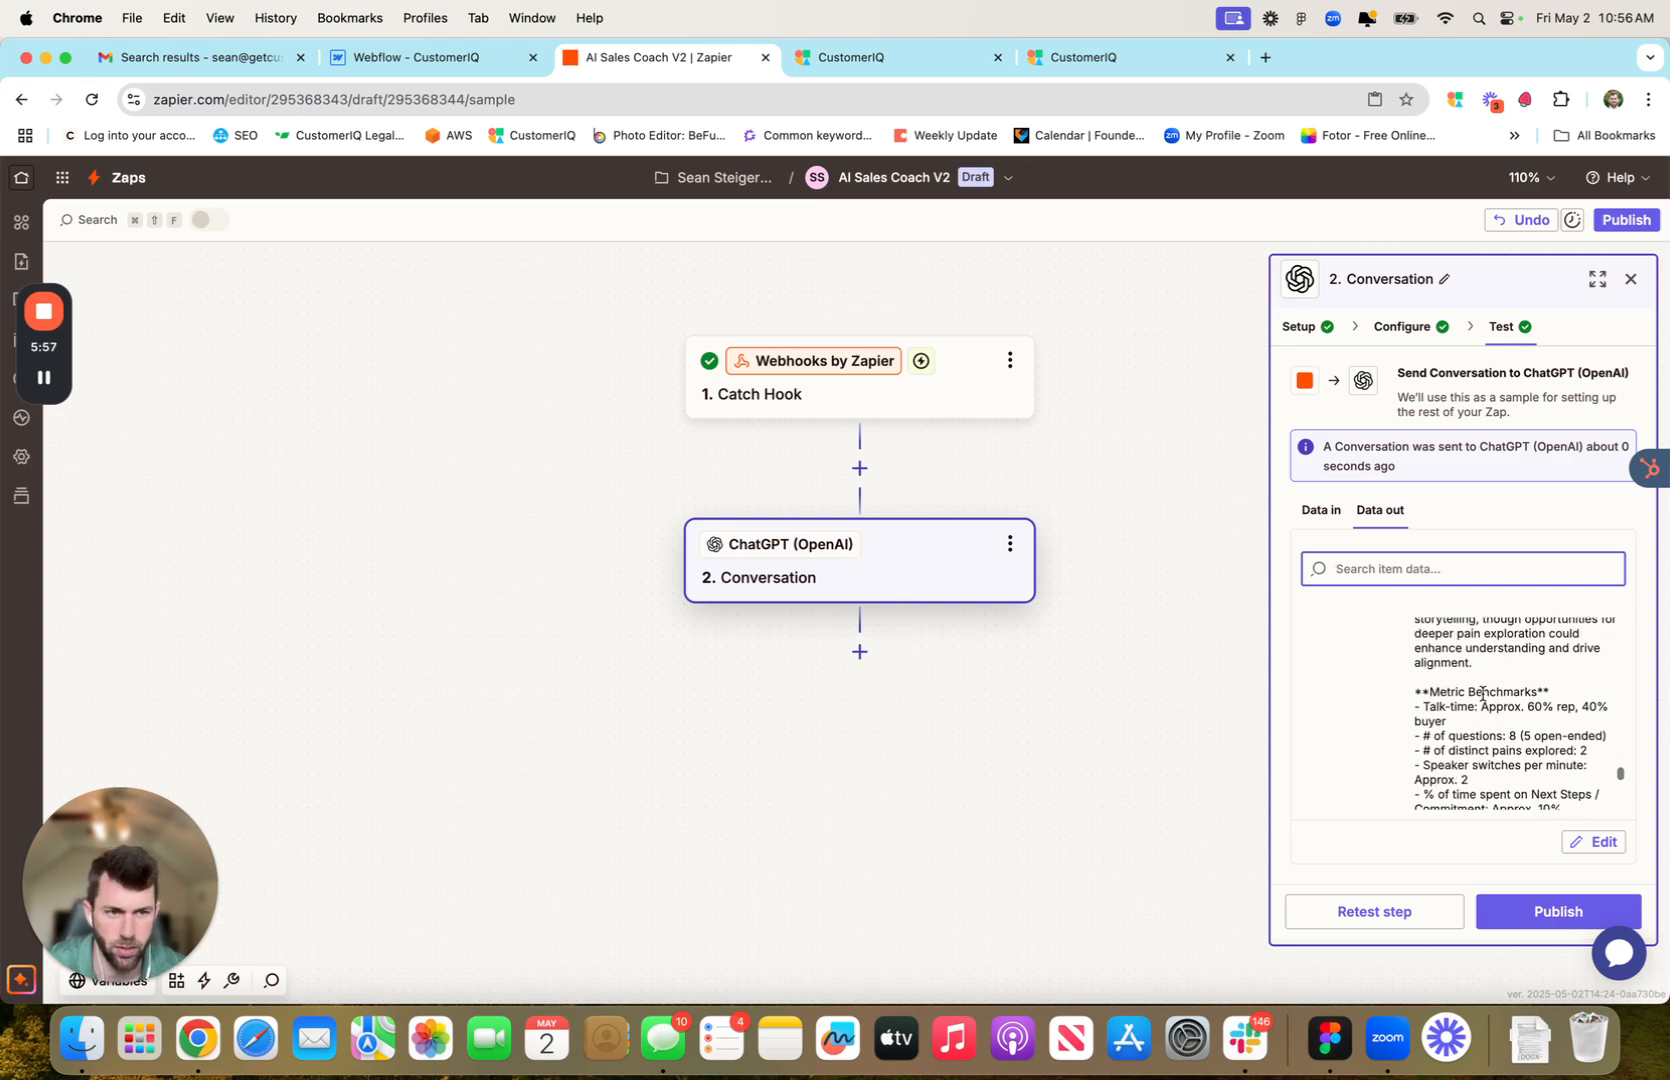
Publish the AI Sales Coach V2 zap as v1 and reopen it as a draft
left_click(1558, 911)
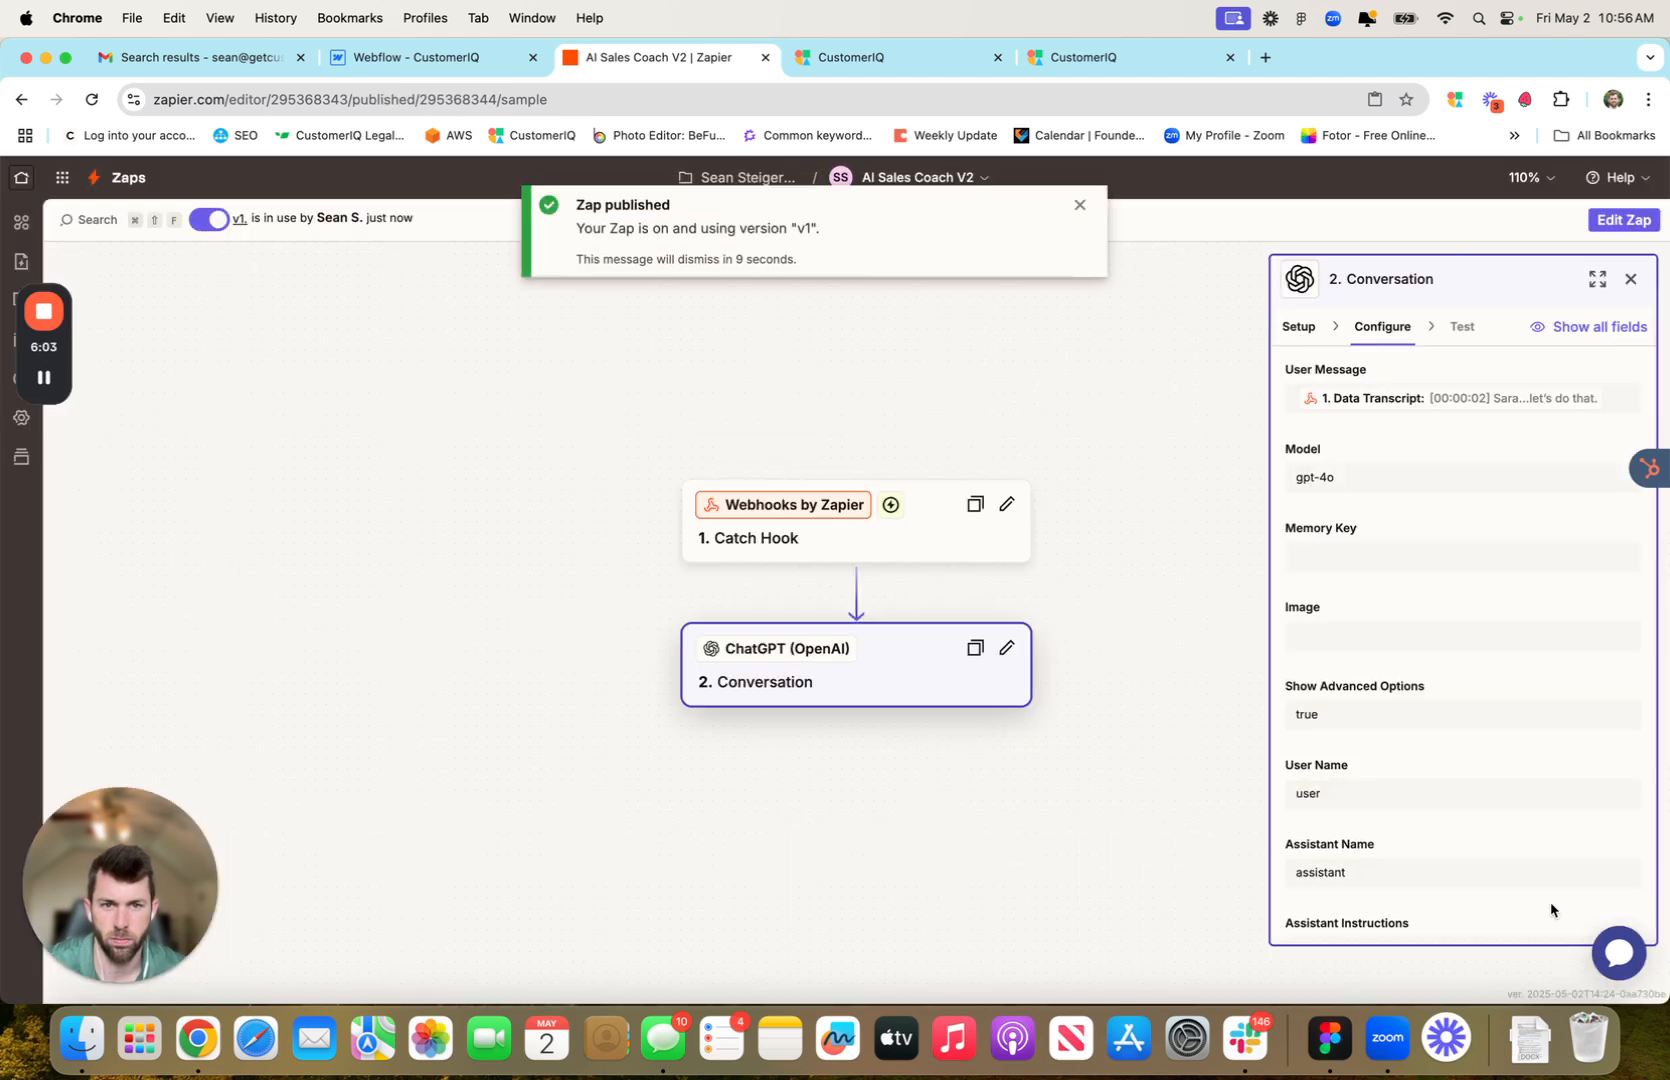
left_click(1623, 219)
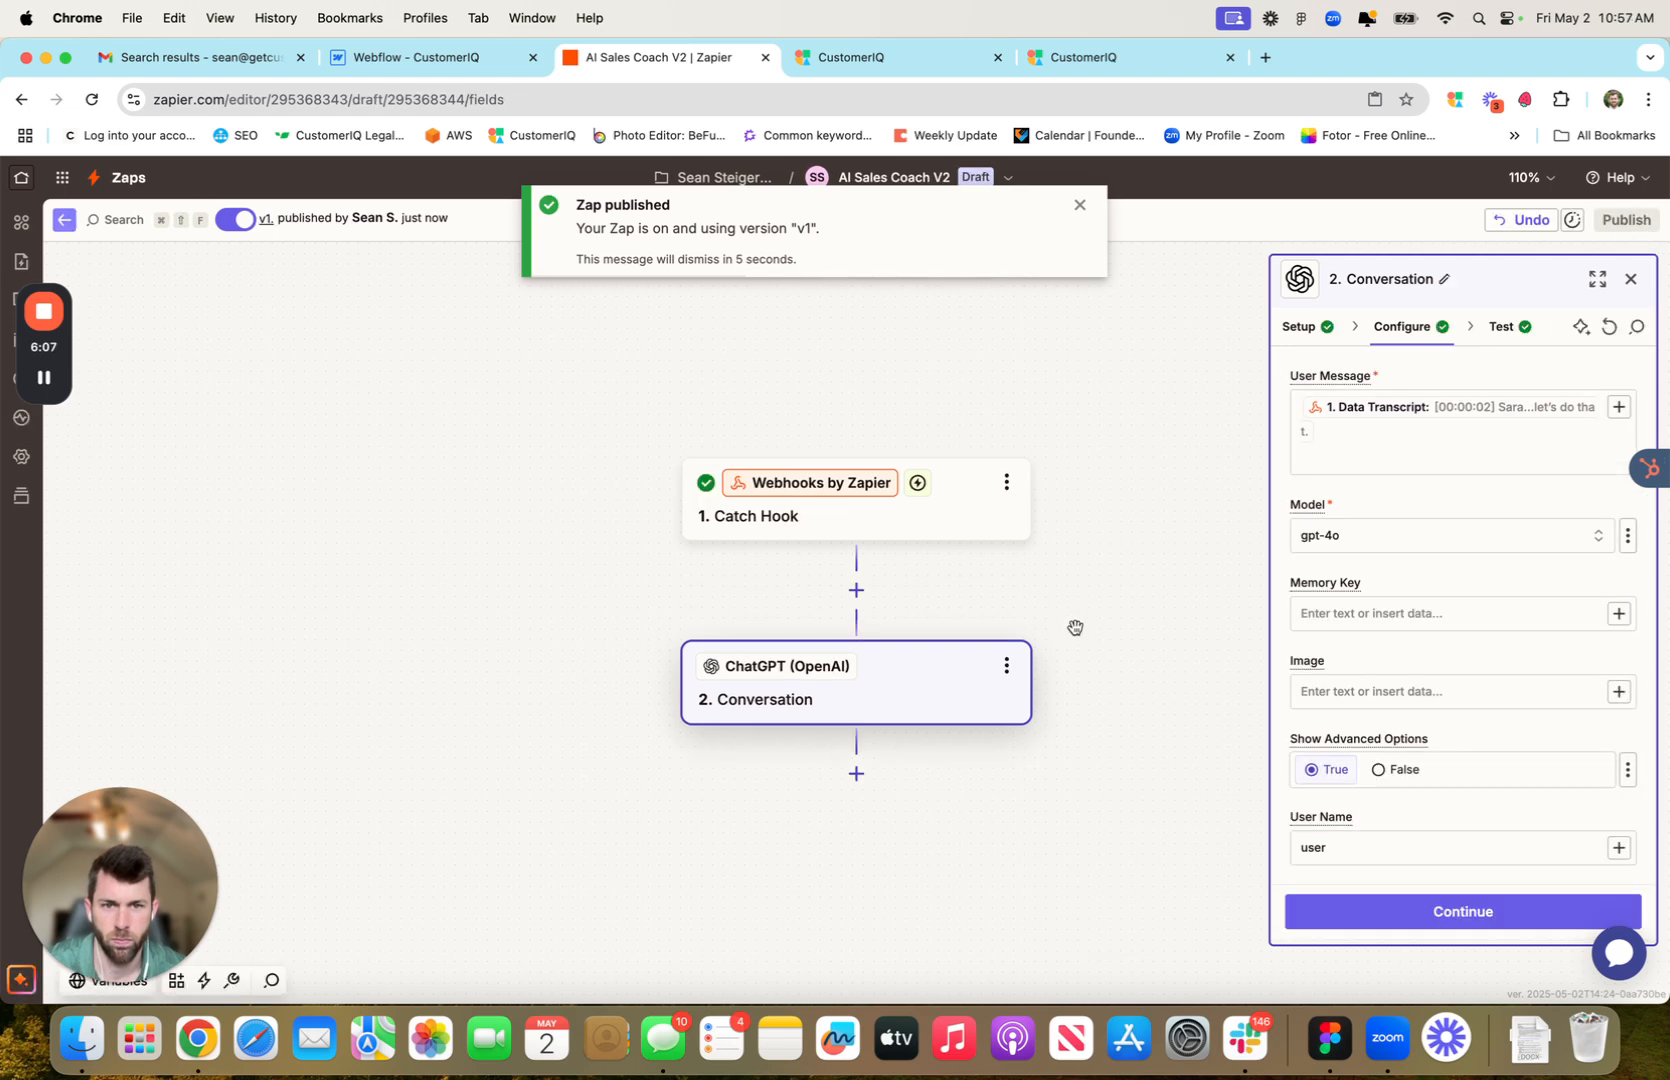
scroll(1099, 652, "down", 1)
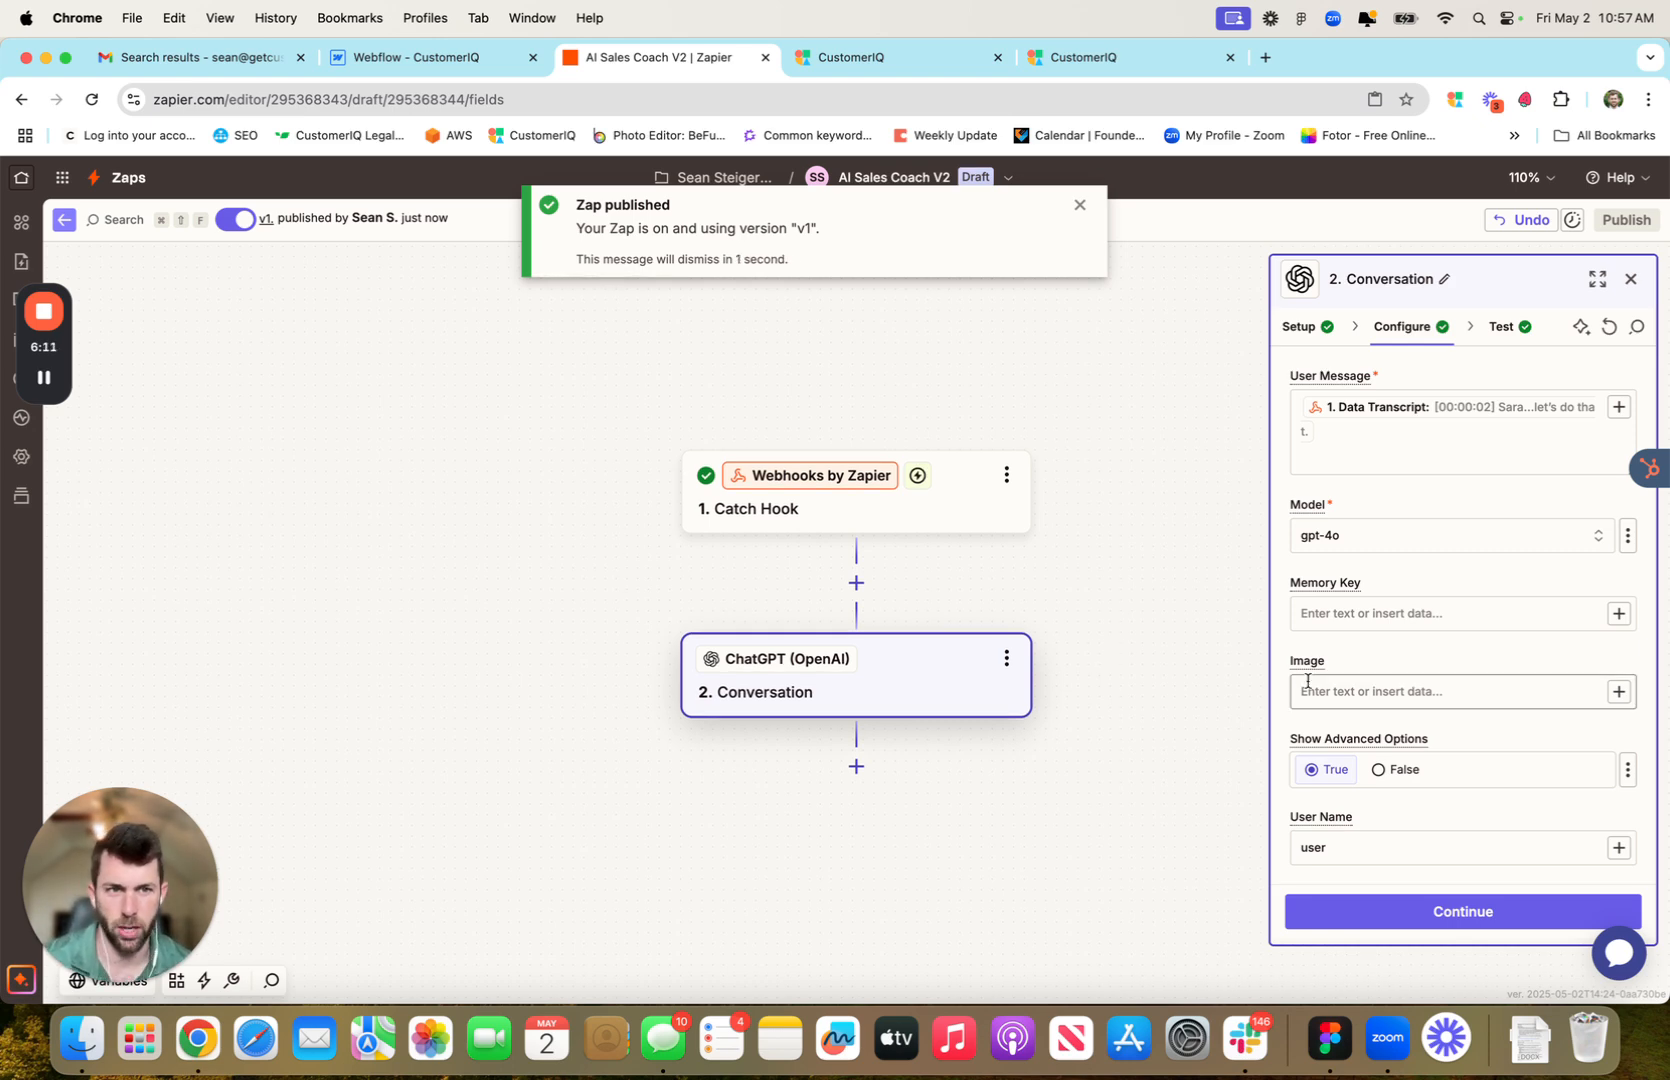
Add a Slack action as a new step after the Conversation step
left_click(857, 767)
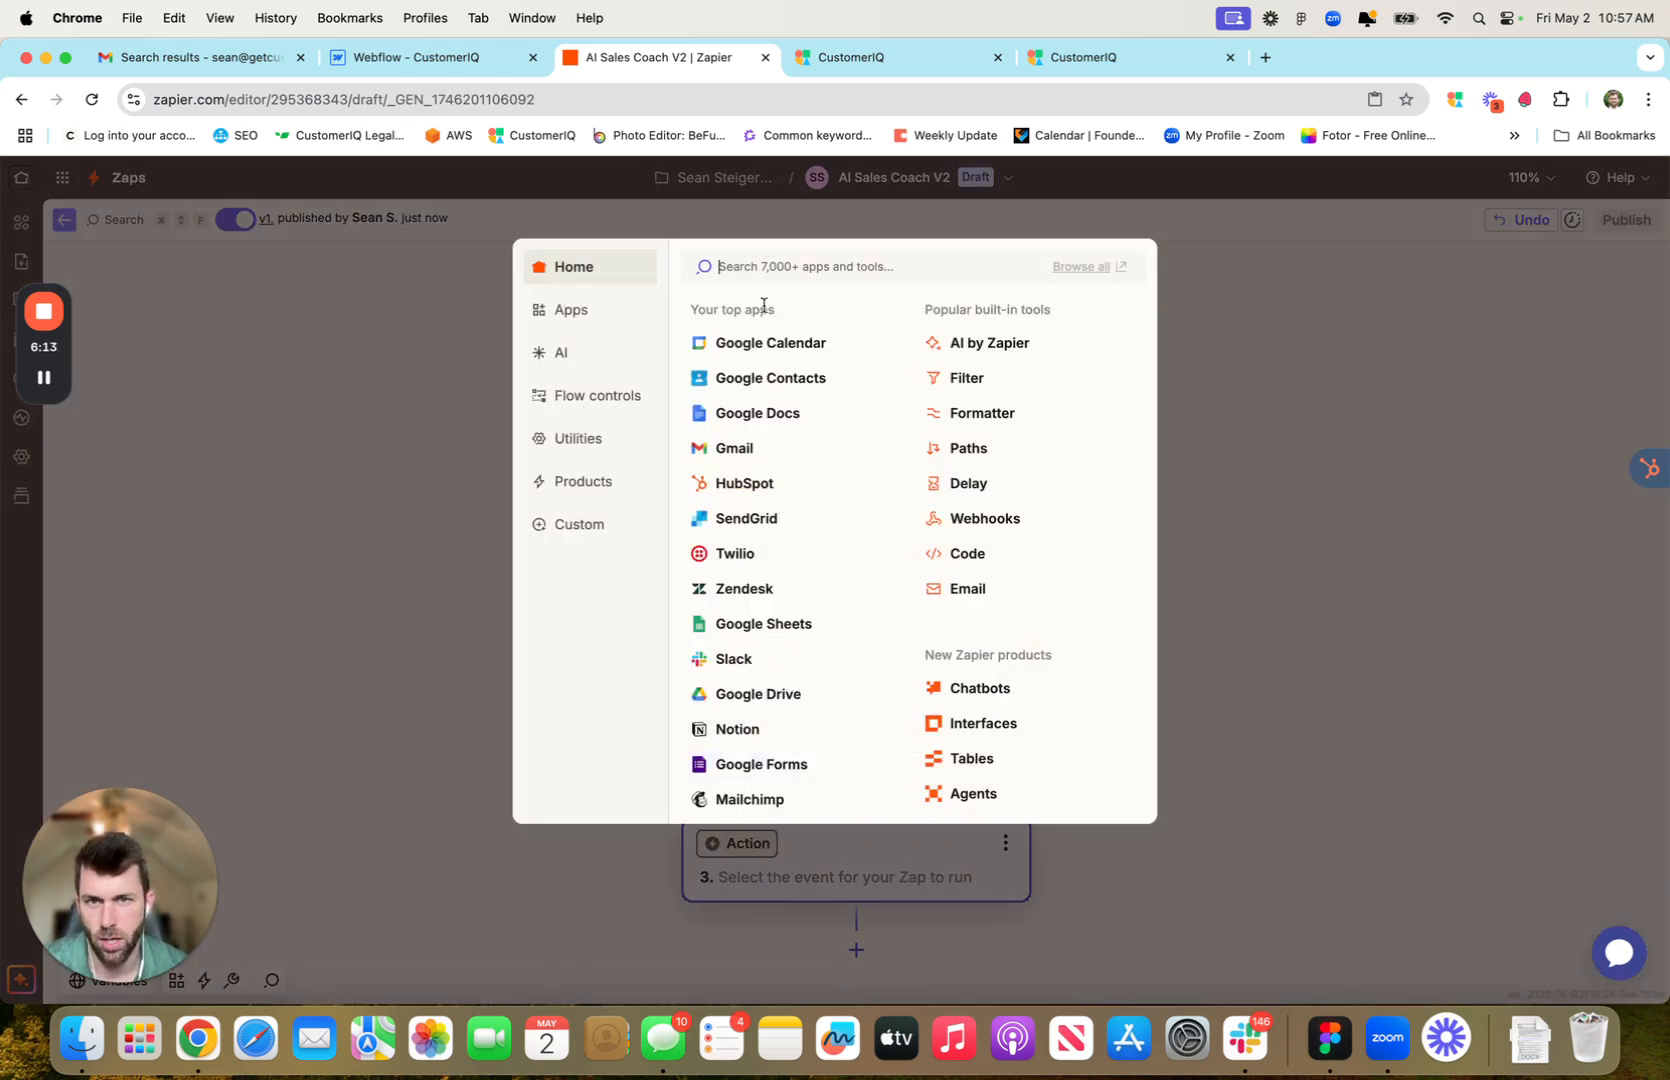
type("Slack")
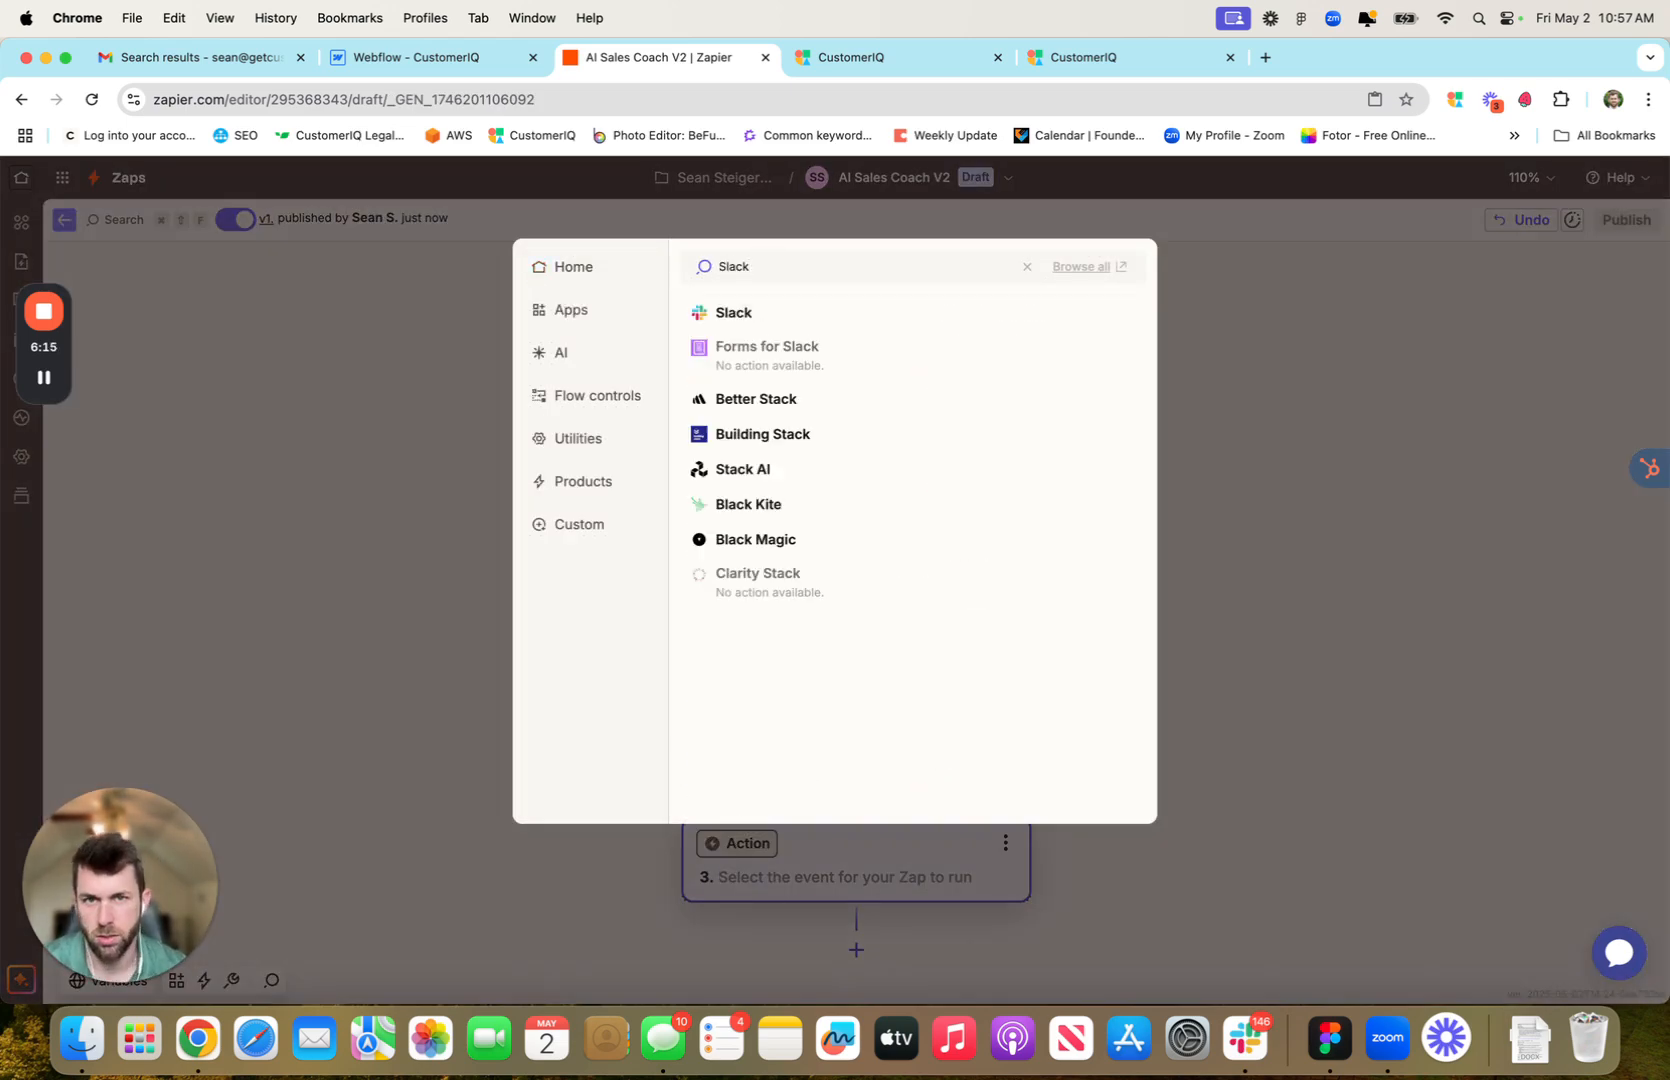
left_click_drag(765, 267, 706, 277)
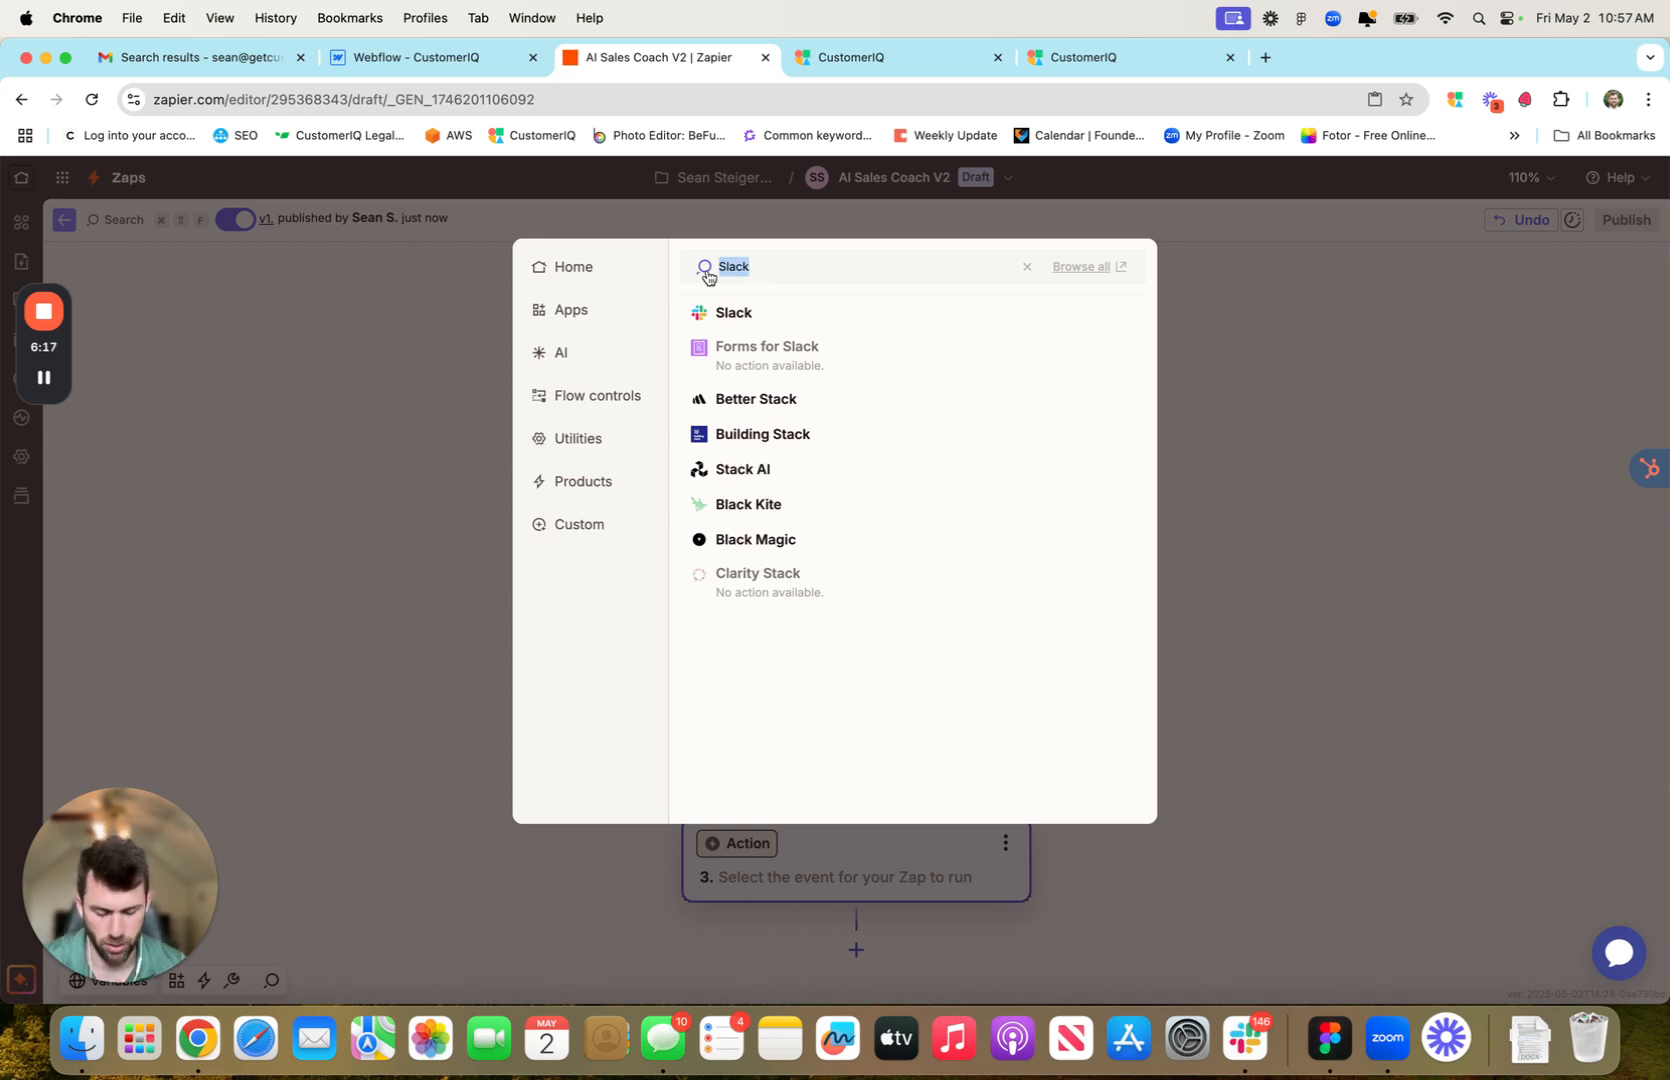
key("BackSpace")
type("Slack")
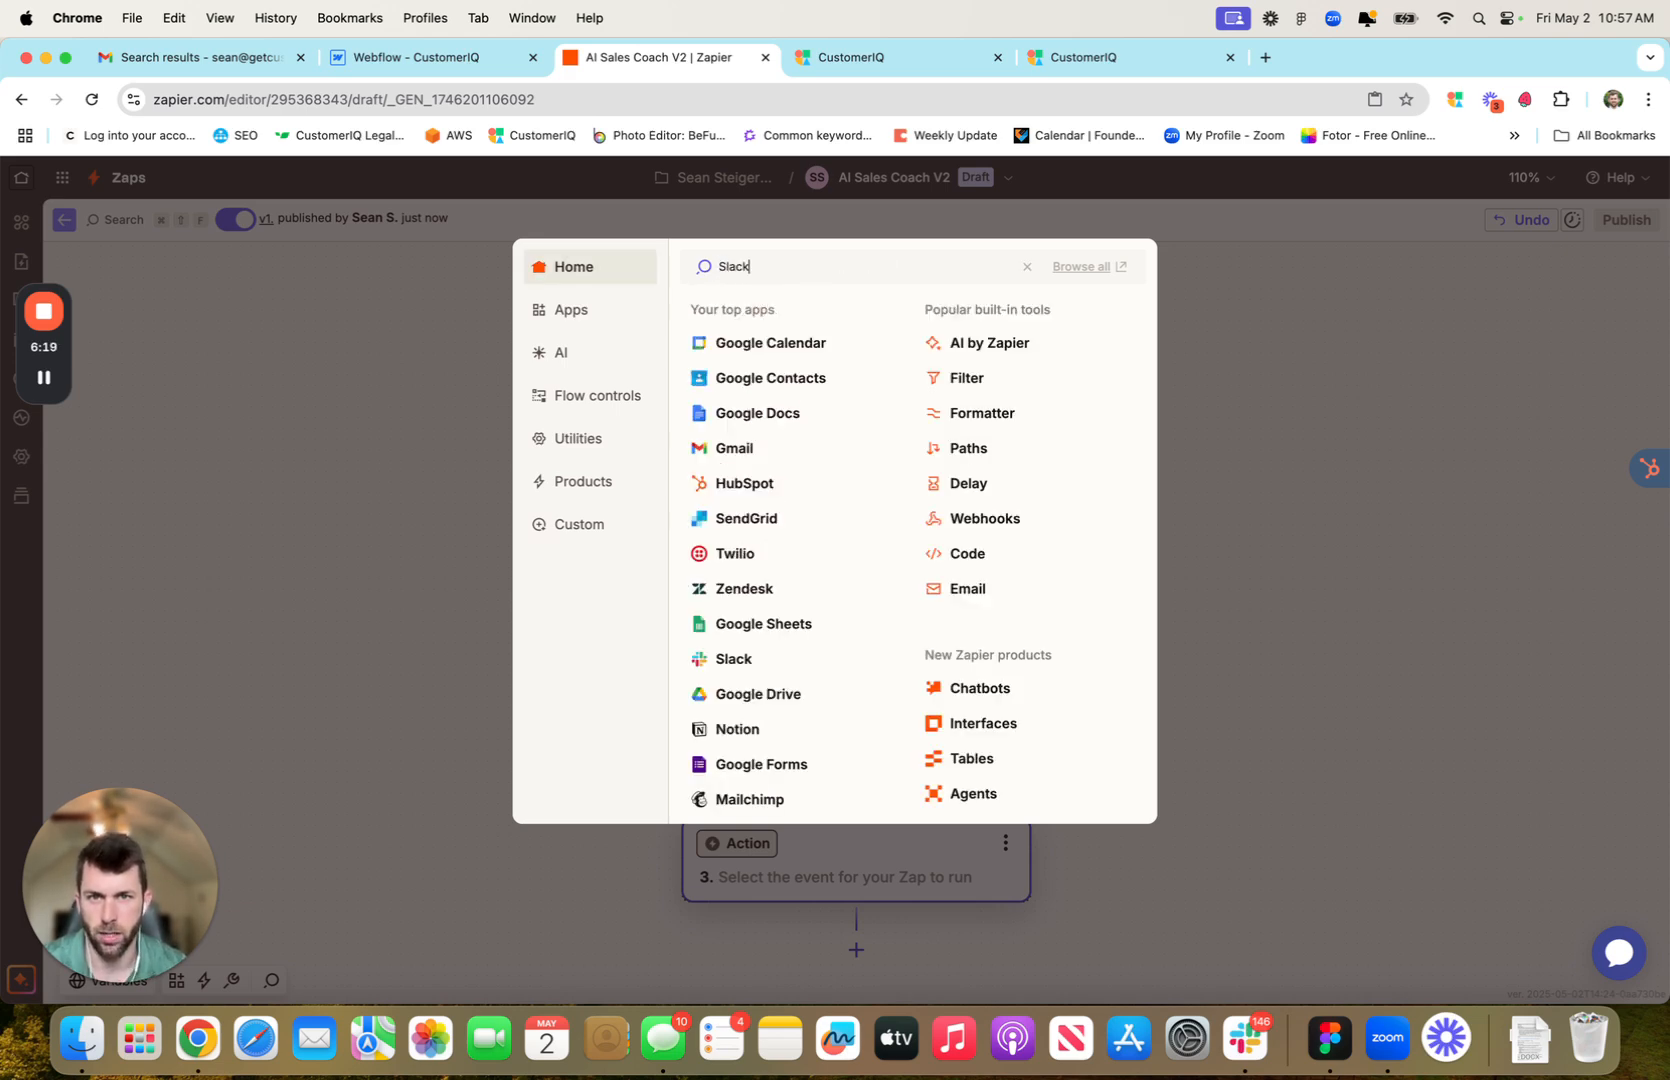
left_click(740, 318)
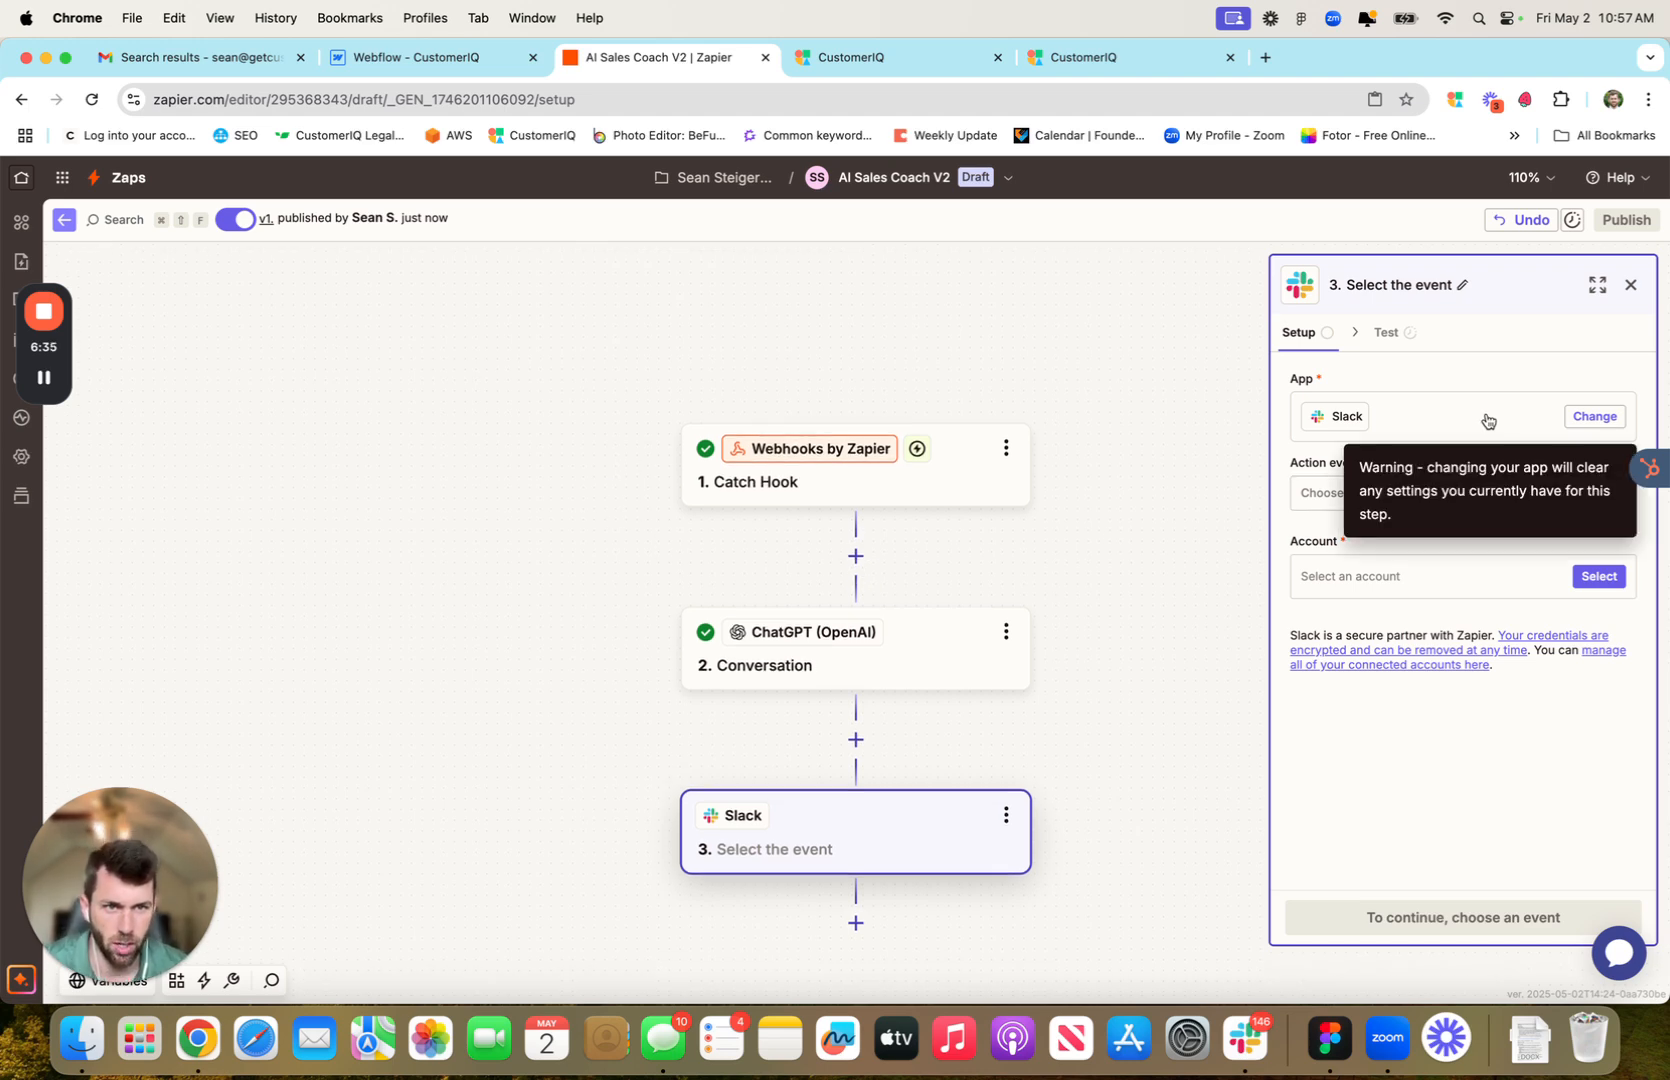
Set the Slack action event to Send Channel Message and connect the team Slack account
left_click(1372, 497)
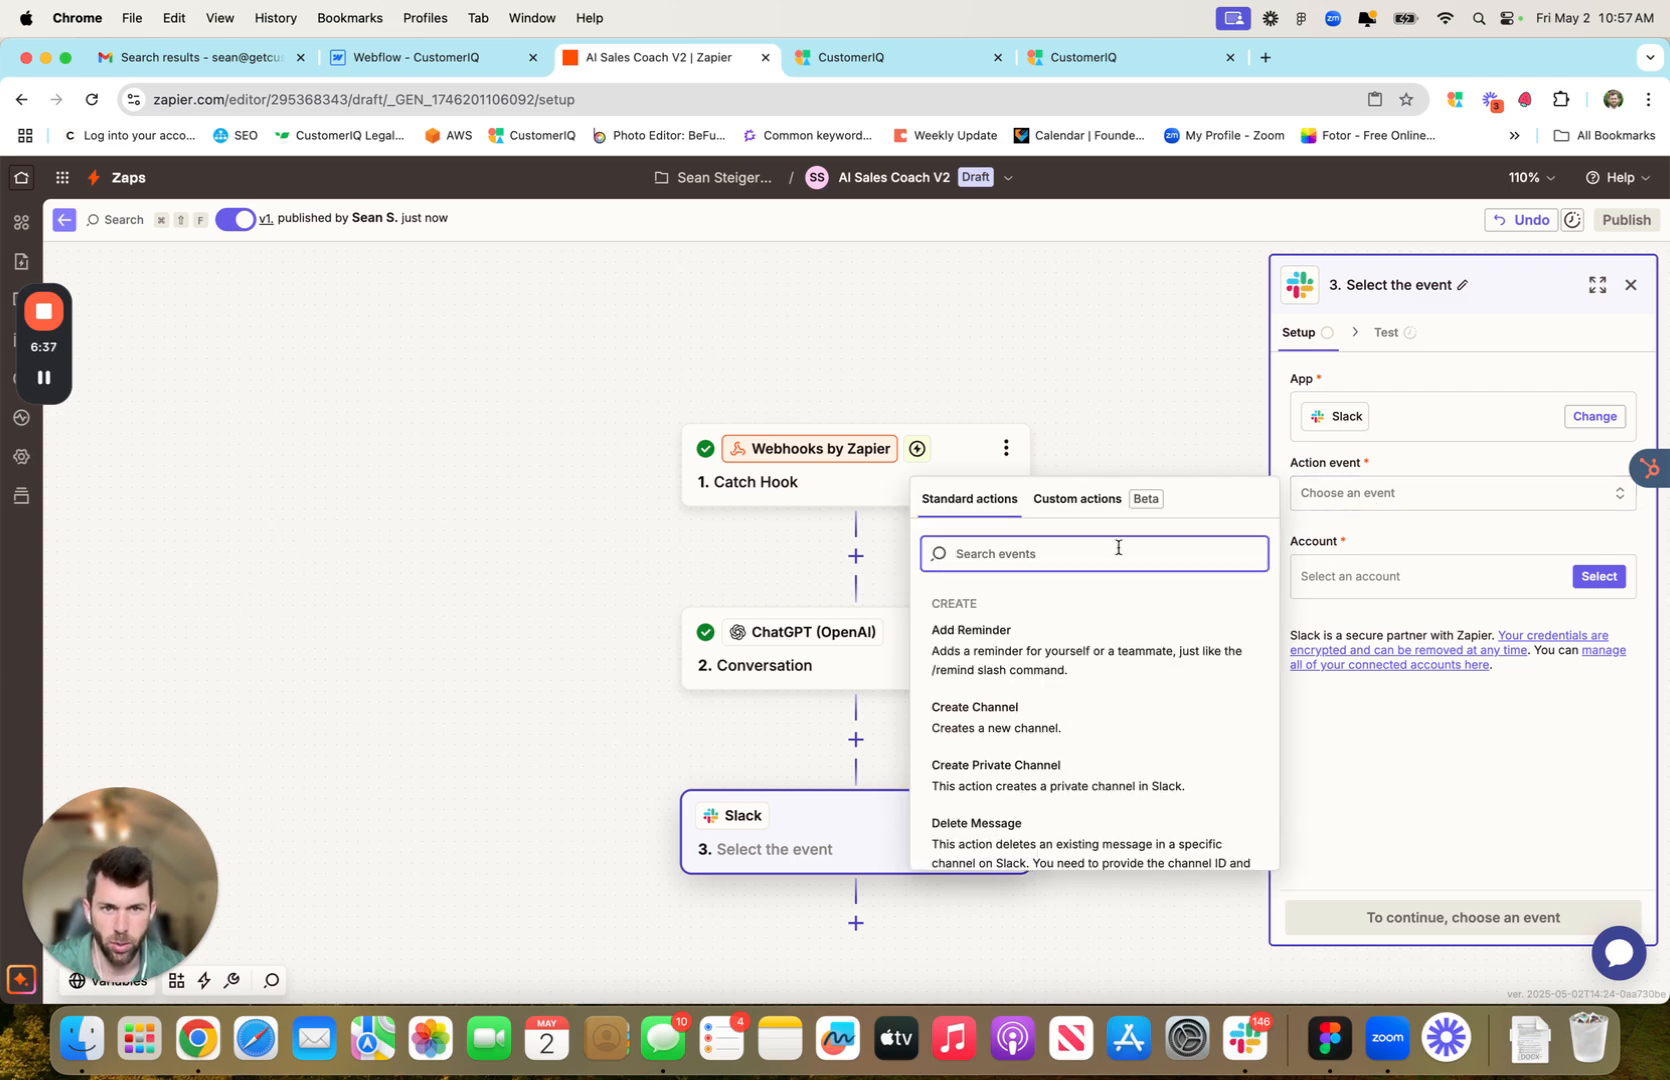
scroll(1070, 688, "down", 3)
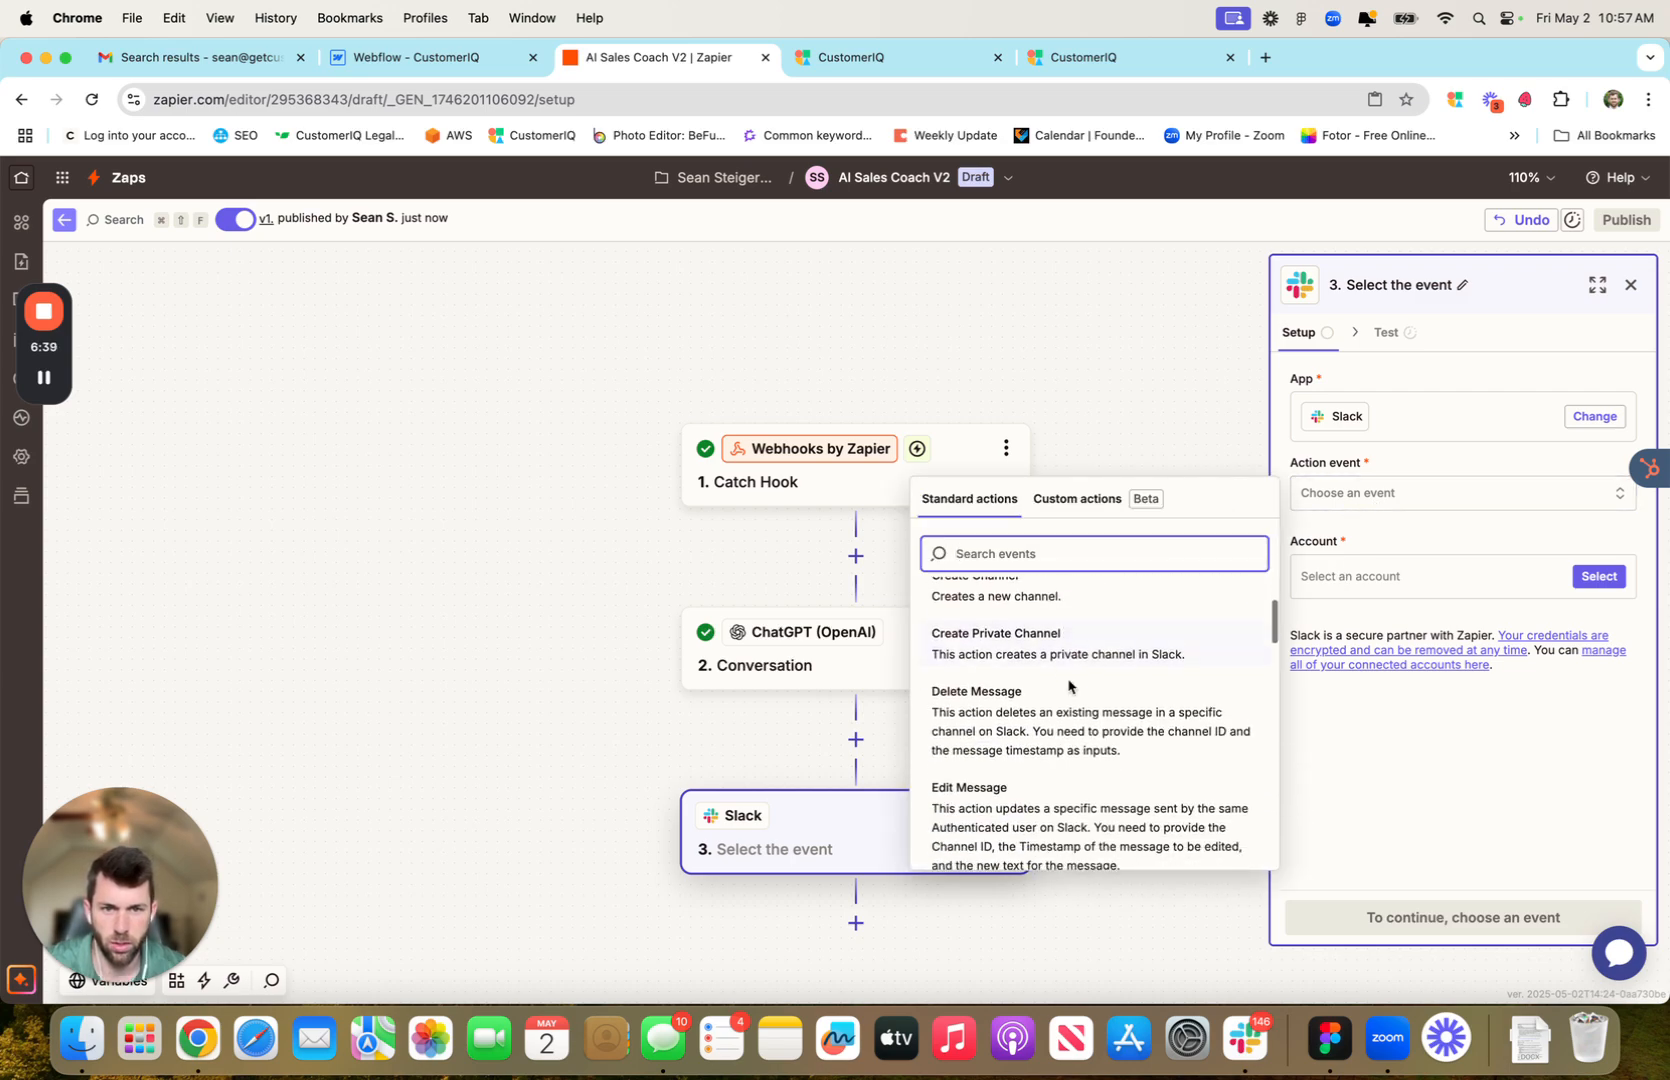
scroll(1068, 688, "down", 7)
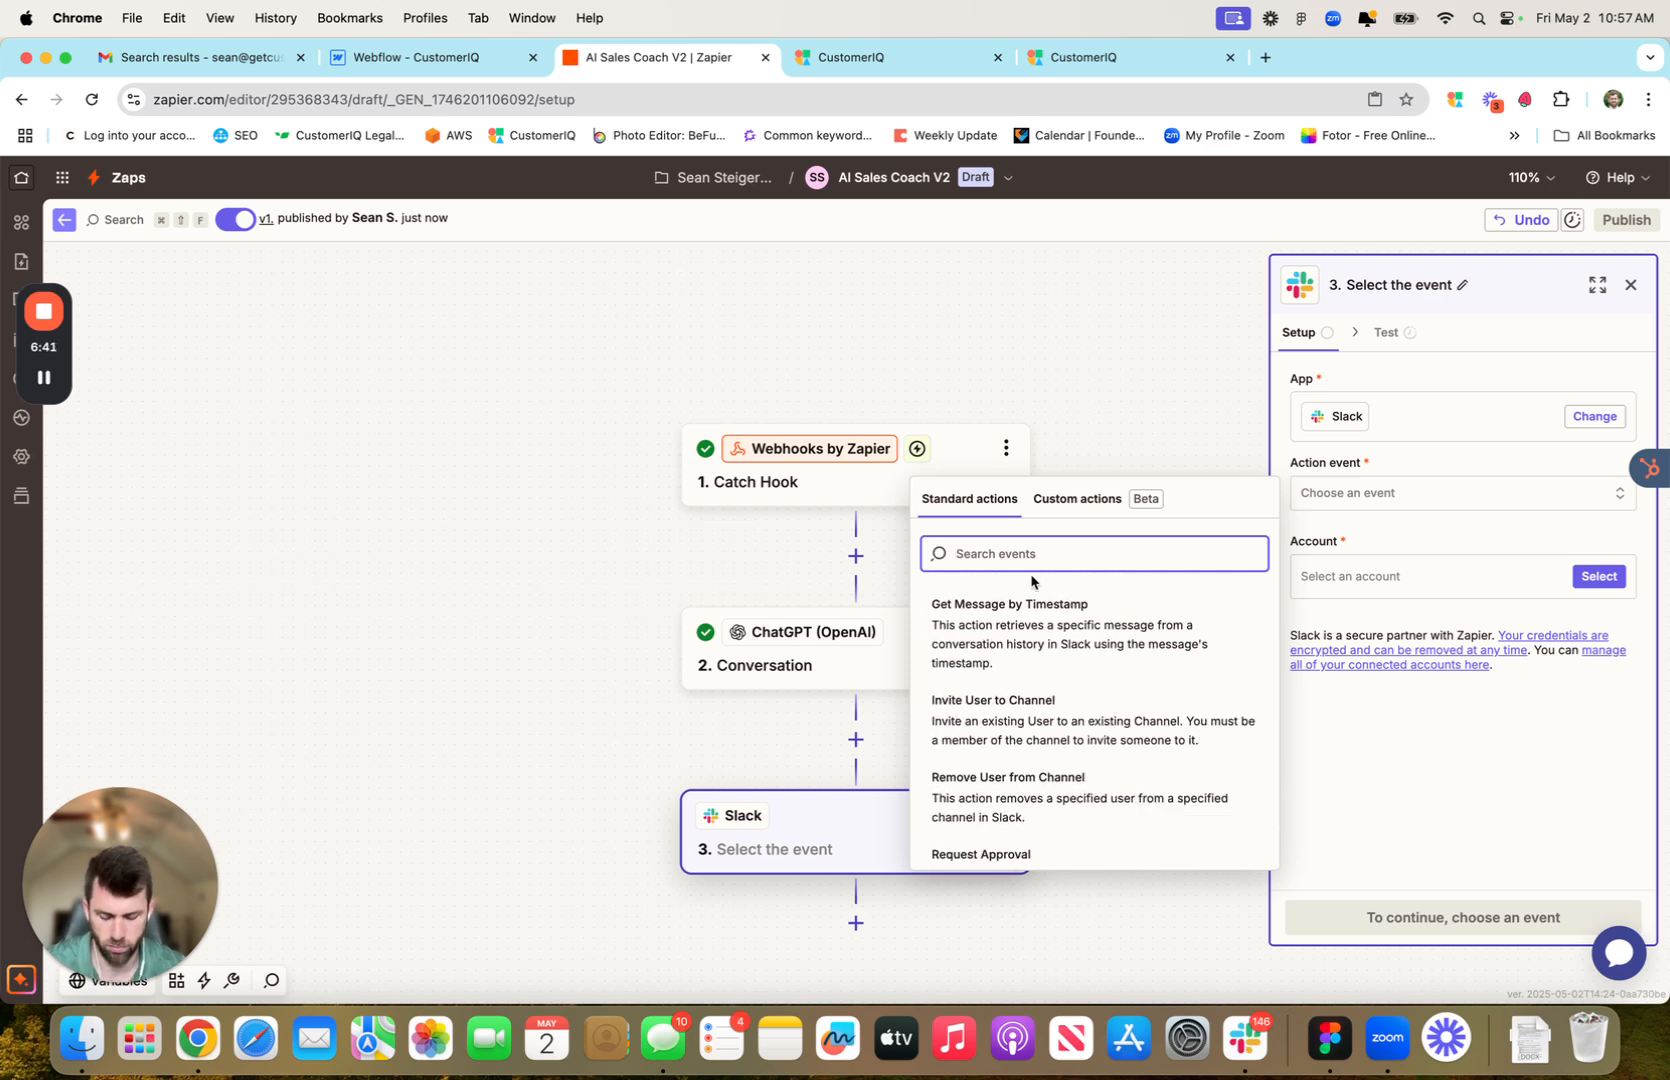
type("message")
scroll(1055, 655, "up", 2)
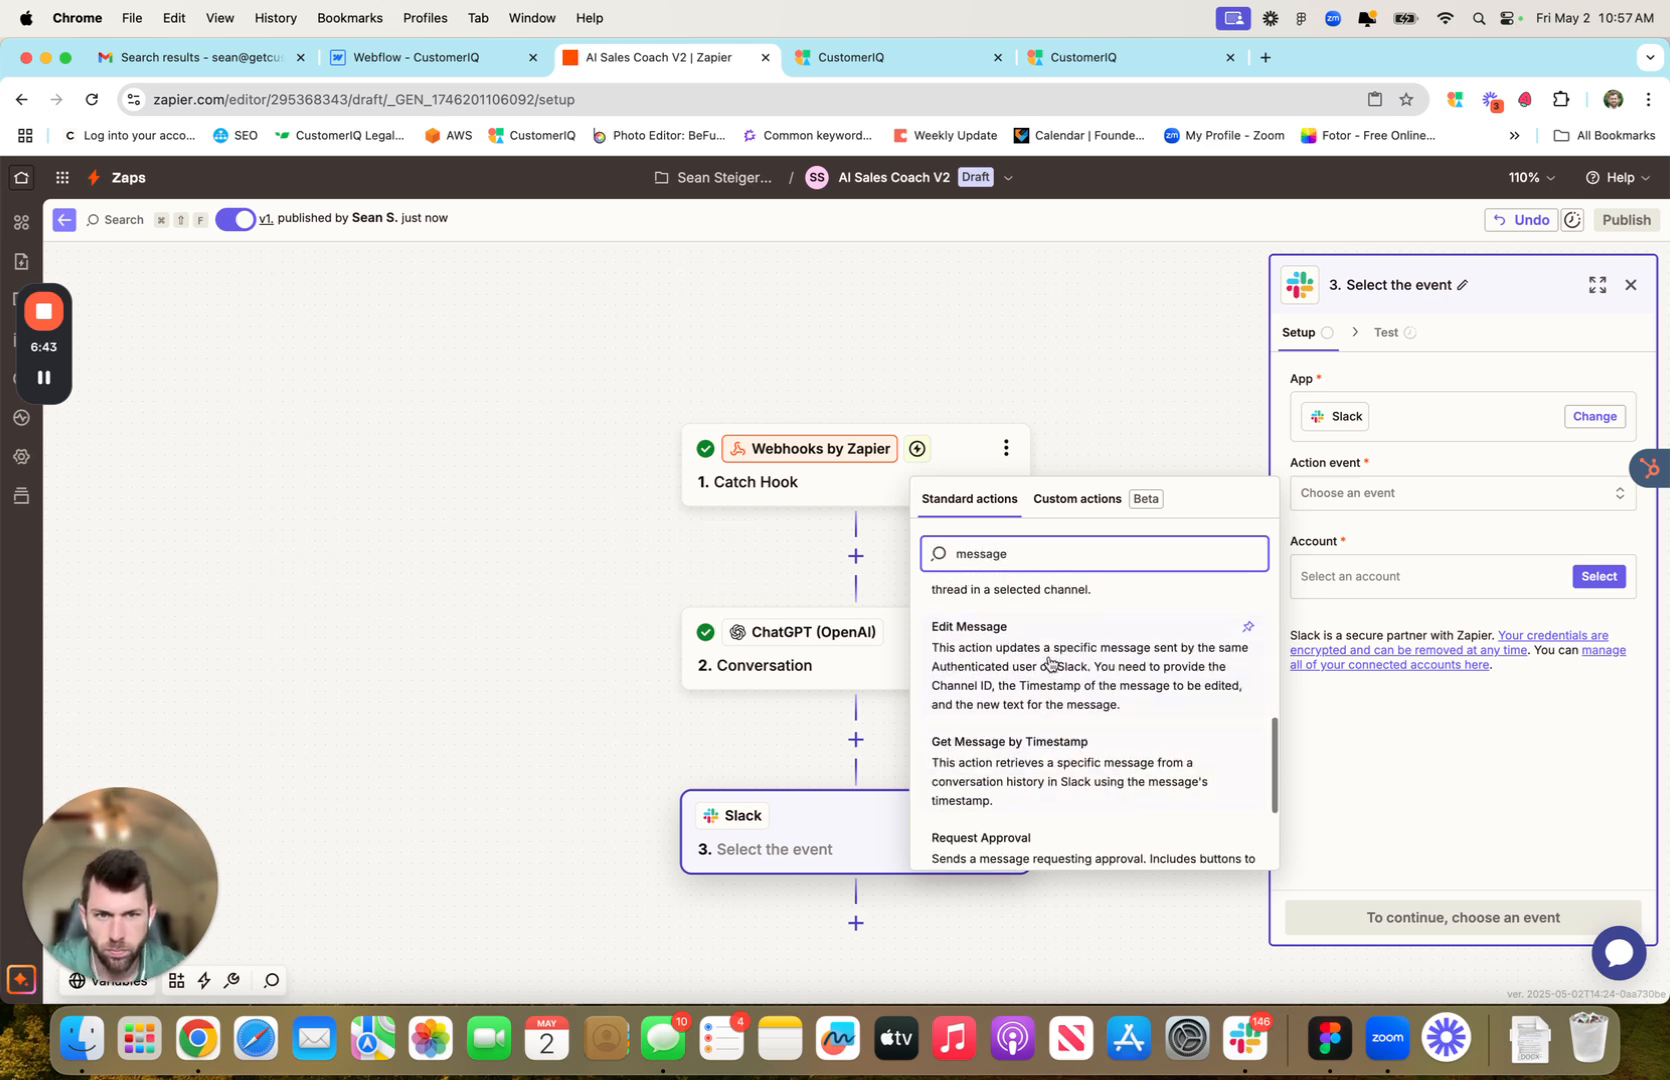
scroll(1048, 662, "up", 6)
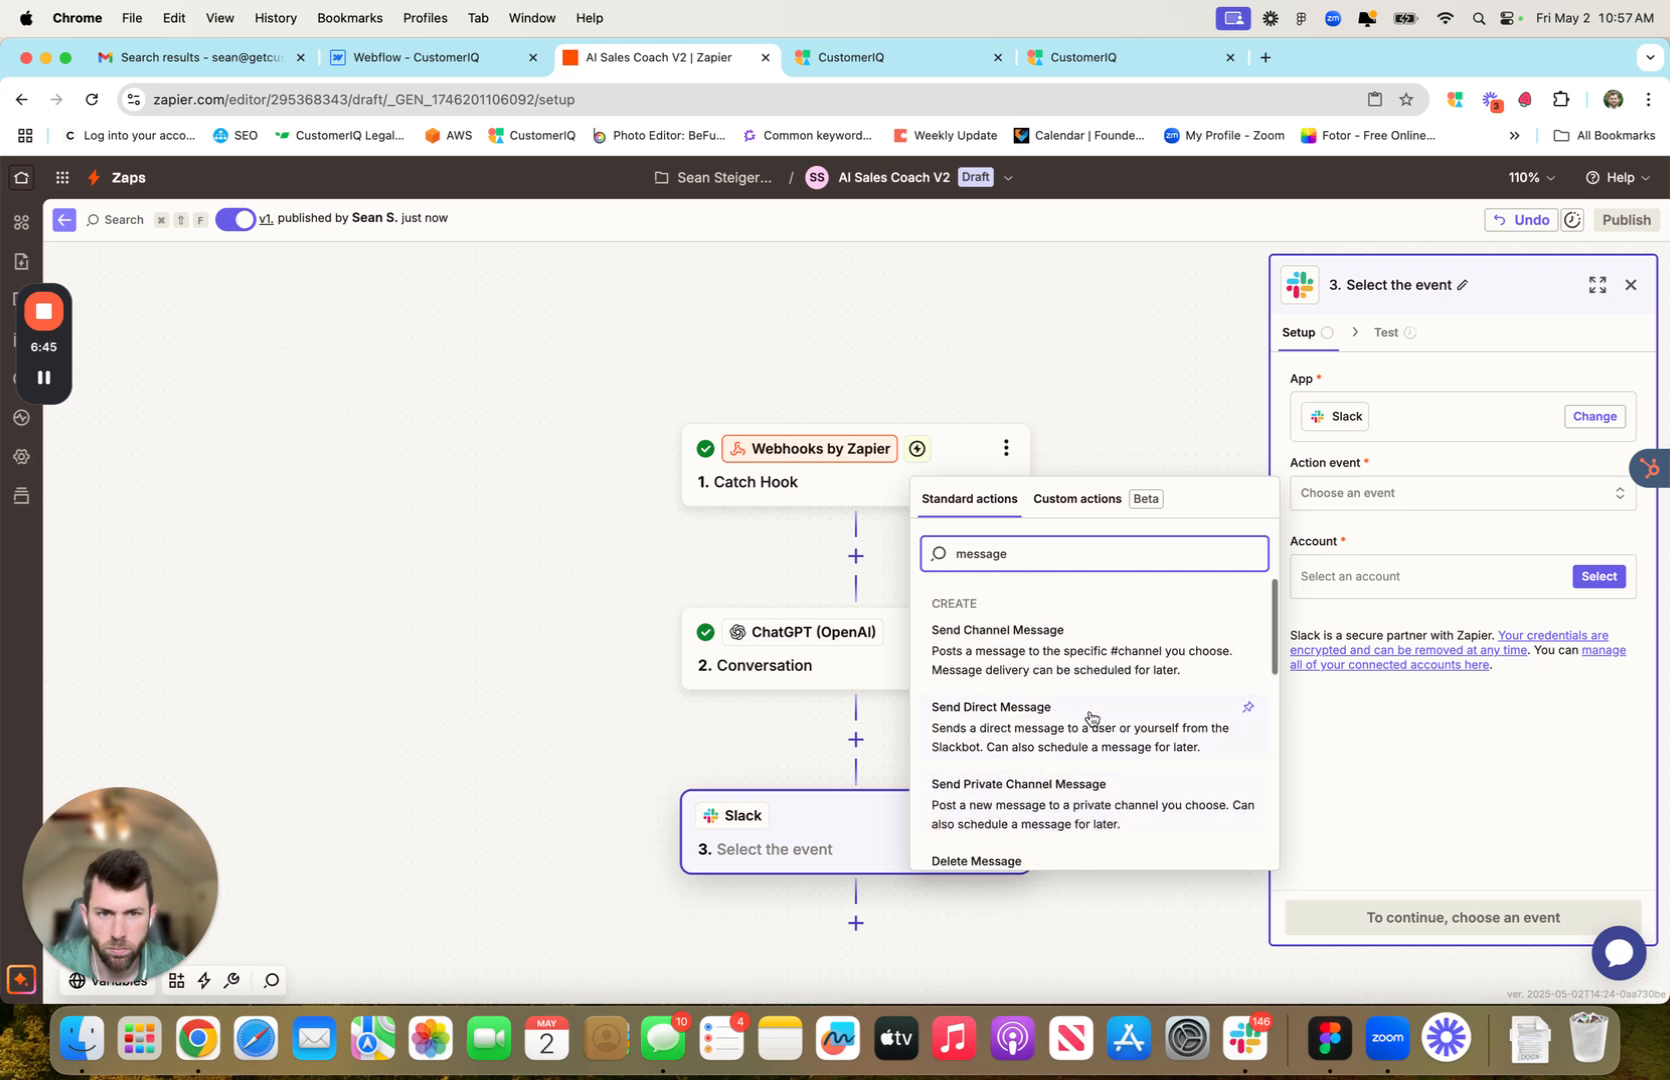
left_click(1048, 662)
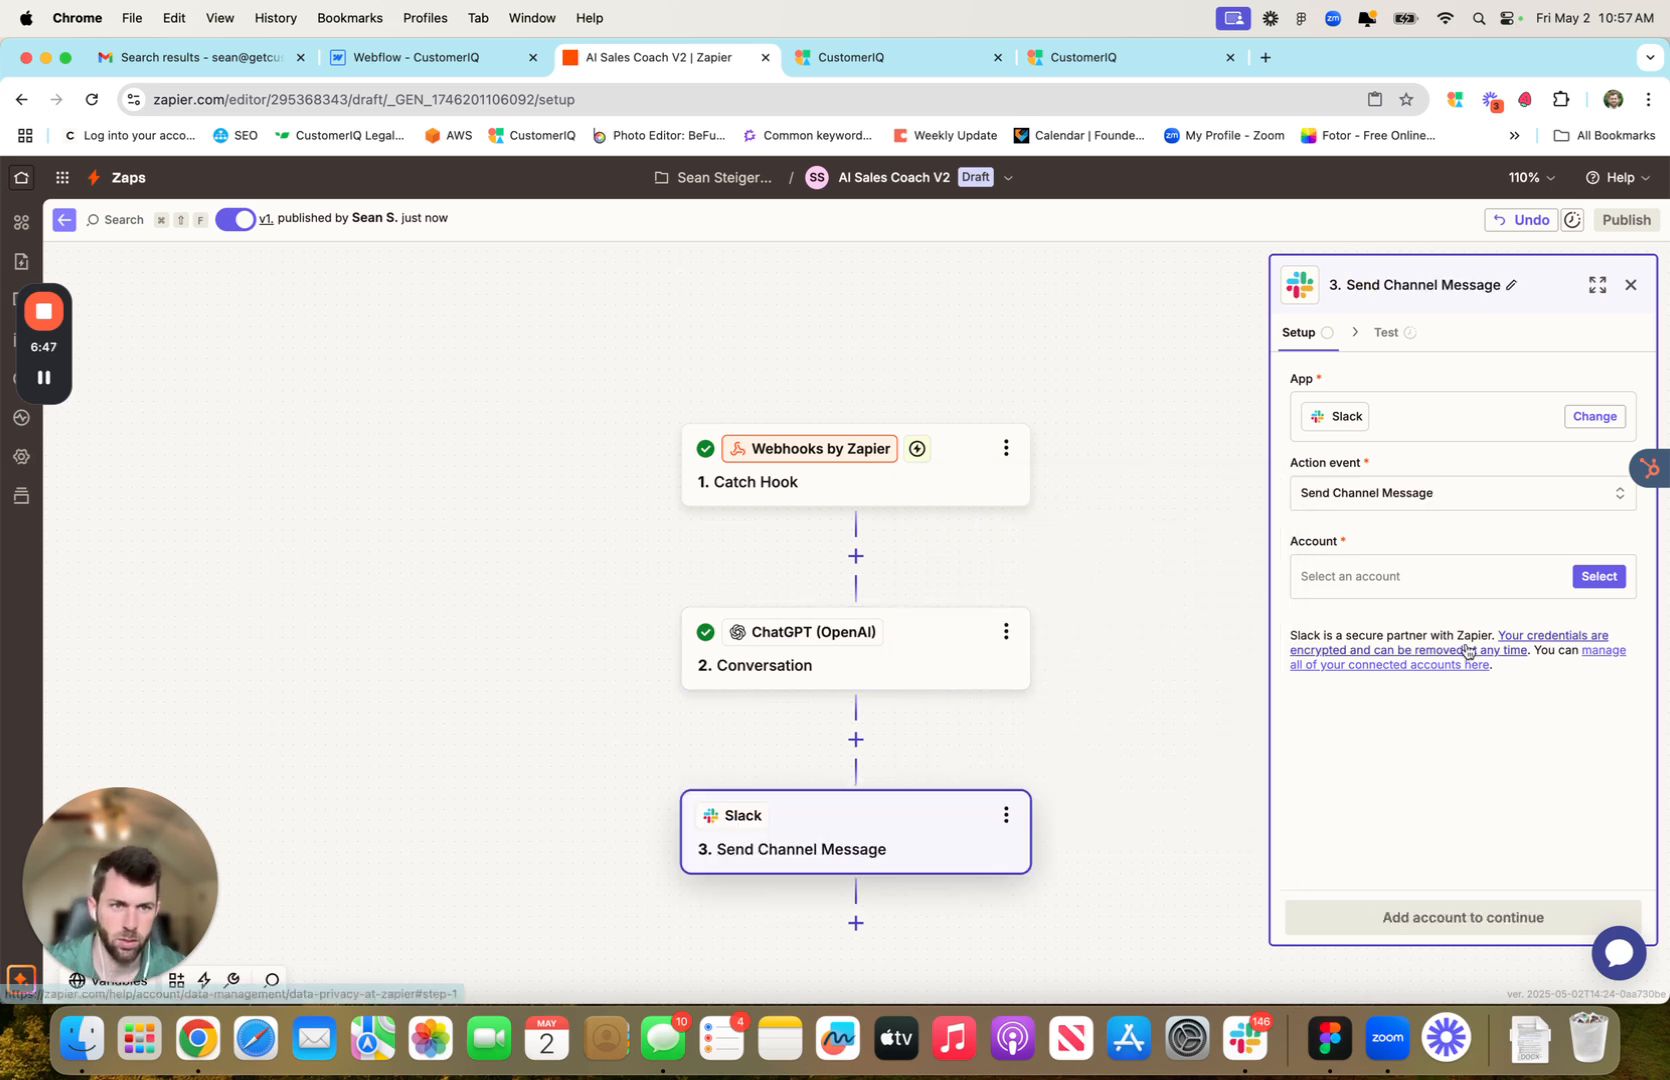
left_click(1418, 582)
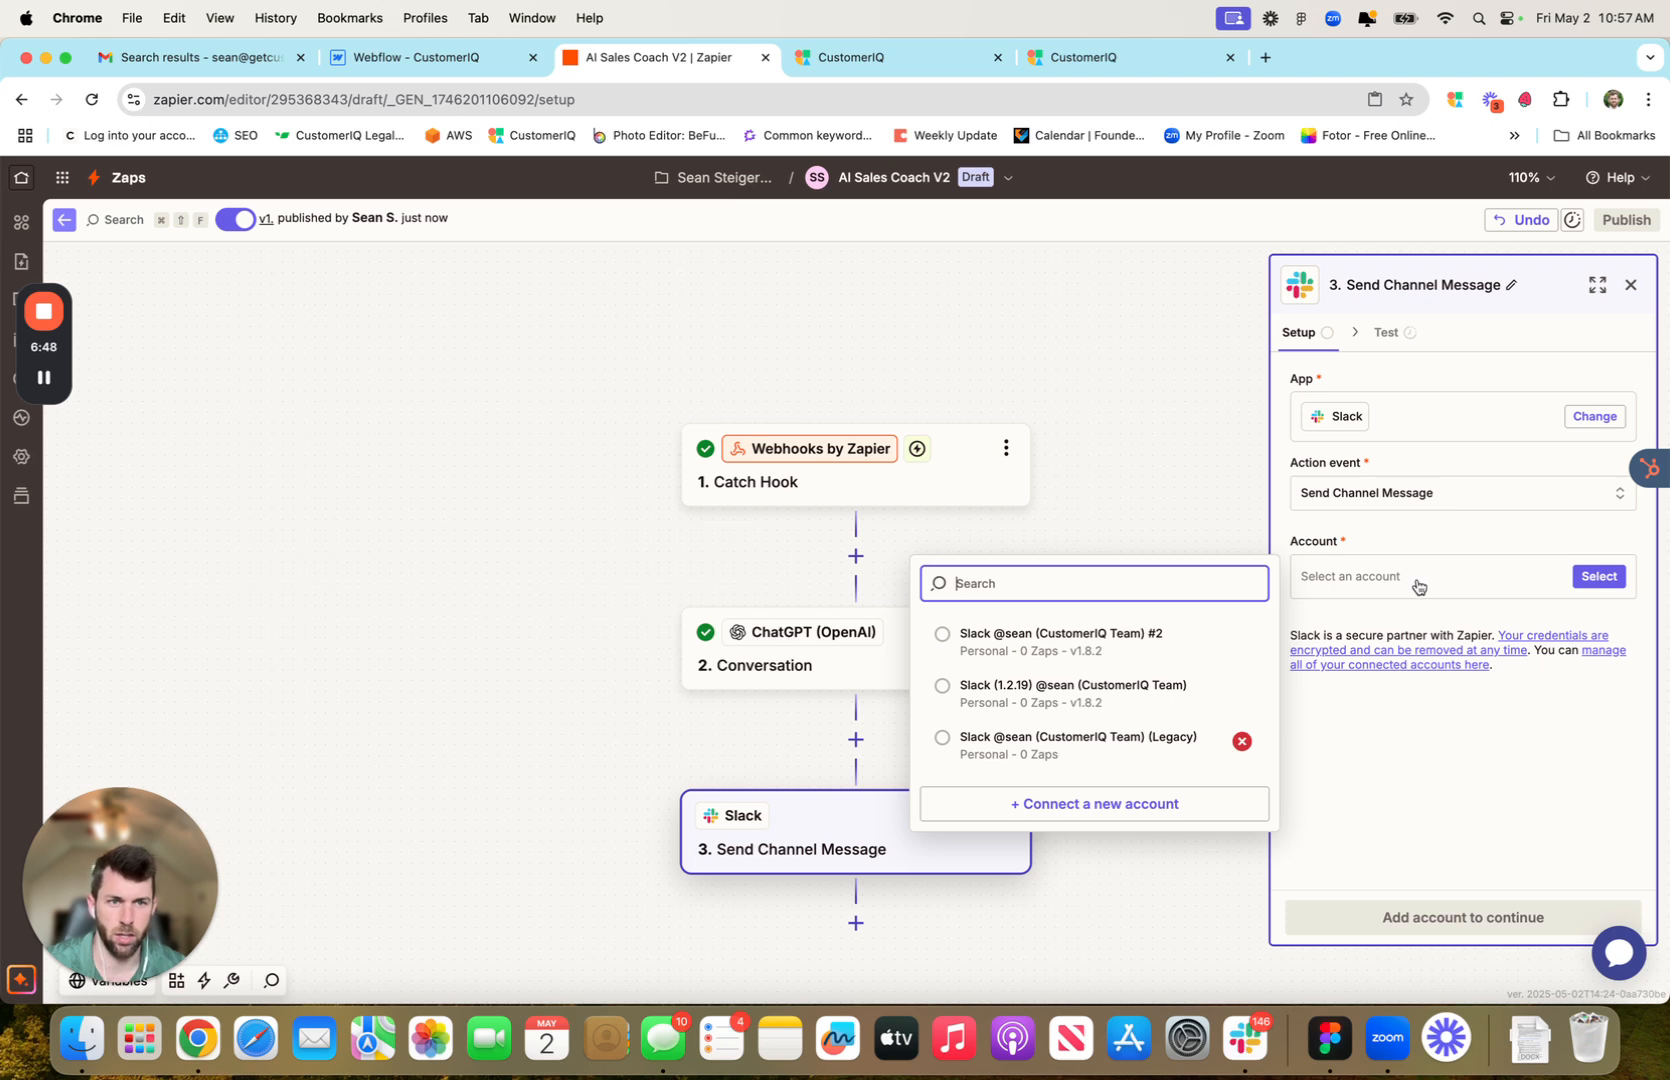
left_click(1010, 640)
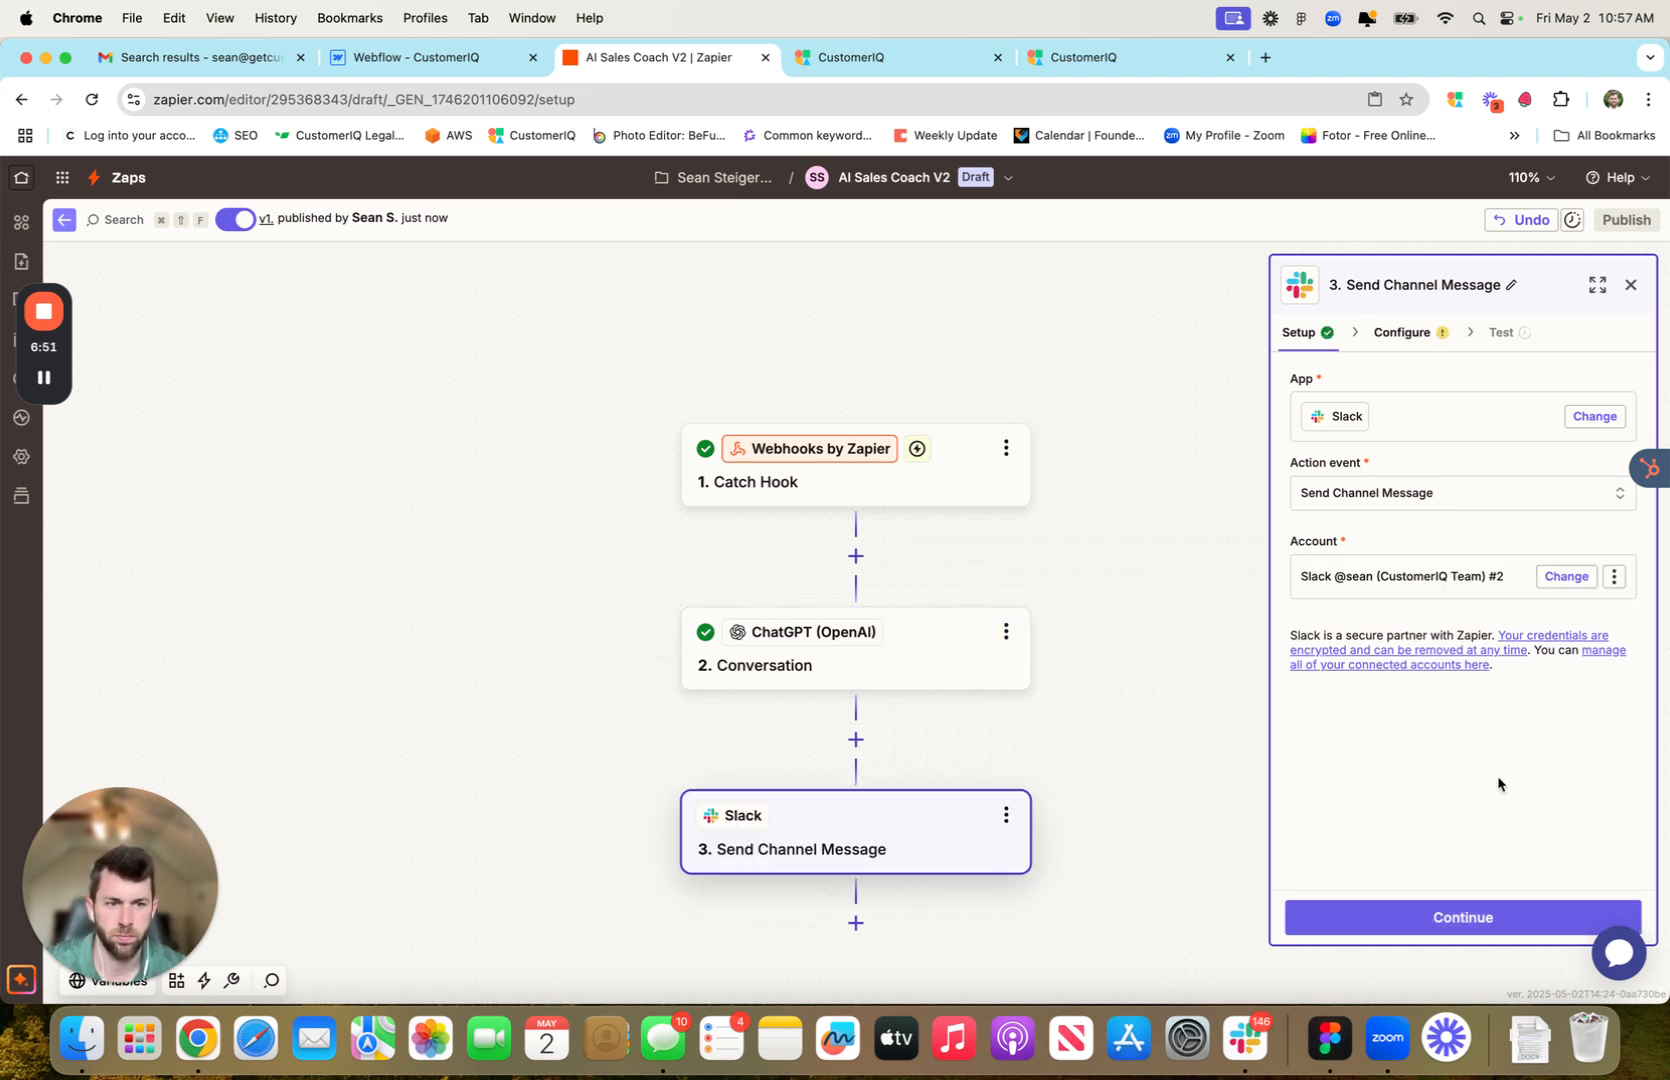
Choose sales-call-feedback as the Slack message's channel
left_click(1437, 920)
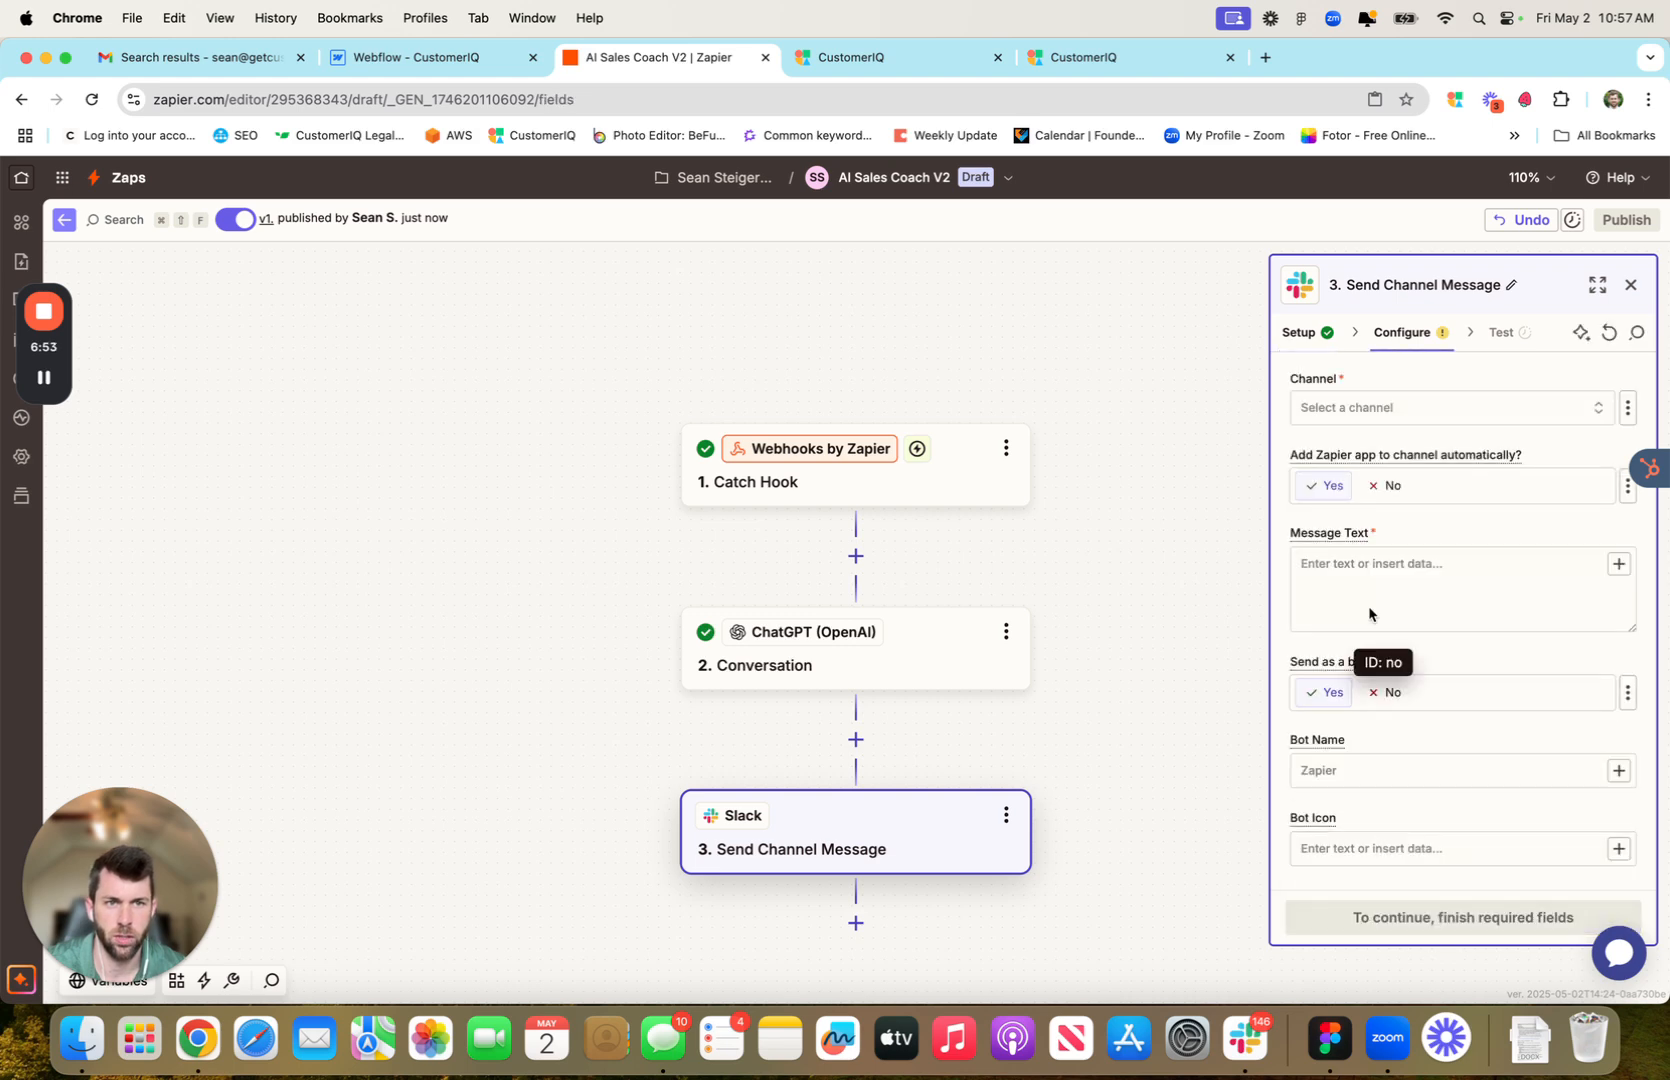
left_click(1392, 410)
type("sales")
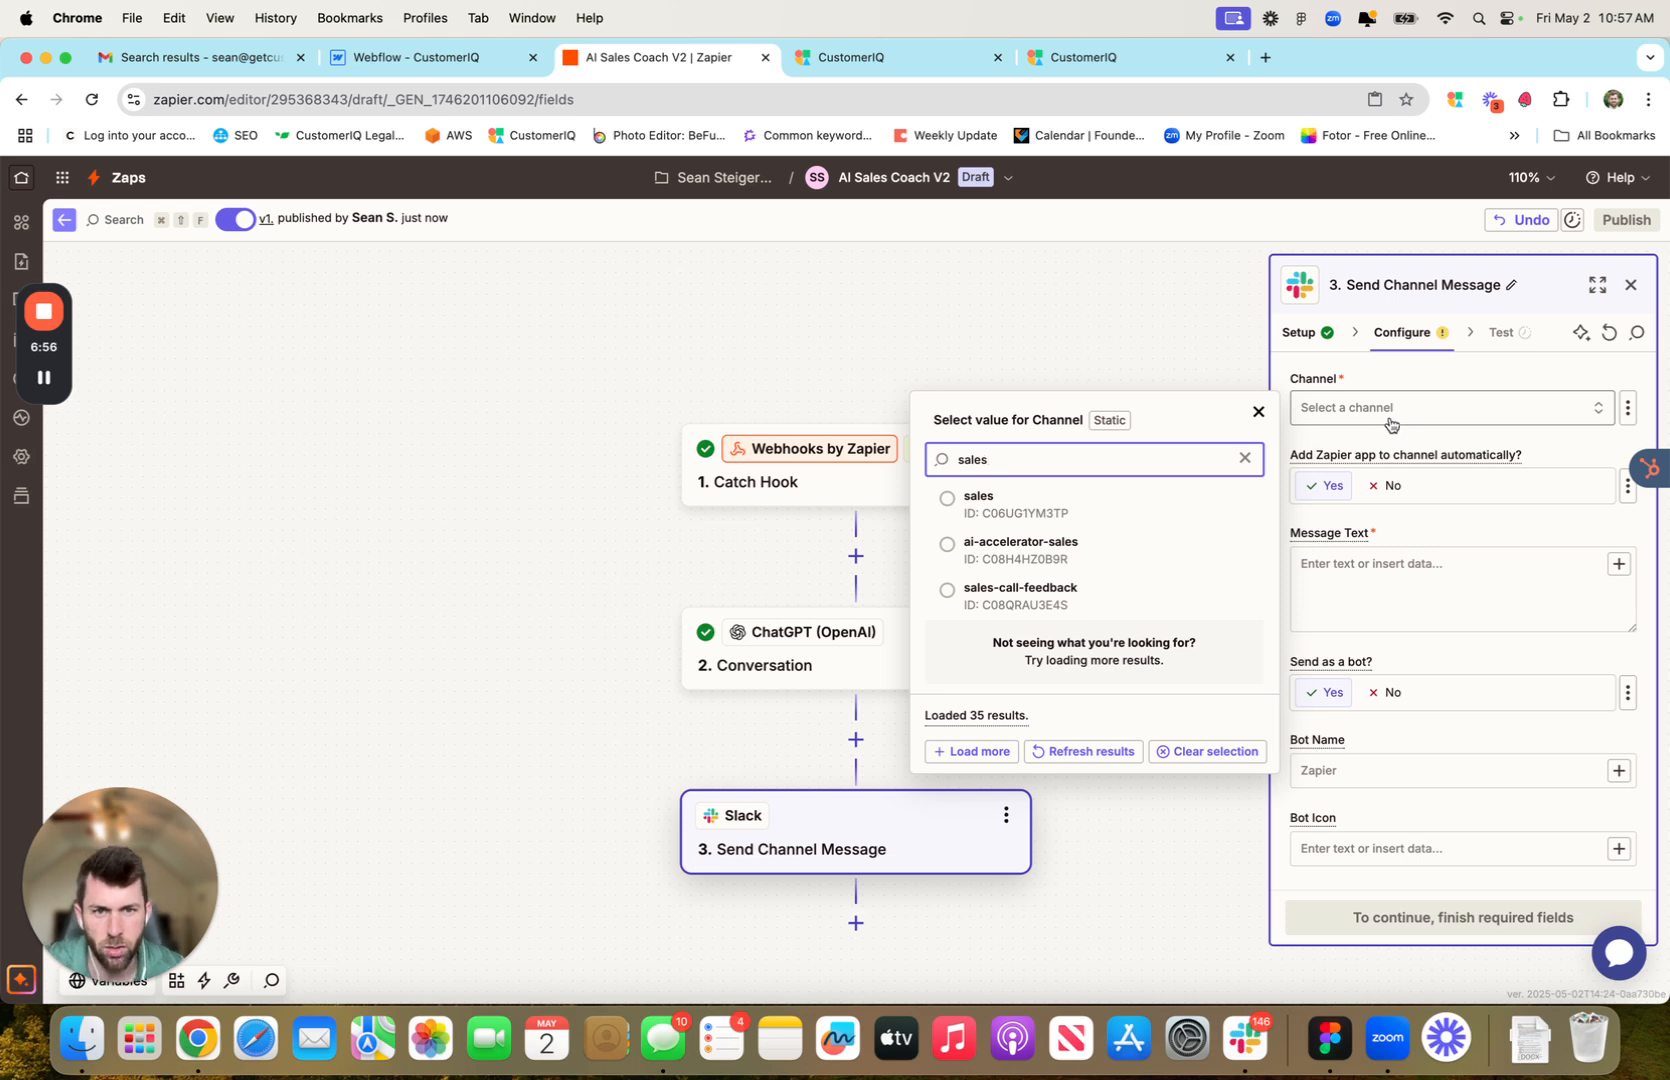
left_click(1031, 590)
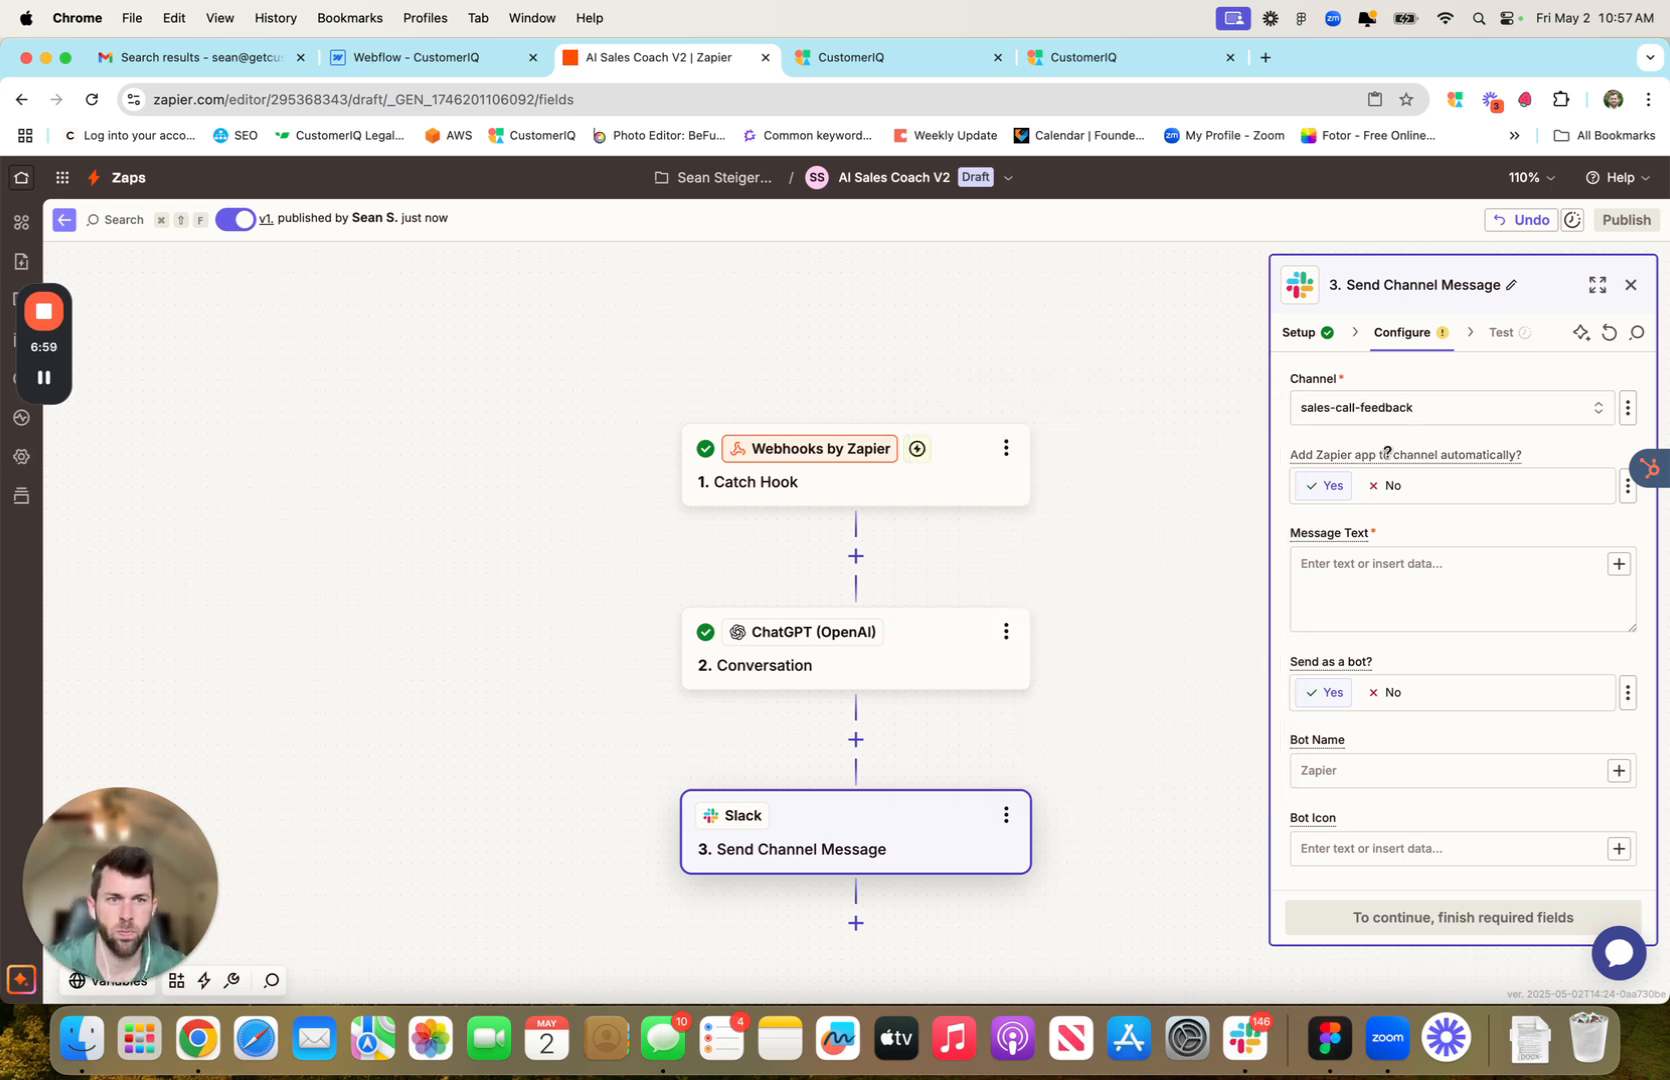
scroll(1362, 507, "down", 1)
left_click(1345, 560)
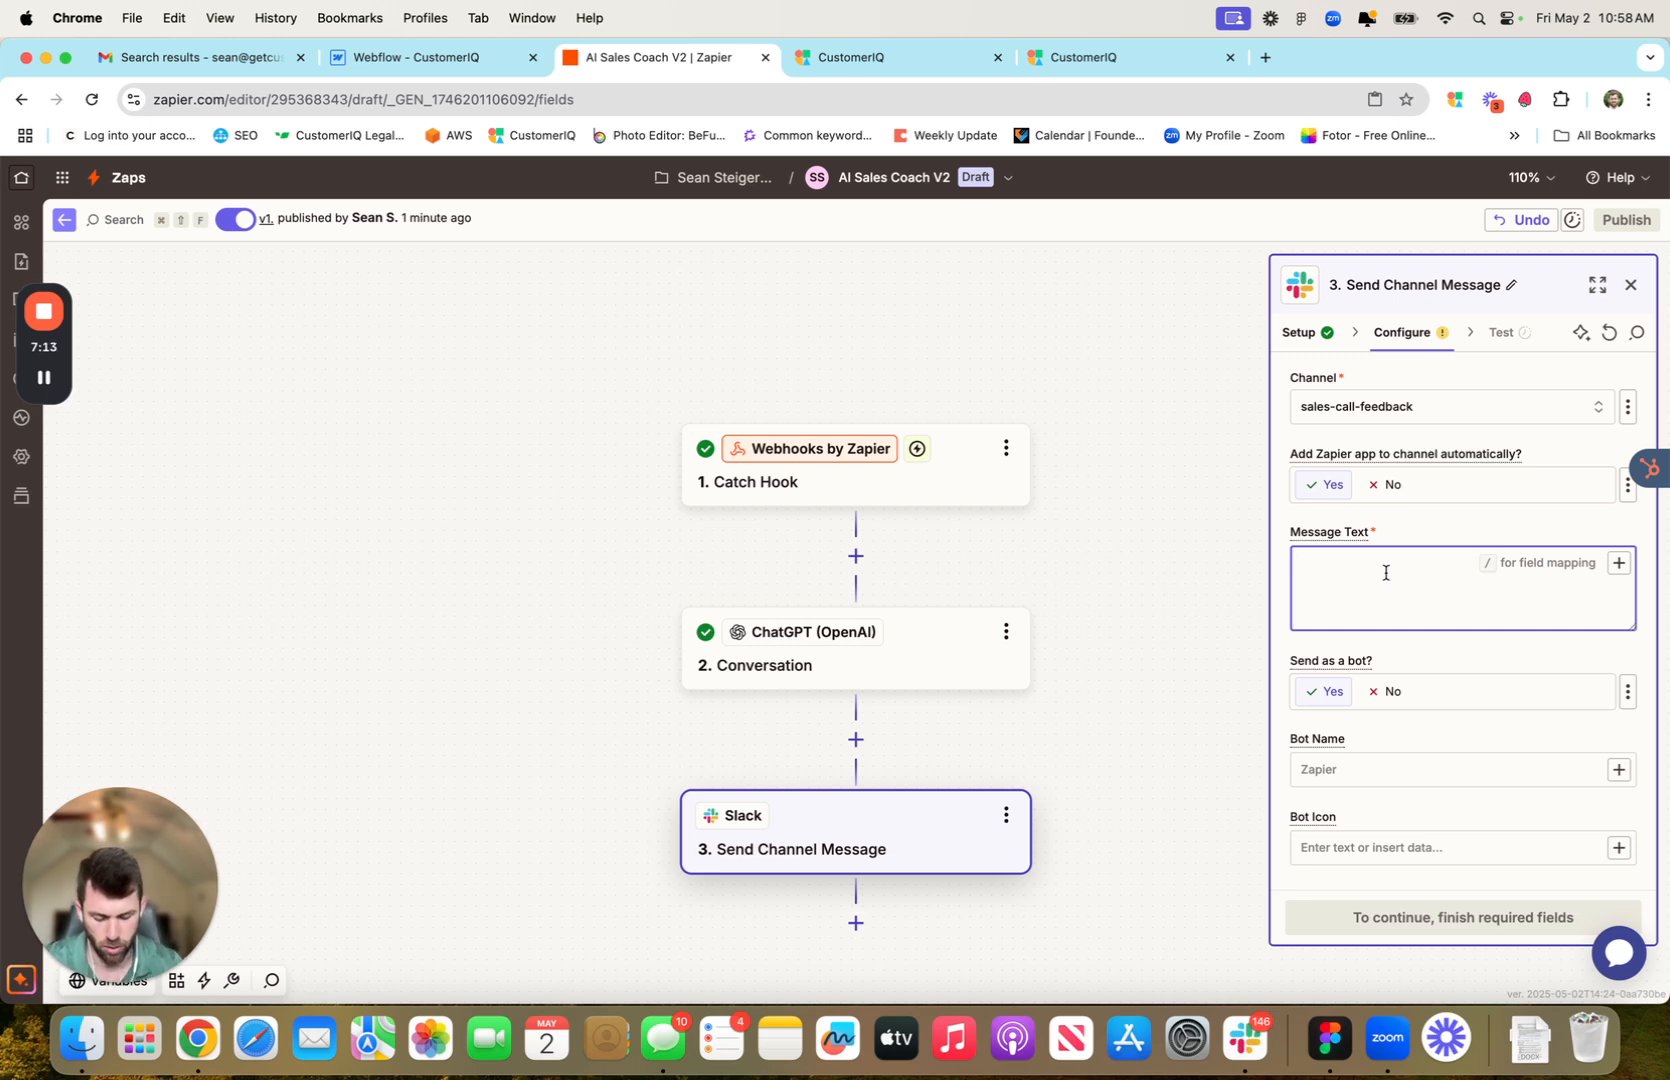
Insert the ChatGPT Reply into the Slack Message Text
type("/")
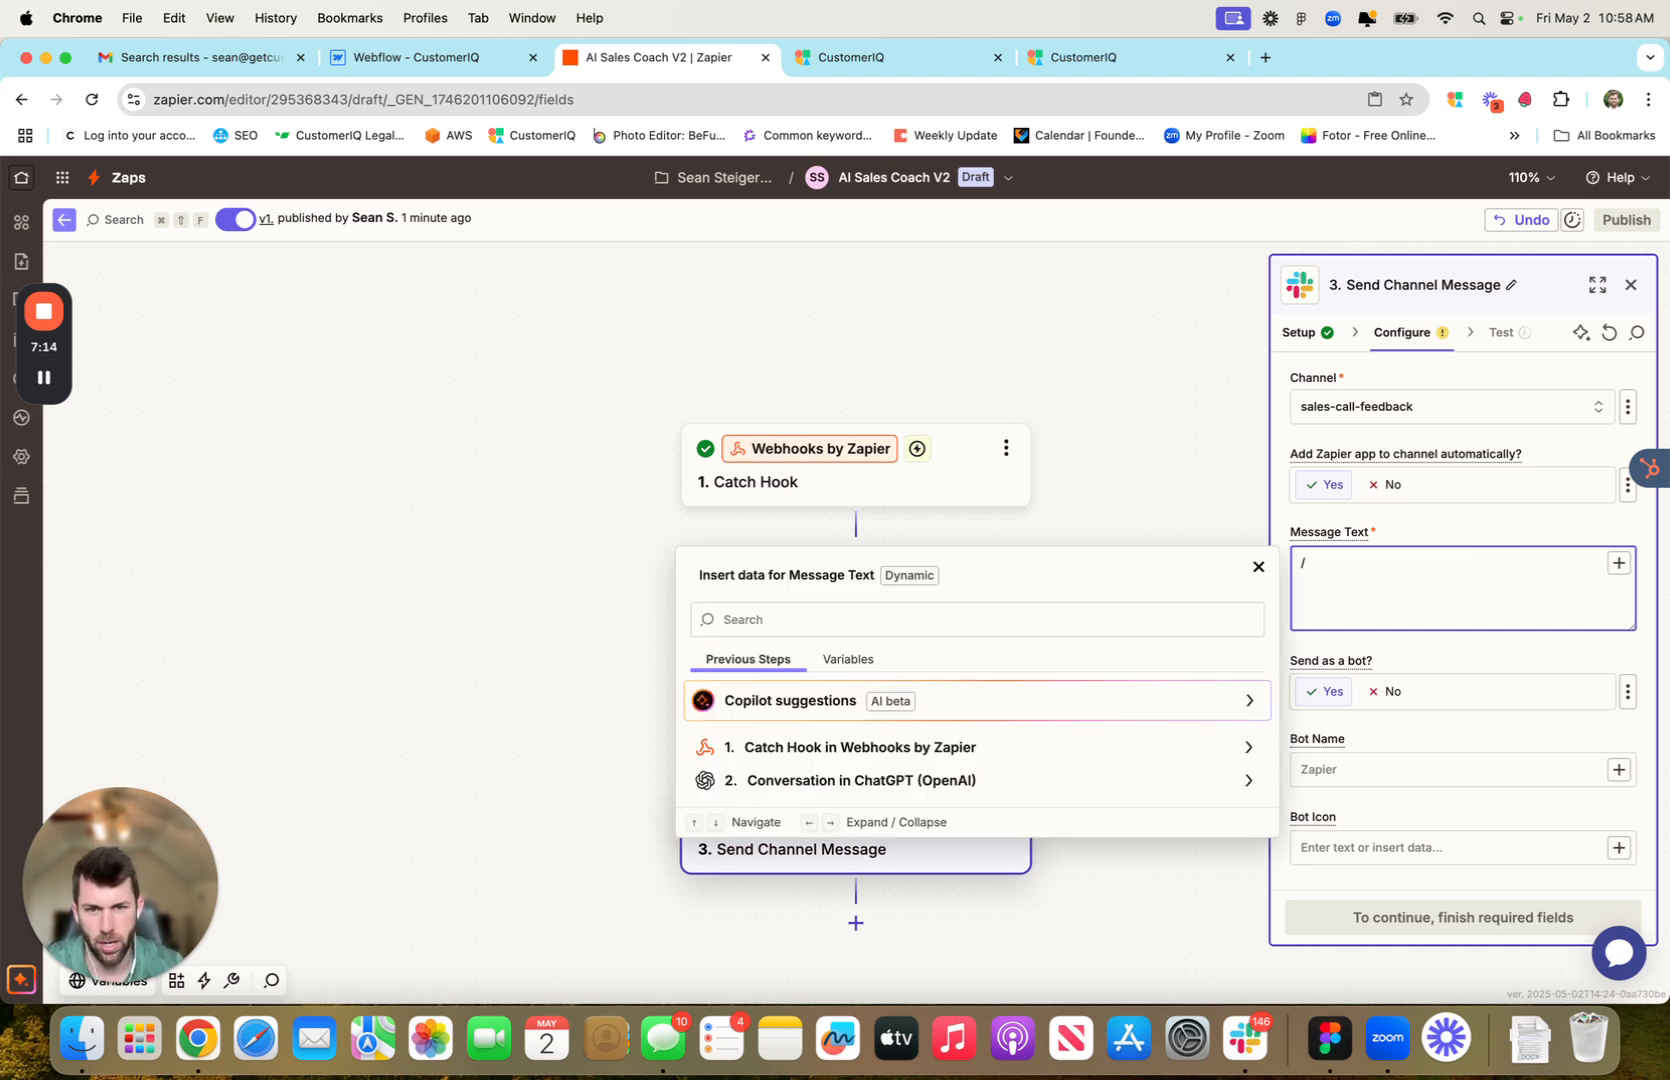
left_click(1247, 781)
scroll(1130, 703, "down", 3)
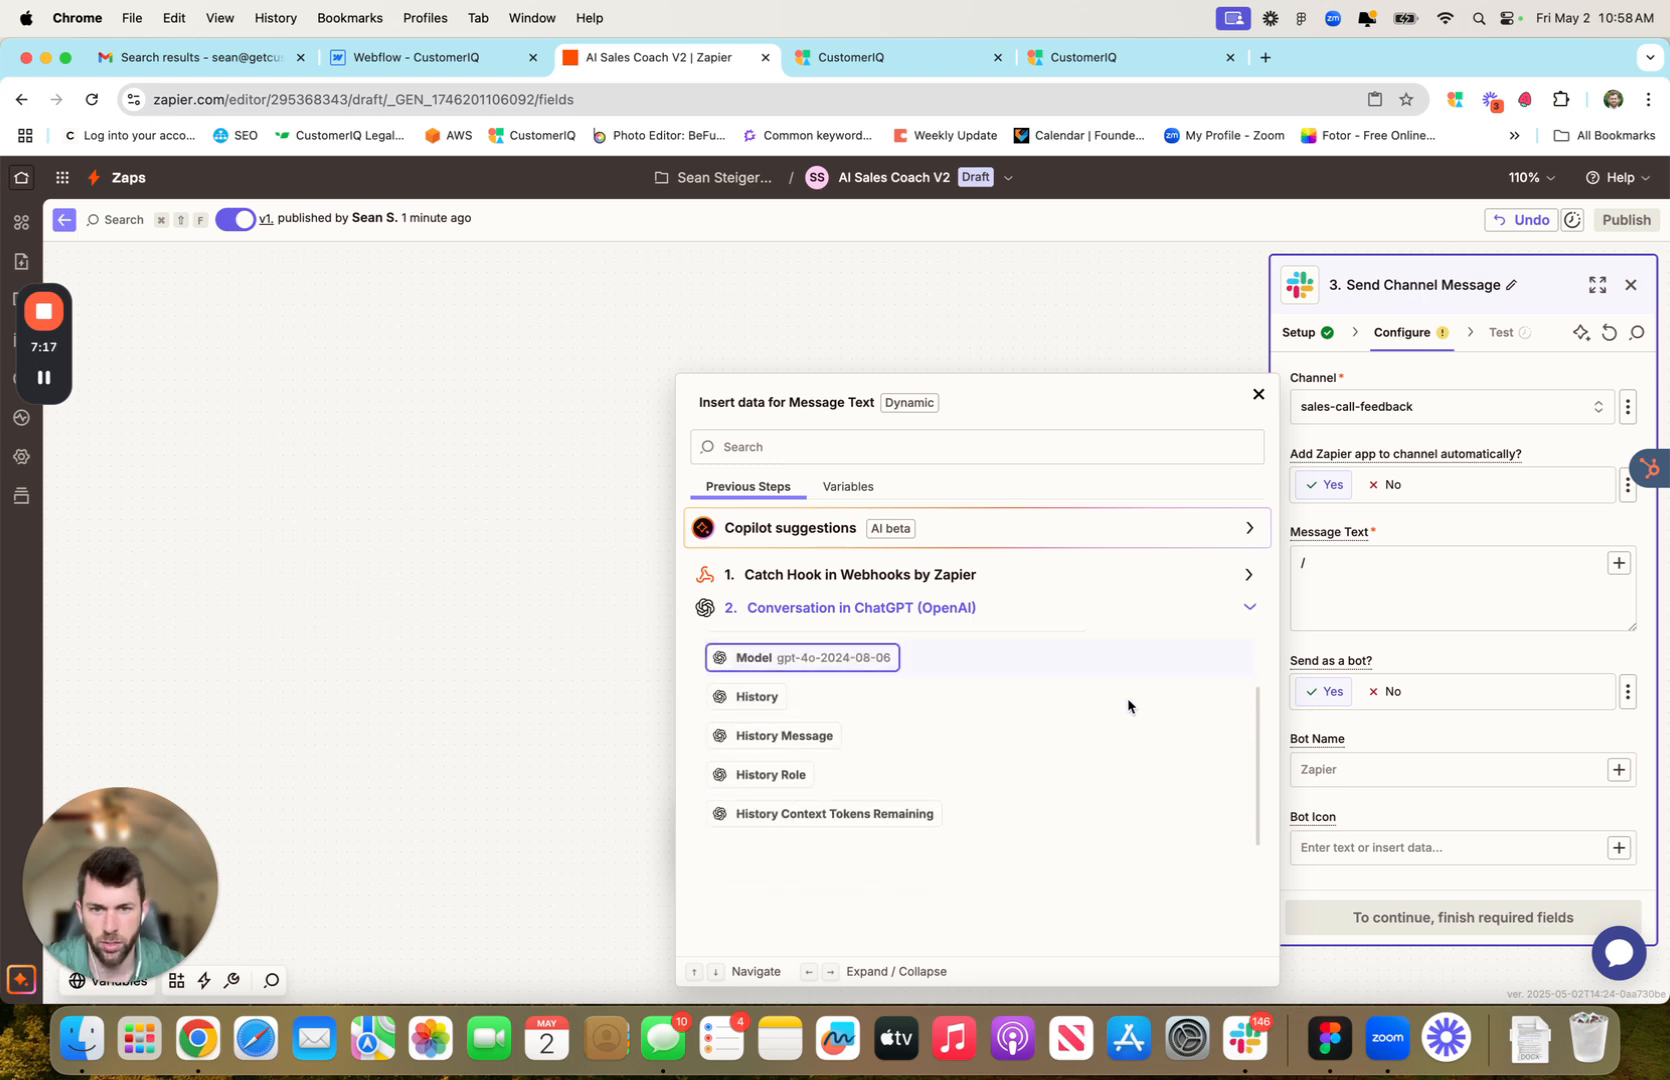
scroll(1114, 727, "up", 2)
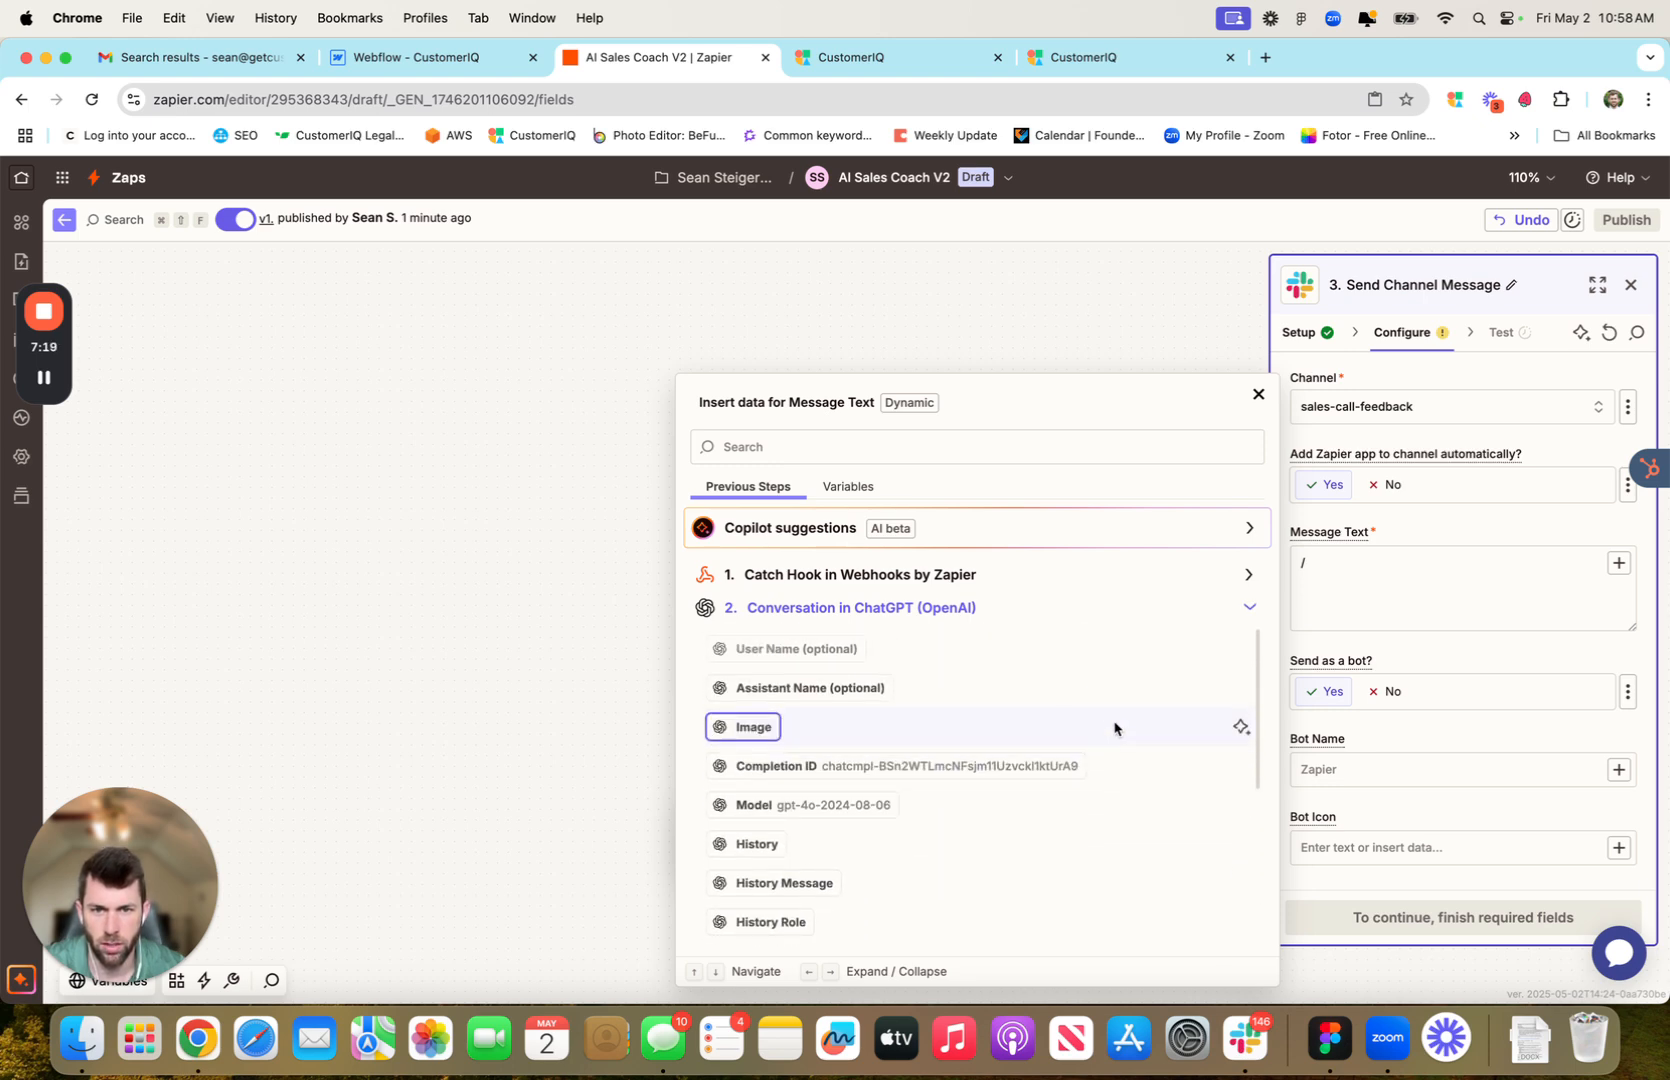
scroll(1114, 727, "down", 2)
scroll(1114, 727, "down", 5)
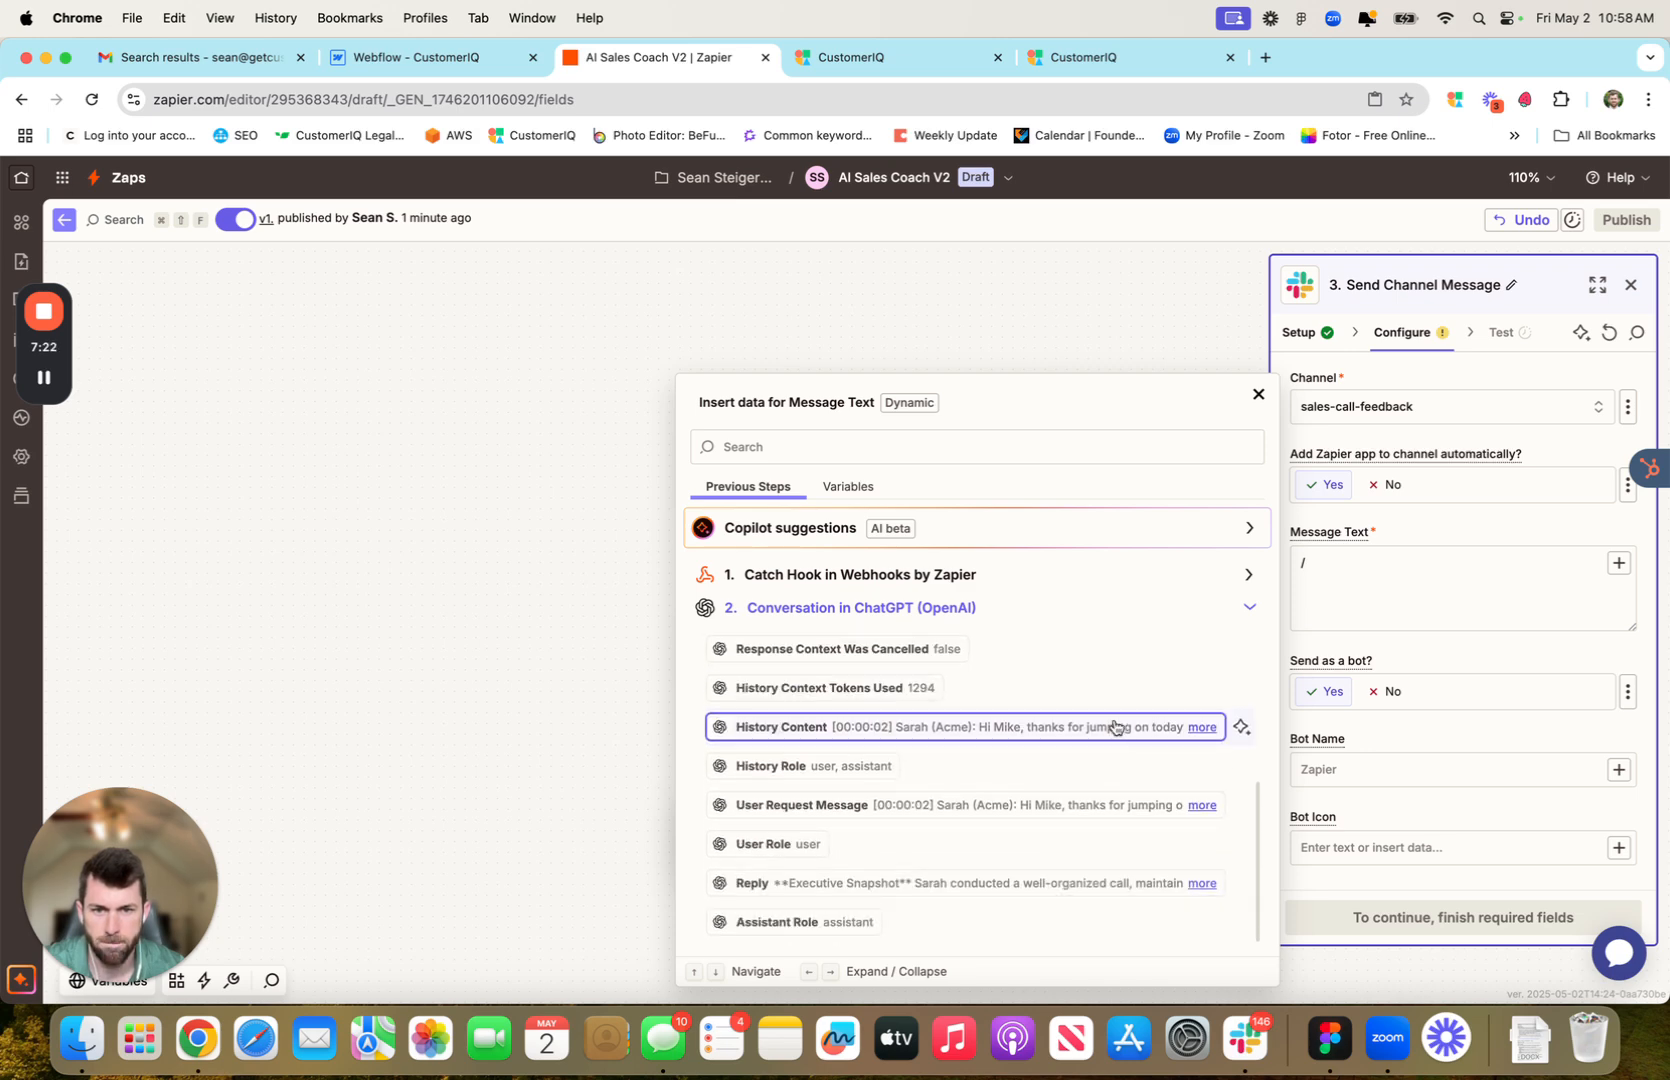
left_click(962, 882)
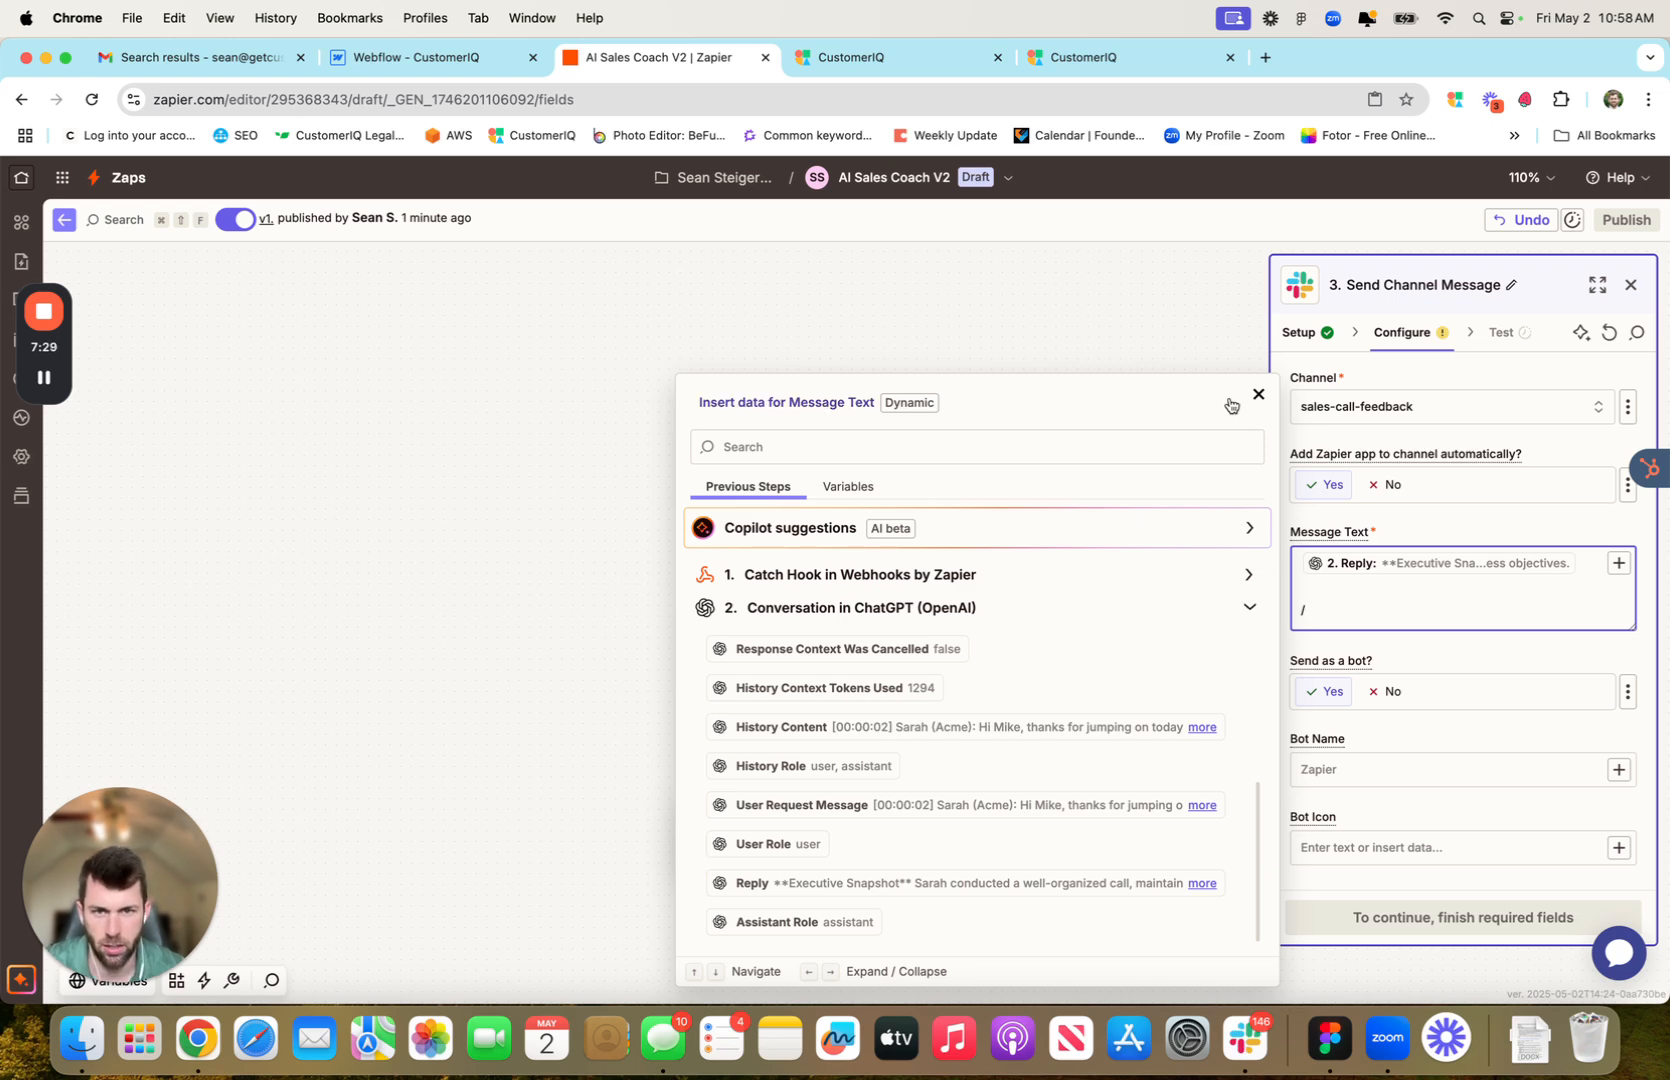
key("Escape")
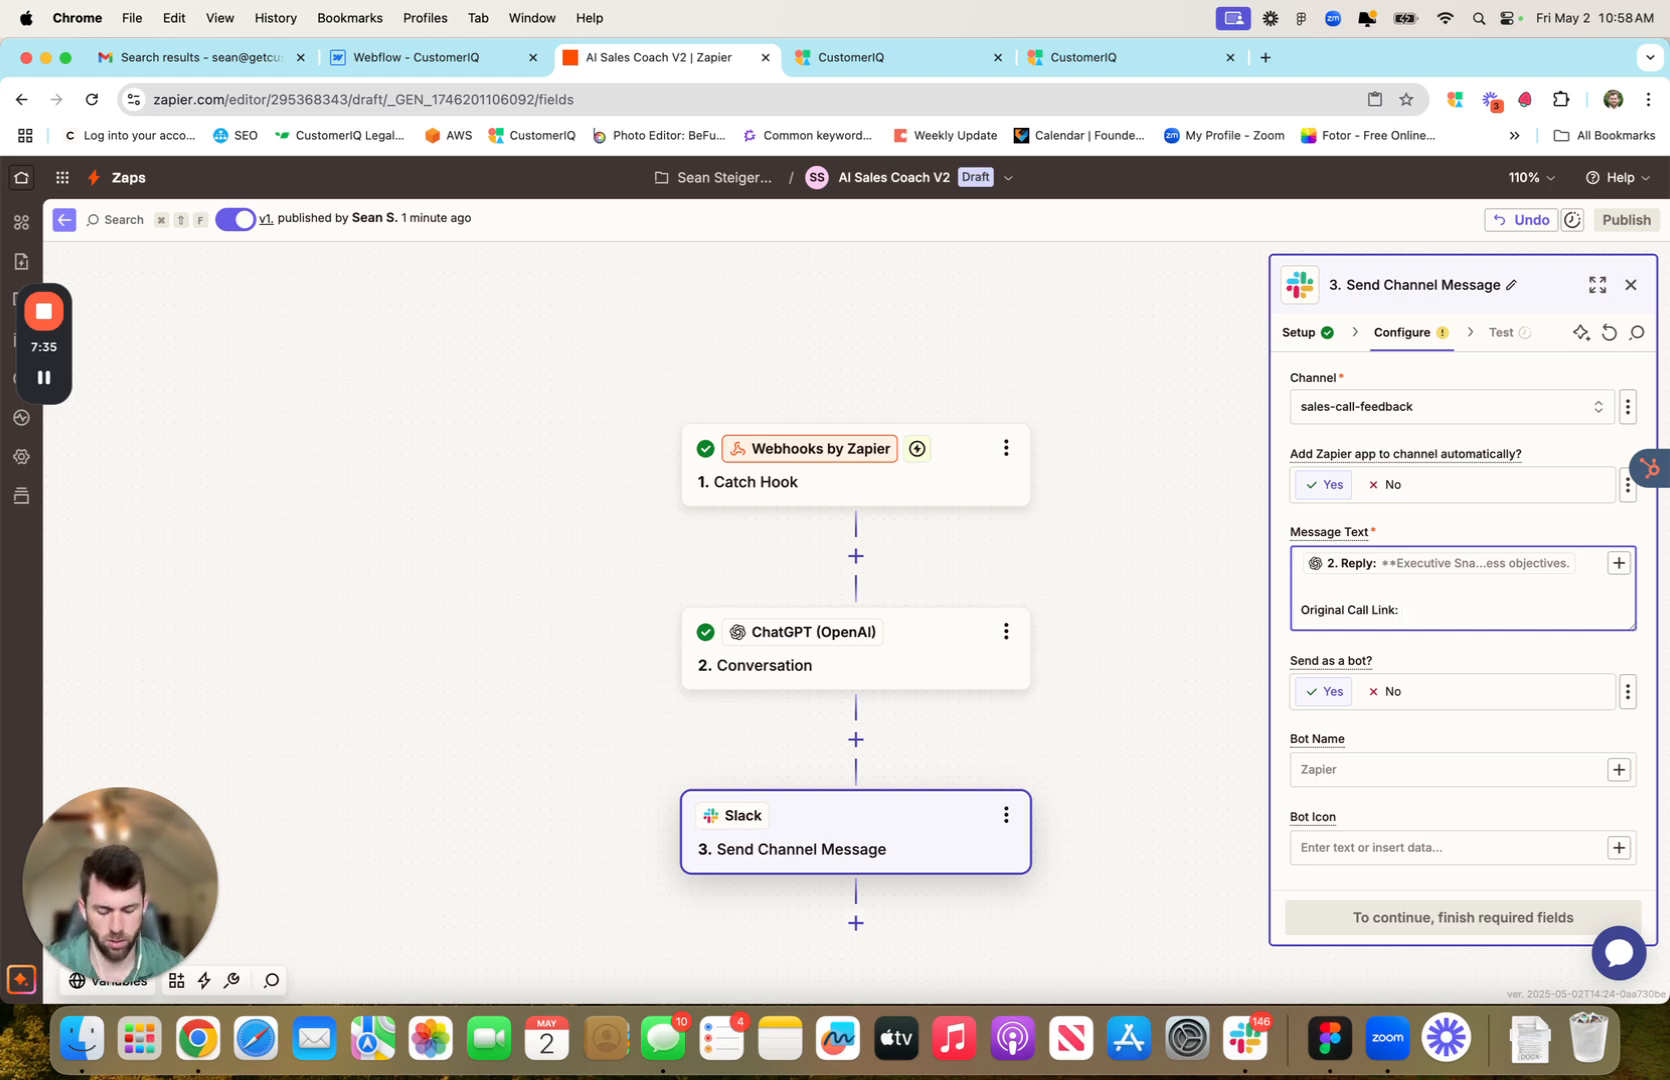
Add the Catch Hook's Data Submission Url after the 'Original Call Link:' label
type("/")
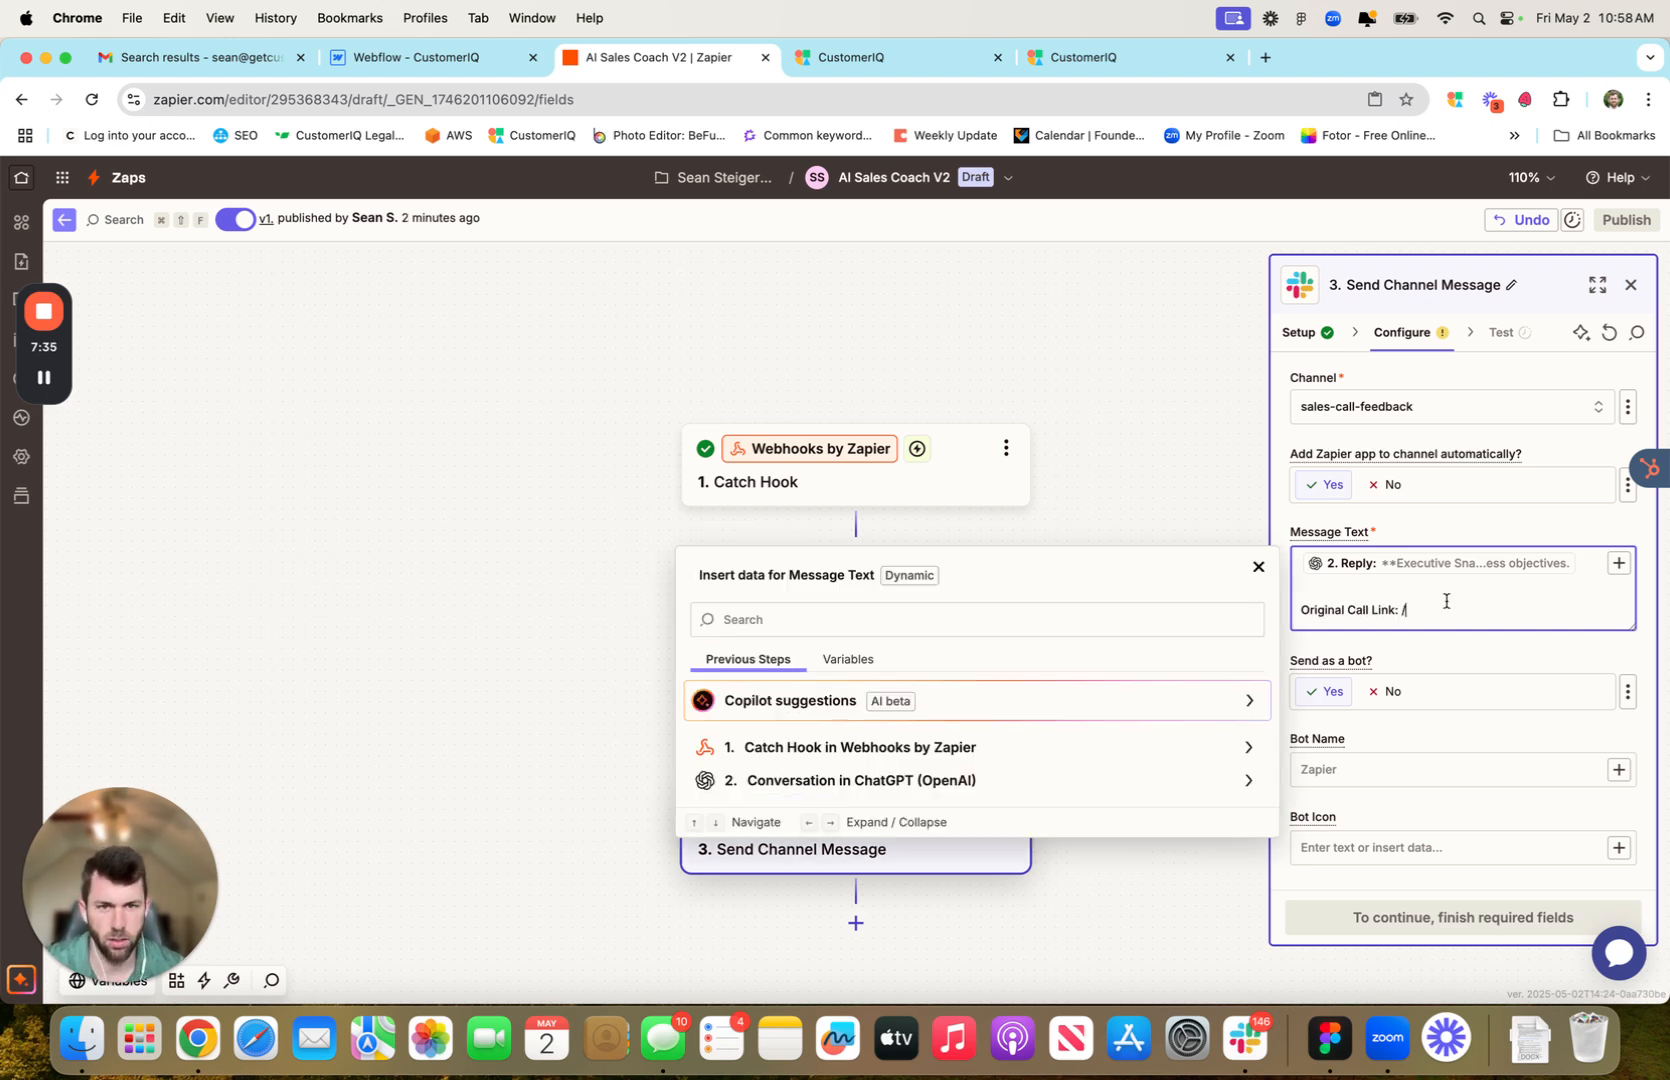
left_click(1249, 752)
scroll(1089, 656, "down", 2)
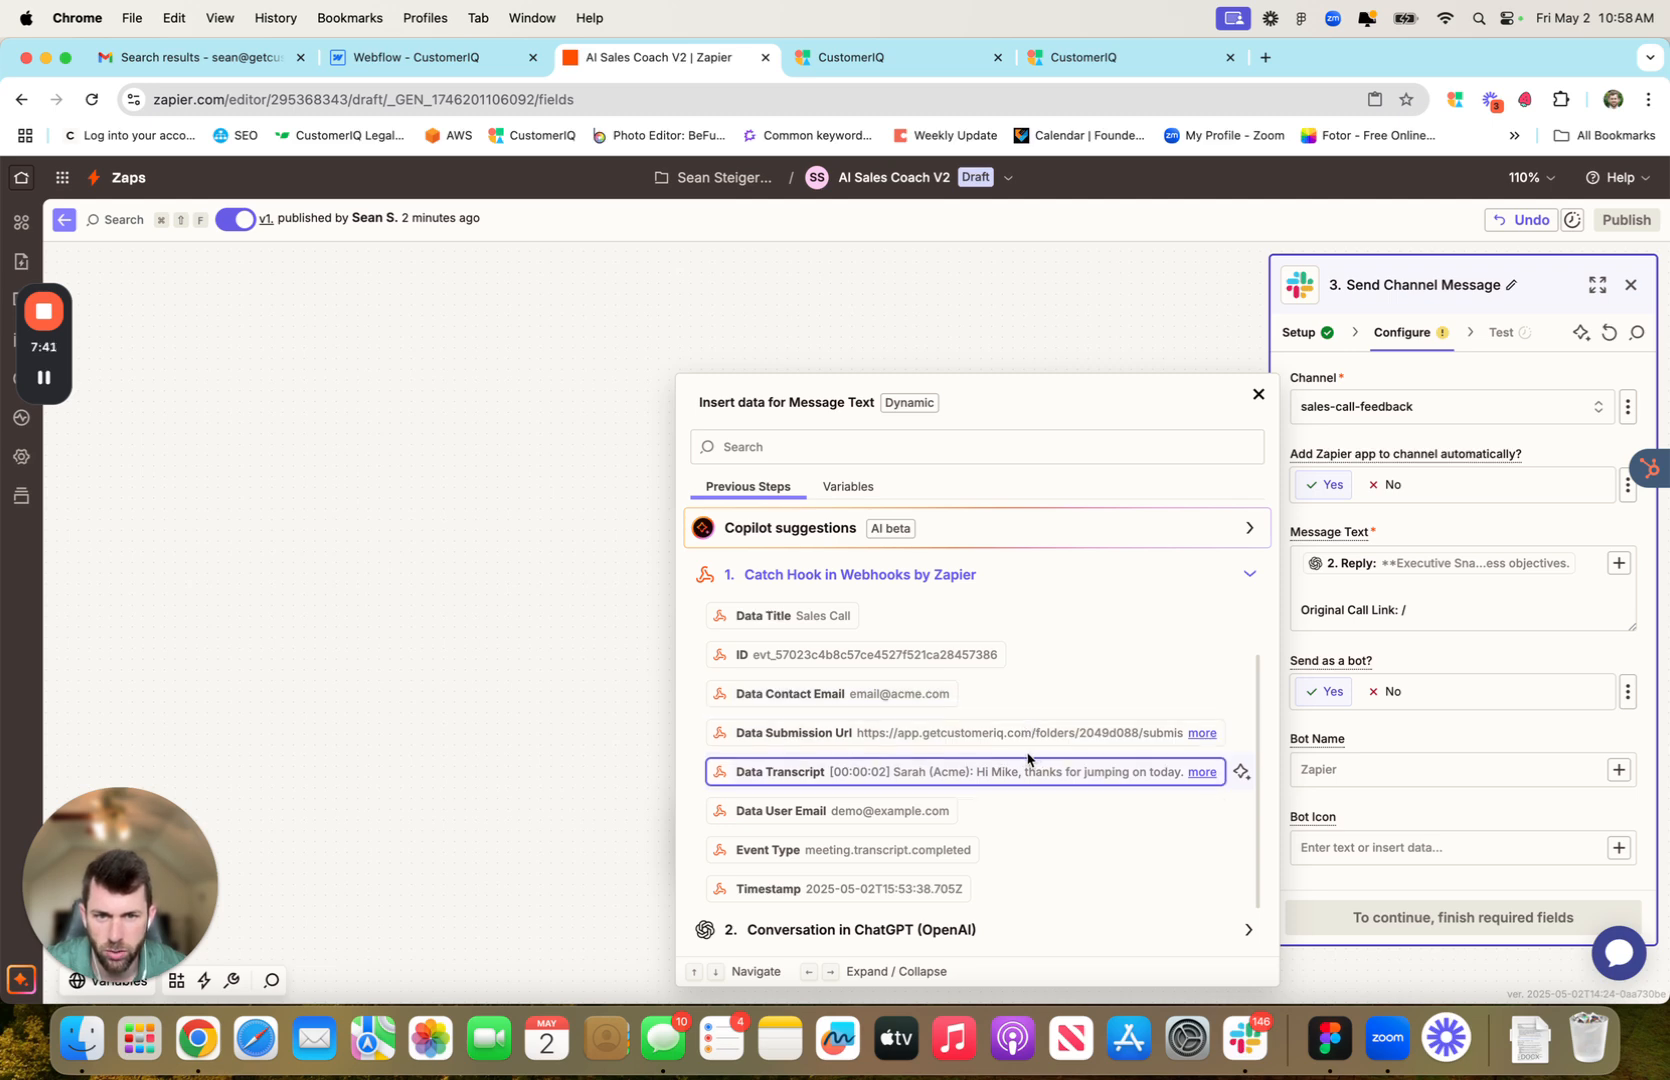
left_click(906, 736)
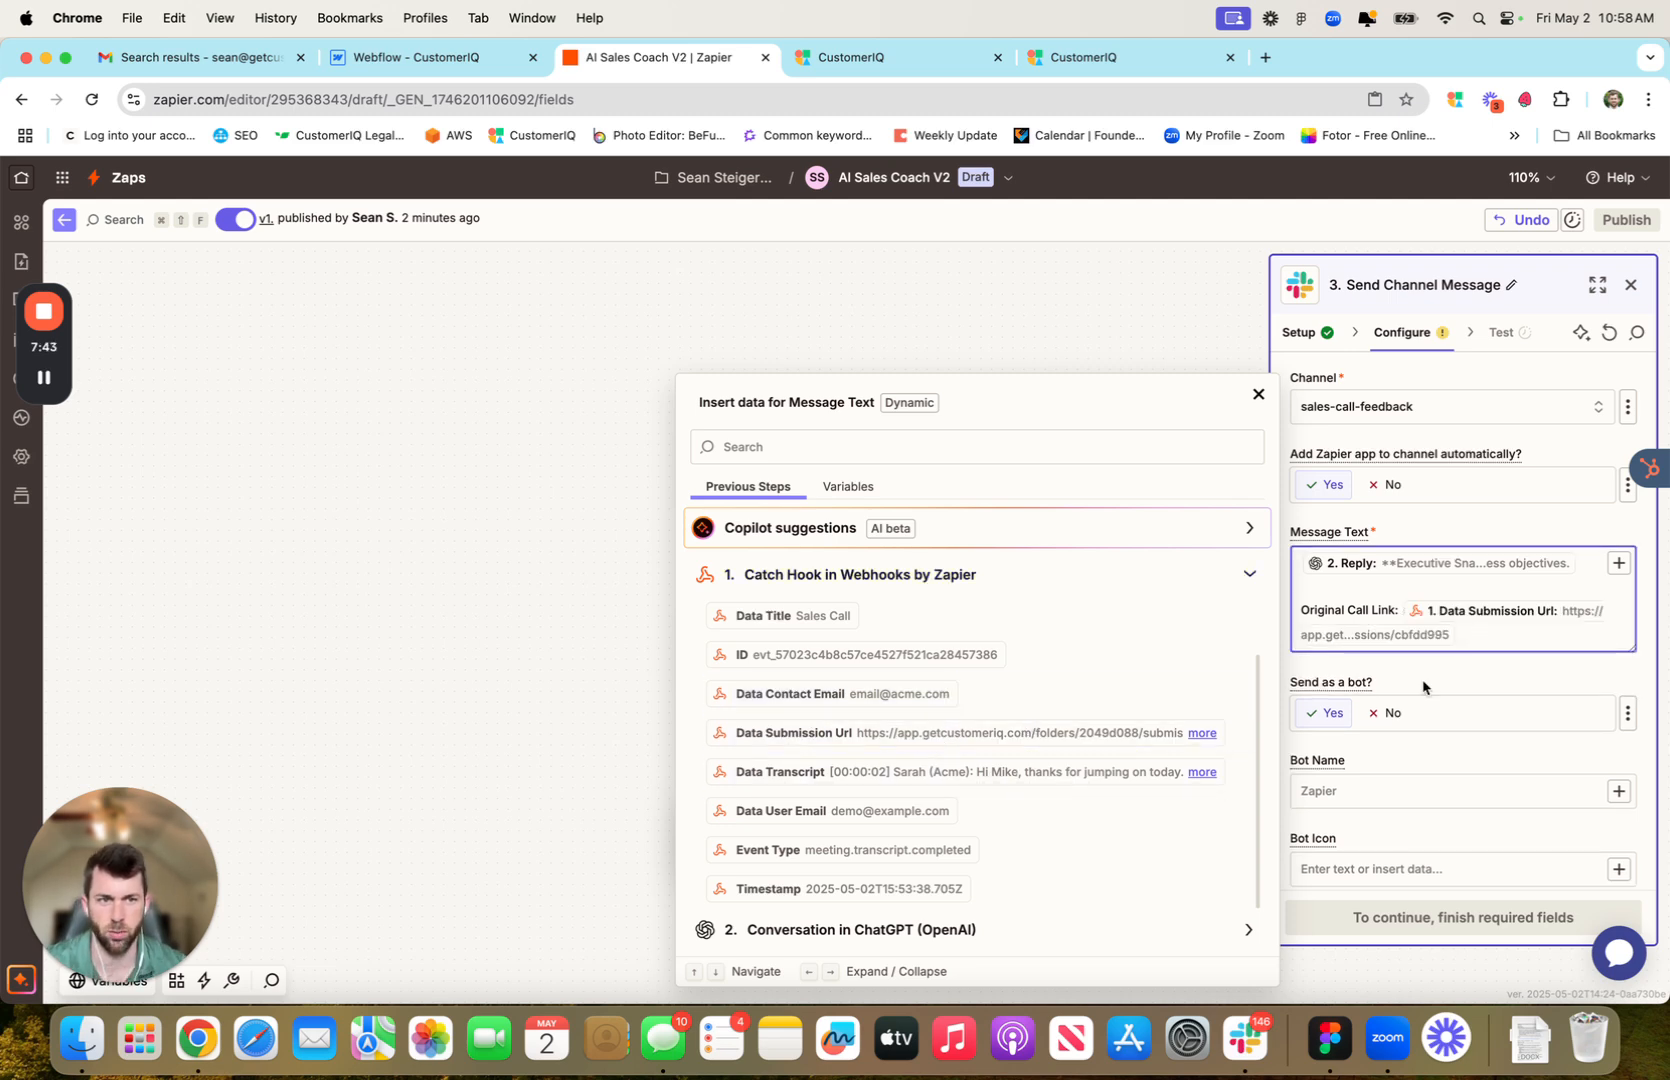
left_click(1494, 673)
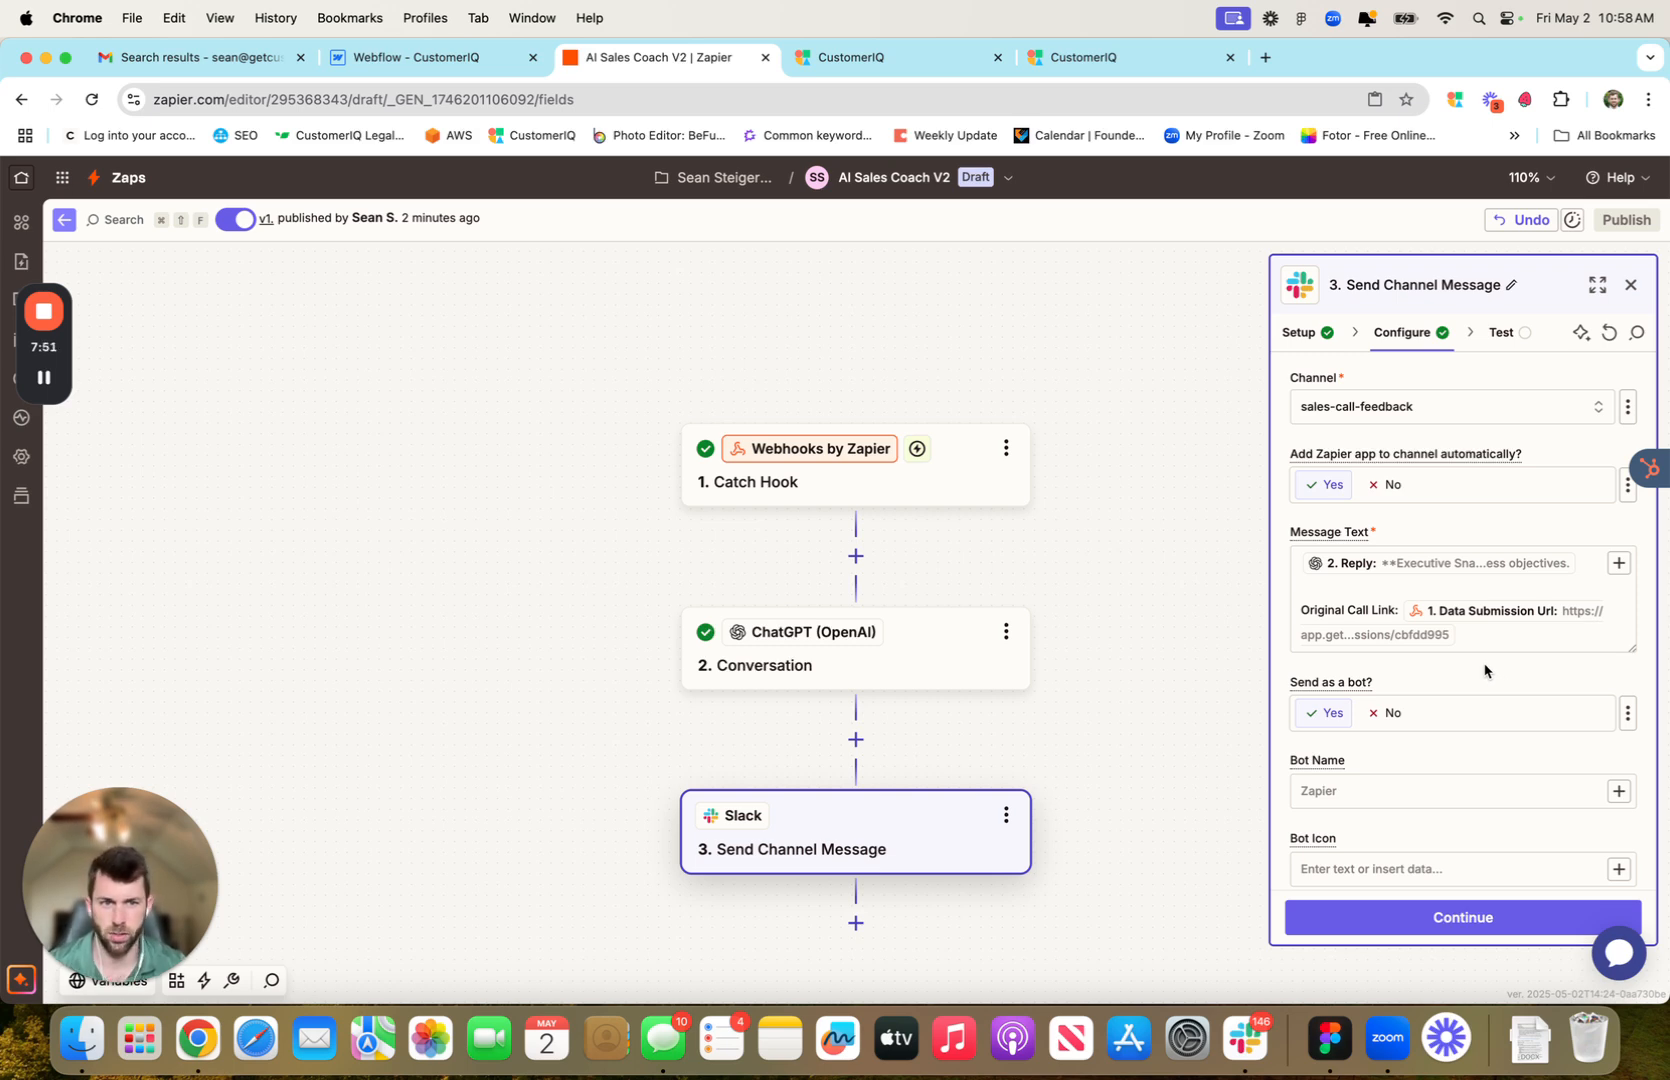
Set the Slack bot name to Call Coach AI
scroll(1481, 675, "down", 1)
left_click(1383, 741)
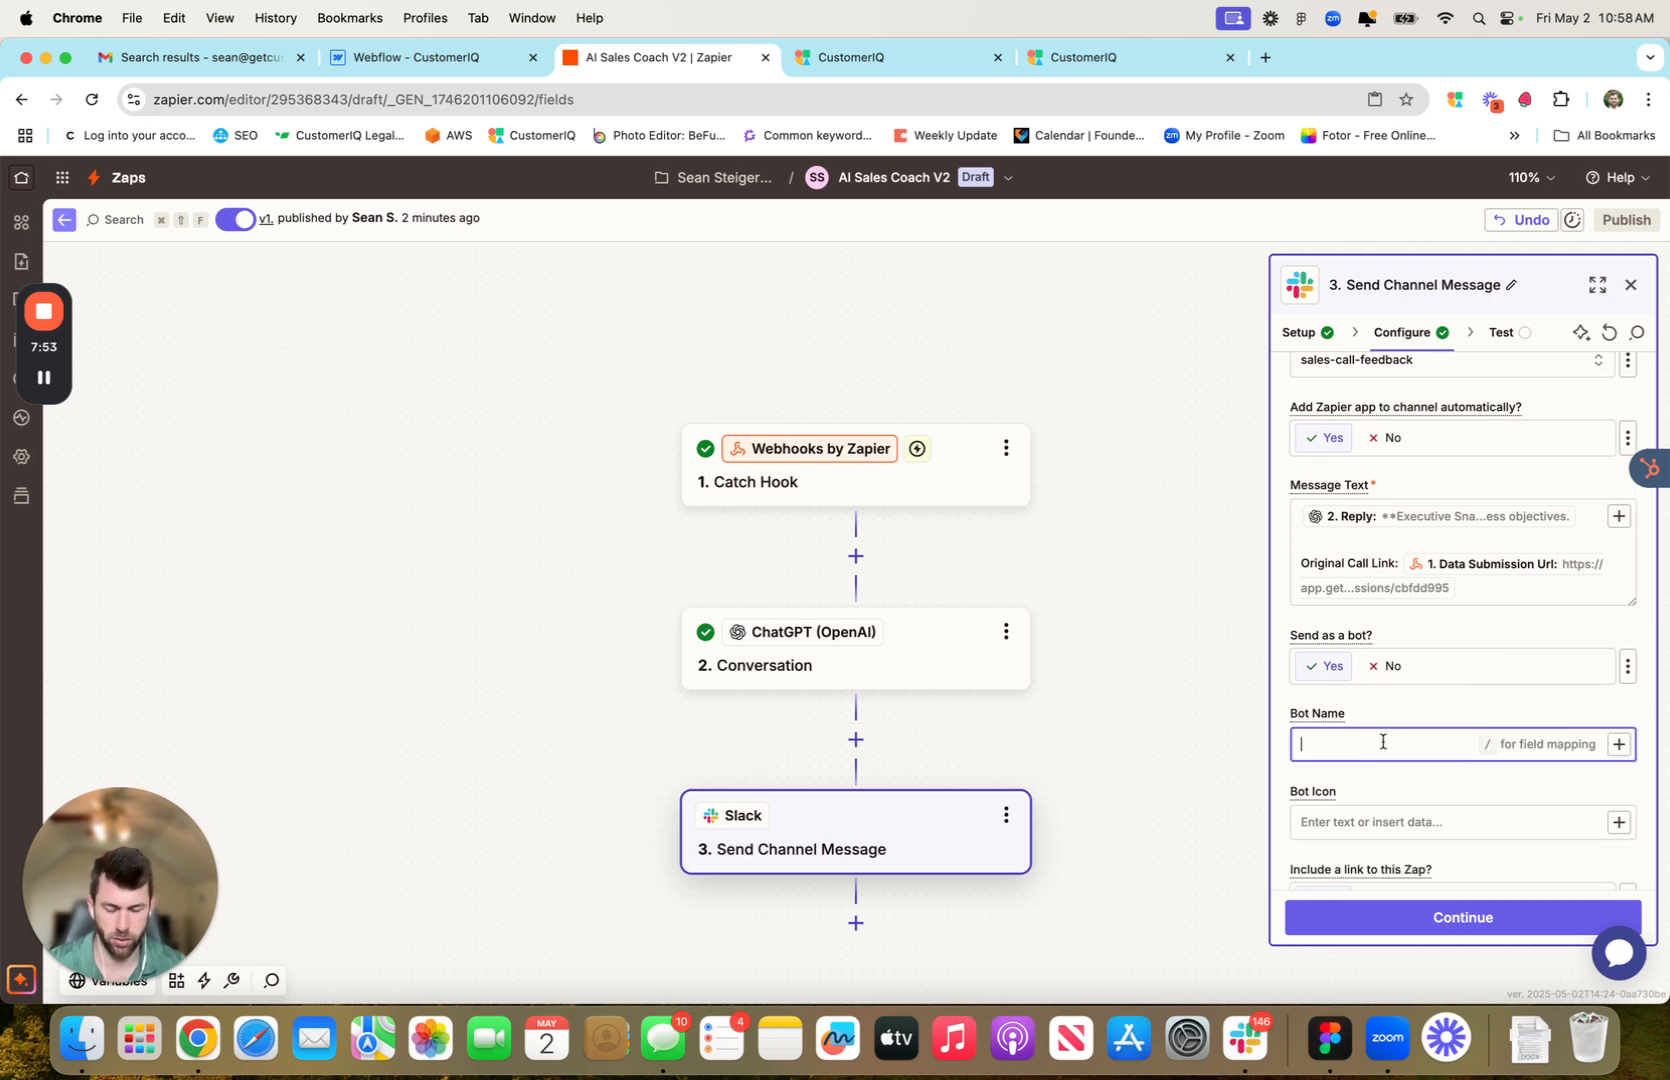
type("Call Coach AI")
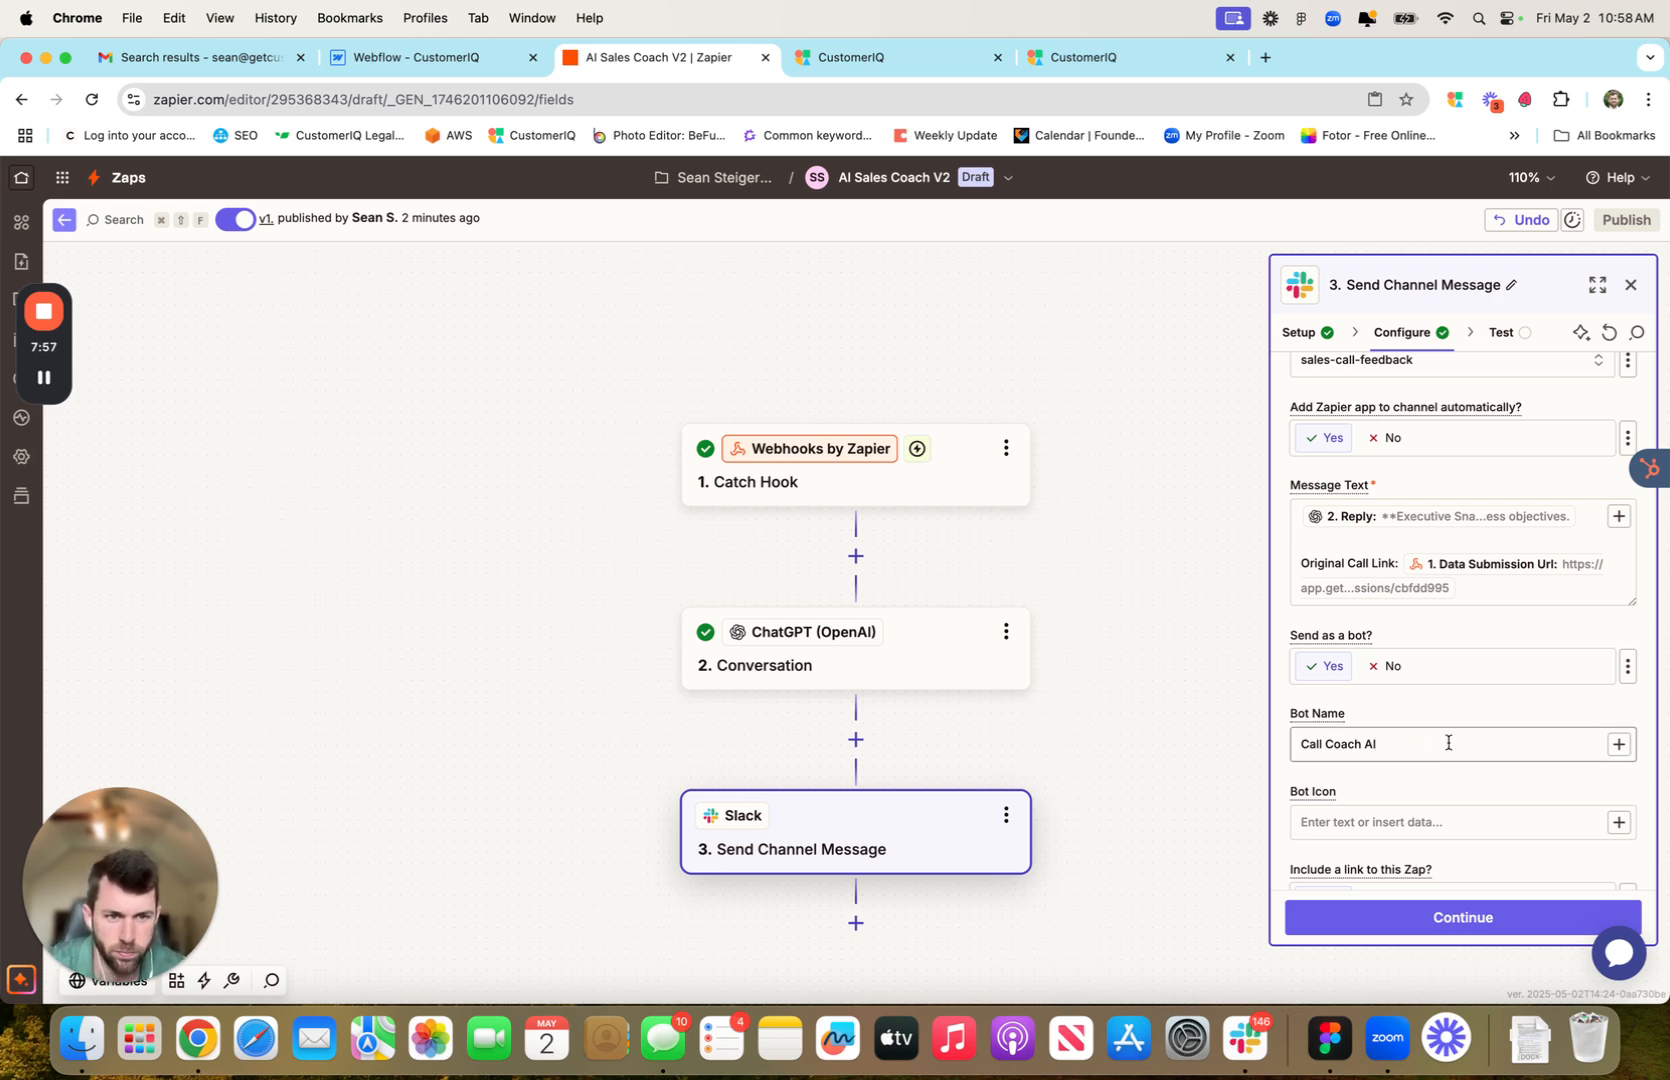
scroll(1440, 740, "down", 8)
scroll(1434, 785, "down", 6)
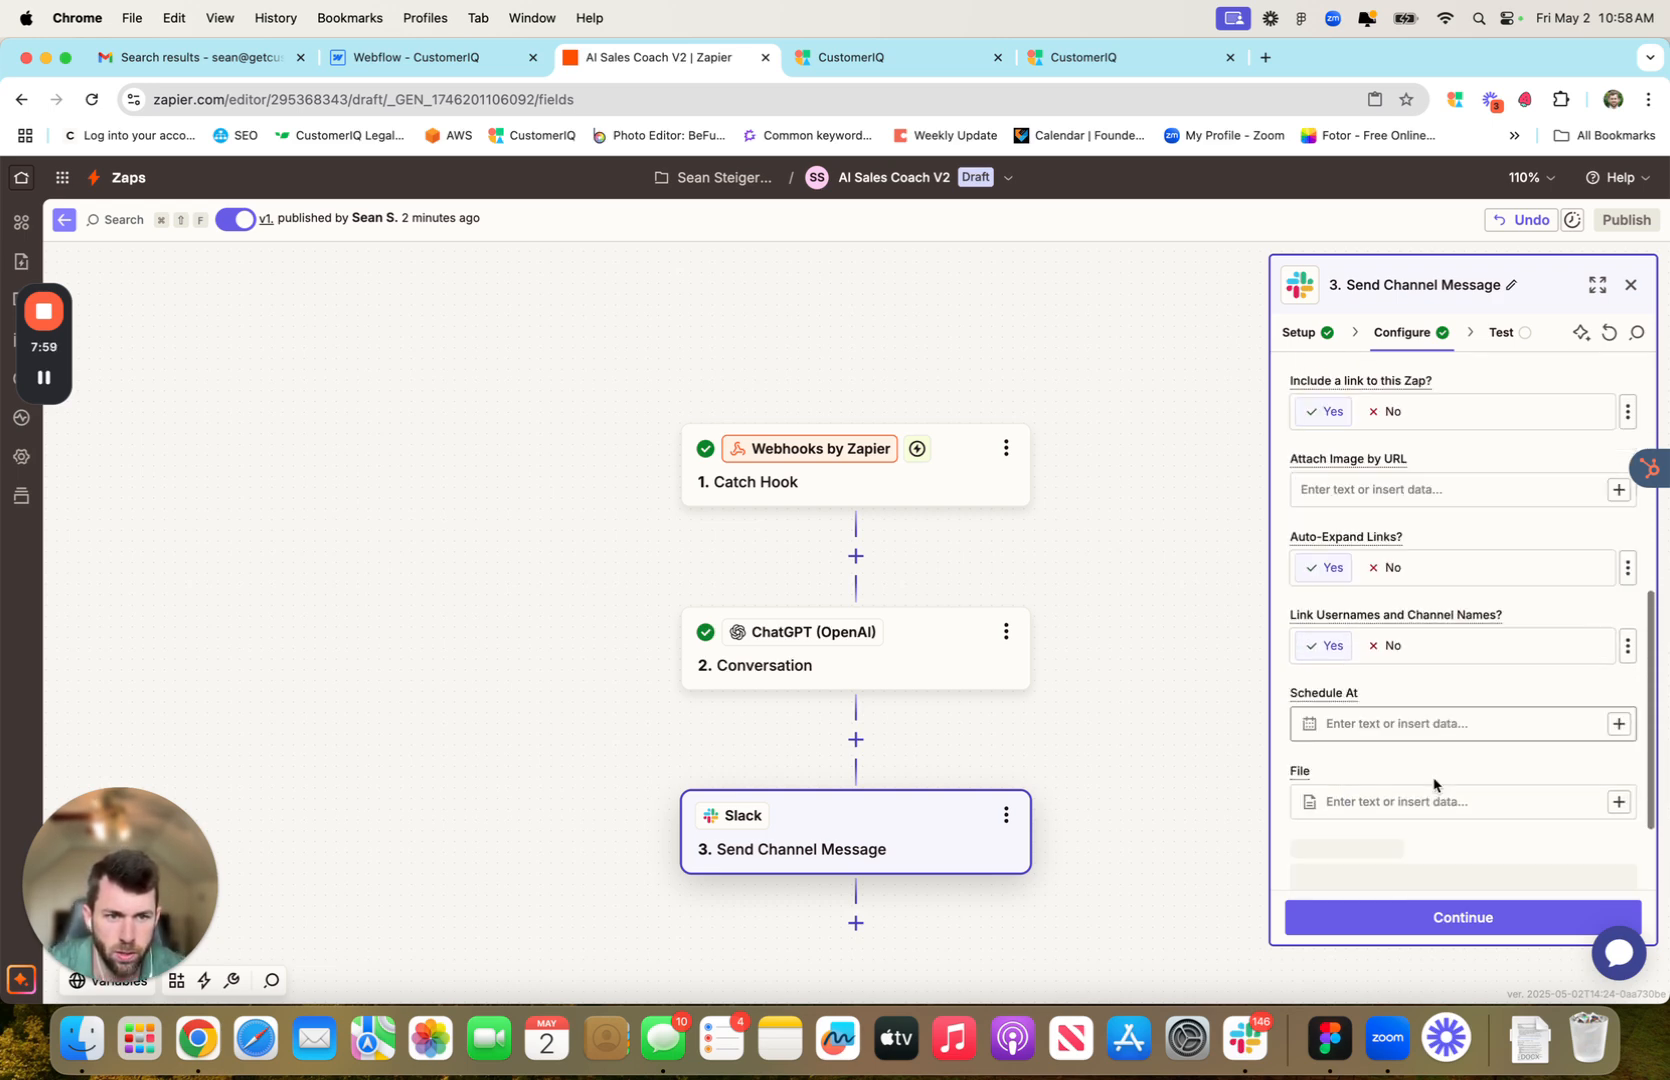
Test the Slack step, sending the coaching message to sales-call-feedback
left_click(1472, 932)
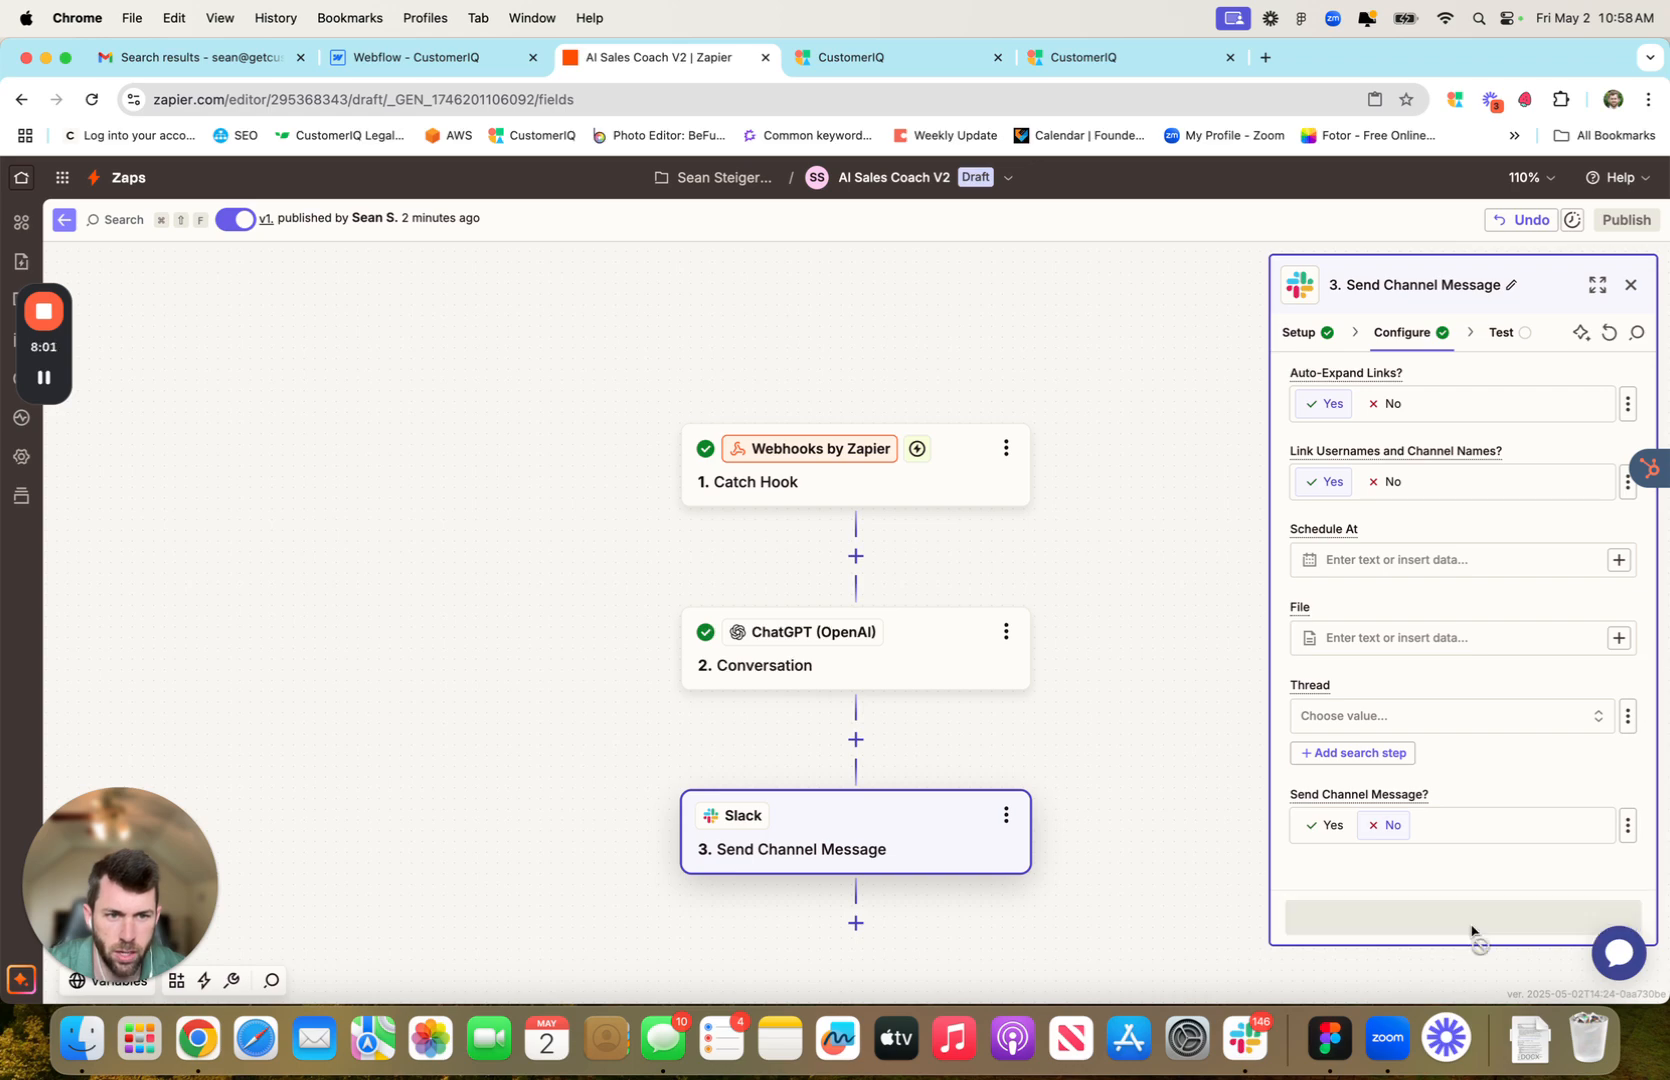
scroll(1465, 680, "down", 15)
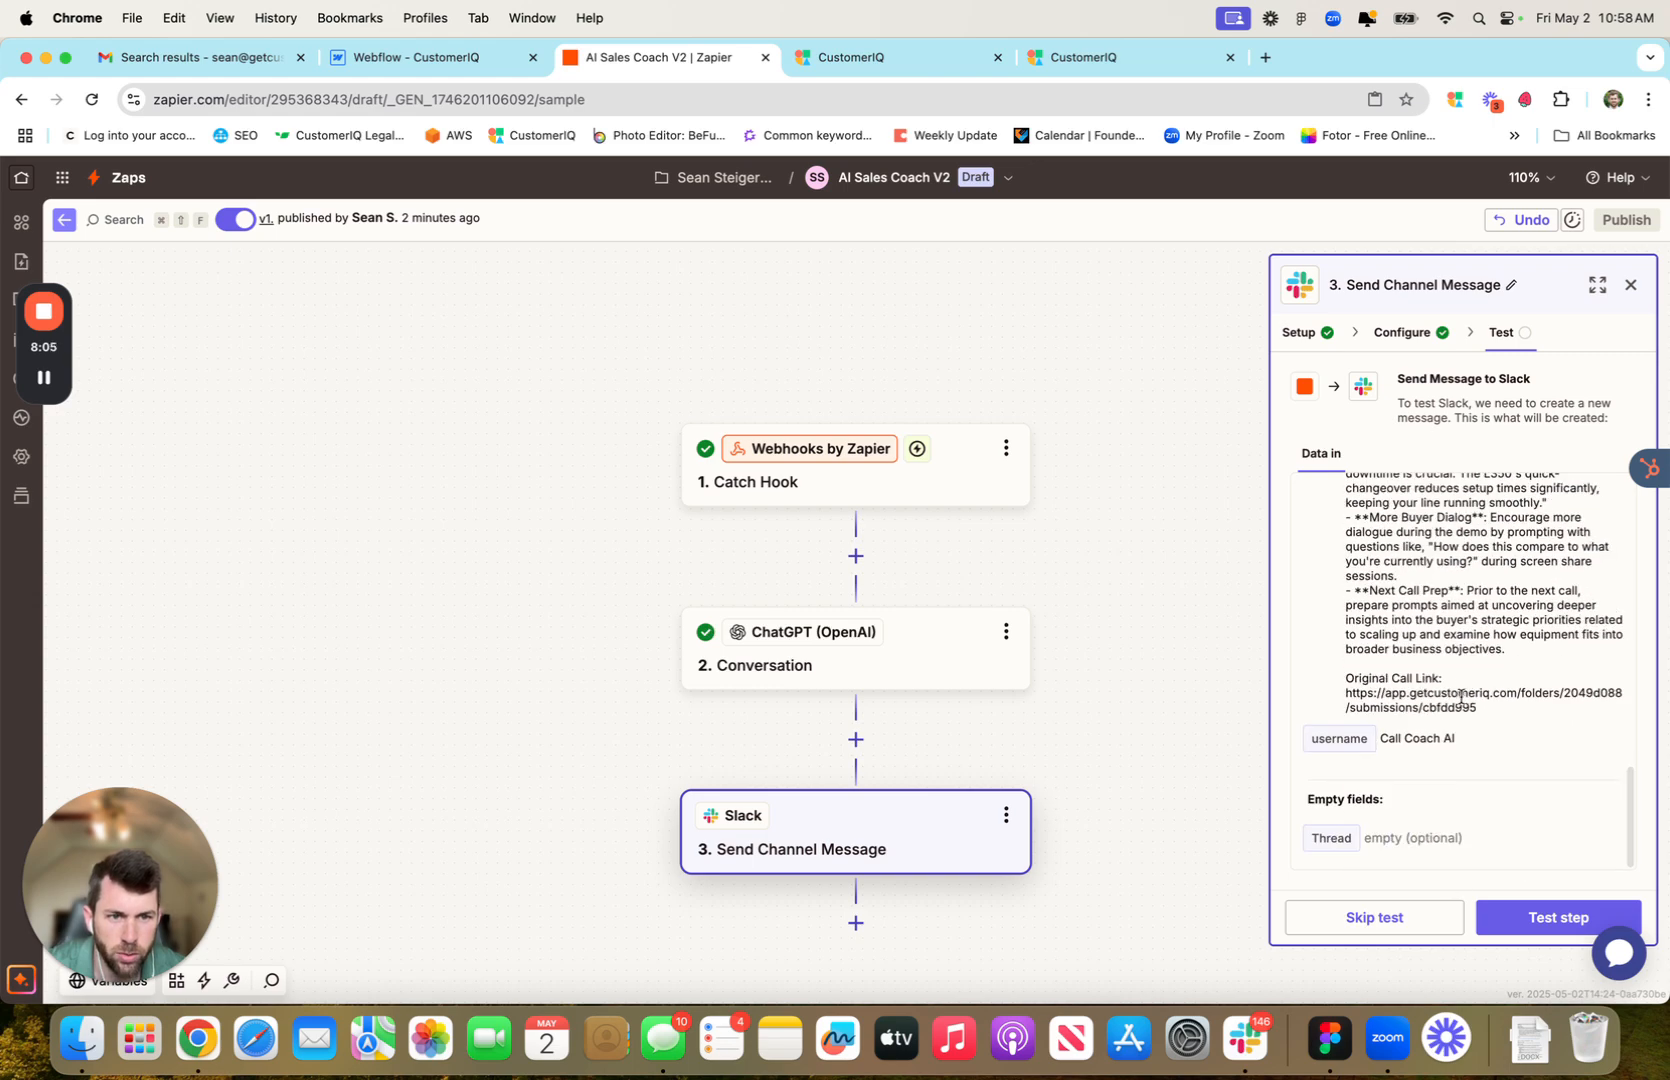
scroll(1462, 700, "up", 15)
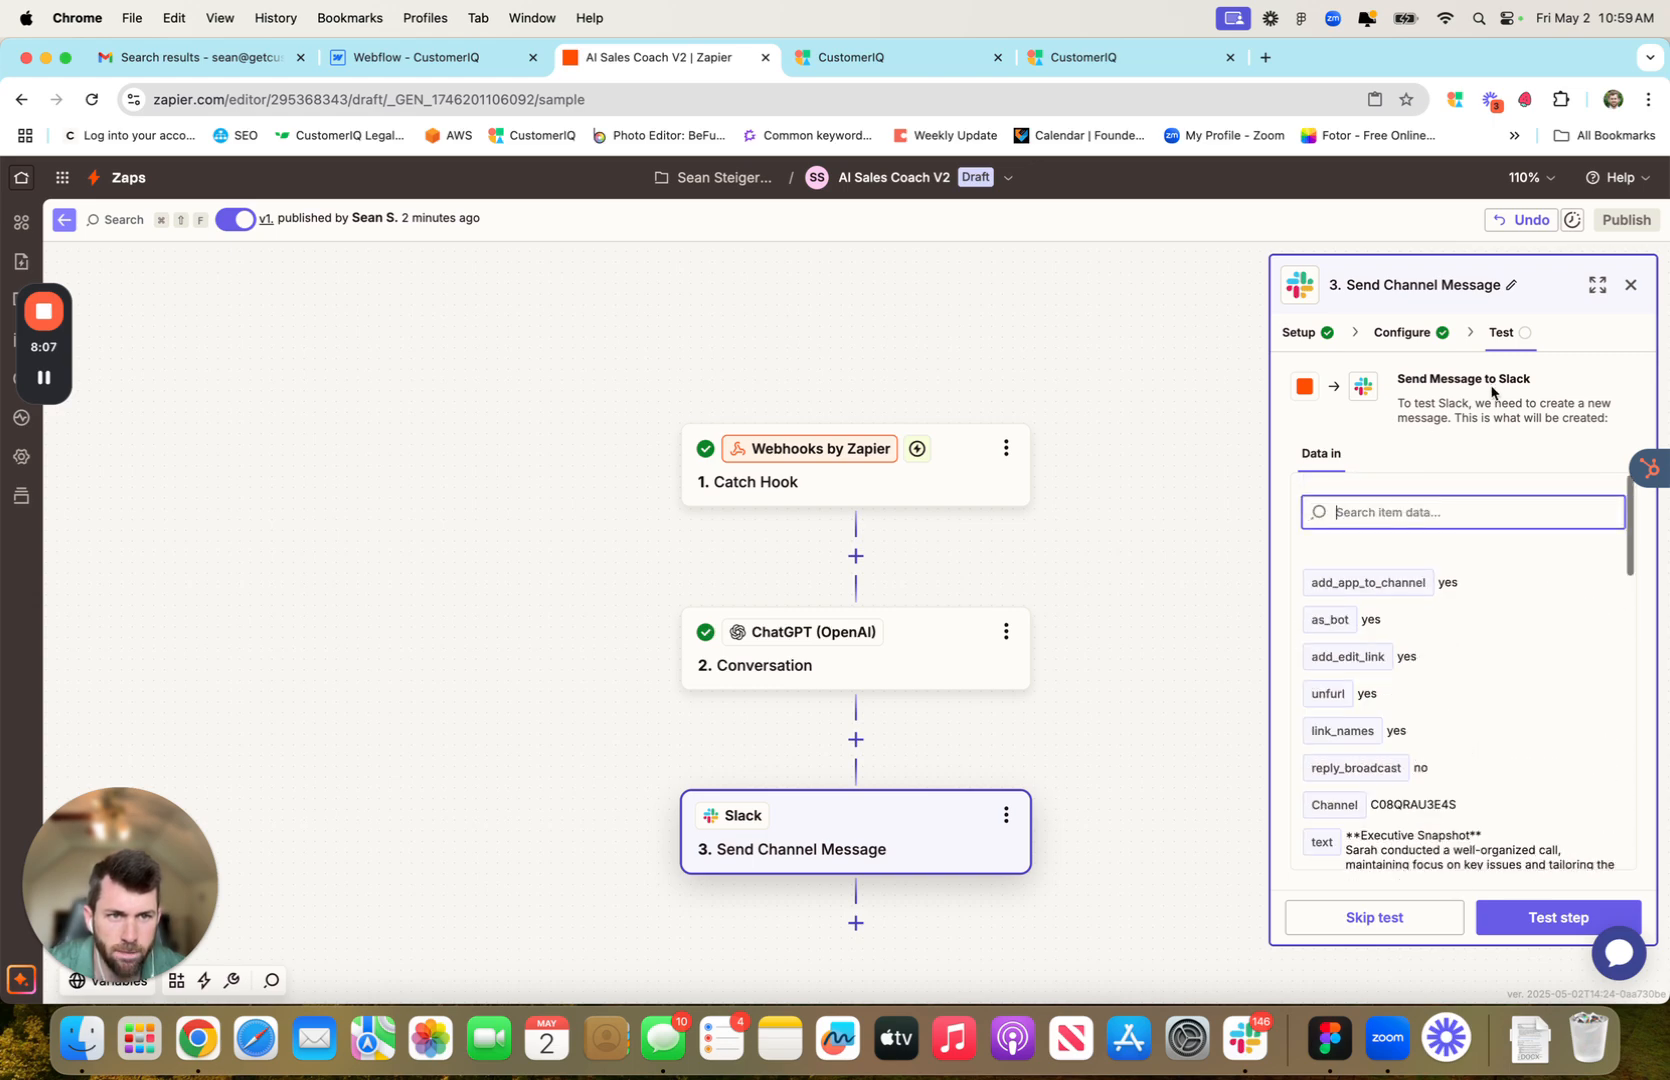
scroll(1495, 635, "down", 1)
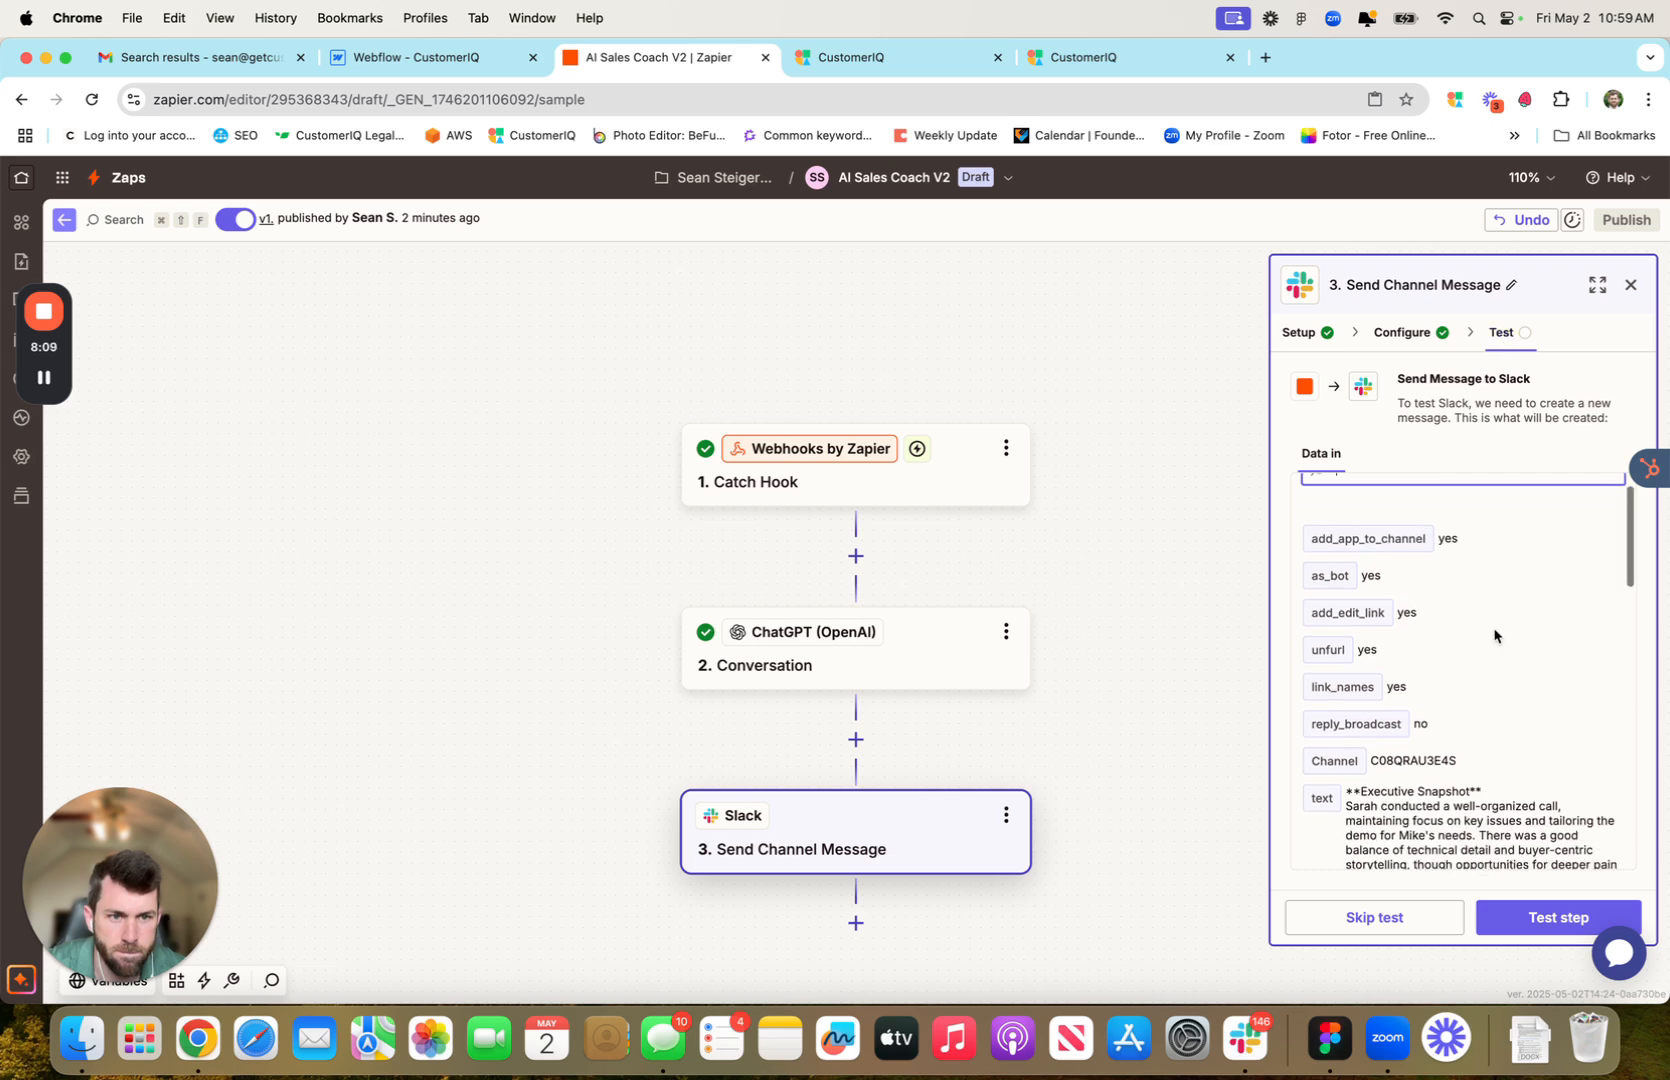
scroll(1495, 635, "up", 1)
left_click(1528, 917)
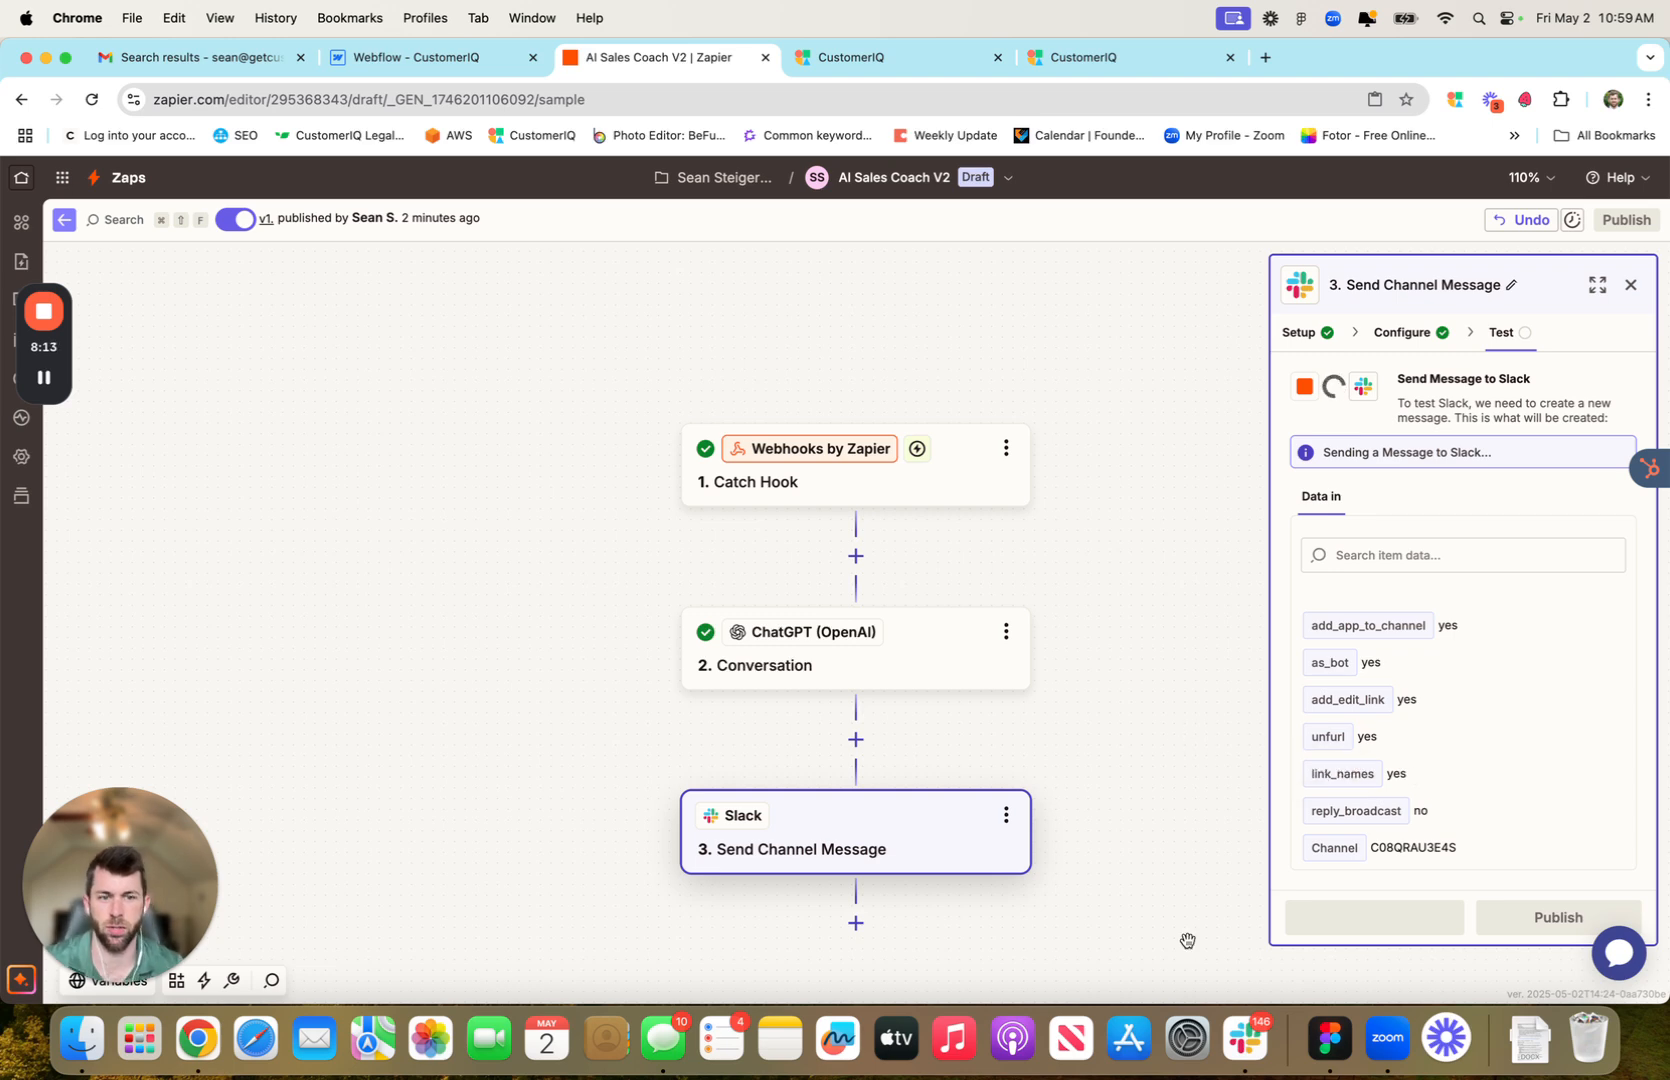
left_click(1248, 1057)
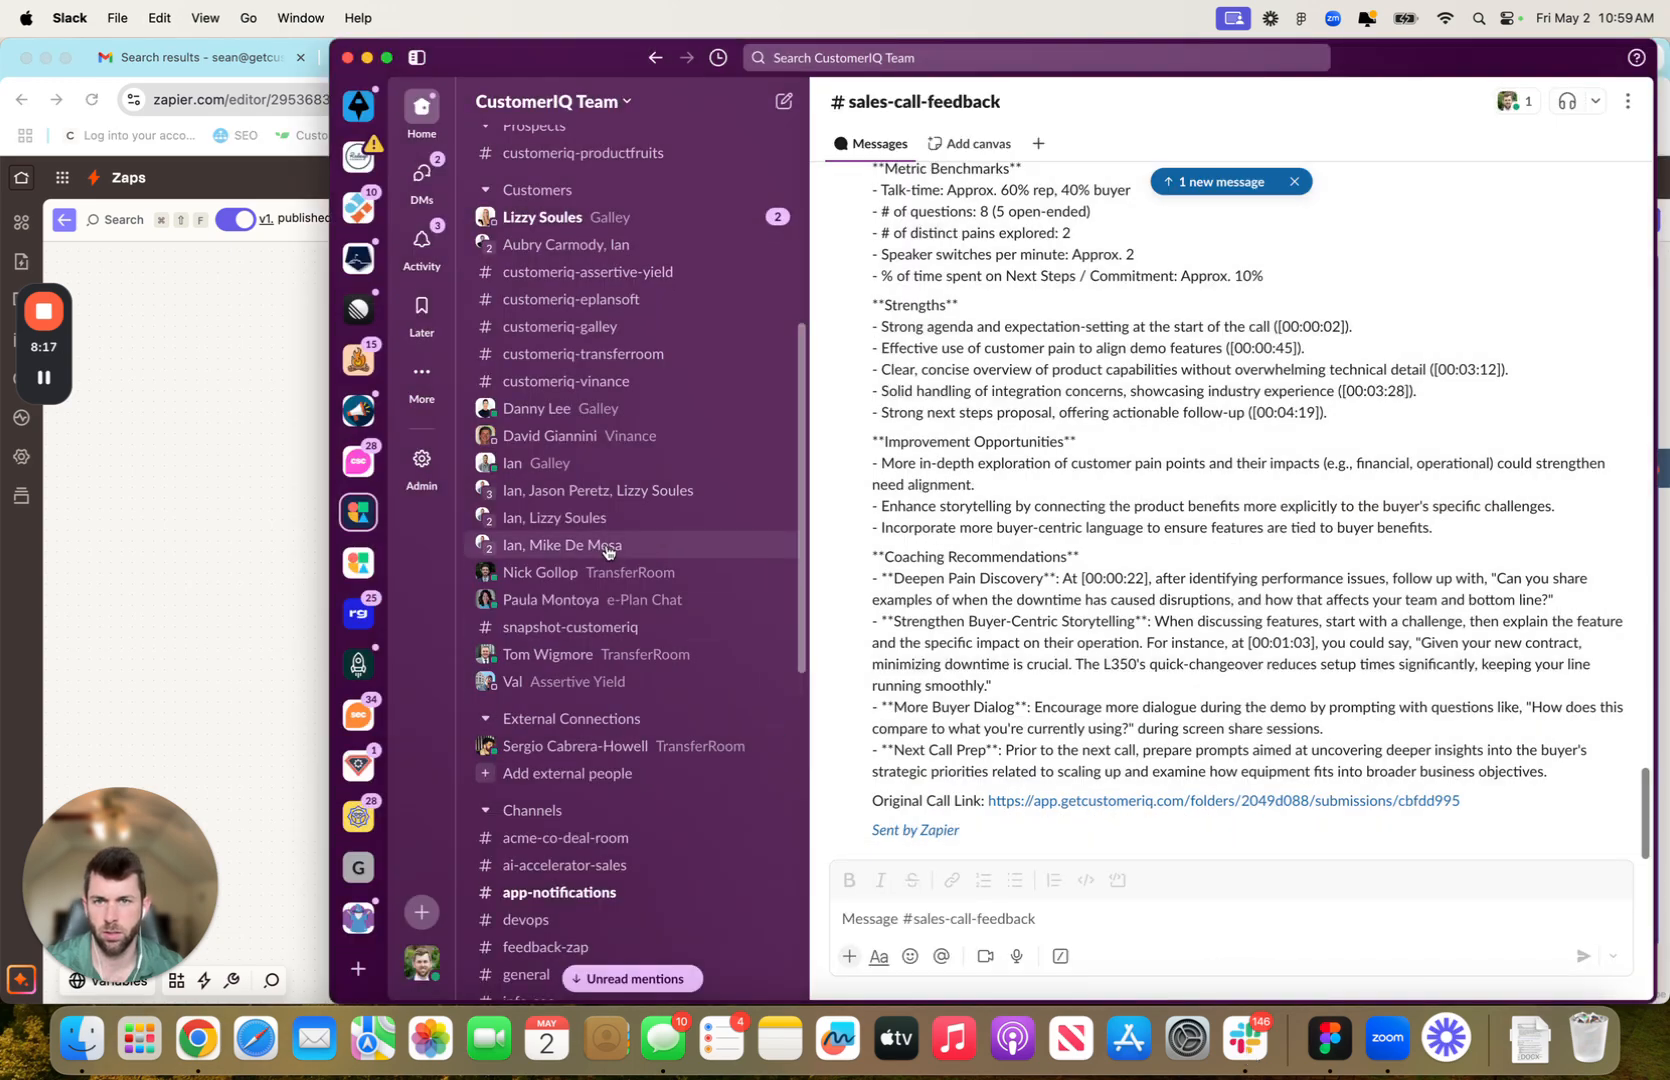
scroll(600, 545, "up", 2)
scroll(610, 556, "down", 5)
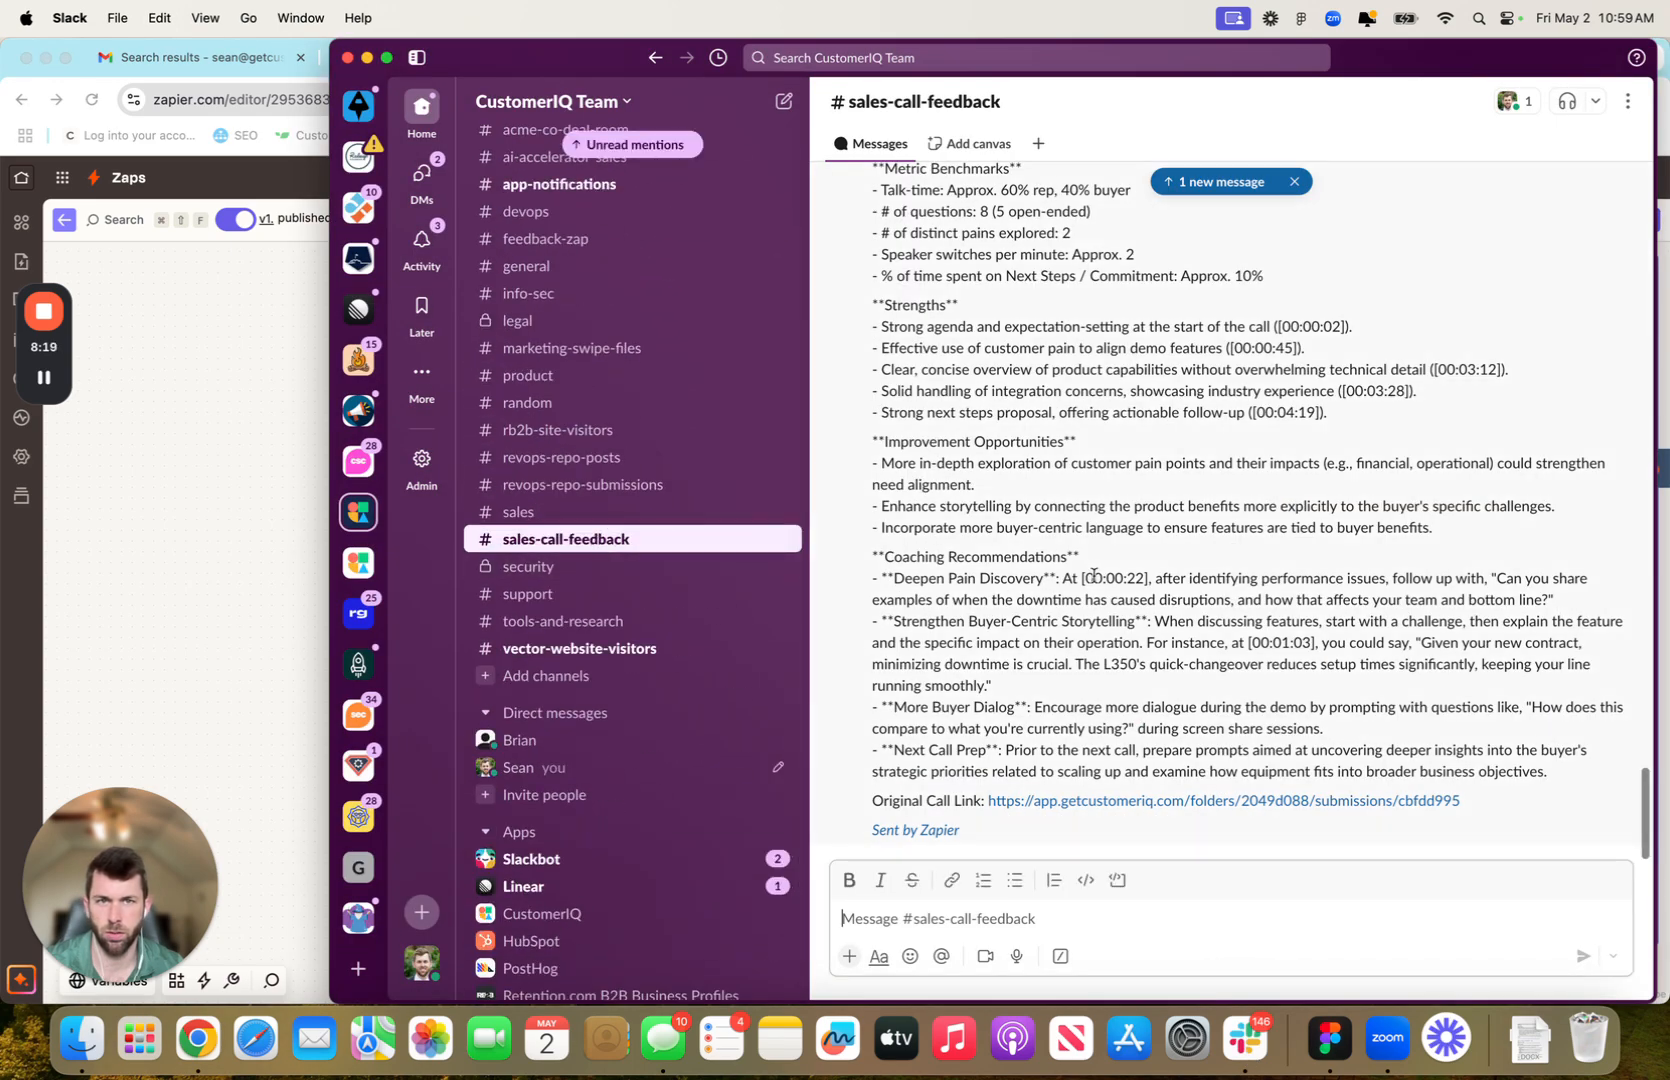
scroll(1100, 575, "up", 4)
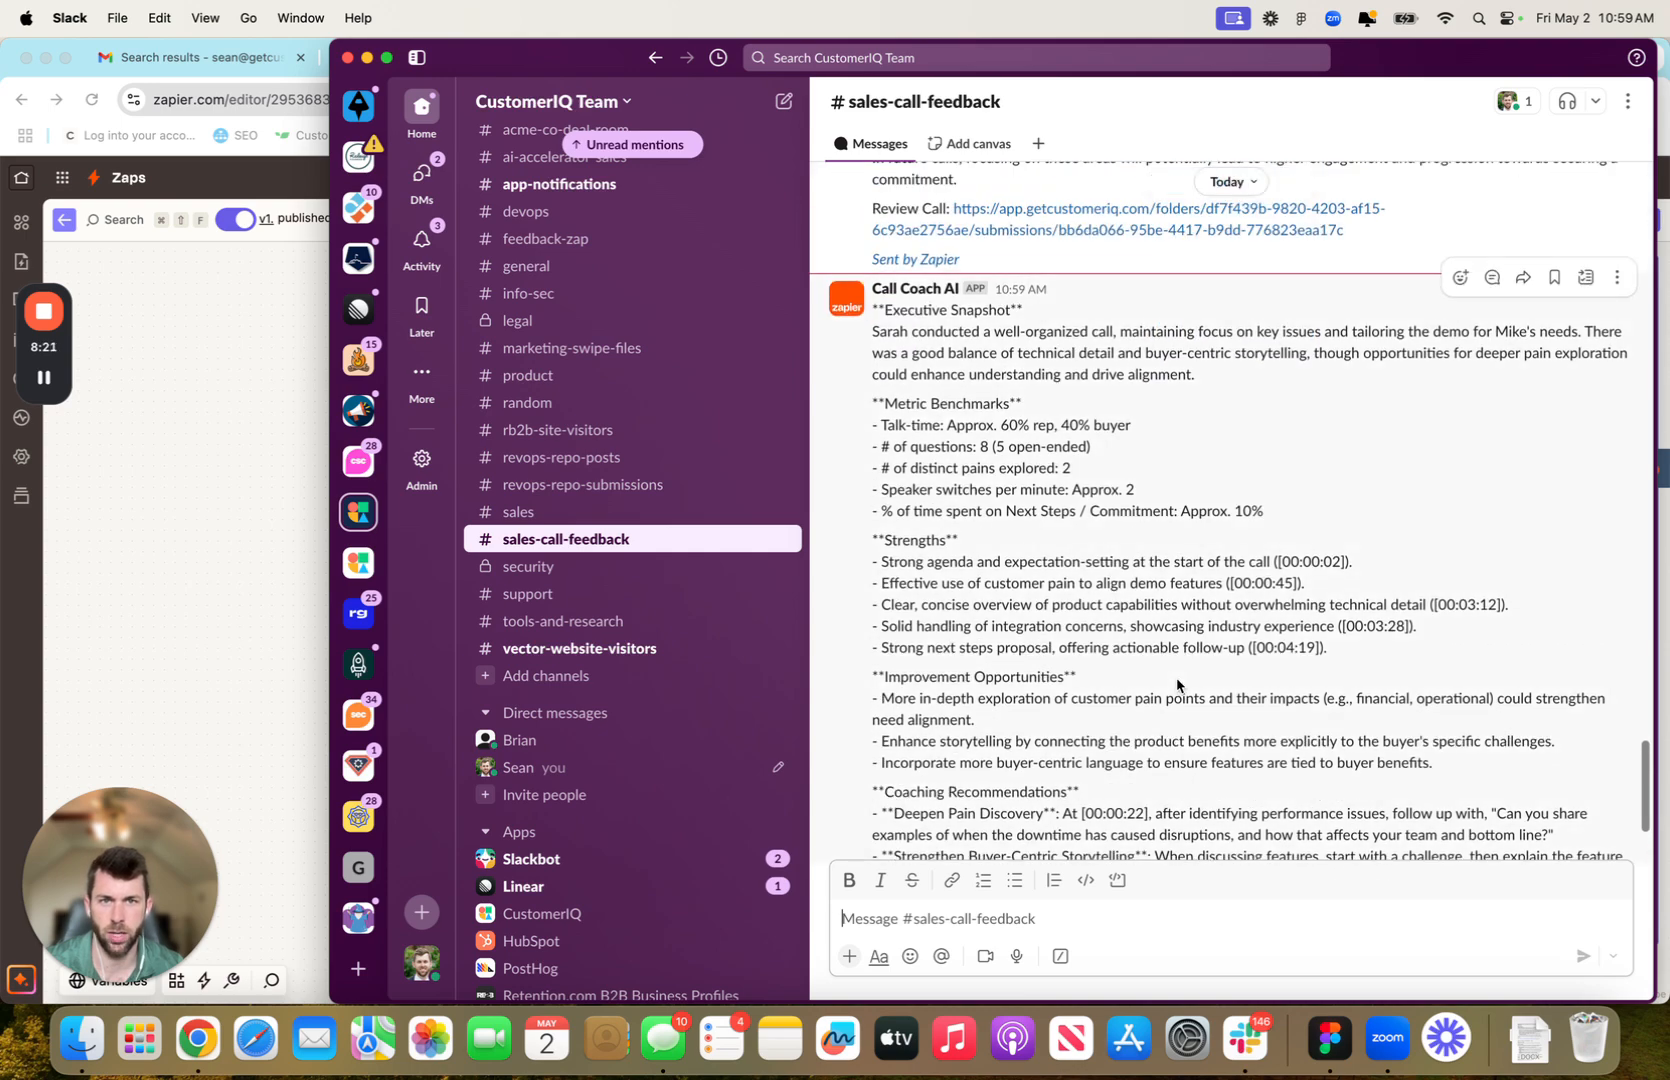
scroll(950, 380, "down", 4)
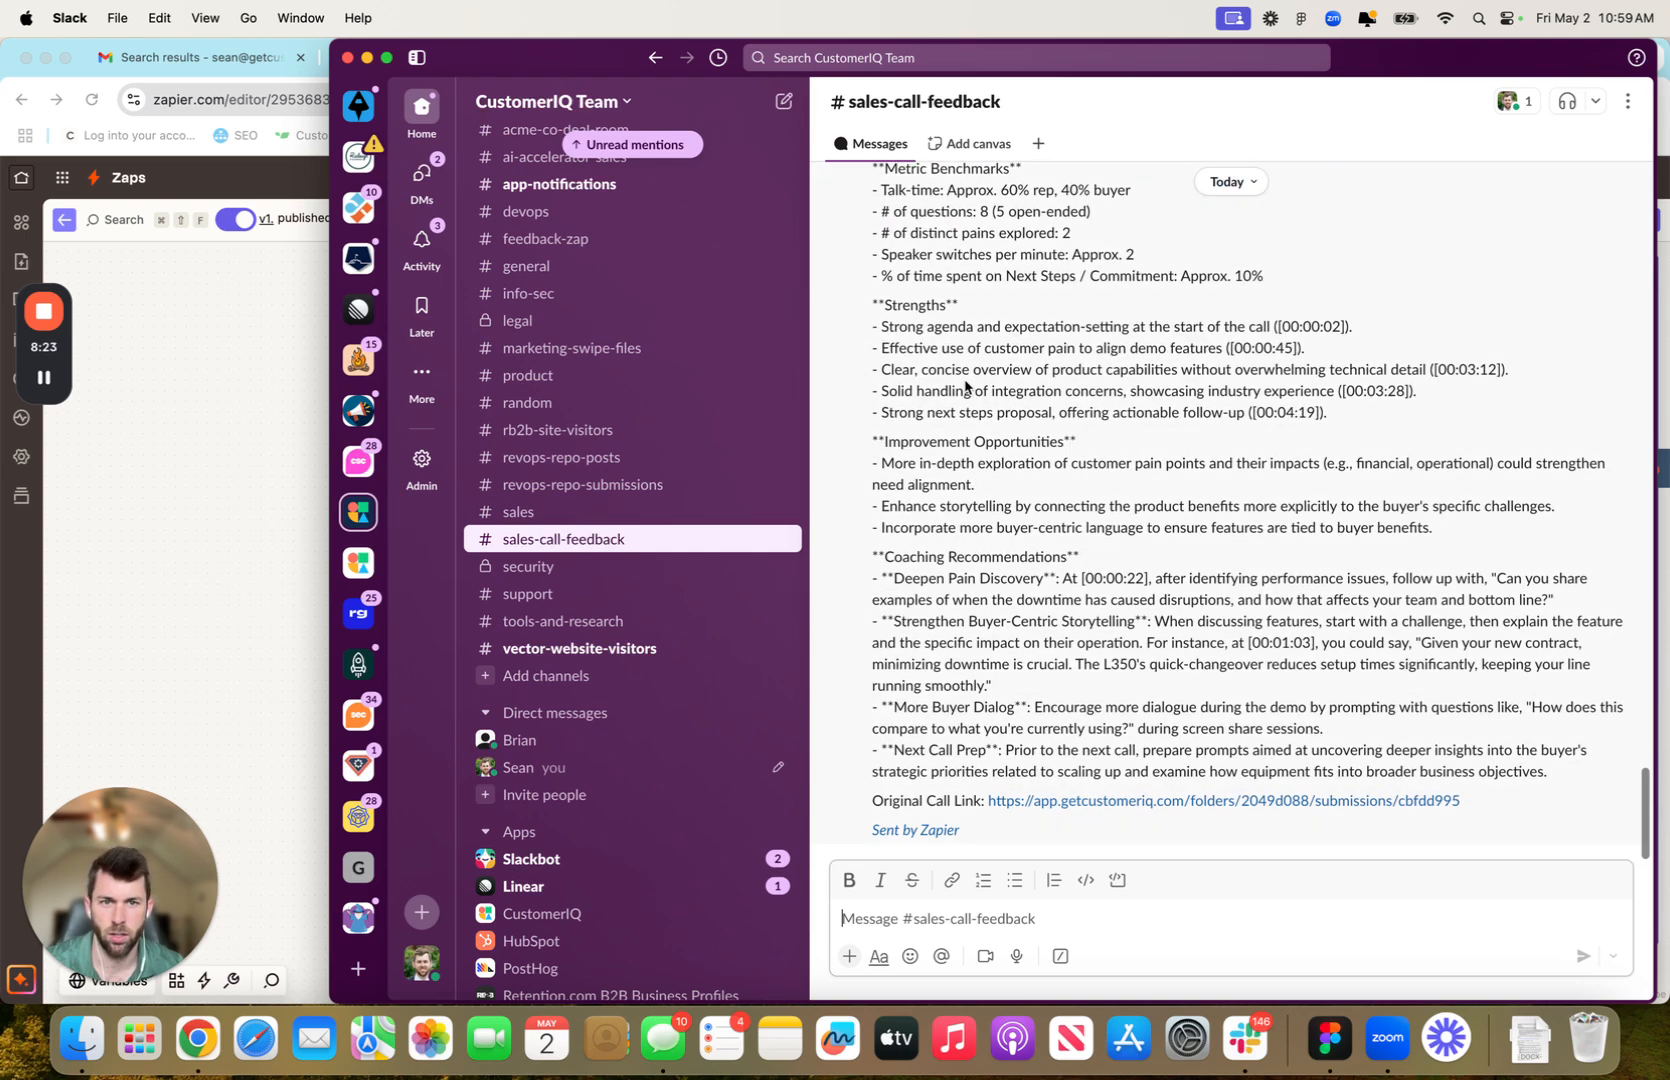
key("super+Tab")
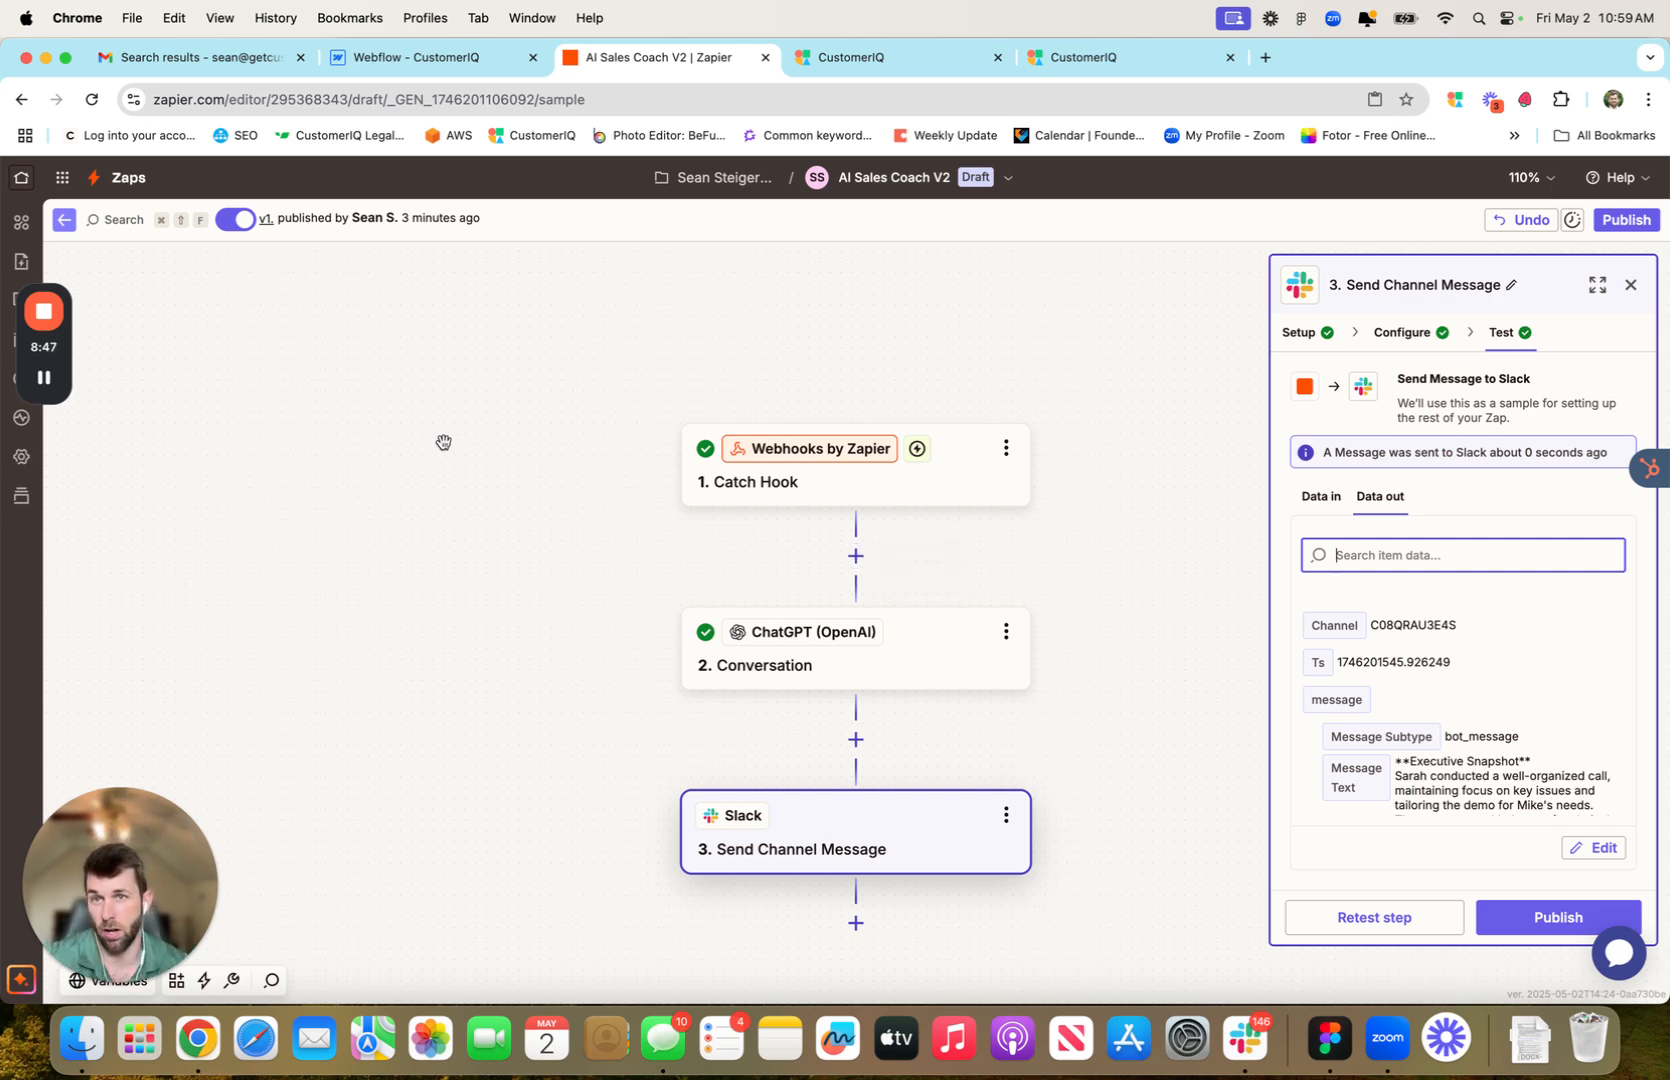
In CustomerIQ, open the Nashville discussion call from the Sales Calls folder
left_click(907, 62)
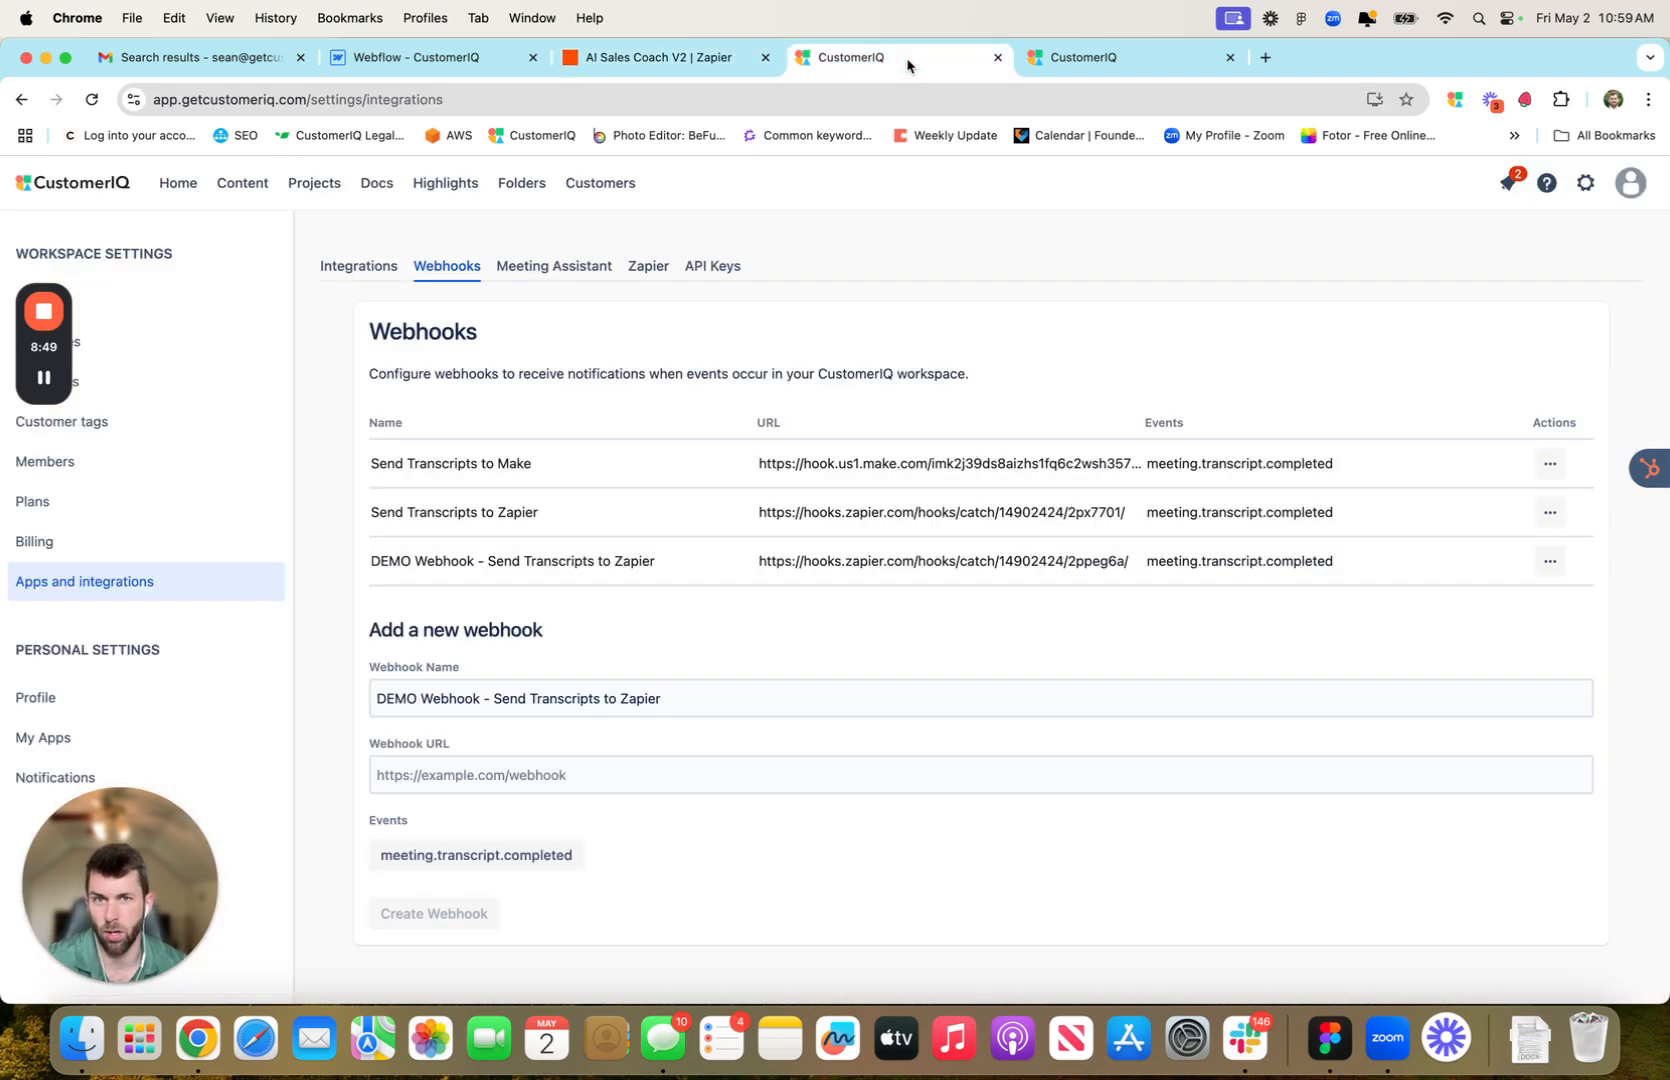
left_click(689, 62)
left_click(898, 62)
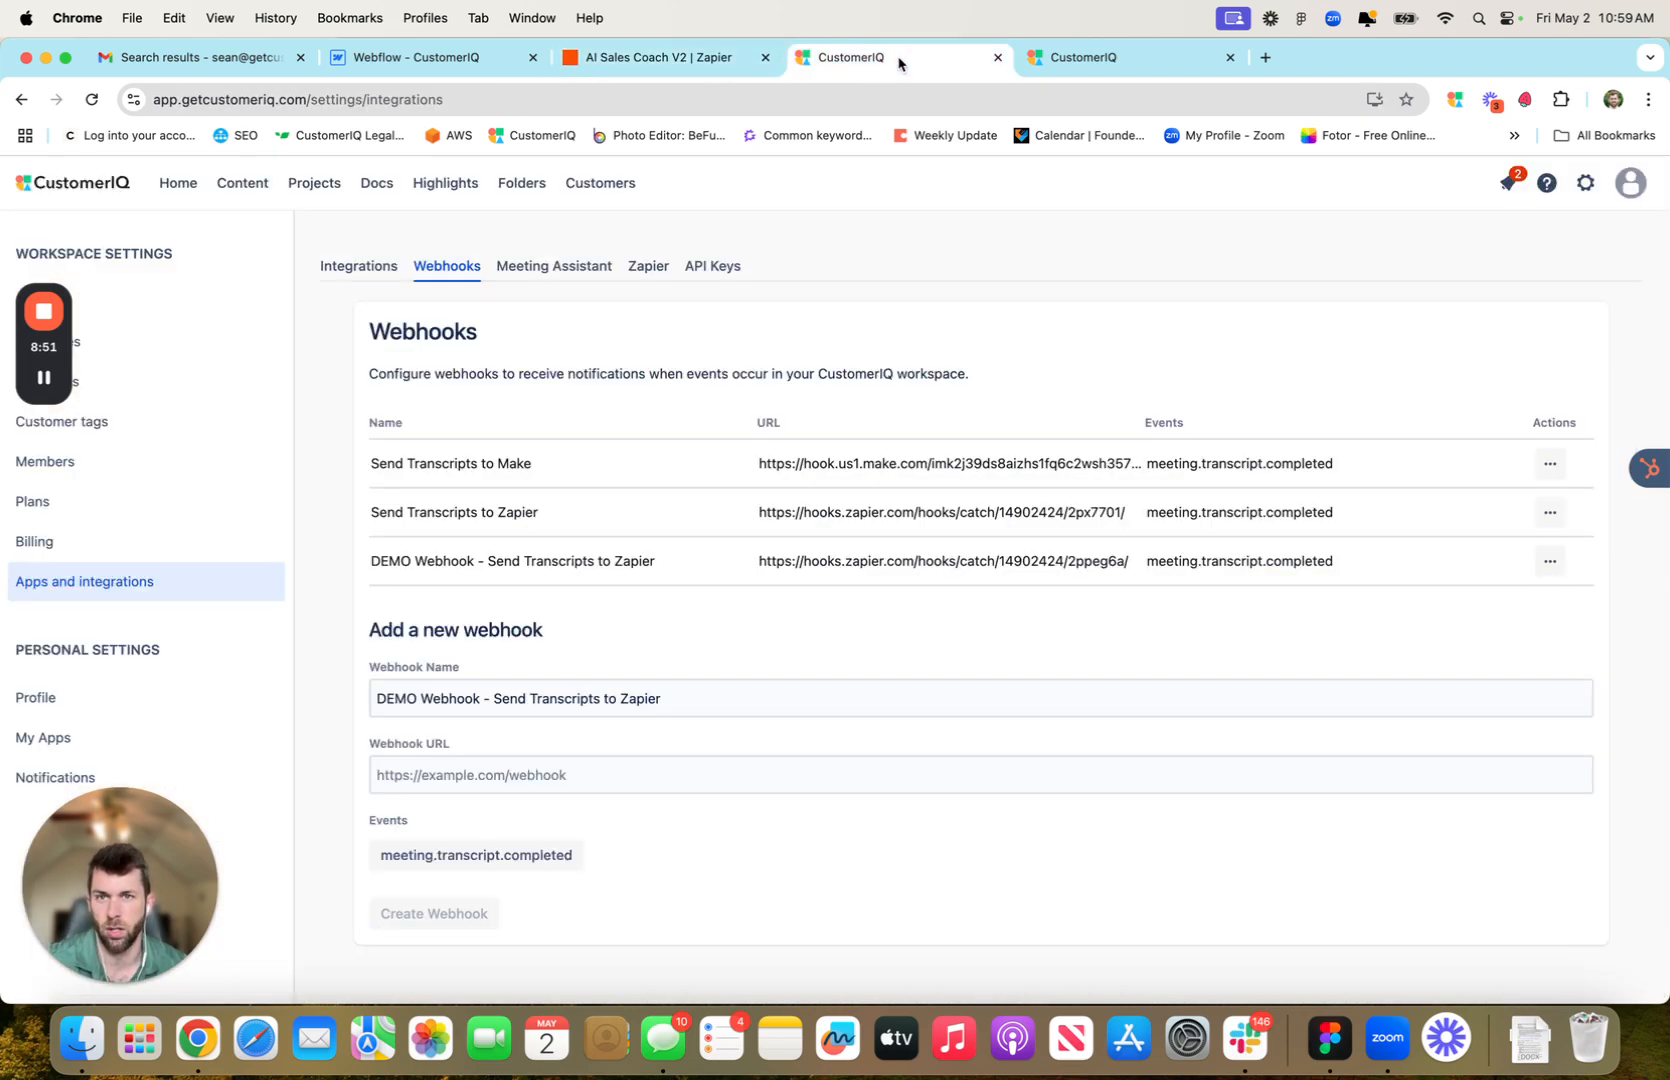
left_click(523, 185)
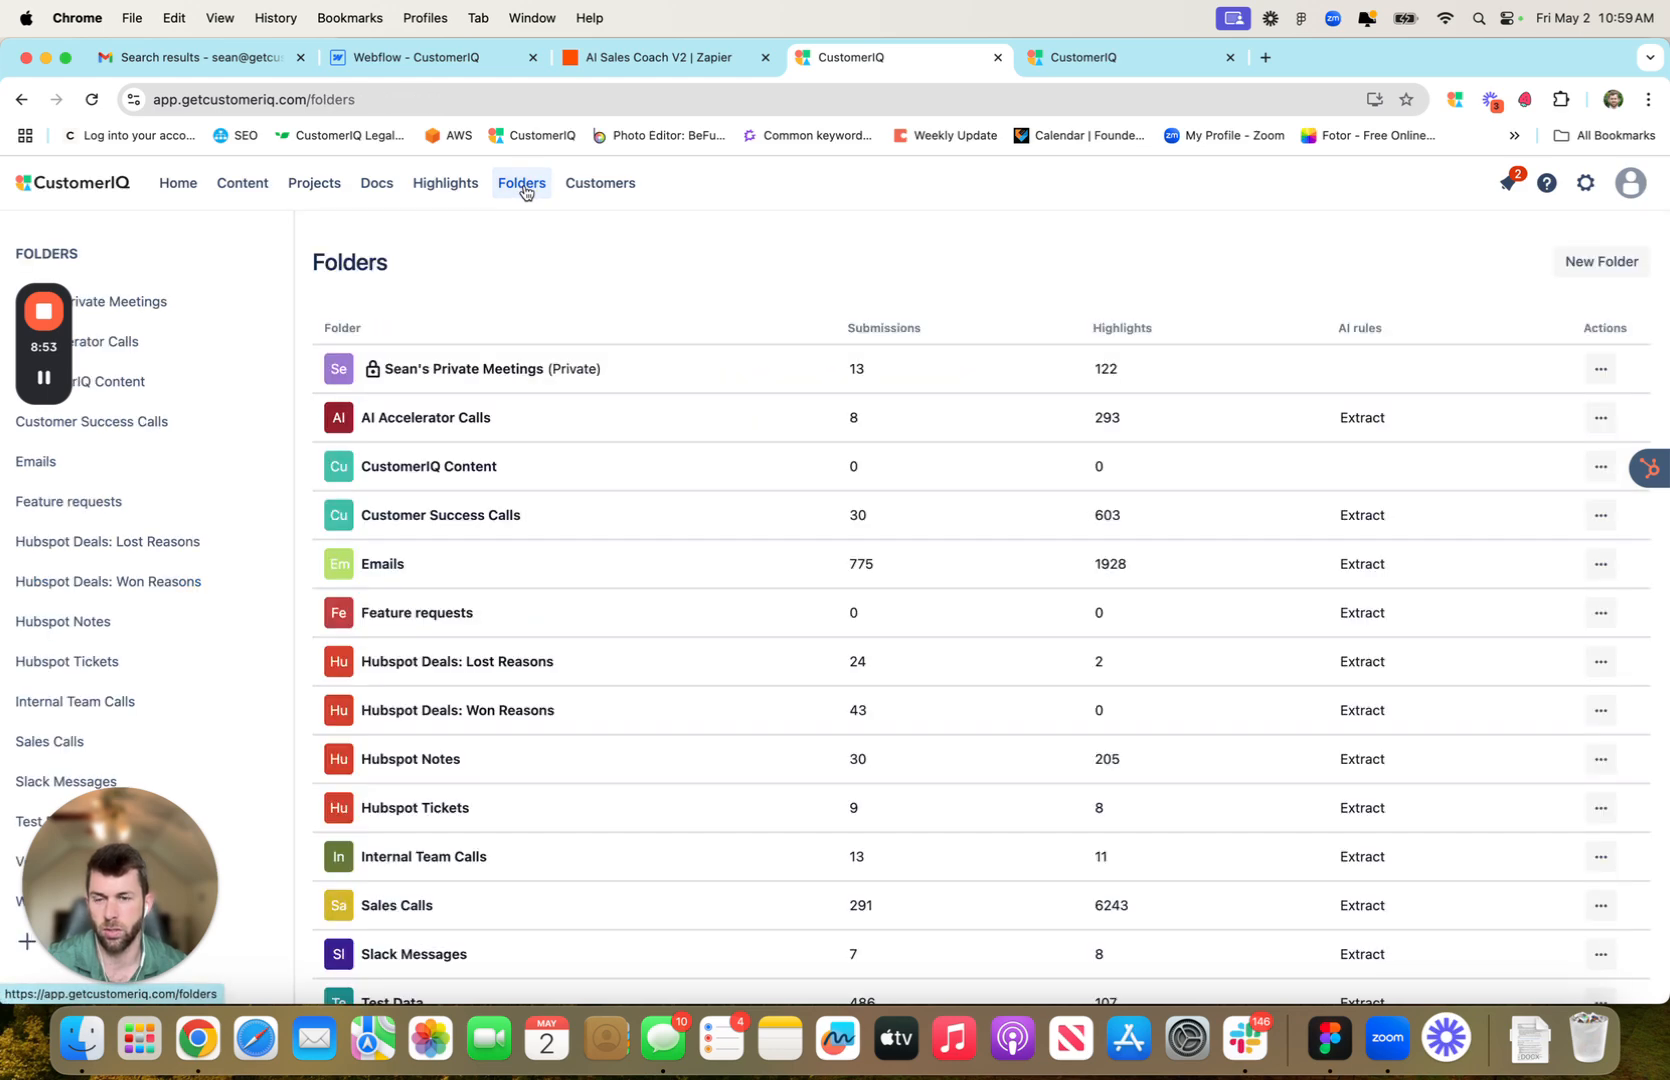
scroll(514, 600, "down", 4)
left_click(419, 708)
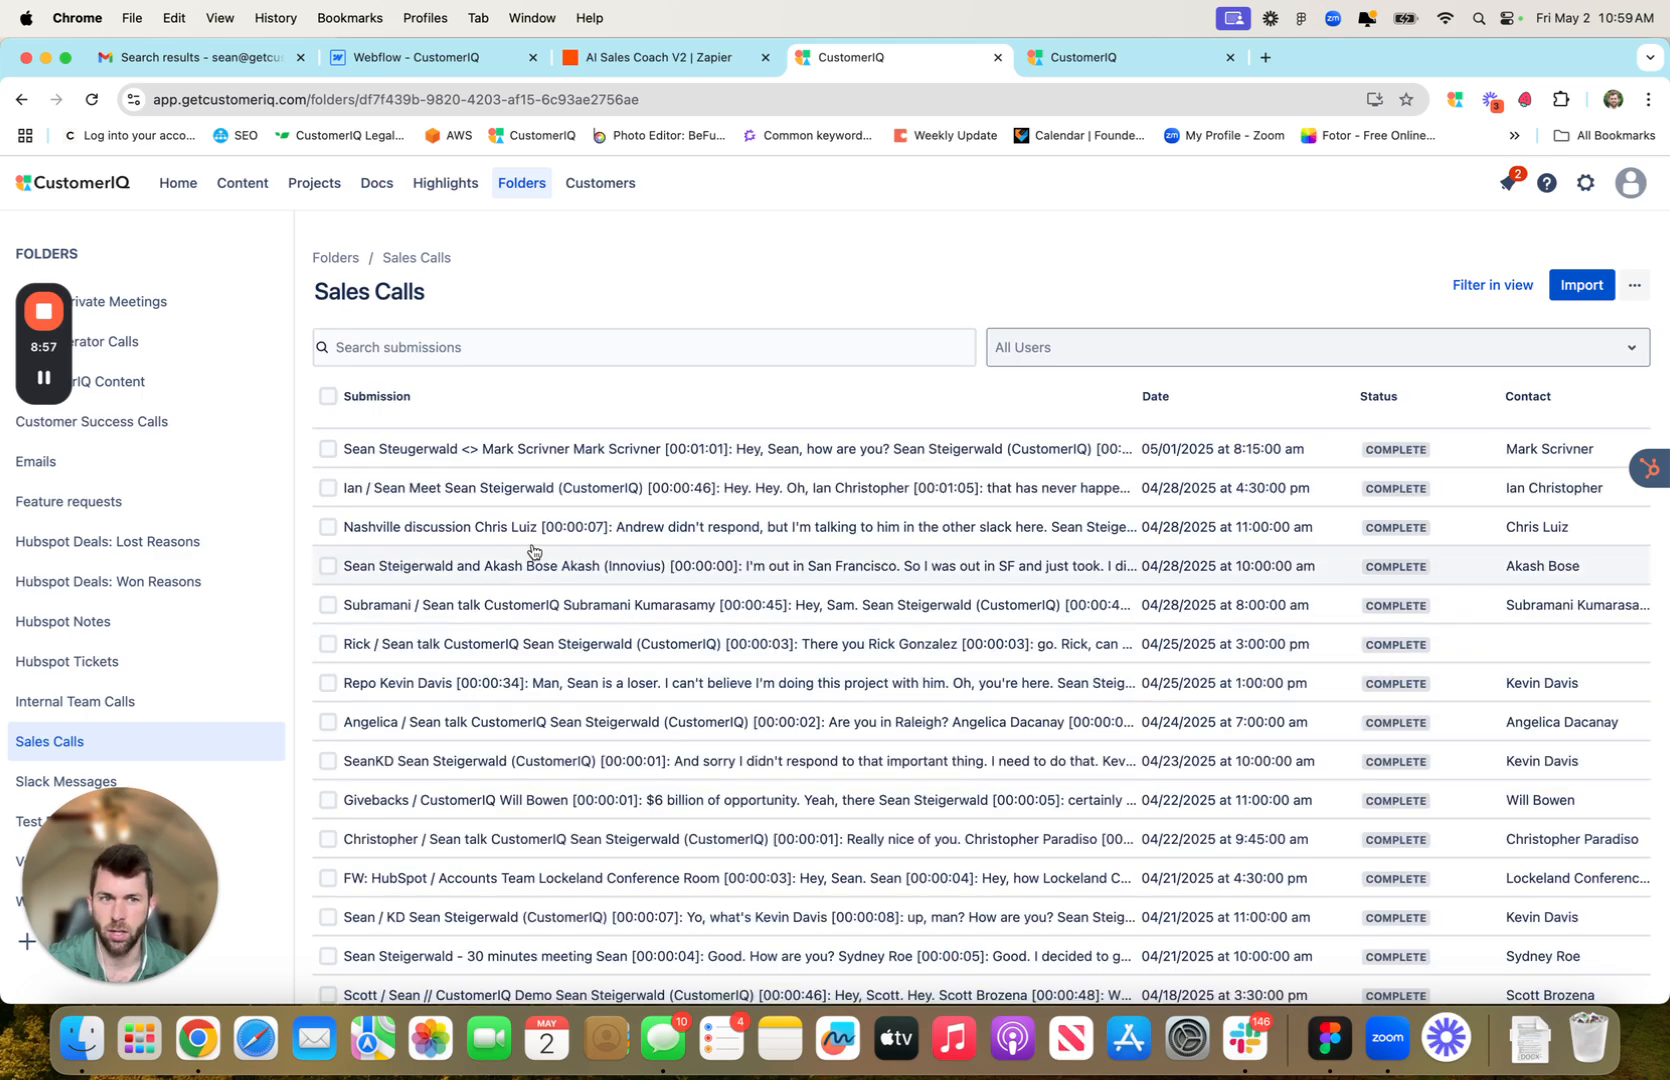
left_click(558, 538)
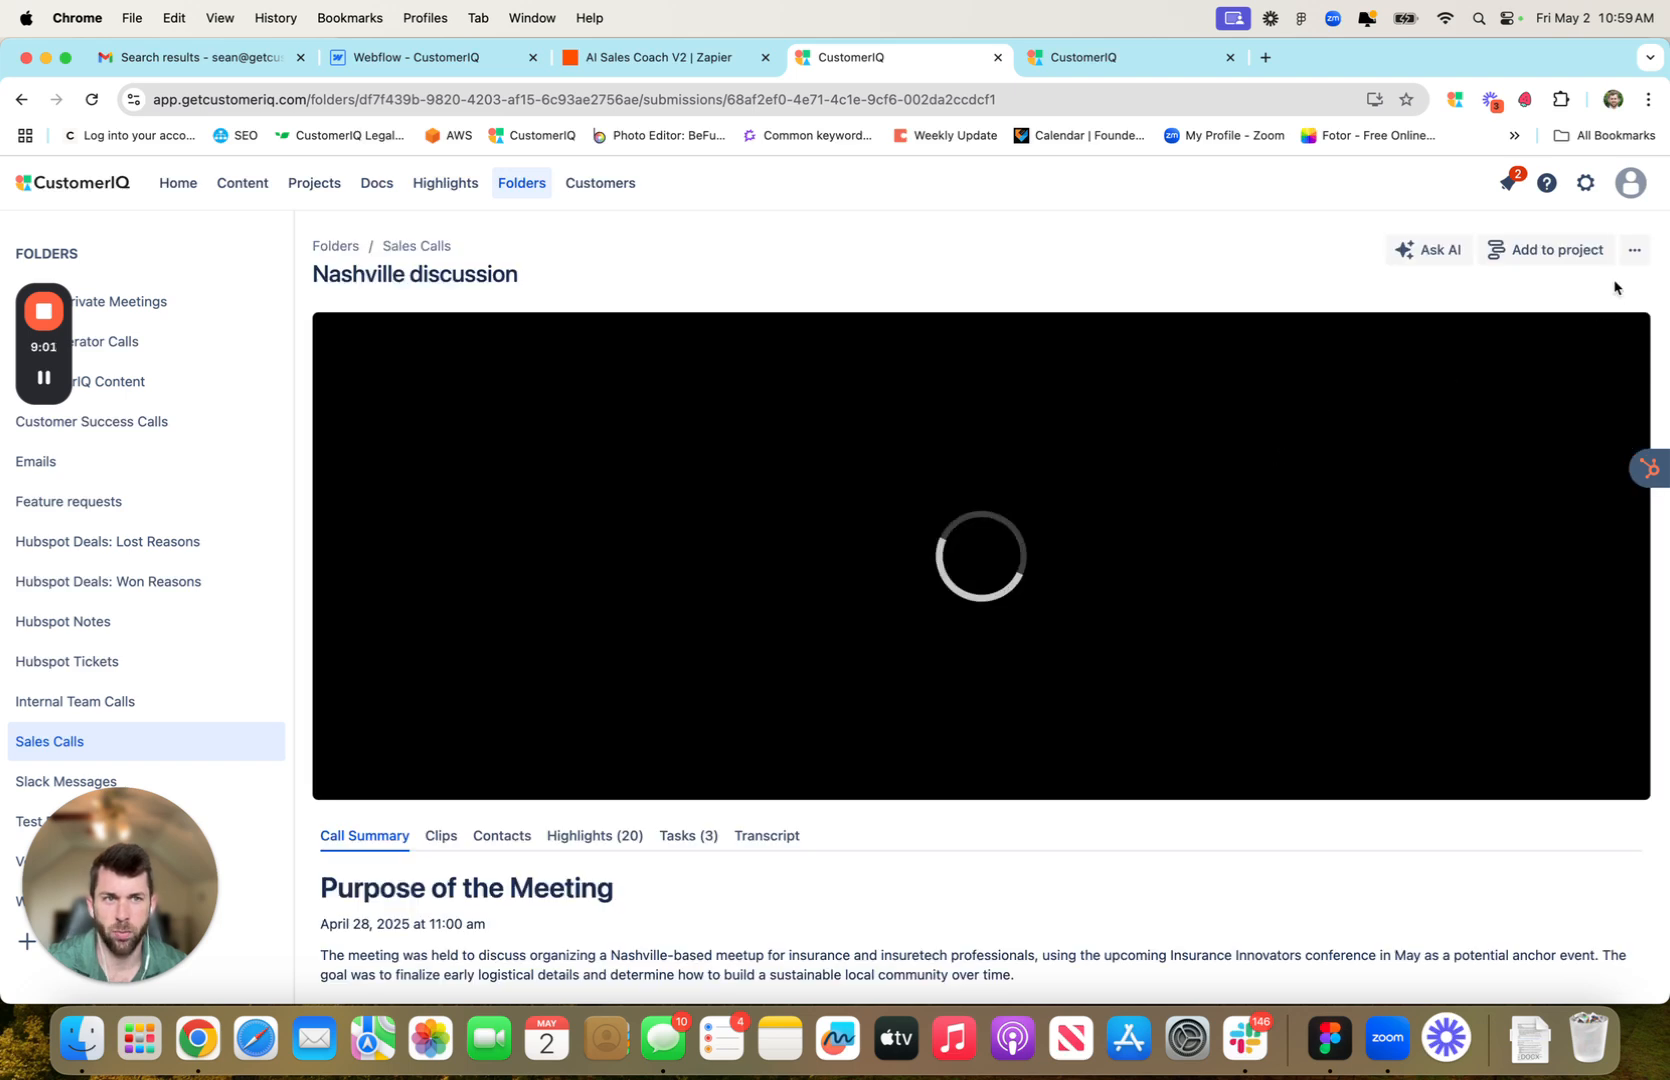
Trigger the DEMO Webhook for this call to send it to Zapier
left_click(1633, 254)
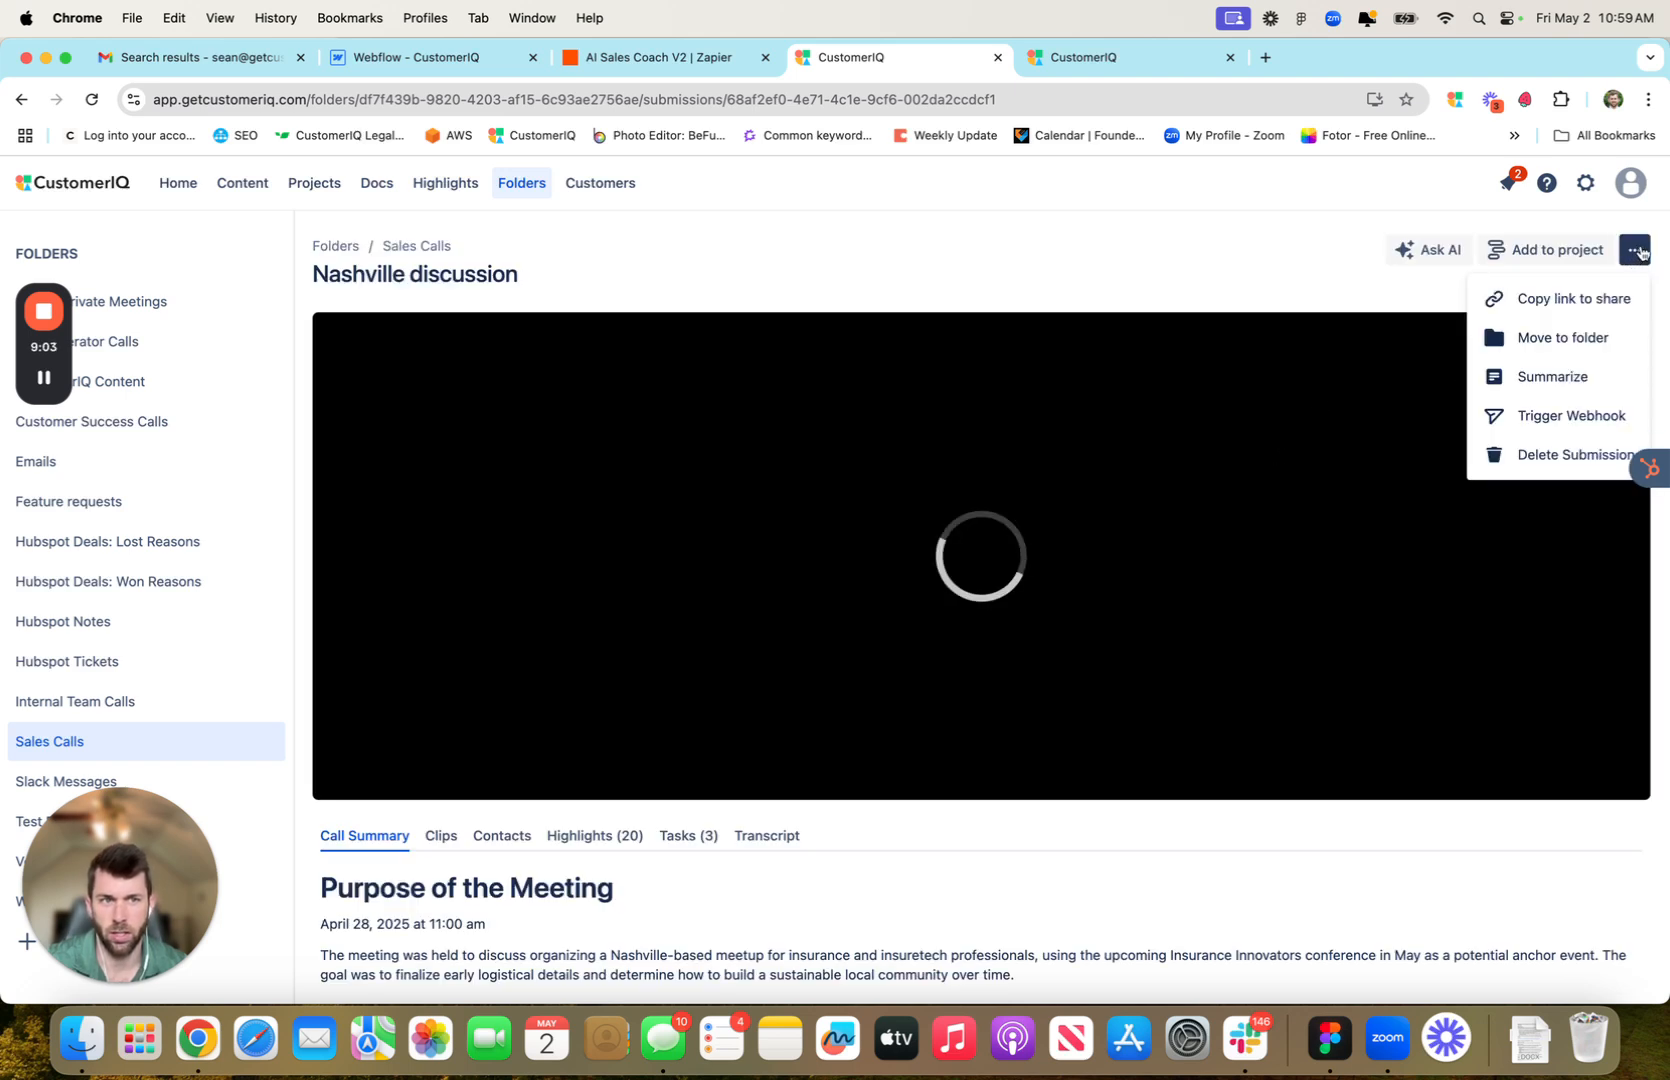
left_click(1590, 420)
left_click(1038, 334)
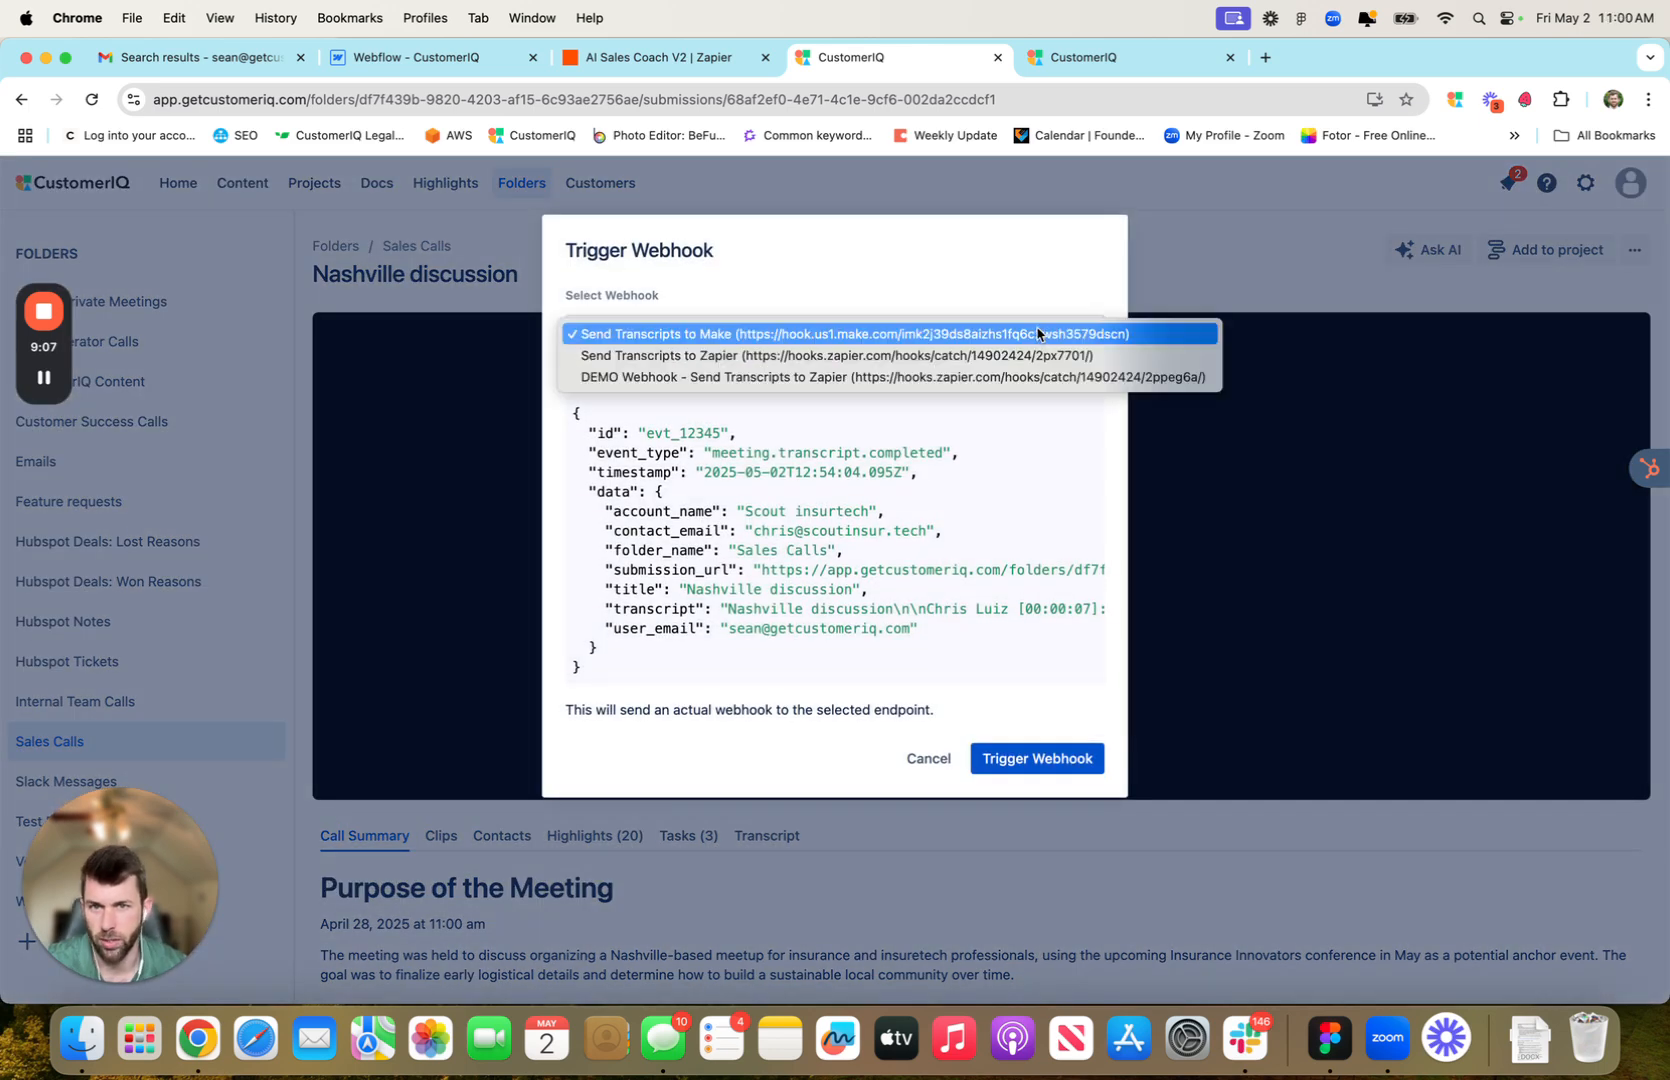
left_click(862, 378)
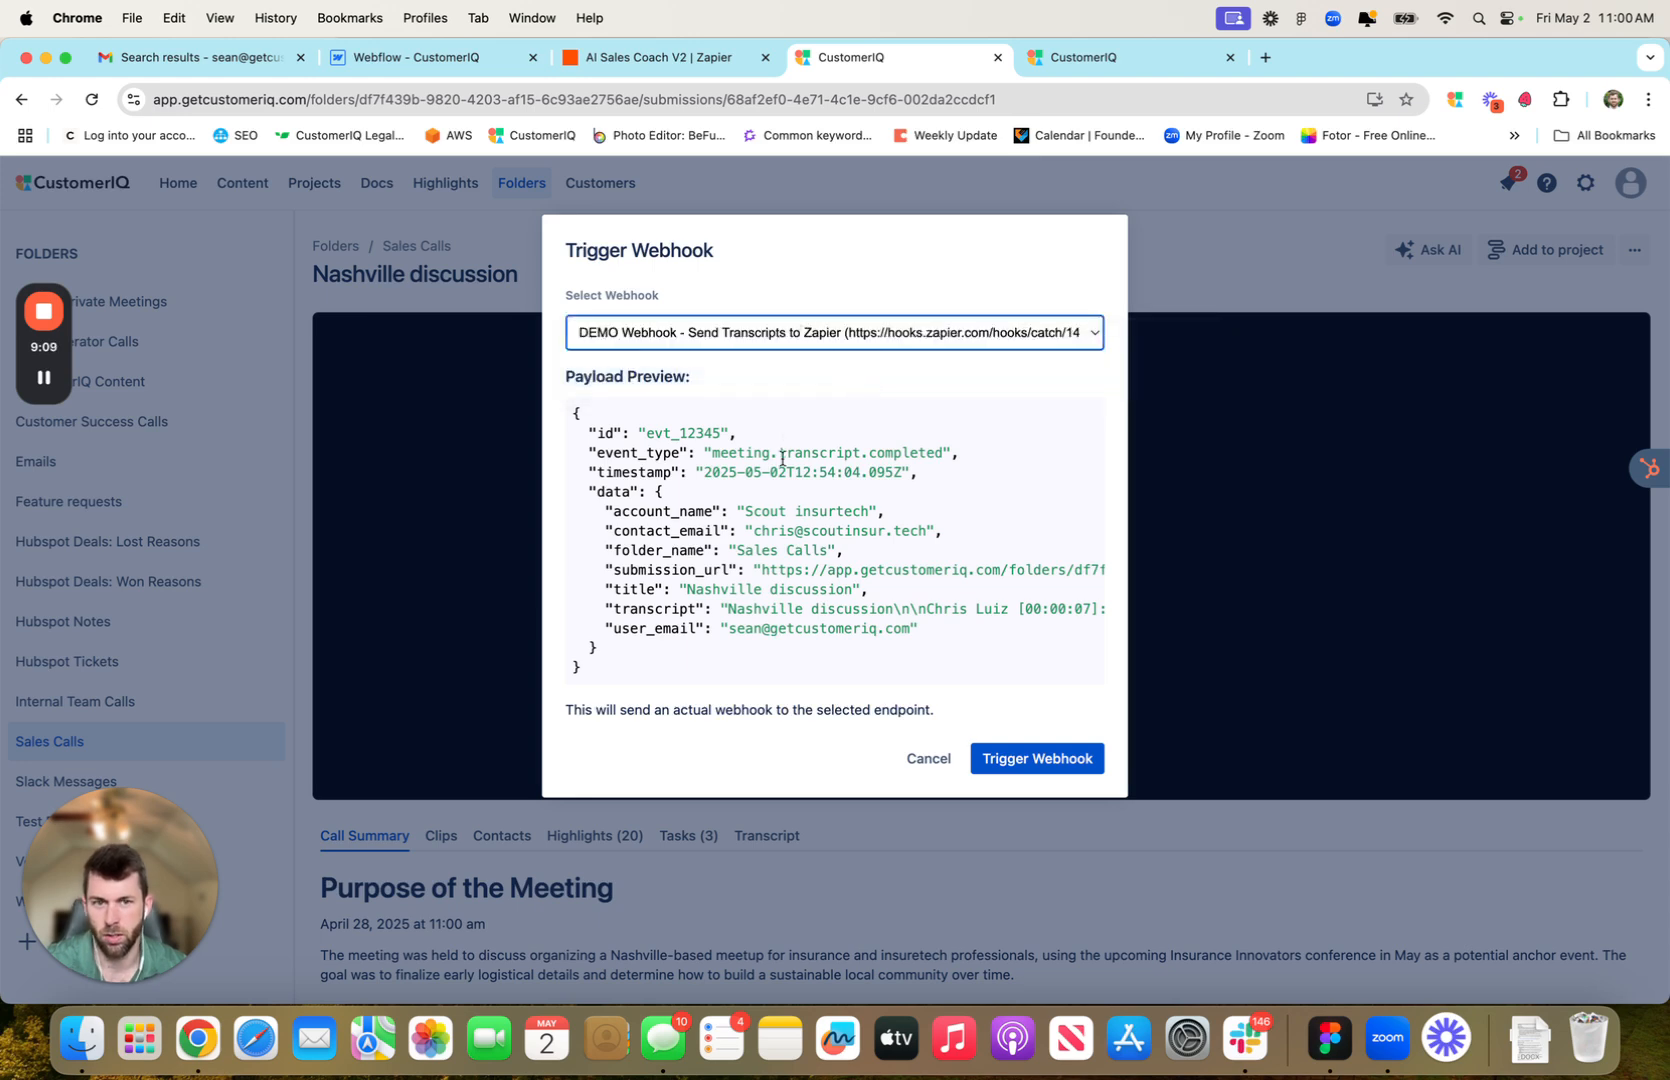
left_click(1033, 760)
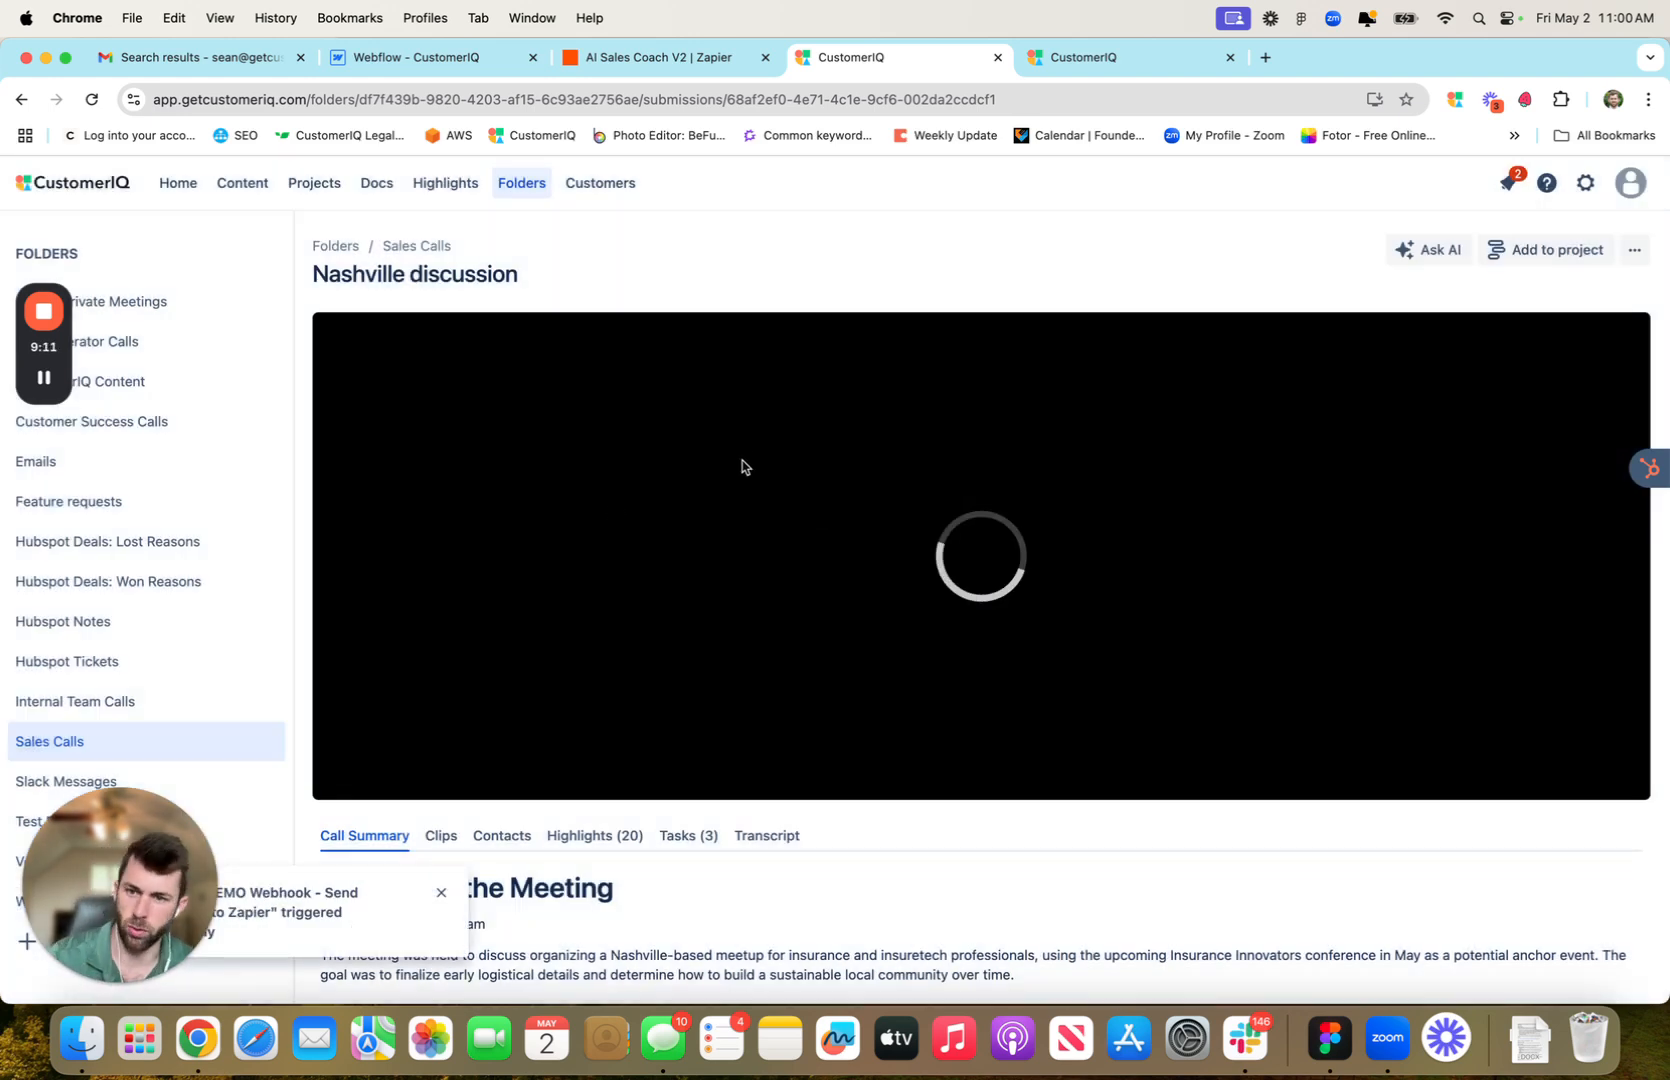